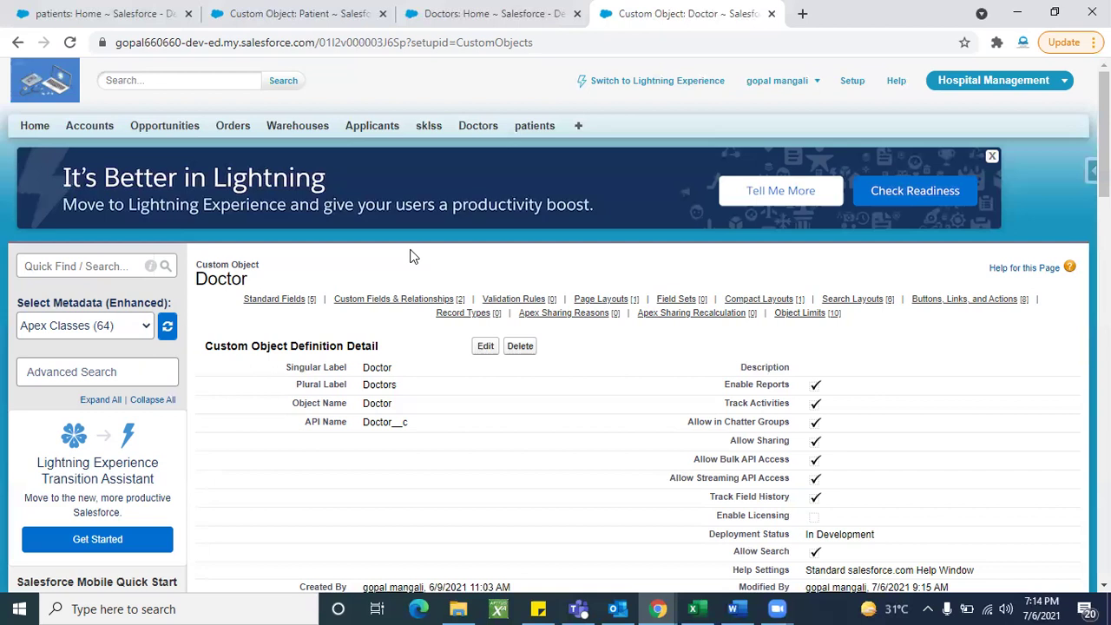
Step: Close the extra browser tabs, leaving the Doctors home page open
{"action": "left_click", "coordinate": [478, 127]}
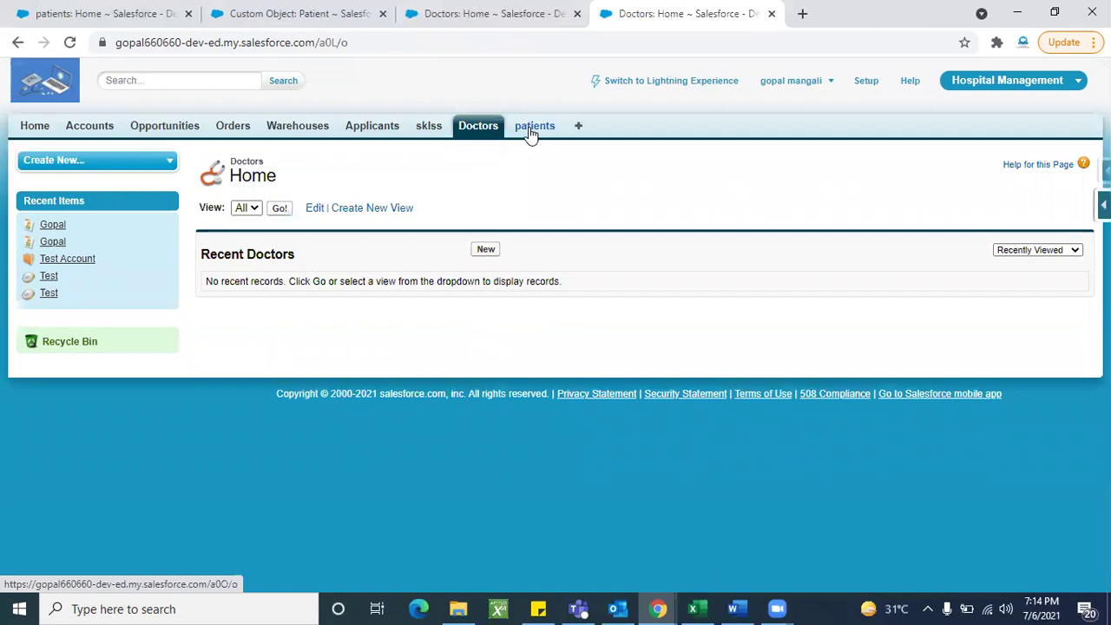
{"action": "left_click", "coordinate": [531, 130]}
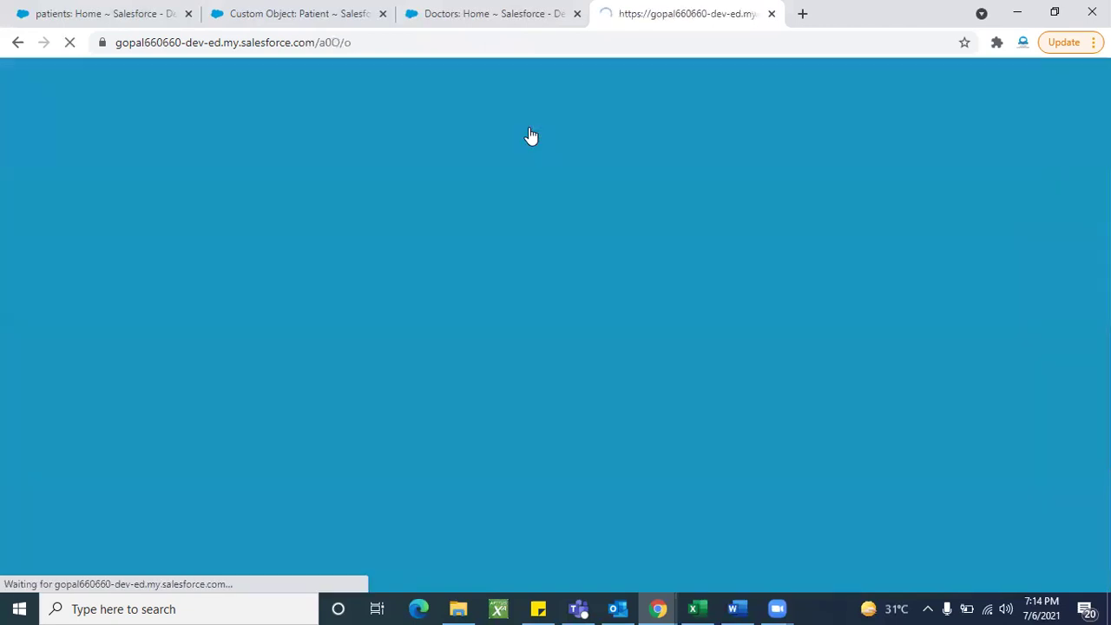
{"action": "left_click", "coordinate": [382, 13]}
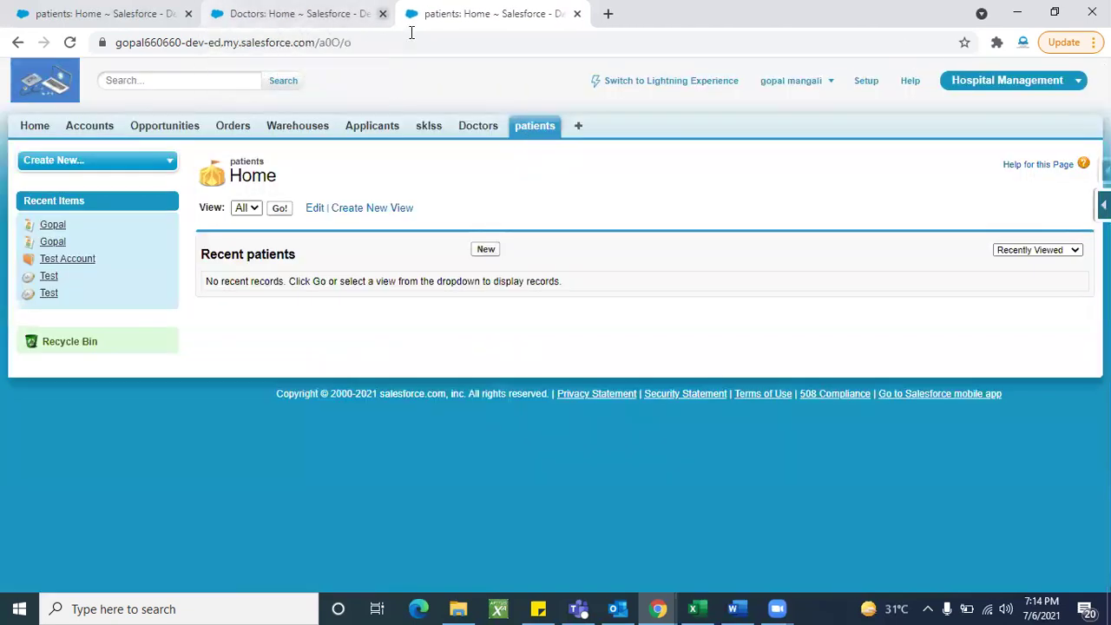
{"action": "left_click", "coordinate": [383, 13]}
{"action": "left_click", "coordinate": [383, 14]}
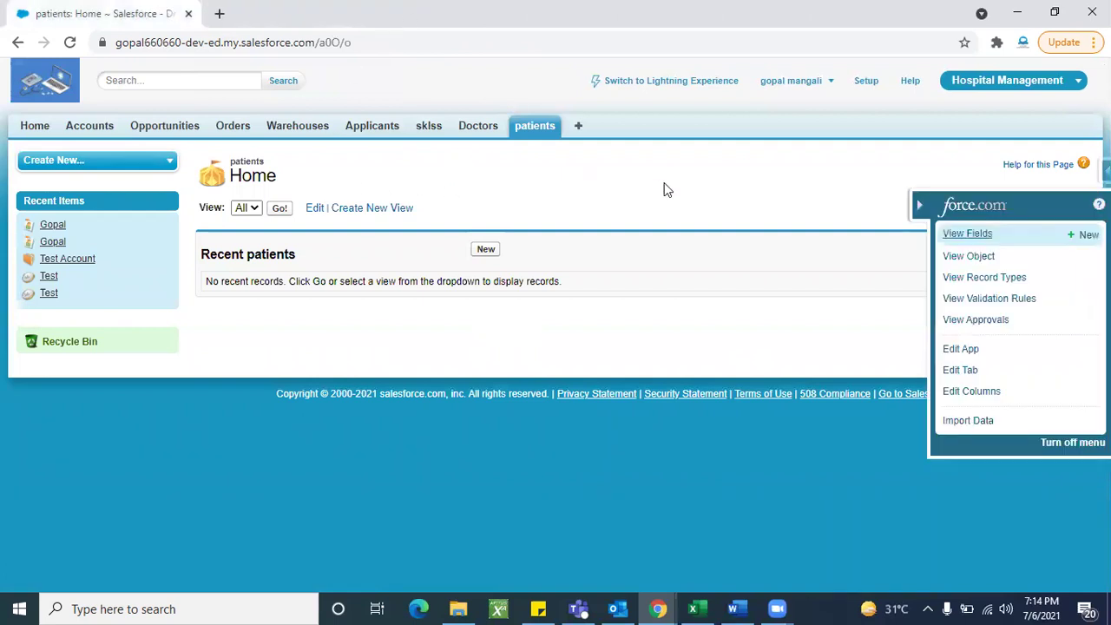
{"action": "left_click", "coordinate": [483, 131]}
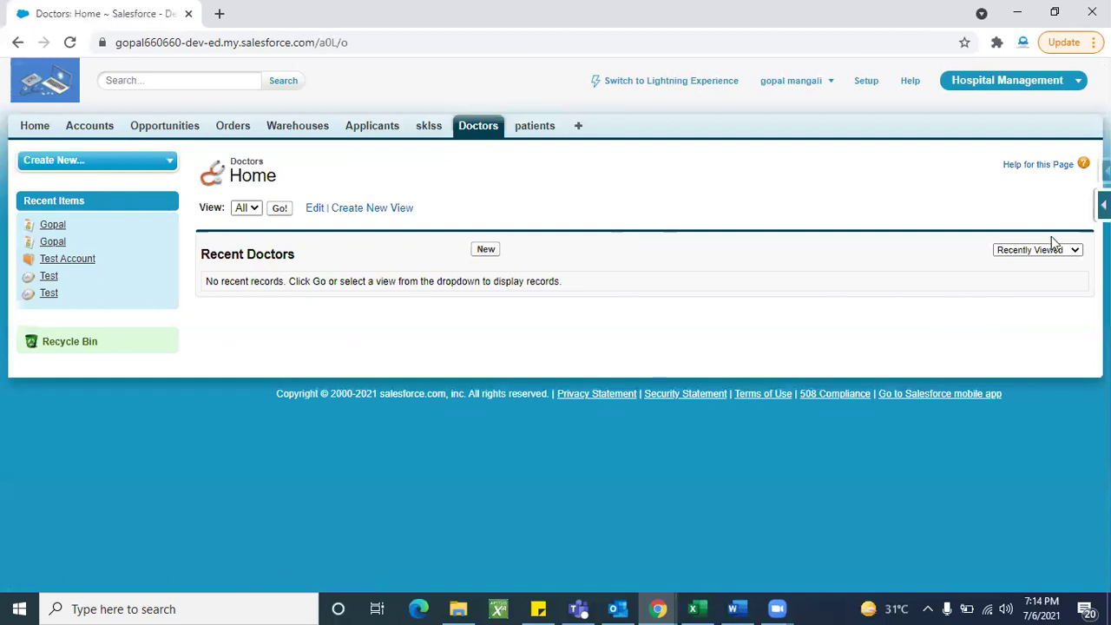
Step: Open the Doctor and Patient object field definitions in separate tabs, with Doctor's tab first
{"action": "left_click", "coordinate": [1102, 205]}
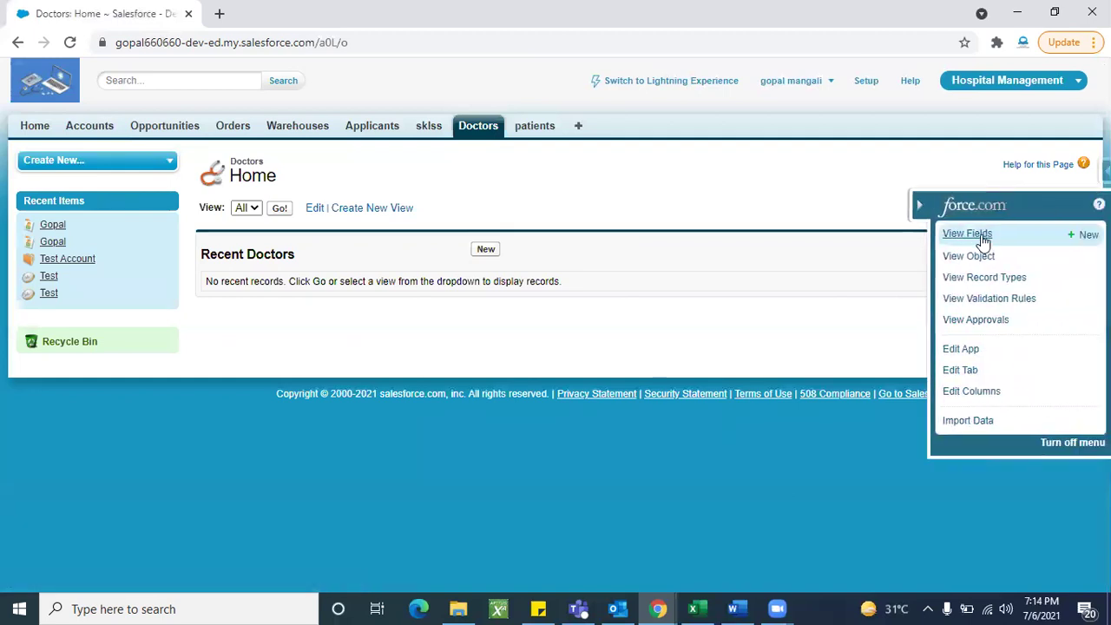
{"action": "left_click", "coordinate": [980, 239]}
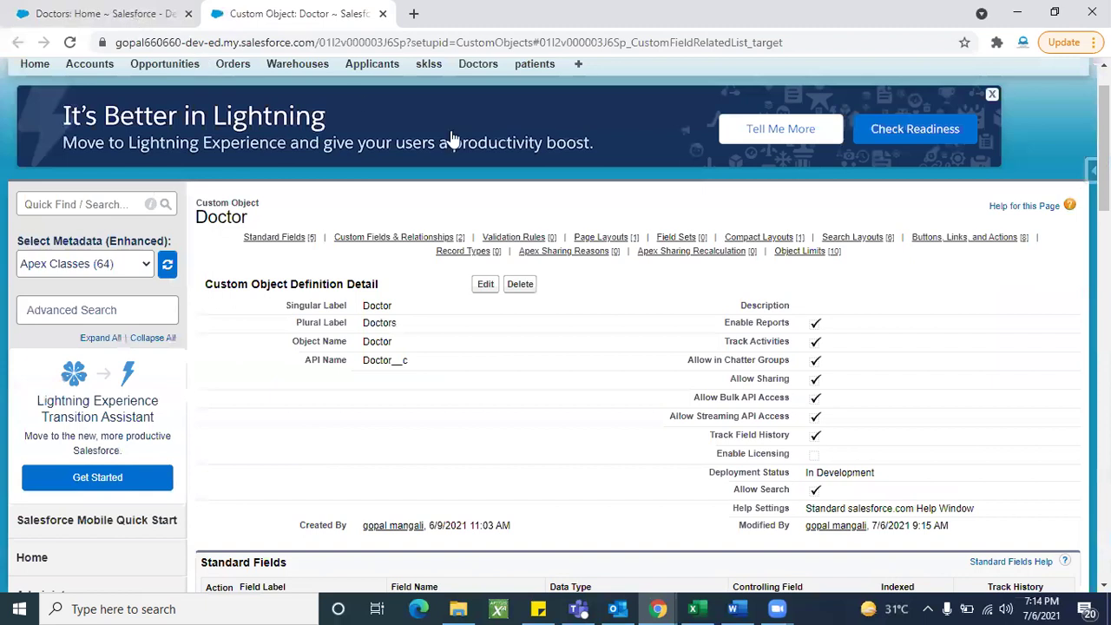
{"action": "key", "text": "ctrl+shift+Tab"}
{"action": "left_click", "coordinate": [535, 130]}
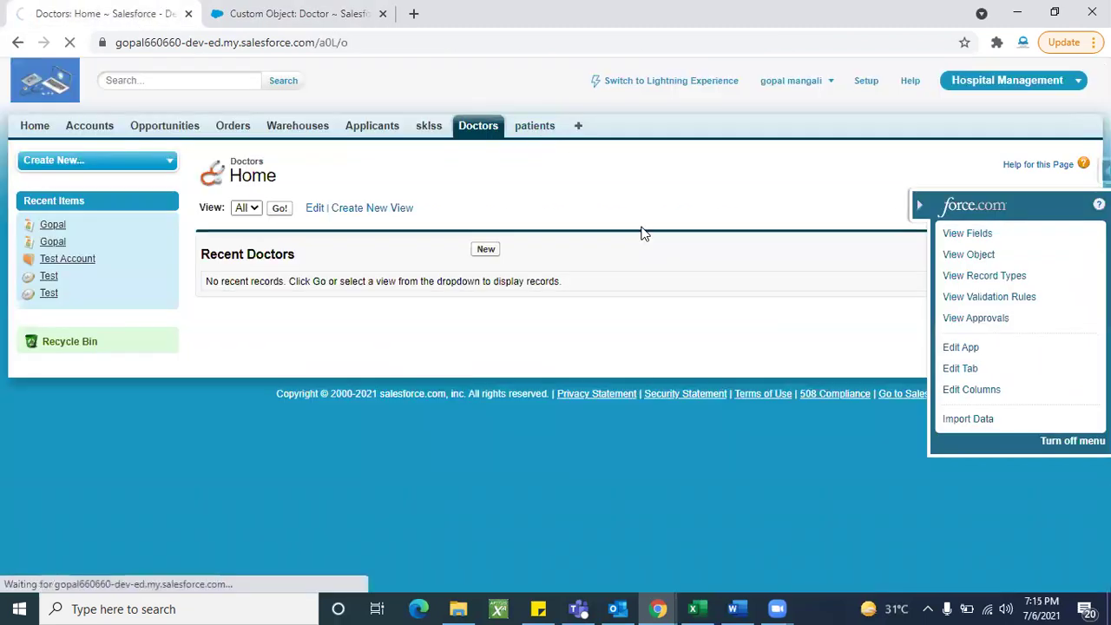
{"action": "left_click", "coordinate": [1104, 205]}
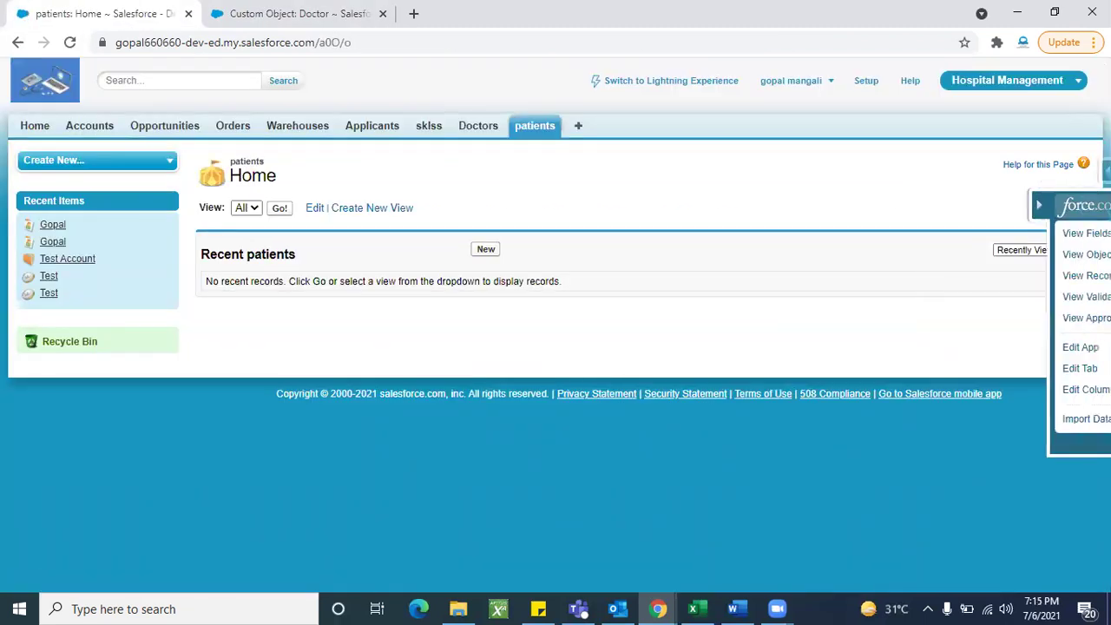
{"action": "left_click", "coordinate": [955, 236]}
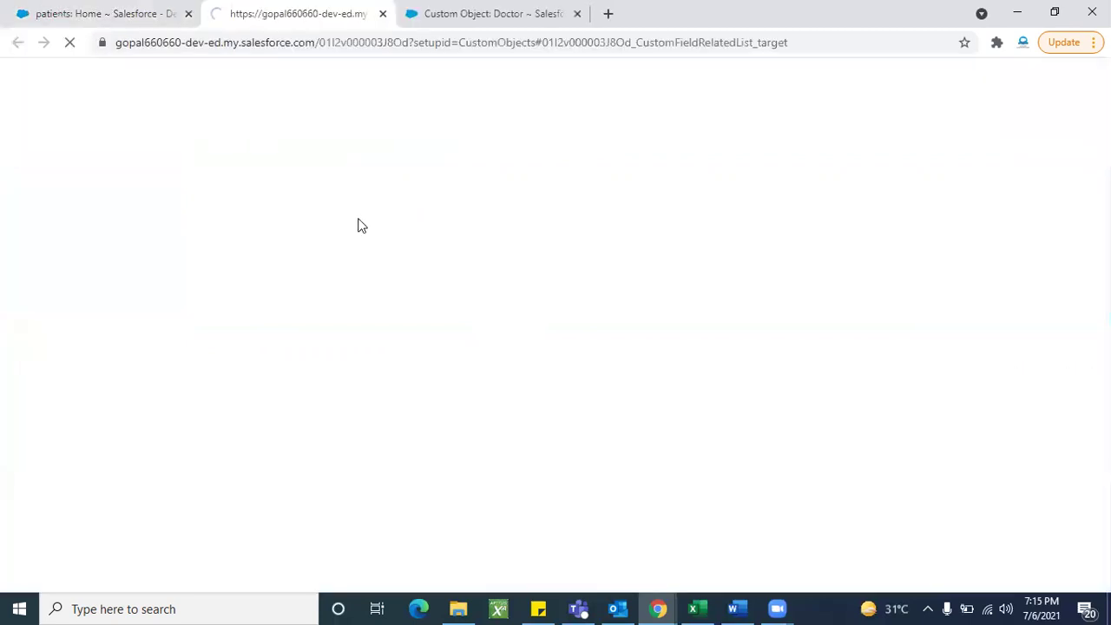
{"action": "scroll", "coordinate": [361, 297], "scroll_direction": "up", "scroll_amount": 15}
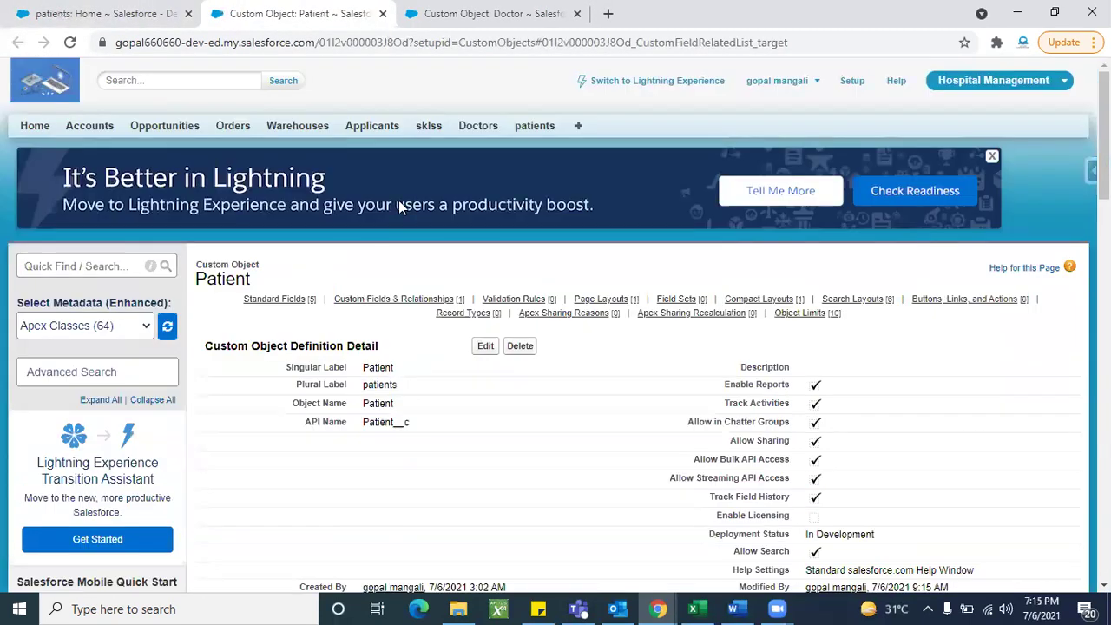
{"action": "left_click", "coordinate": [416, 29]}
{"action": "key", "text": "ctrl+shift+Page_Up"}
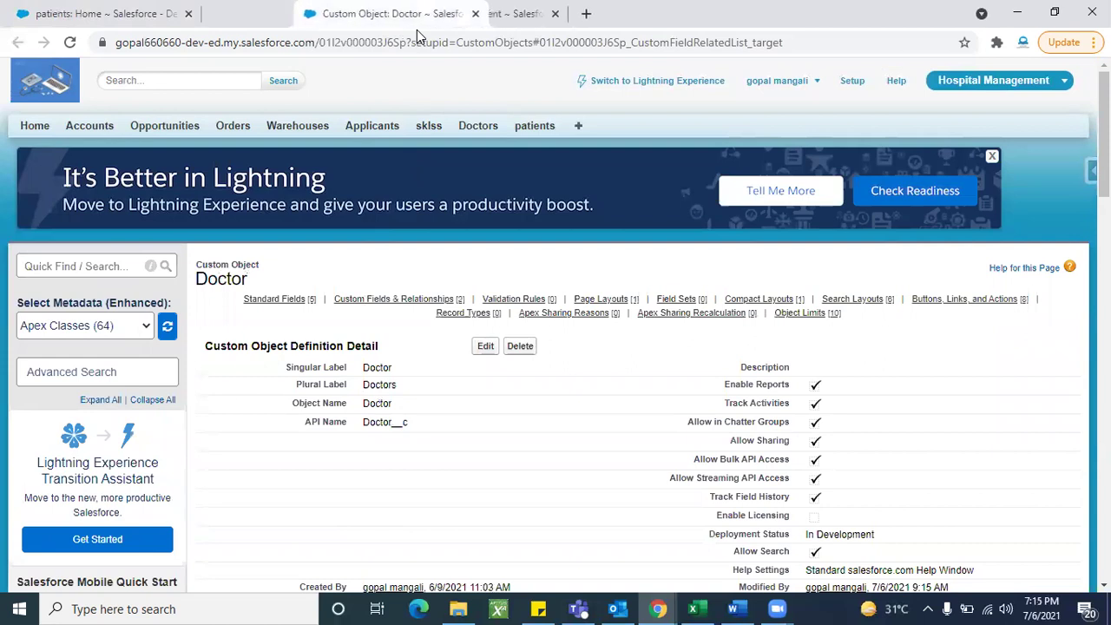
{"action": "left_click", "coordinate": [416, 29]}
{"action": "key", "text": "ctrl+shift+Tab"}
{"action": "scroll", "coordinate": [390, 446], "scroll_direction": "down", "scroll_amount": 2}
{"action": "scroll", "coordinate": [391, 446], "scroll_direction": "up", "scroll_amount": 2}
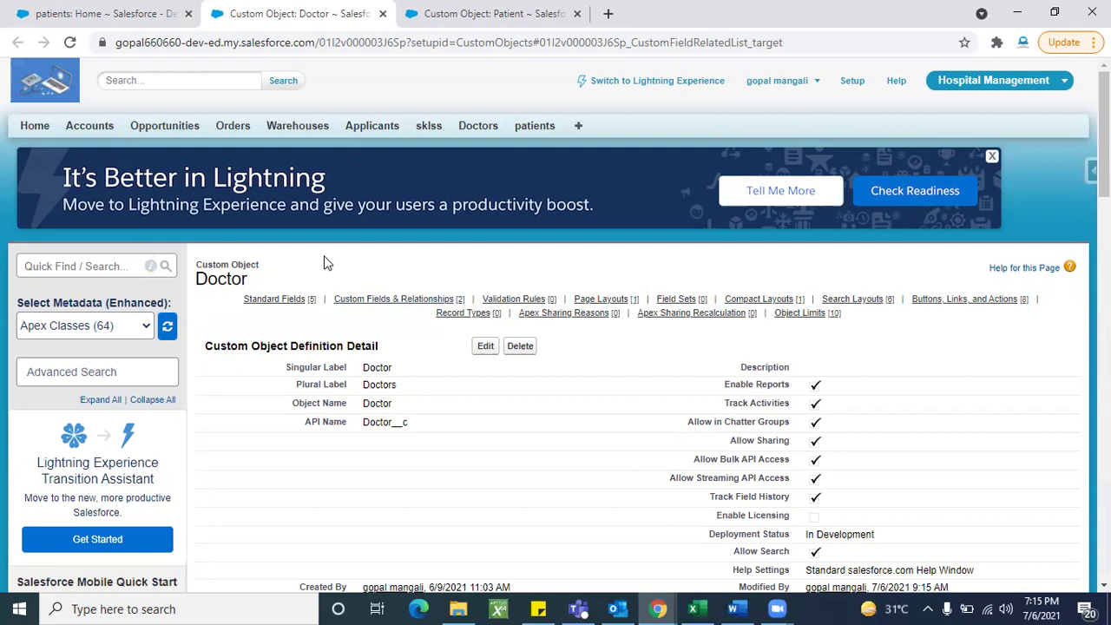
{"action": "double_click", "coordinate": [226, 279]}
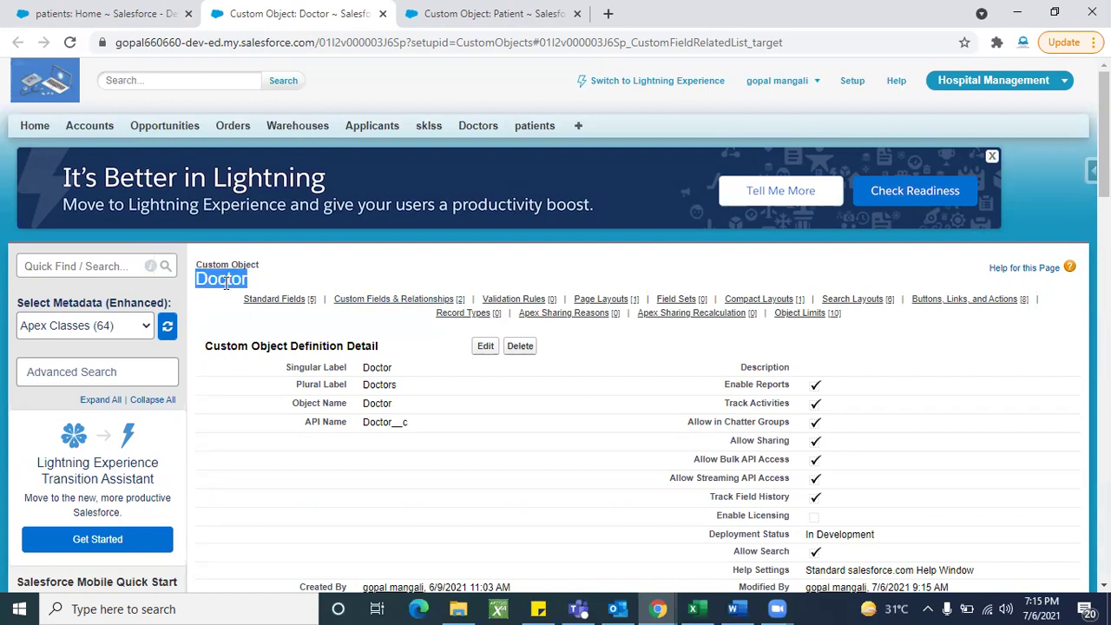
{"action": "left_click", "coordinate": [291, 284]}
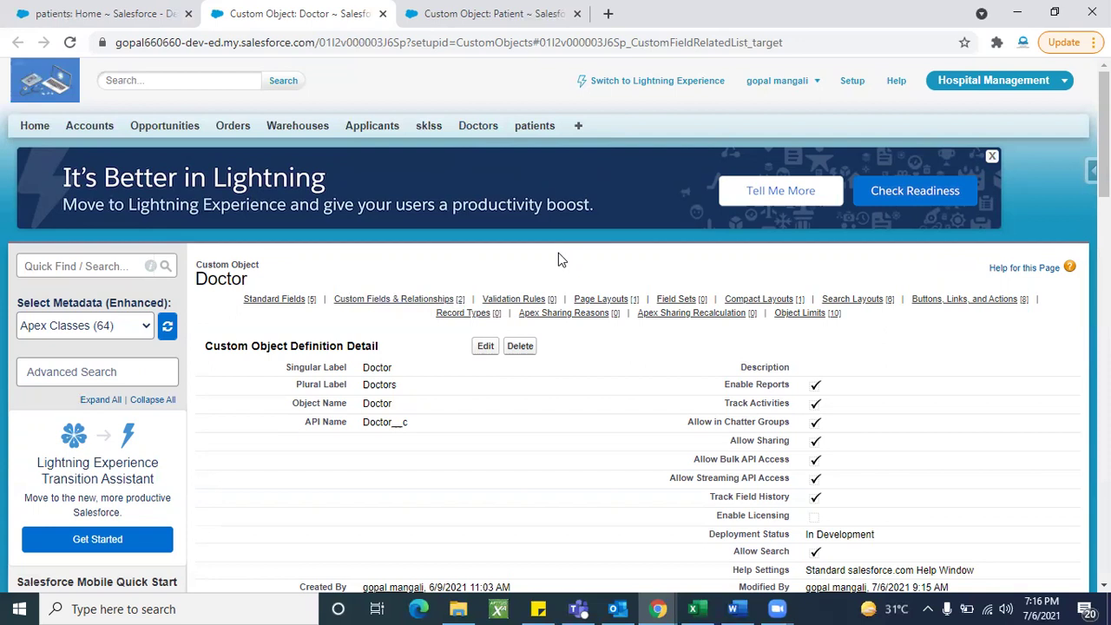
Step: Scroll the Doctor object page to its custom fields Doctors_Email__c and Phone_Number__c
{"action": "scroll", "coordinate": [521, 444], "scroll_direction": "down", "scroll_amount": 1}
{"action": "scroll", "coordinate": [521, 444], "scroll_direction": "up", "scroll_amount": 1}
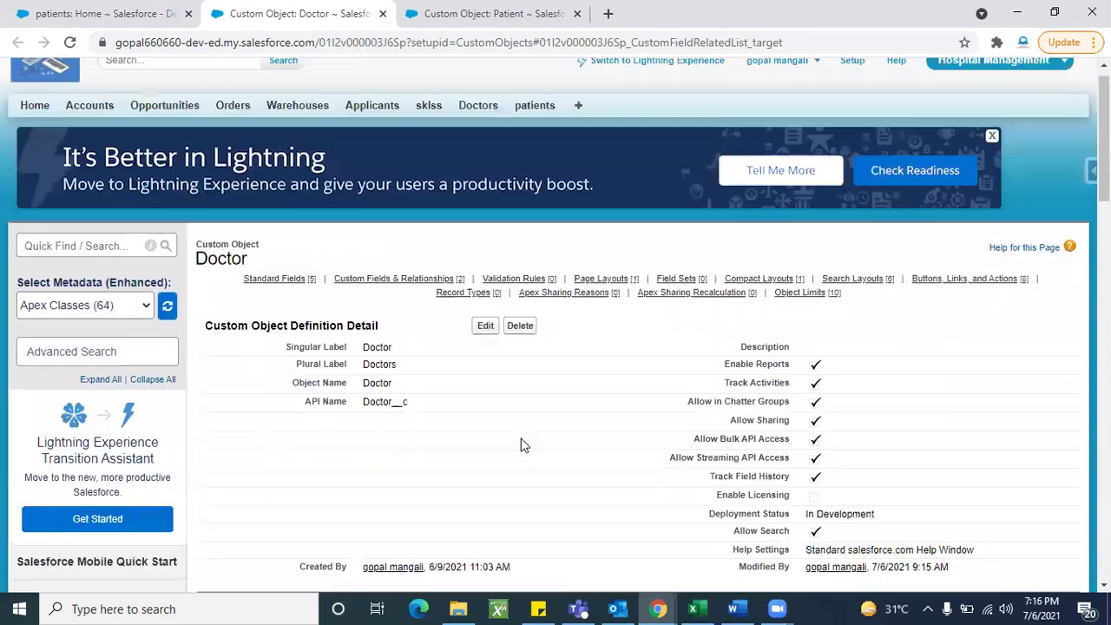
{"action": "double_click", "coordinate": [230, 277]}
{"action": "left_click", "coordinate": [444, 443]}
{"action": "scroll", "coordinate": [444, 442], "scroll_direction": "down", "scroll_amount": 6}
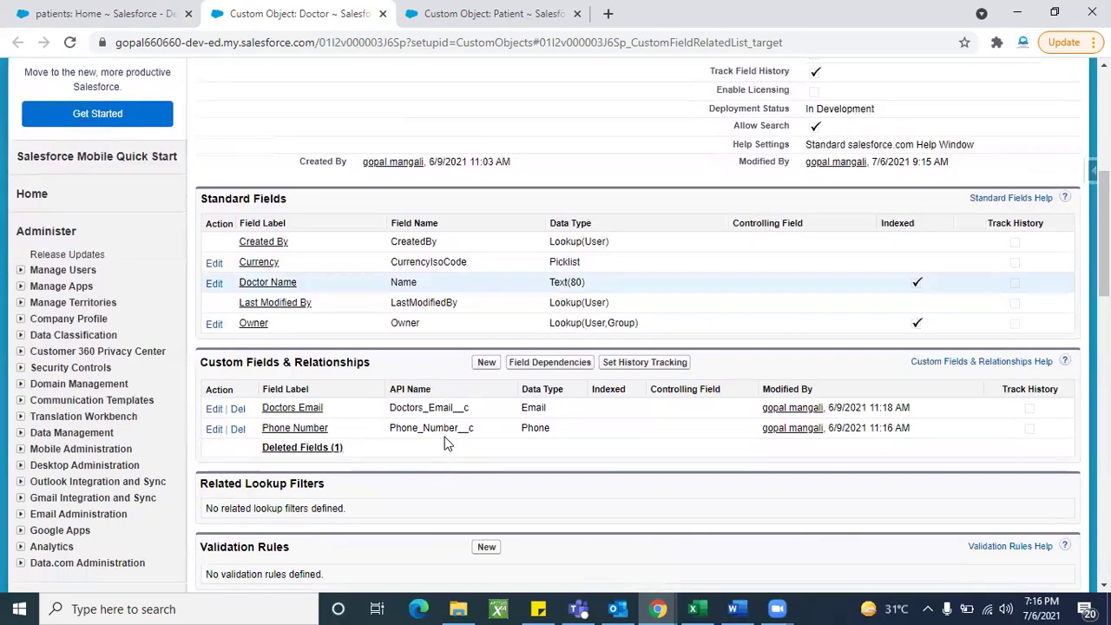
{"action": "scroll", "coordinate": [519, 400], "scroll_direction": "up", "scroll_amount": 1}
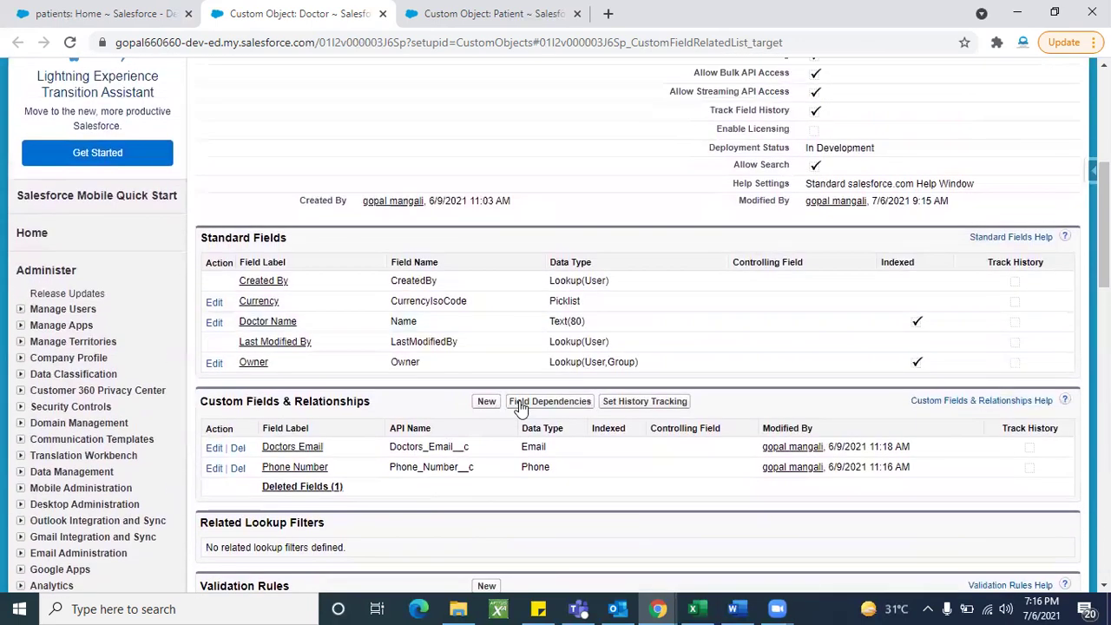
{"action": "scroll", "coordinate": [482, 290], "scroll_direction": "up", "scroll_amount": 5}
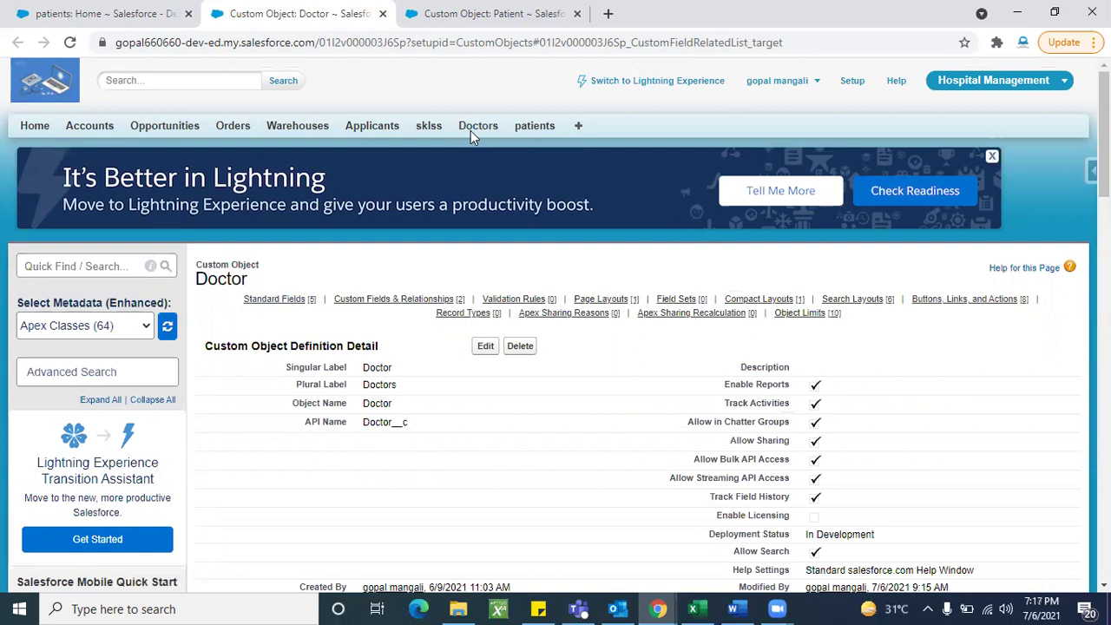
{"action": "scroll", "coordinate": [404, 358], "scroll_direction": "down", "scroll_amount": 6}
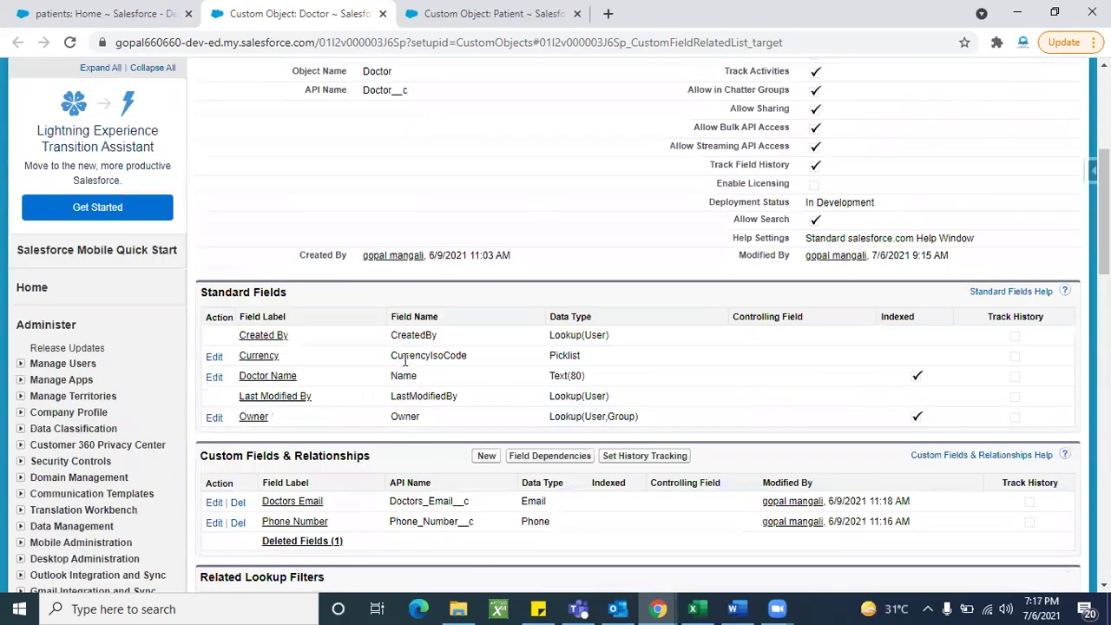
Step: Start a new Lookup Relationship custom field on Doctor and continue to Step 2
{"action": "left_click", "coordinate": [486, 301]}
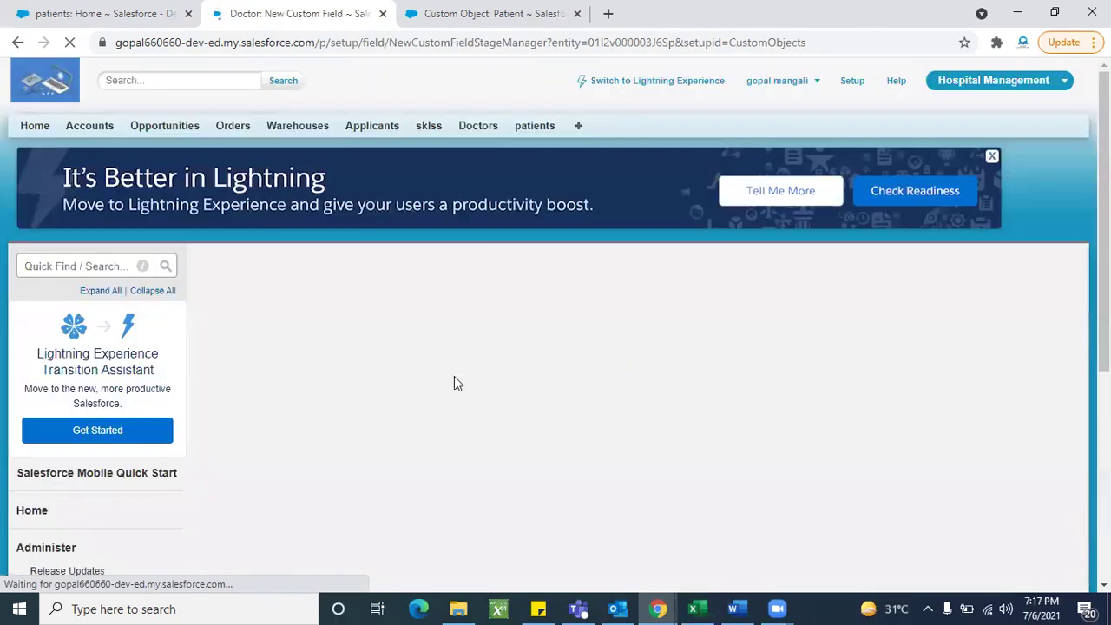
{"action": "scroll", "coordinate": [454, 376], "scroll_direction": "down", "scroll_amount": 2}
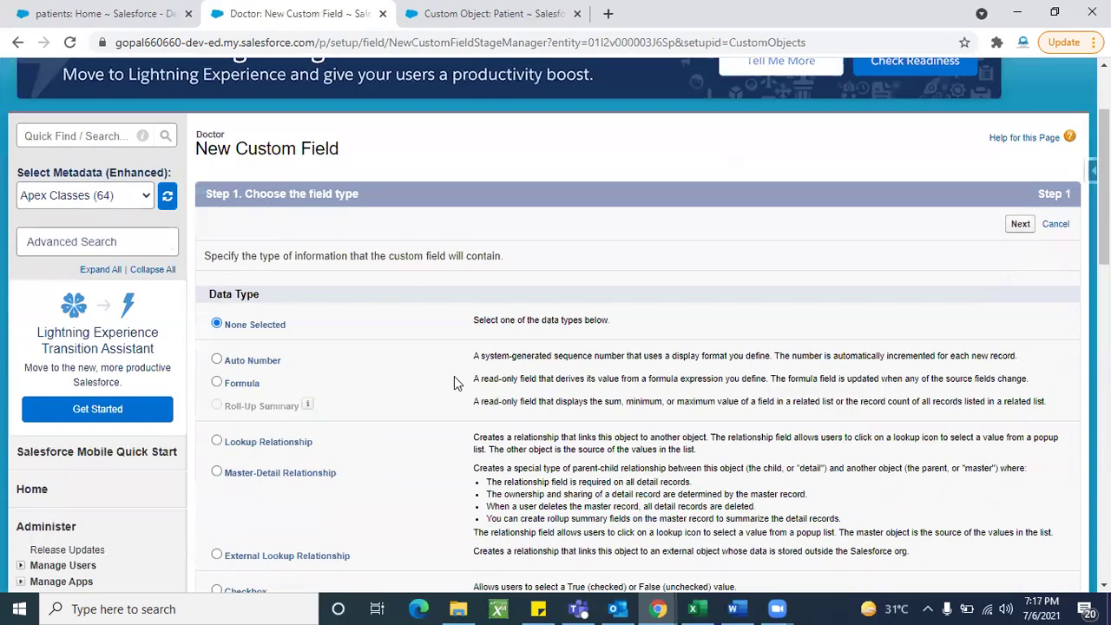
{"action": "scroll", "coordinate": [299, 295], "scroll_direction": "down", "scroll_amount": 2}
{"action": "left_click", "coordinate": [280, 278]}
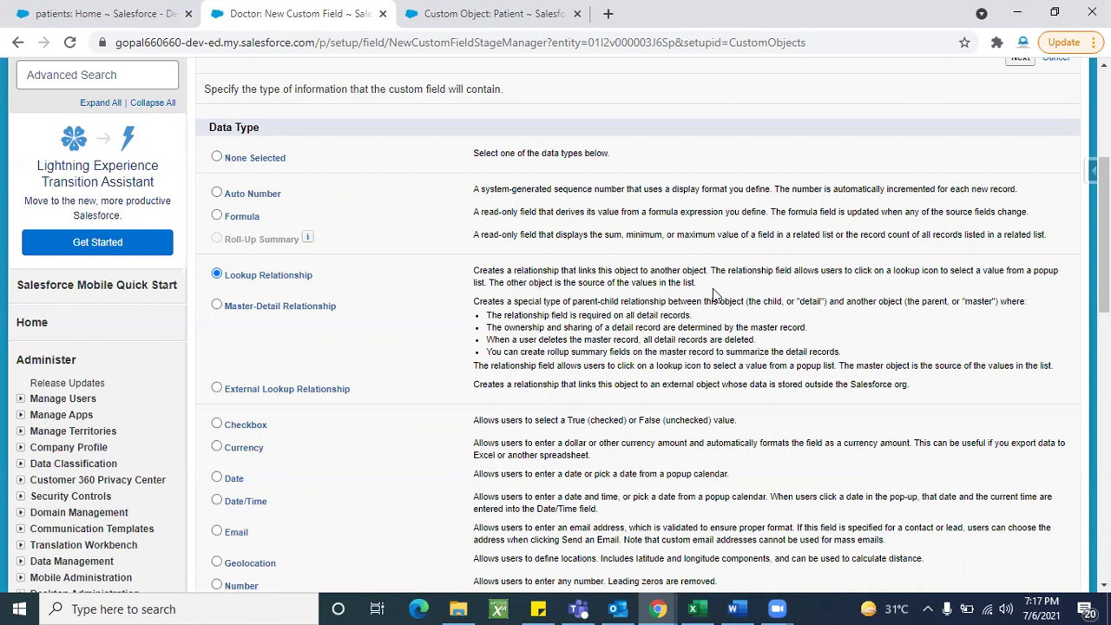
{"action": "scroll", "coordinate": [713, 295], "scroll_direction": "up", "scroll_amount": 1}
{"action": "left_click", "coordinate": [1020, 137]}
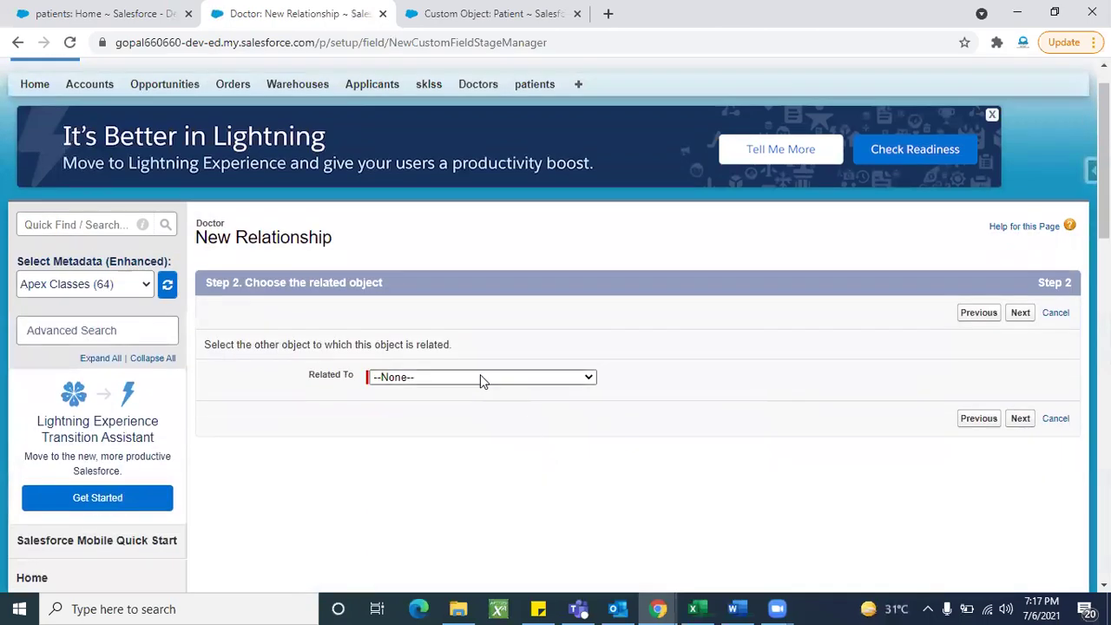
Step: Choose Patient as the Related To object
{"action": "left_click", "coordinate": [482, 378]}
{"action": "scroll", "coordinate": [462, 232], "scroll_direction": "down", "scroll_amount": 4}
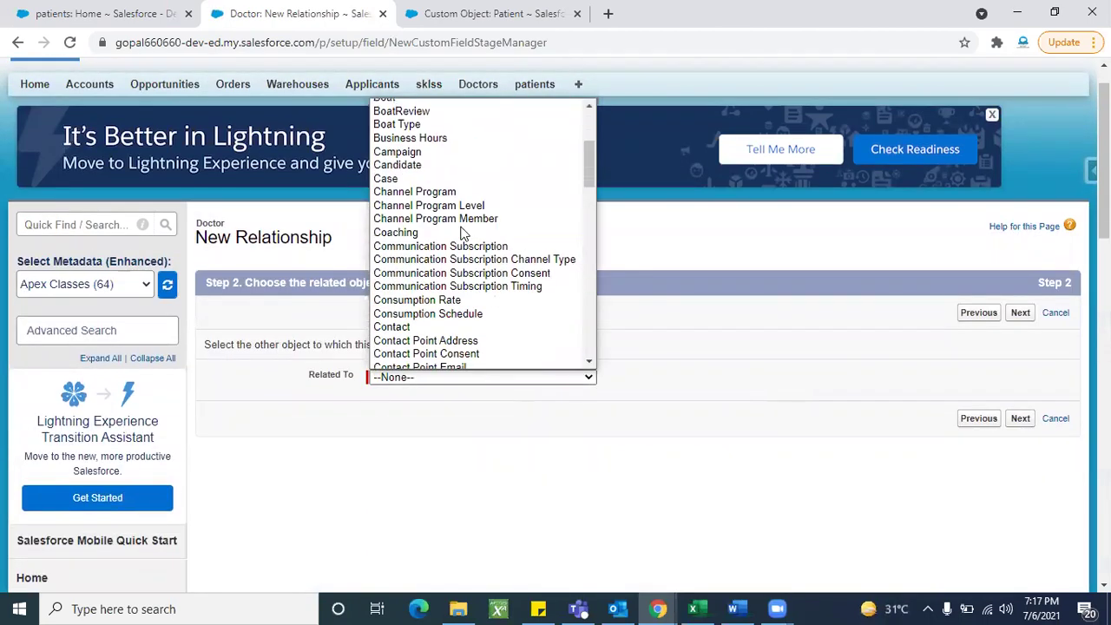
{"action": "scroll", "coordinate": [462, 232], "scroll_direction": "down", "scroll_amount": 3}
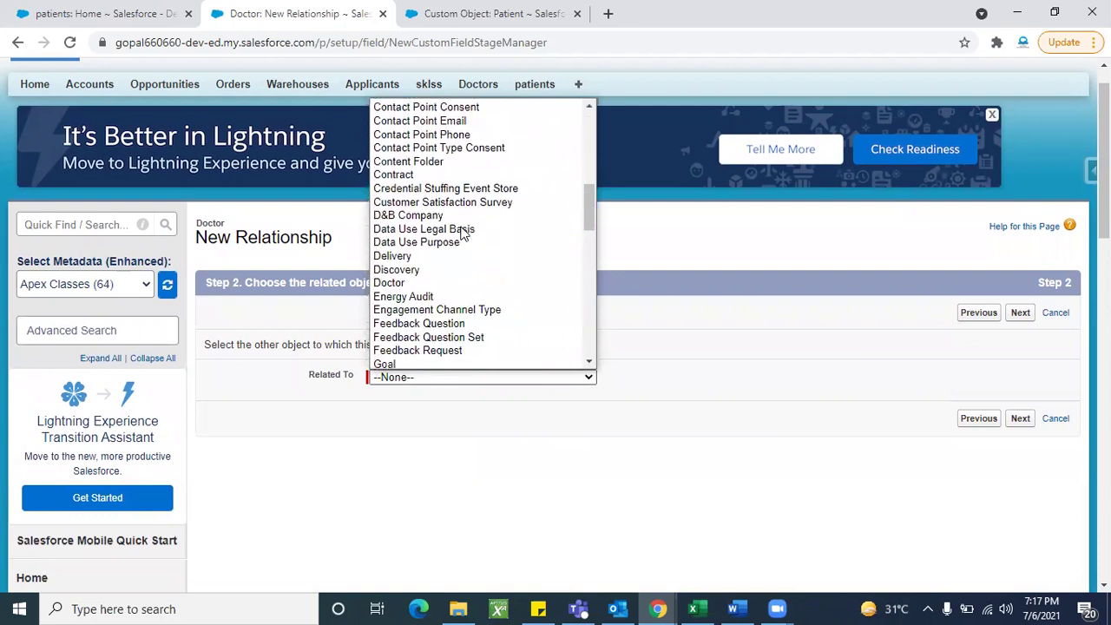
{"action": "scroll", "coordinate": [462, 232], "scroll_direction": "down", "scroll_amount": 2}
{"action": "scroll", "coordinate": [463, 232], "scroll_direction": "down", "scroll_amount": 5}
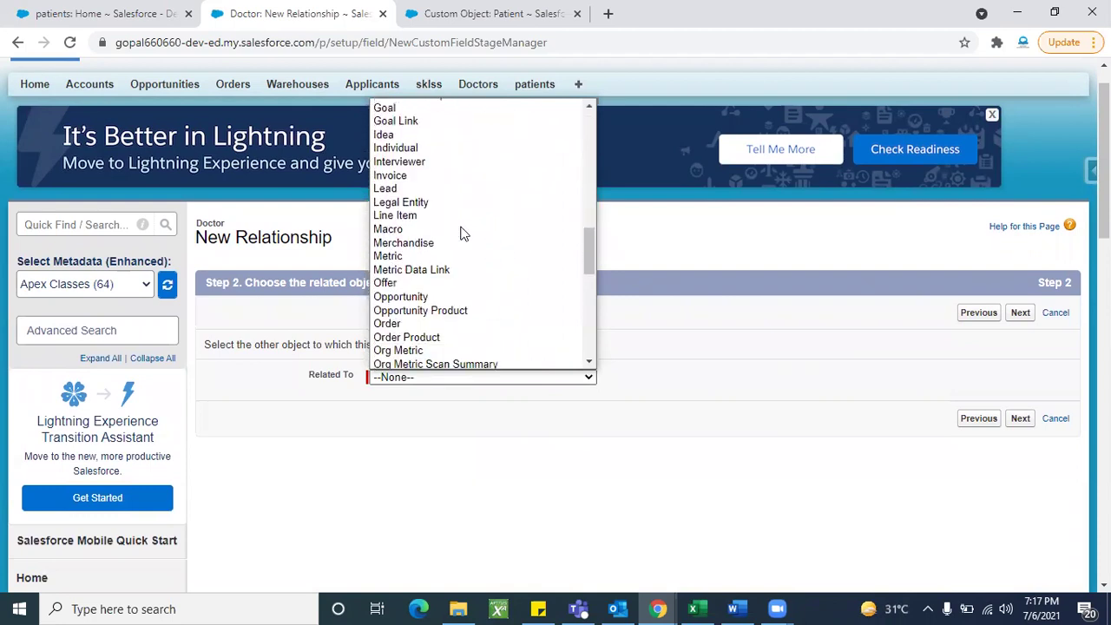
{"action": "scroll", "coordinate": [462, 232], "scroll_direction": "down", "scroll_amount": 3}
{"action": "scroll", "coordinate": [463, 232], "scroll_direction": "down", "scroll_amount": 2}
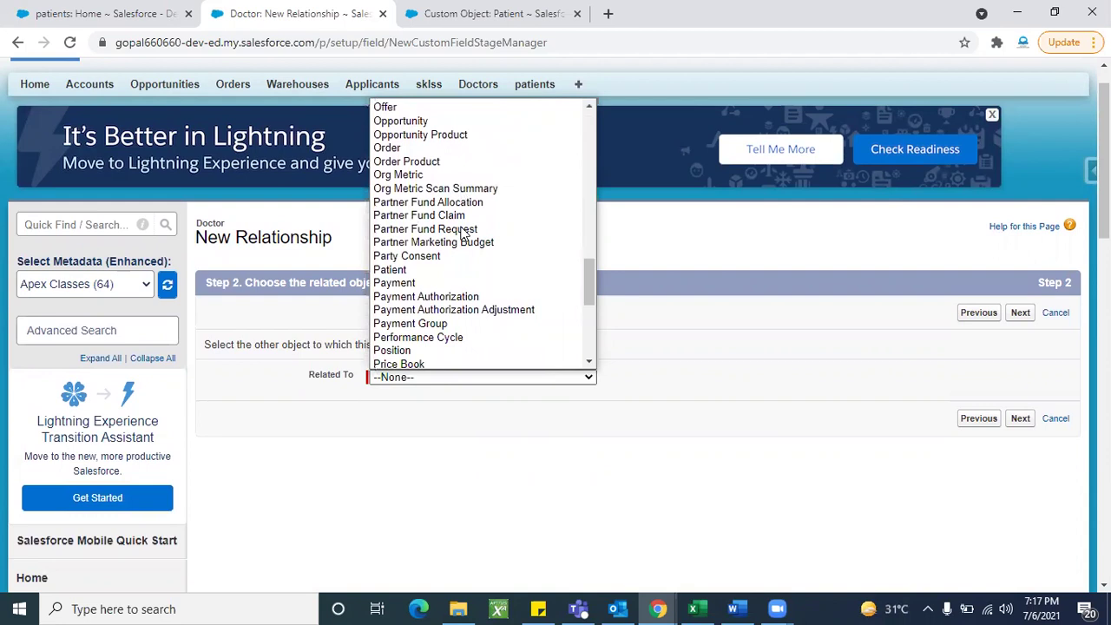
{"action": "scroll", "coordinate": [462, 233], "scroll_direction": "down", "scroll_amount": 1}
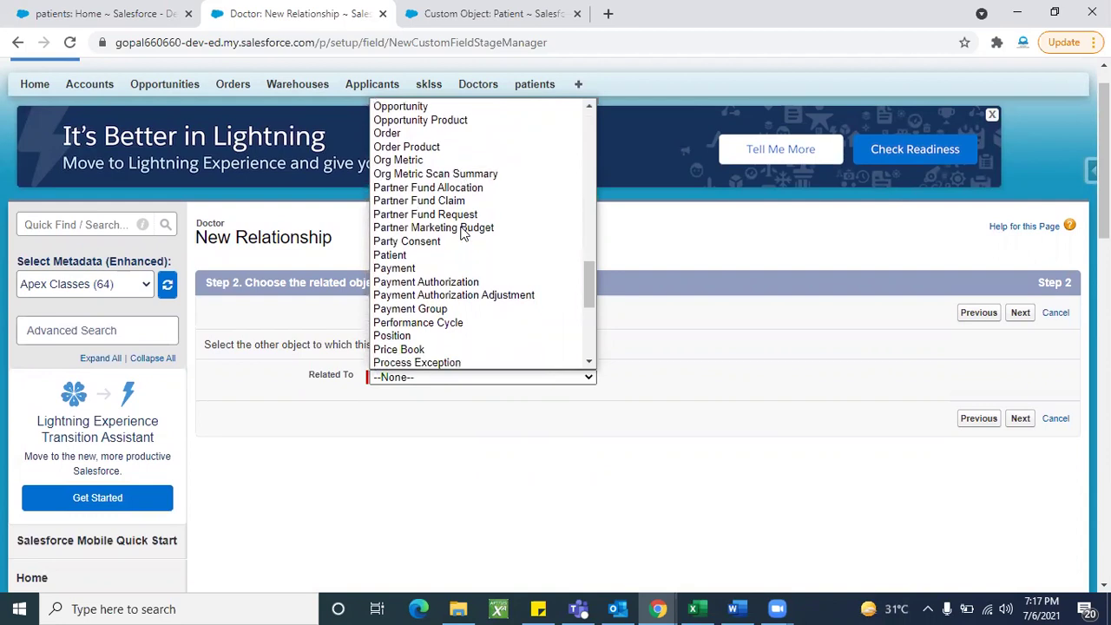
{"action": "left_click", "coordinate": [394, 258]}
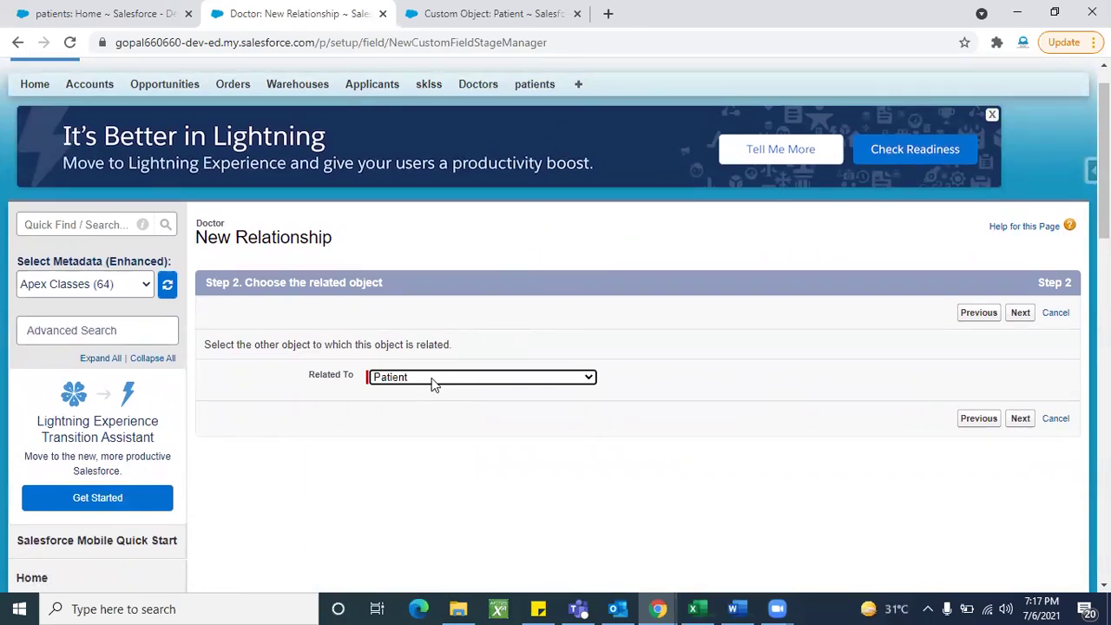
Step: Label the lookup field 'Patient name' and continue to field-level security
{"action": "left_click", "coordinate": [1020, 314]}
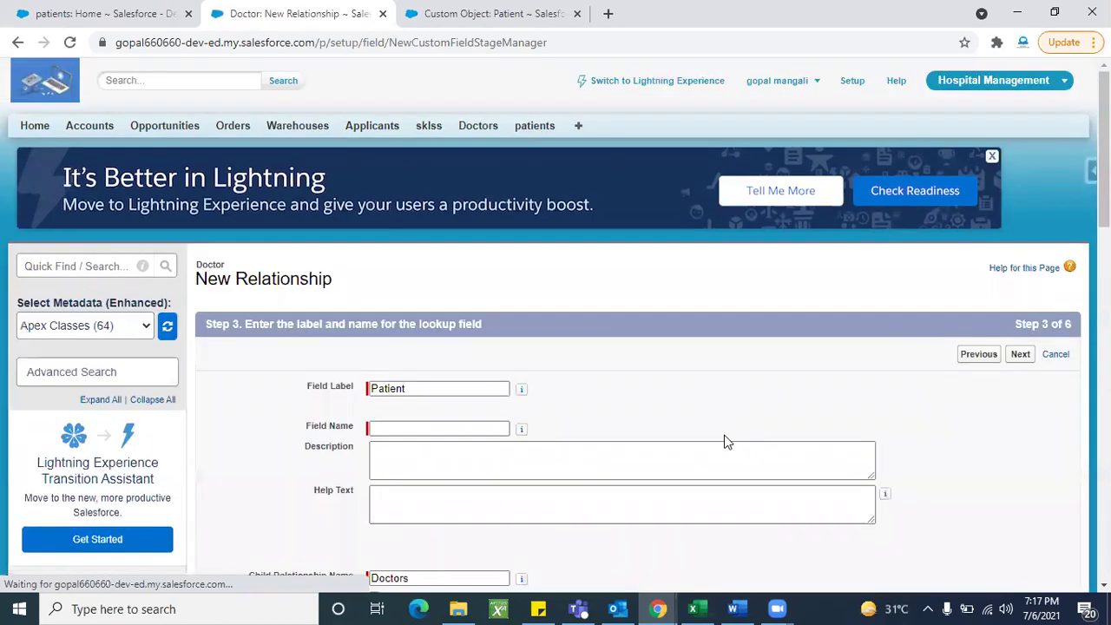
{"action": "scroll", "coordinate": [423, 289], "scroll_direction": "down", "scroll_amount": 1}
{"action": "left_click", "coordinate": [416, 256]}
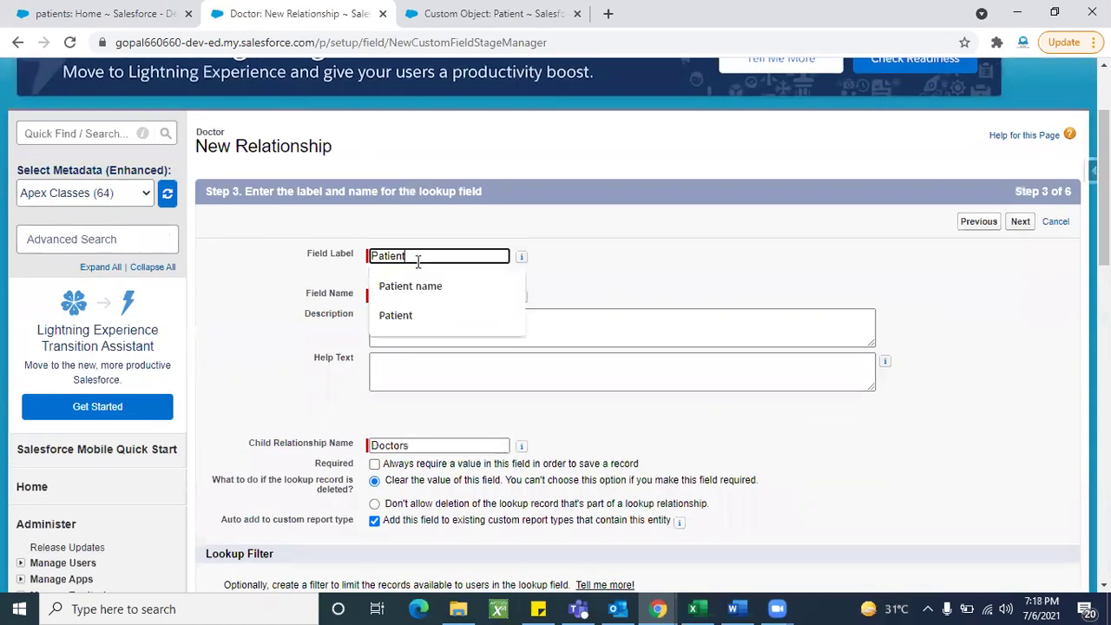
{"action": "left_click", "coordinate": [423, 293]}
{"action": "left_click", "coordinate": [612, 272]}
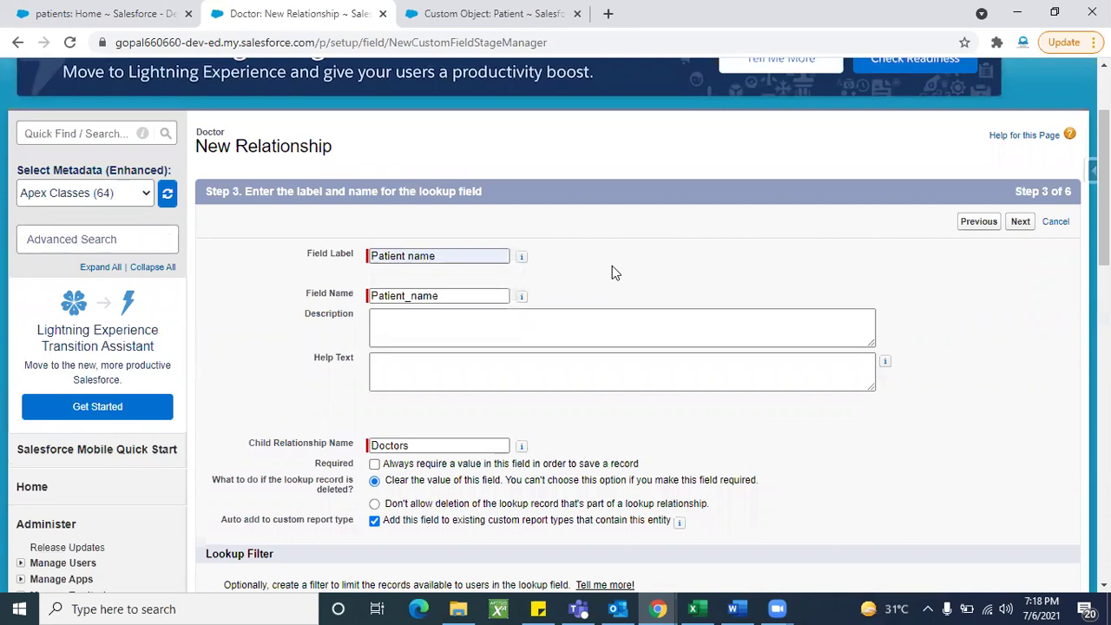
{"action": "left_click", "coordinate": [1018, 225]}
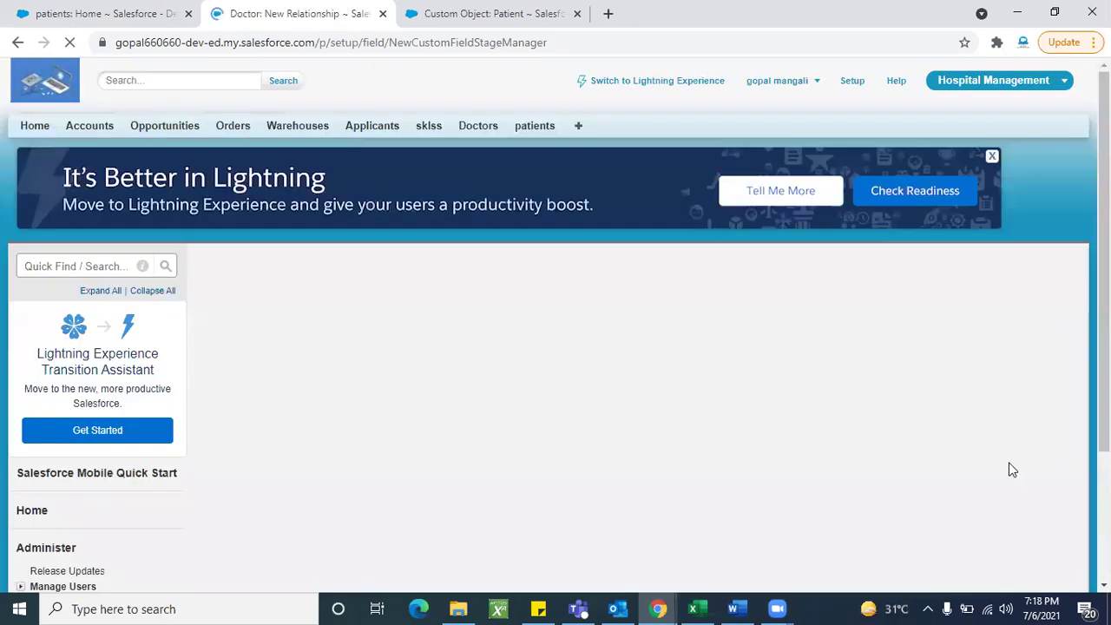
Step: Make the field visible to all profiles and start a New Doctor form in another tab
{"action": "scroll", "coordinate": [751, 439], "scroll_direction": "down", "scroll_amount": 1}
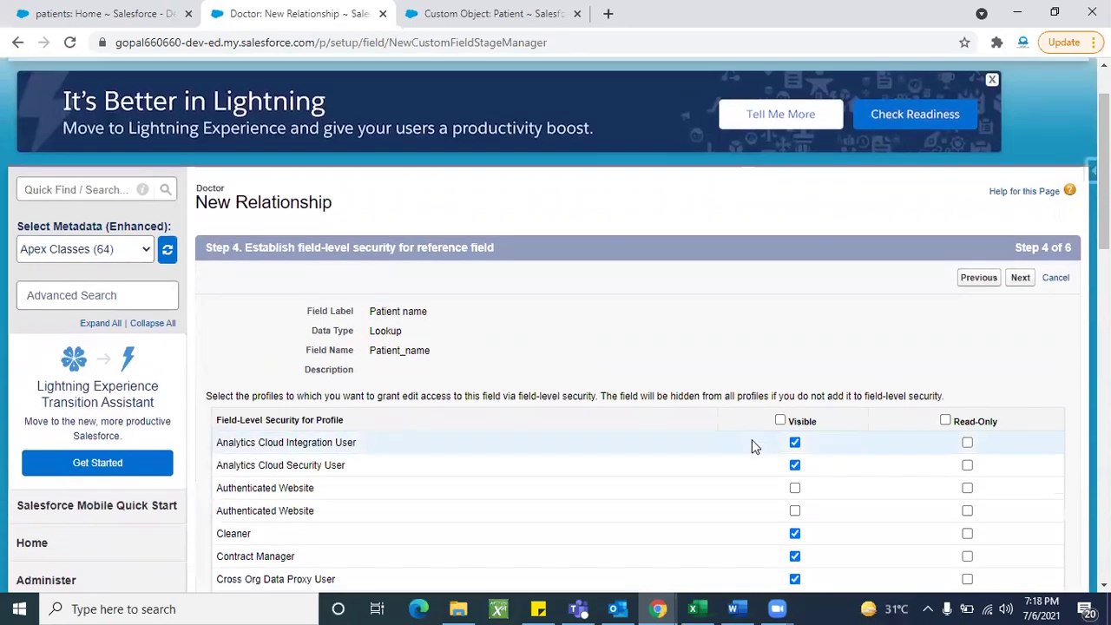
{"action": "left_click", "coordinate": [780, 419]}
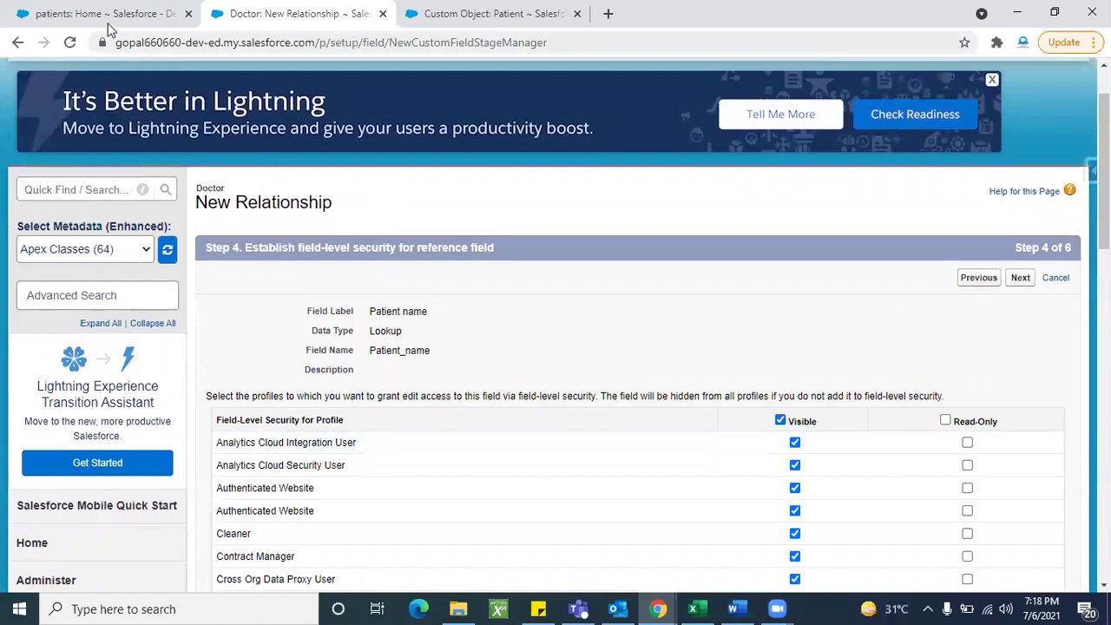
{"action": "left_click", "coordinate": [108, 19]}
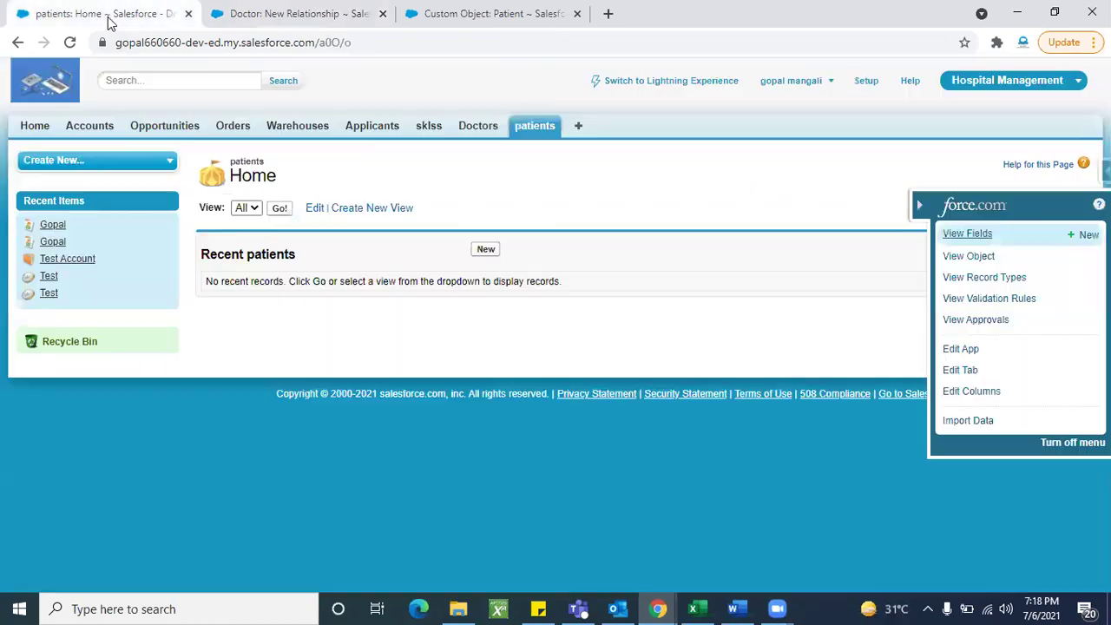
{"action": "left_click", "coordinate": [486, 130]}
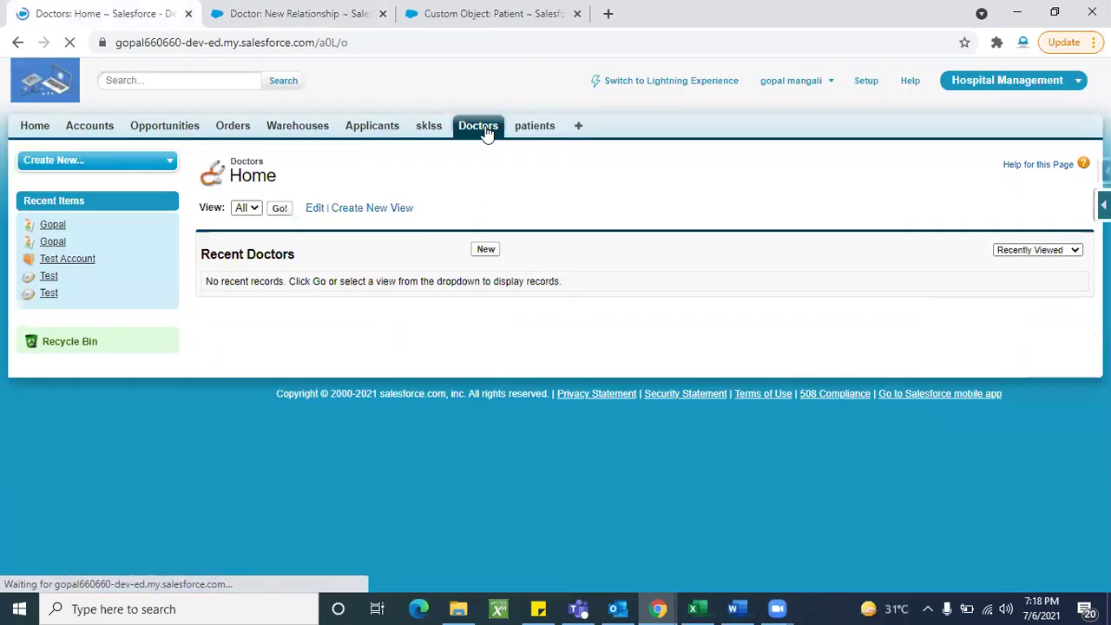
{"action": "left_click", "coordinate": [485, 250]}
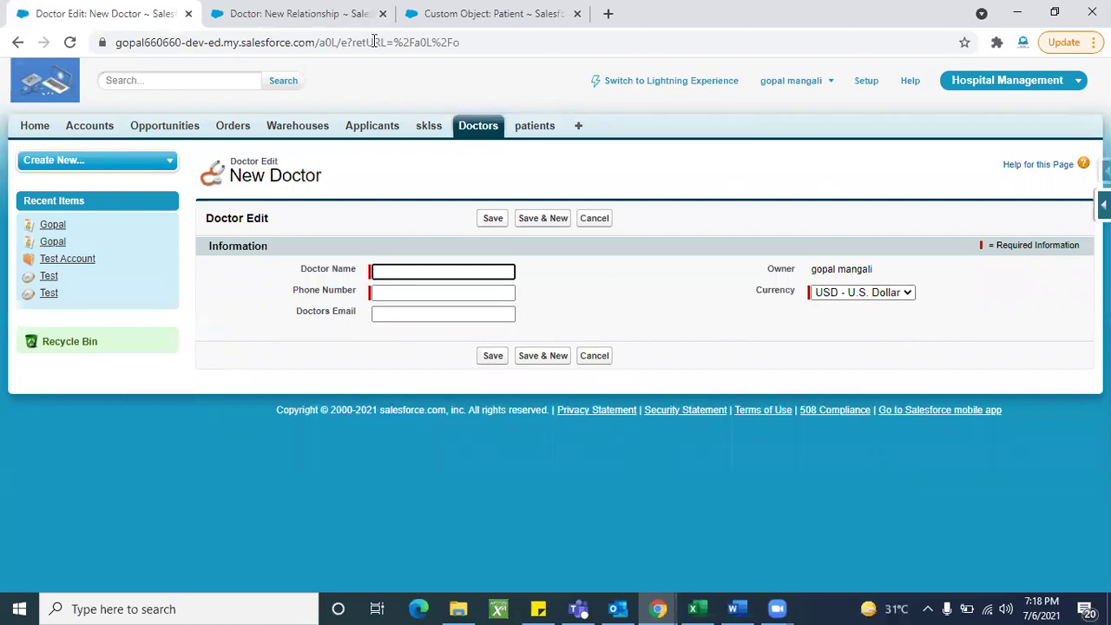
Step: Keep Doctor Layout selected and advance the wizard to the related-list step
{"action": "left_click", "coordinate": [361, 17]}
{"action": "scroll", "coordinate": [761, 405], "scroll_direction": "down", "scroll_amount": 1}
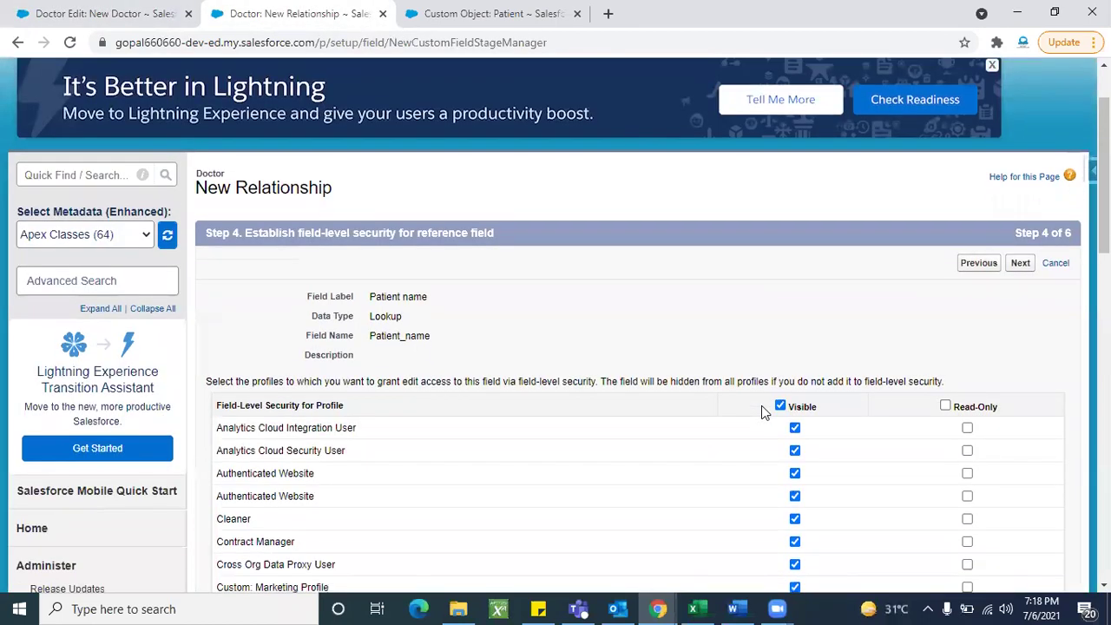
{"action": "scroll", "coordinate": [761, 405], "scroll_direction": "up", "scroll_amount": 1}
{"action": "left_click", "coordinate": [1022, 303]}
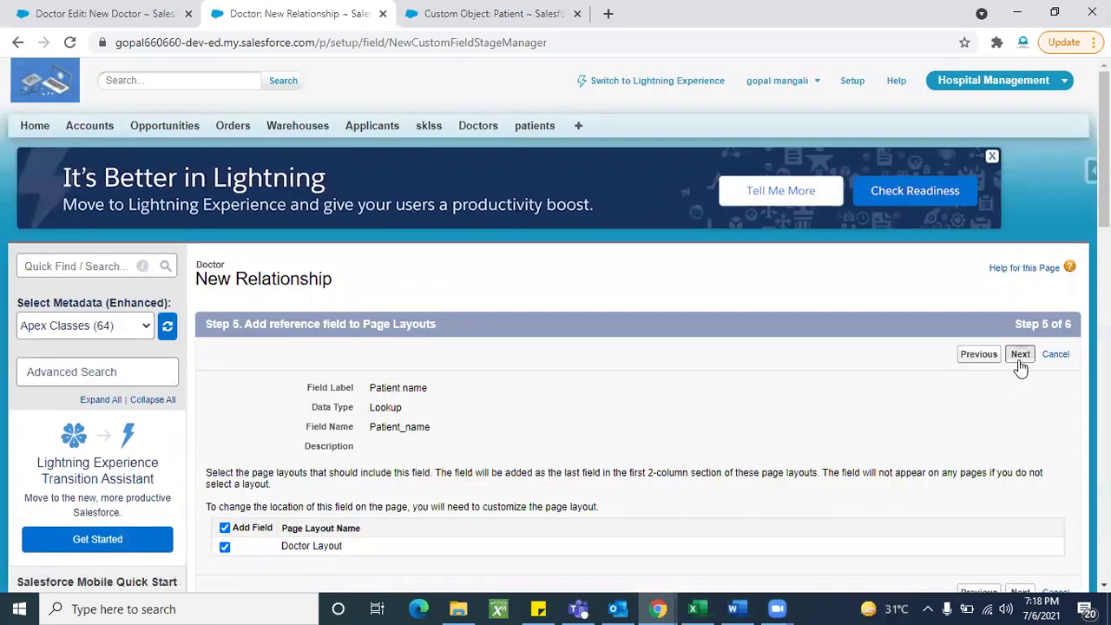
{"action": "left_click", "coordinate": [1020, 357]}
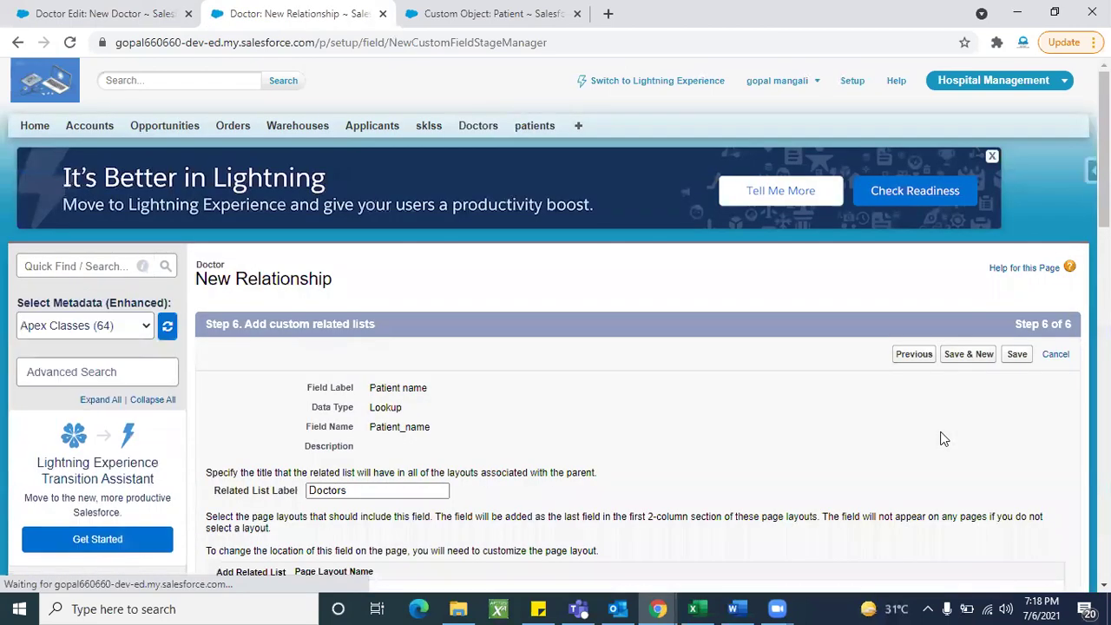
Step: Save the Patient name field, confirm its Lookup(Patient) type, and reload the New Doctor form
{"action": "left_click", "coordinate": [1027, 359]}
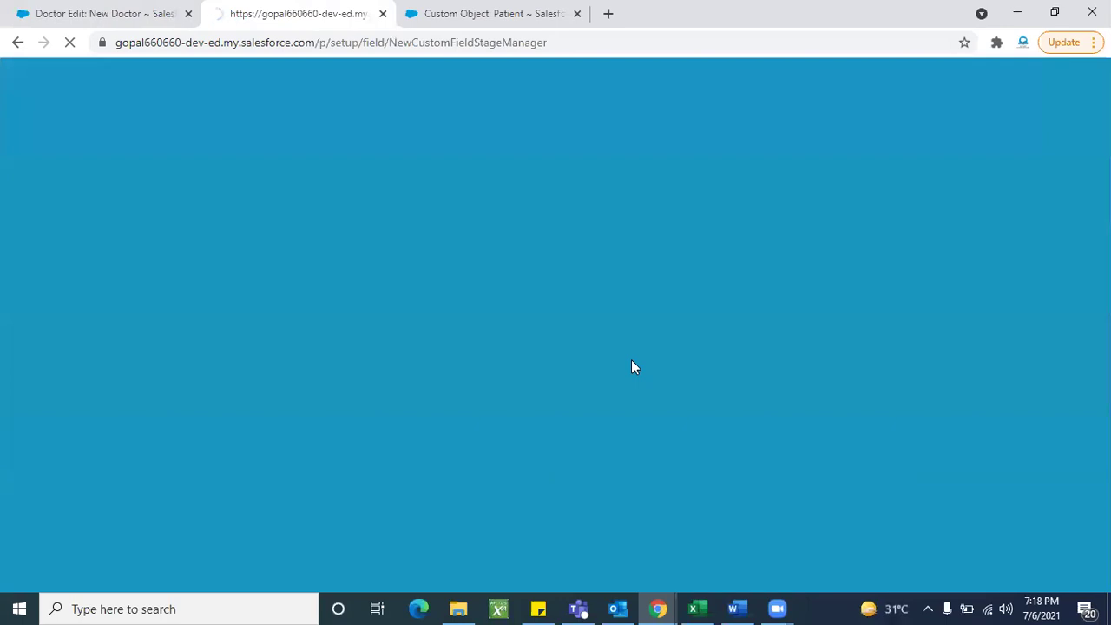
{"action": "scroll", "coordinate": [438, 494], "scroll_direction": "down", "scroll_amount": 3}
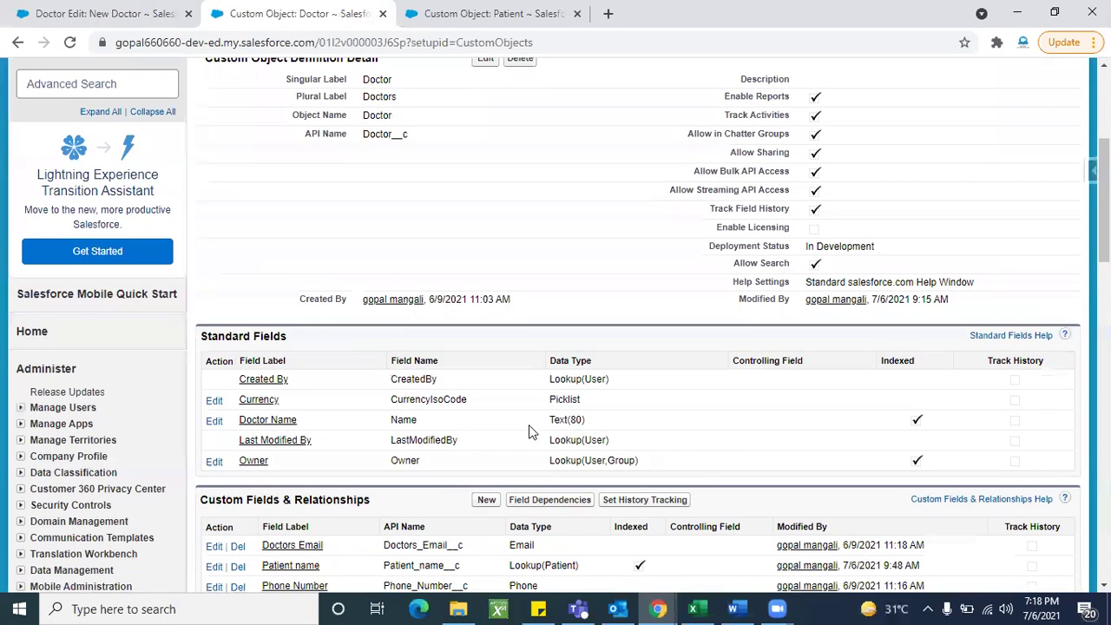
{"action": "scroll", "coordinate": [531, 417], "scroll_direction": "down", "scroll_amount": 2}
{"action": "double_click", "coordinate": [532, 364]}
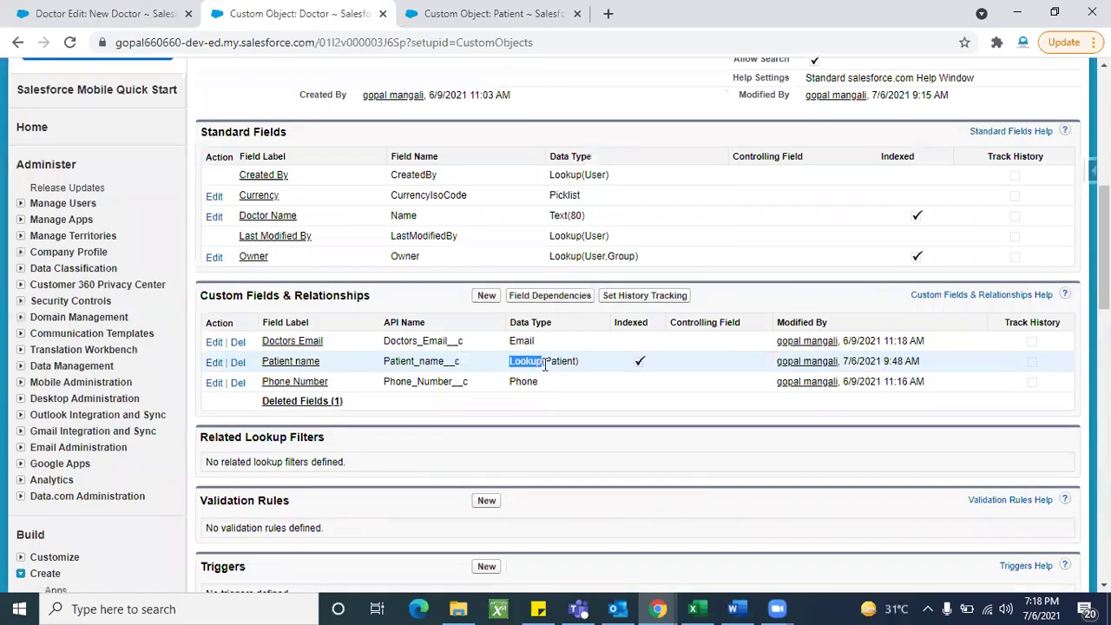
{"action": "triple_click", "coordinate": [545, 365]}
{"action": "left_click", "coordinate": [576, 382]}
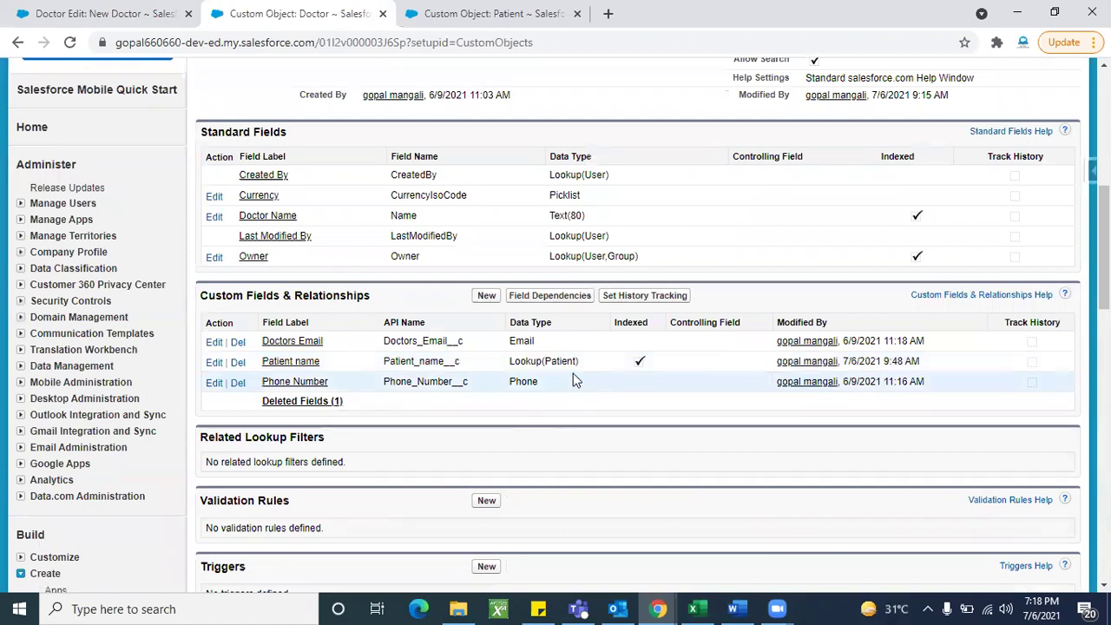
{"action": "double_click", "coordinate": [560, 361]}
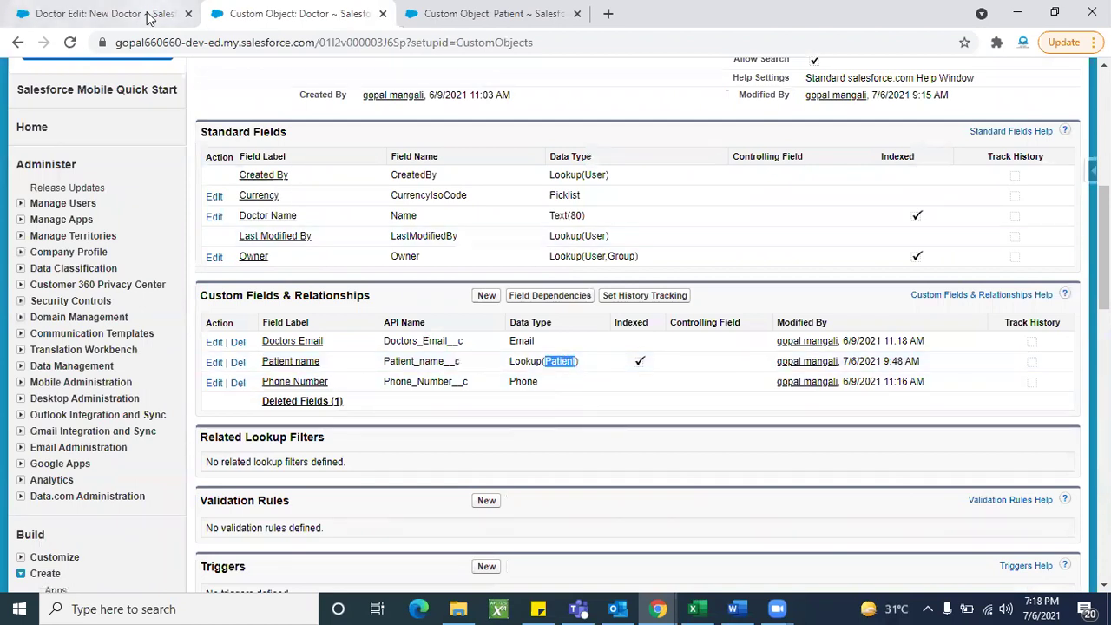
{"action": "left_click", "coordinate": [104, 14]}
{"action": "left_click", "coordinate": [70, 42]}
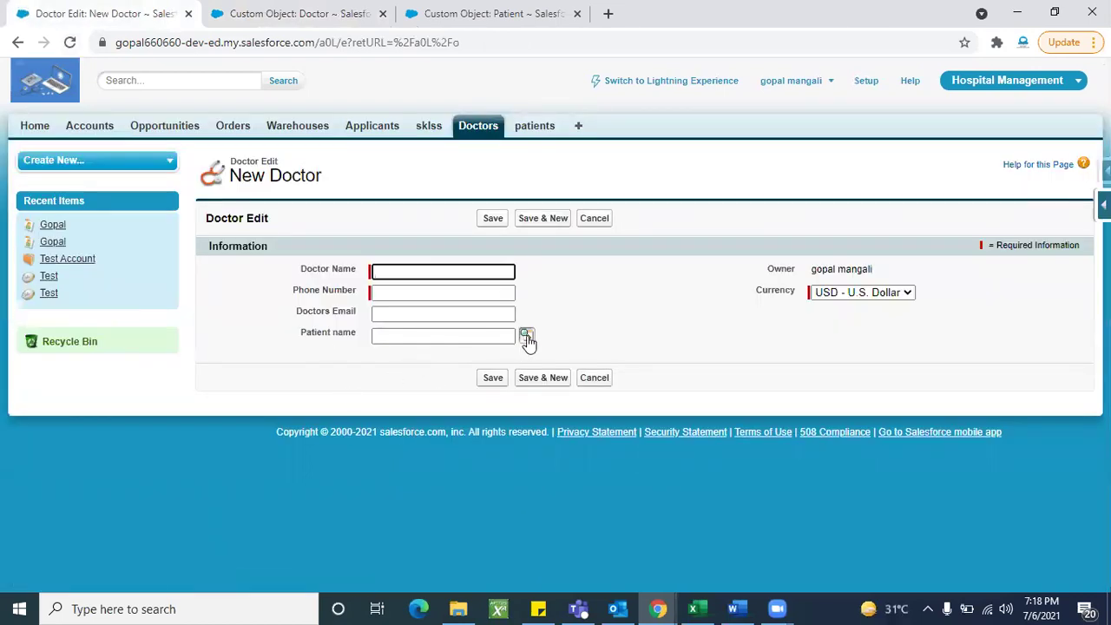
Step: Search patients from the Patient name lookup on the New Doctor form, finding none
{"action": "left_click", "coordinate": [464, 335]}
{"action": "triple_click", "coordinate": [353, 333]}
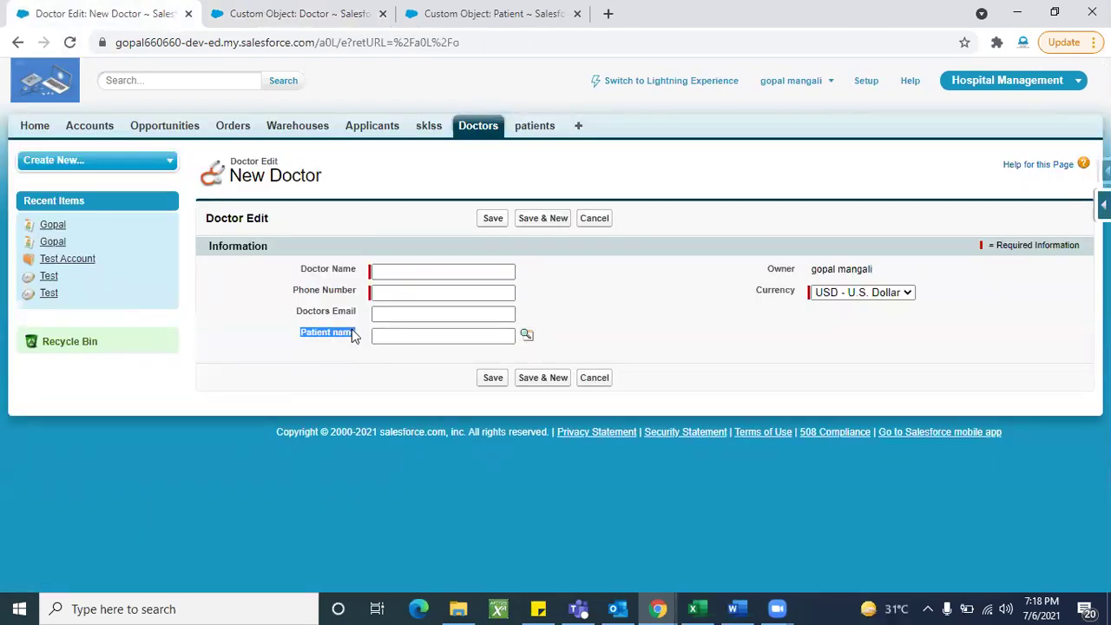
{"action": "left_click", "coordinate": [418, 338]}
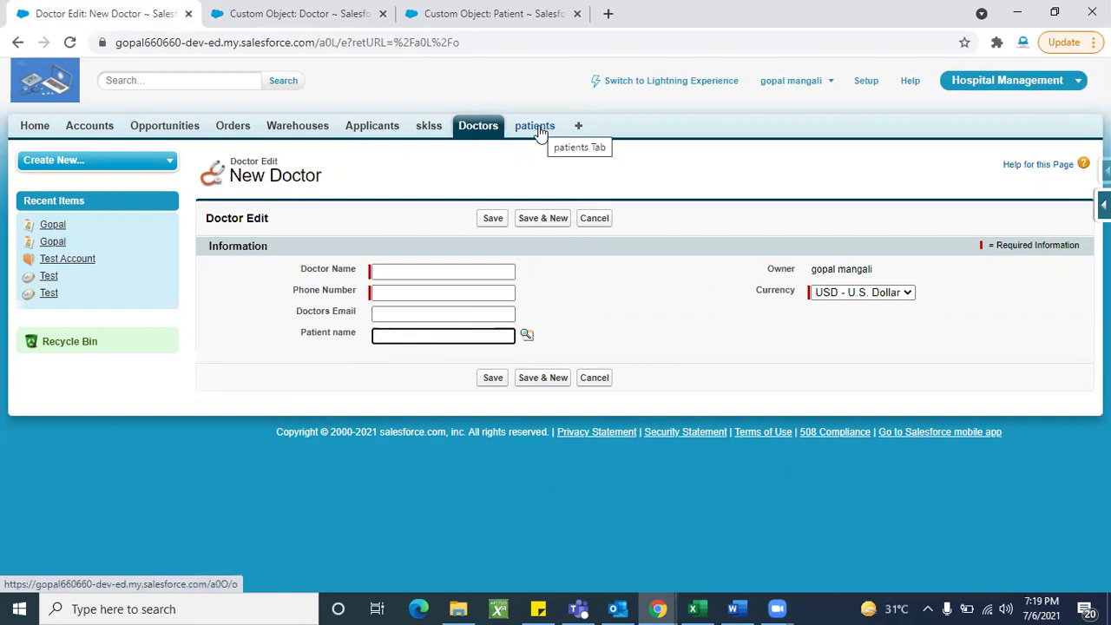
{"action": "left_click", "coordinate": [527, 336]}
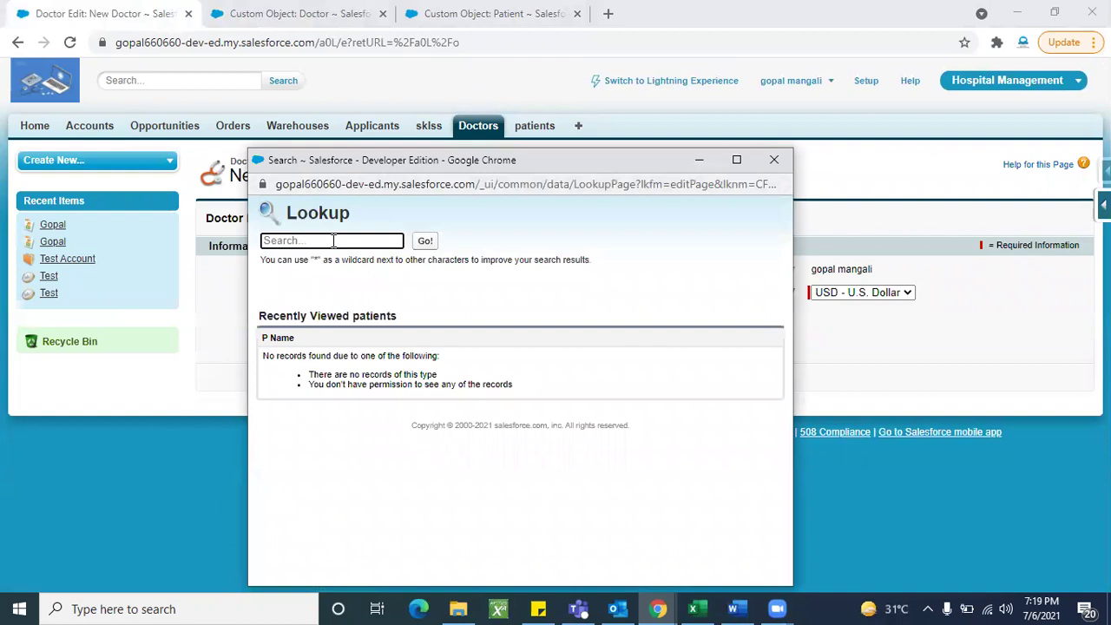
{"action": "left_click", "coordinate": [333, 241]}
{"action": "left_click", "coordinate": [505, 429]}
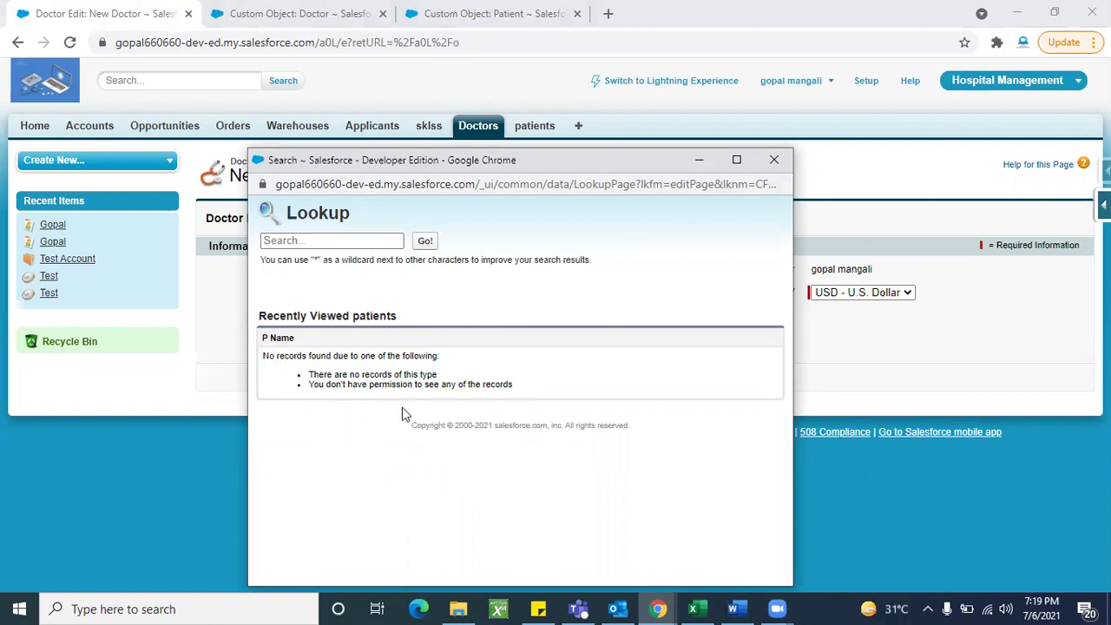
{"action": "left_click", "coordinate": [424, 240]}
{"action": "left_click", "coordinate": [774, 160]}
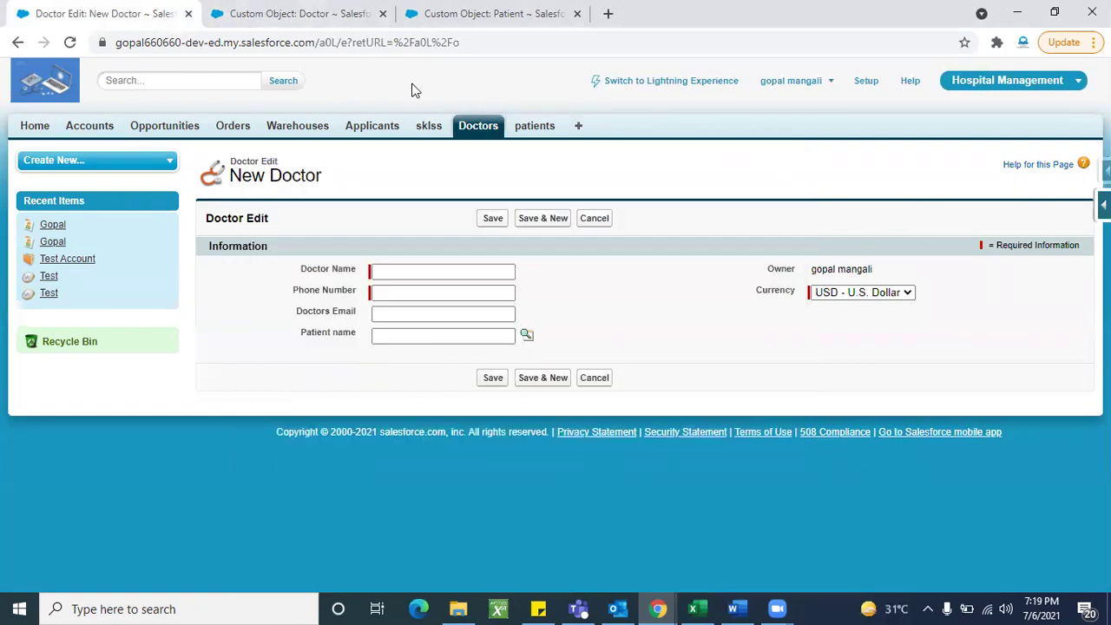
Step: Open the patients home page in a new browser tab
{"action": "right_click", "coordinate": [537, 128]}
{"action": "left_click", "coordinate": [572, 141]}
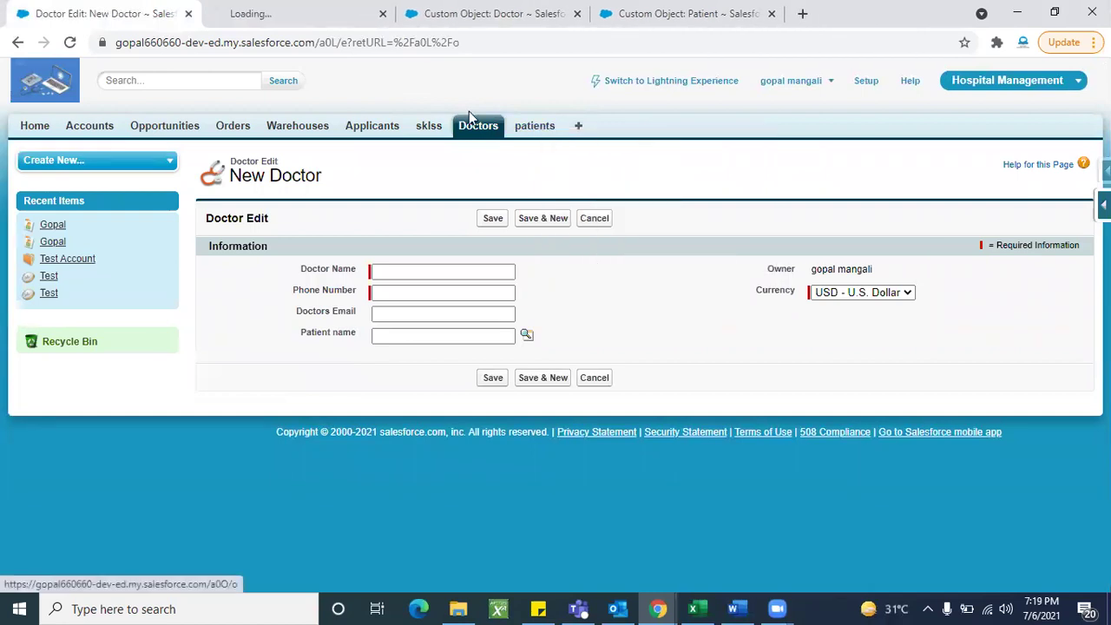
{"action": "left_click", "coordinate": [309, 25]}
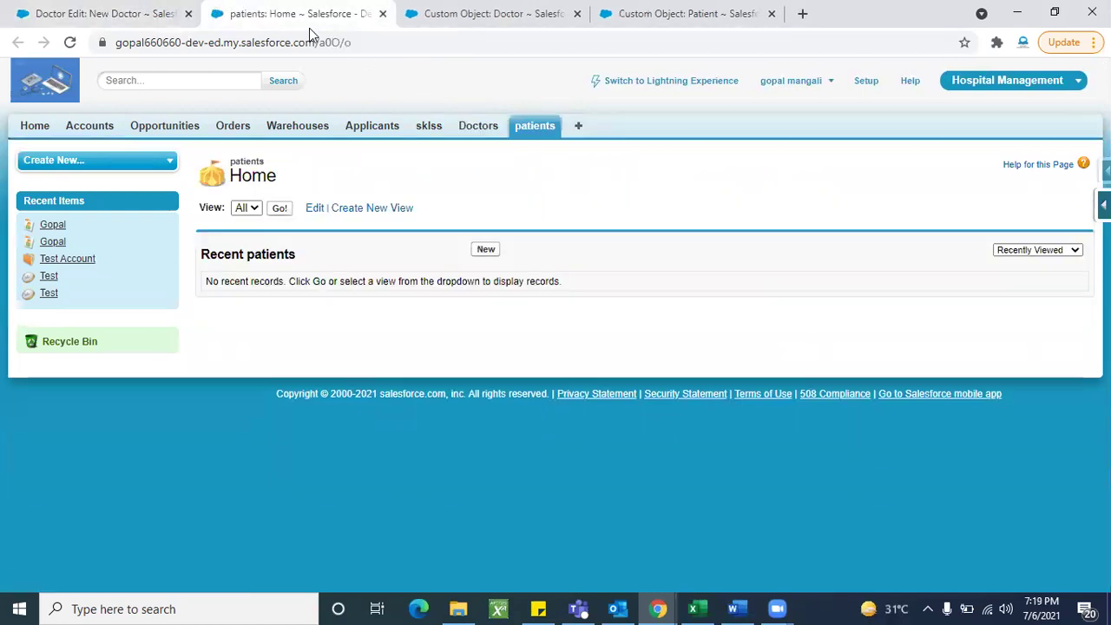
Step: Add a new patient from patients Home with the patient's name, save it, and return to New Doctor
{"action": "left_click", "coordinate": [485, 250]}
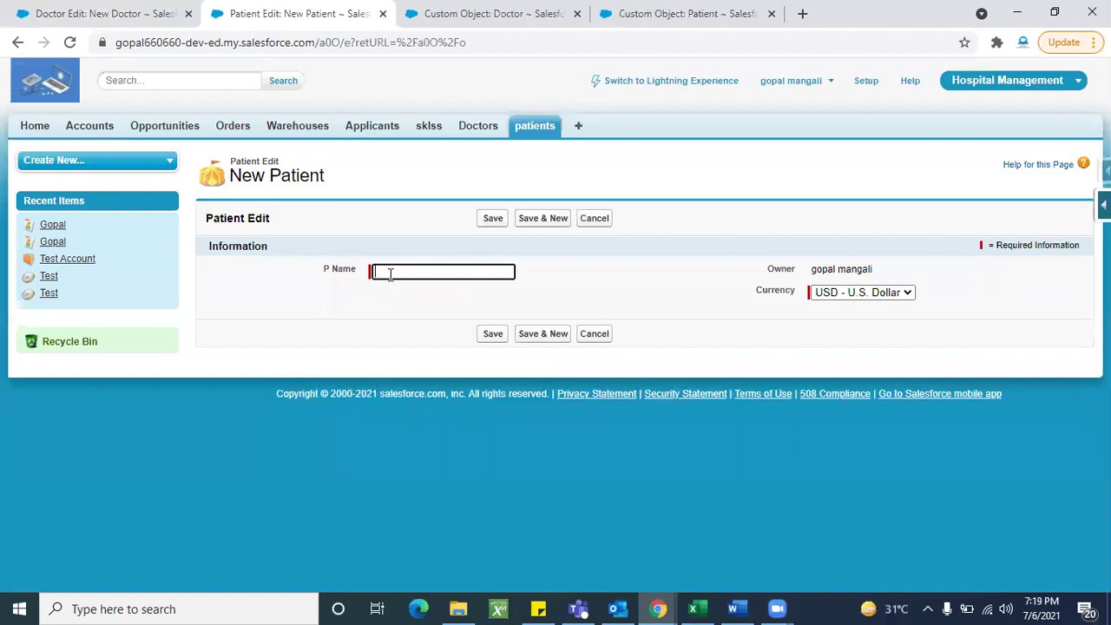
{"action": "left_click", "coordinate": [390, 274]}
{"action": "type", "text": "Tes"}
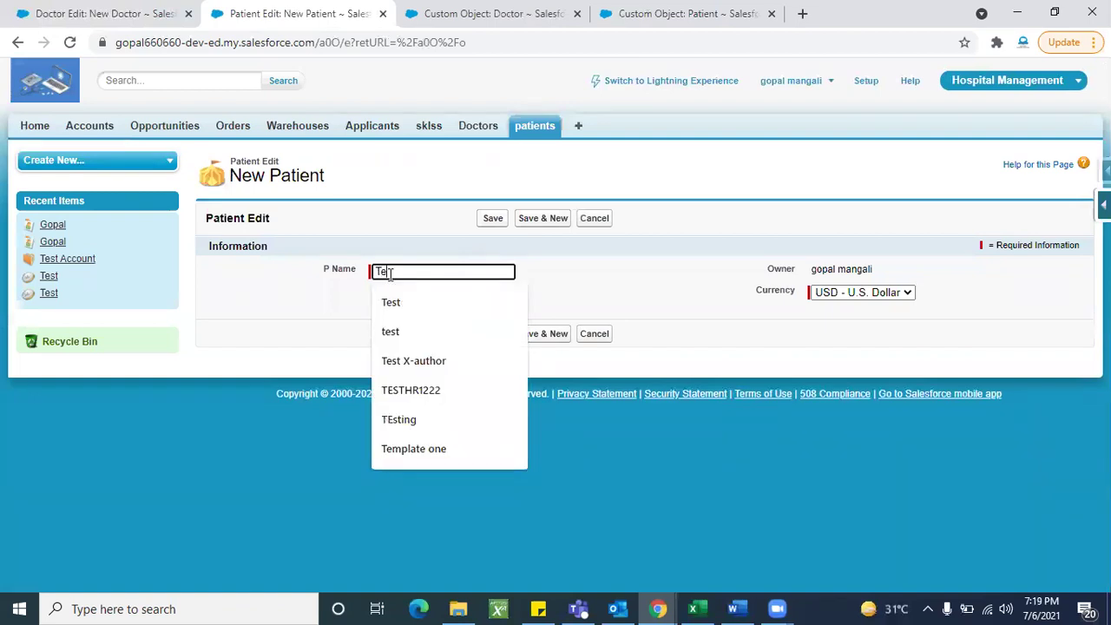
{"action": "key", "text": "BackSpace"}
{"action": "key", "text": "BackSpace"}
{"action": "key", "text": "BackSpace"}
{"action": "type", "text": "Gopal"}
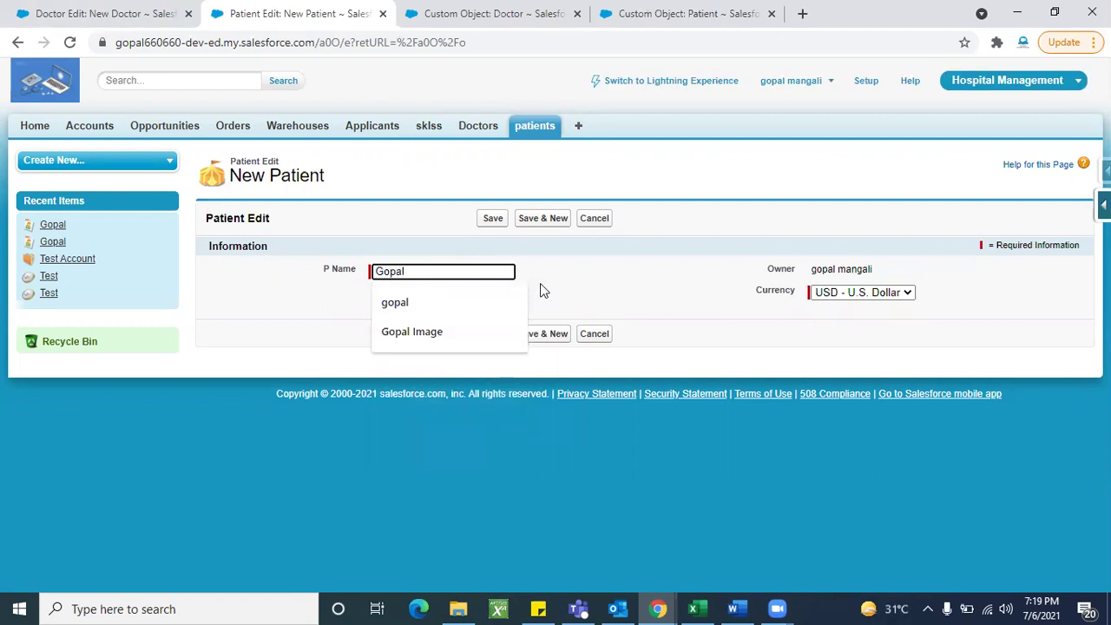
{"action": "left_click", "coordinate": [539, 283]}
{"action": "left_click", "coordinate": [491, 222]}
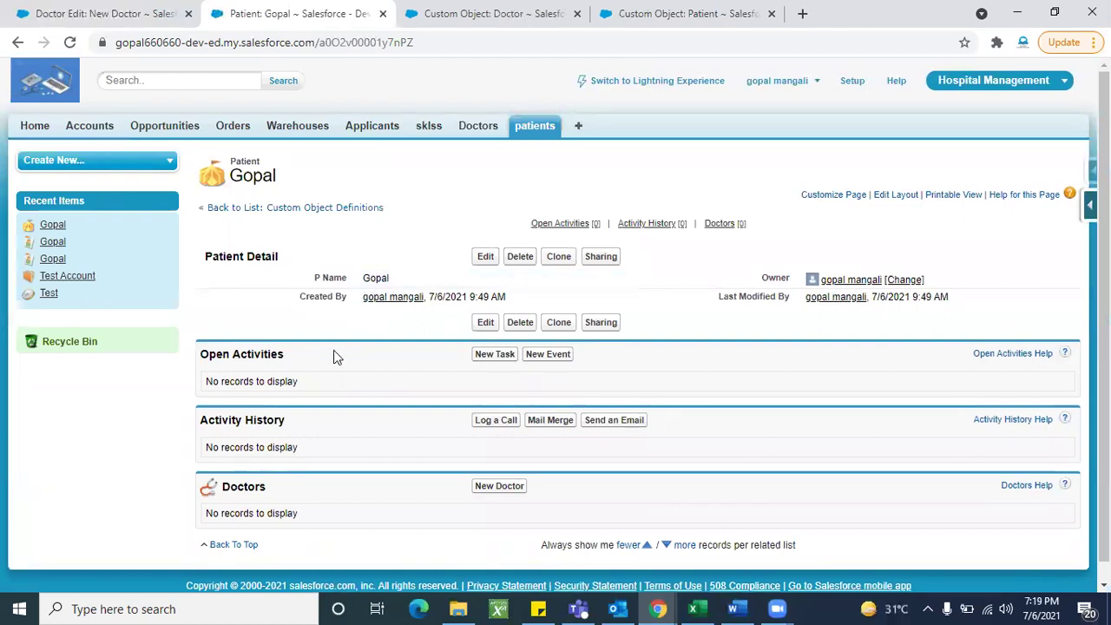
{"action": "left_click", "coordinate": [127, 15]}
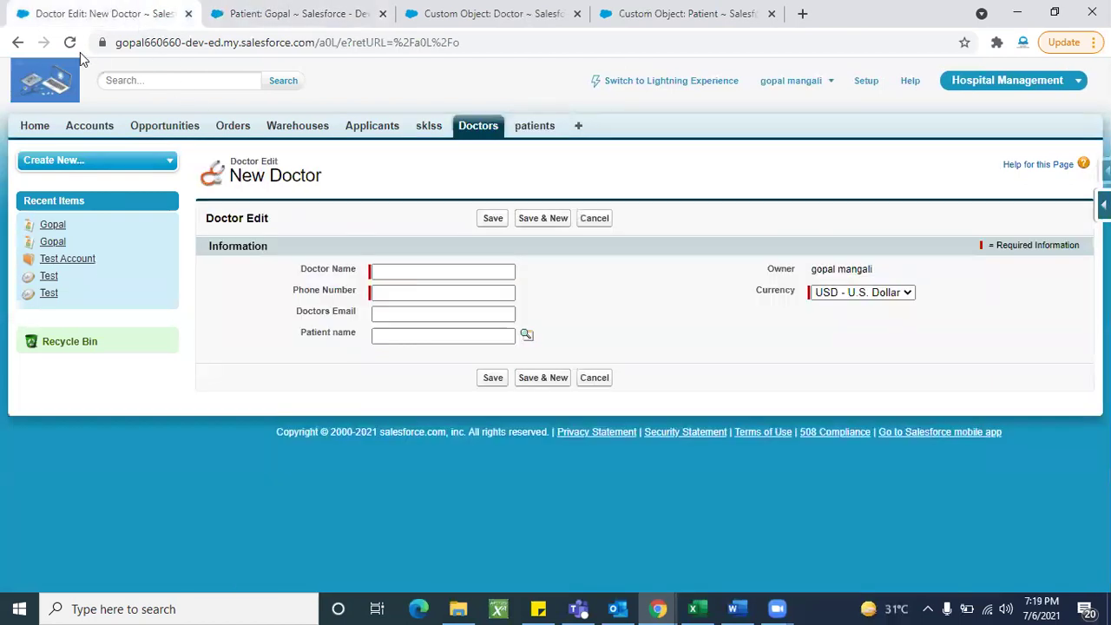
Step: Pick the new patient via lookup, then enter Doctor Name 'Test' and a phone number
{"action": "left_click", "coordinate": [528, 333]}
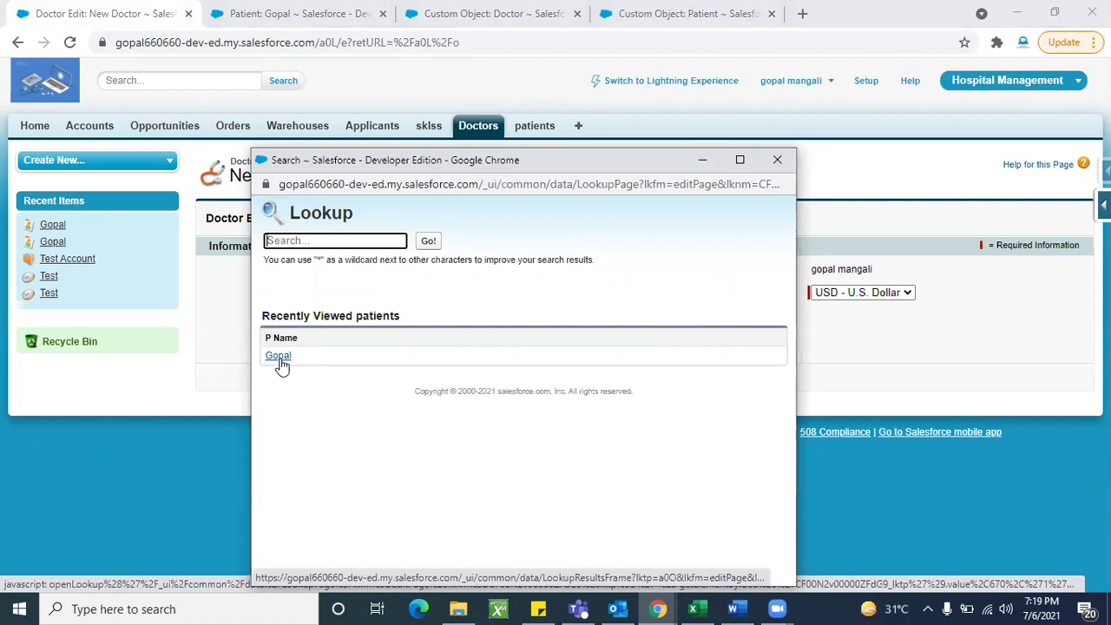
{"action": "left_click", "coordinate": [279, 356]}
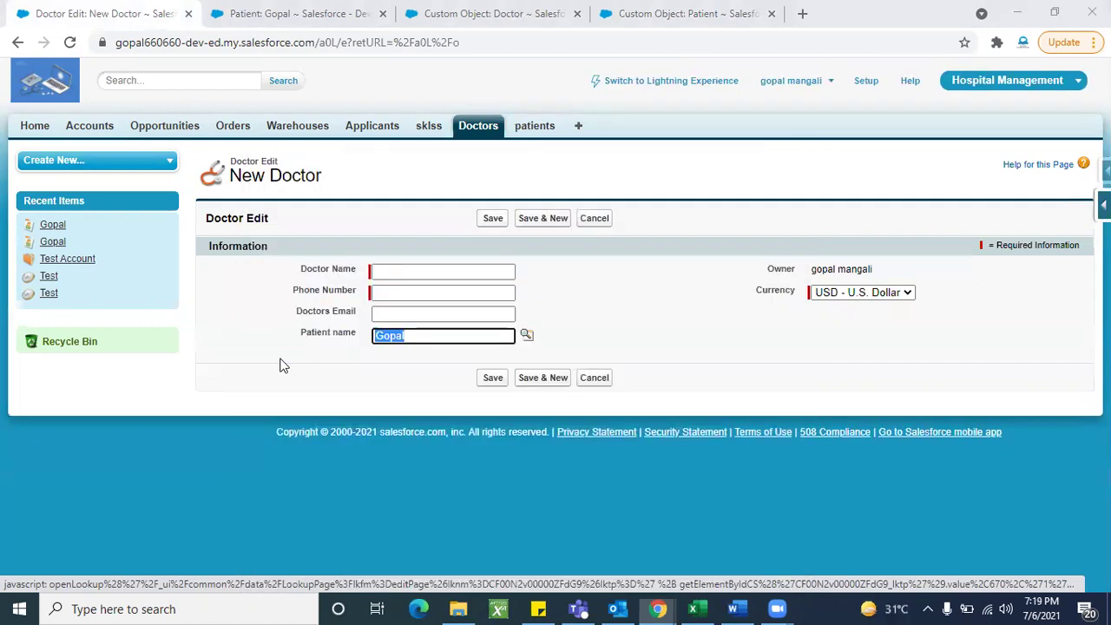
{"action": "left_click", "coordinate": [409, 272]}
{"action": "left_click", "coordinate": [410, 273]}
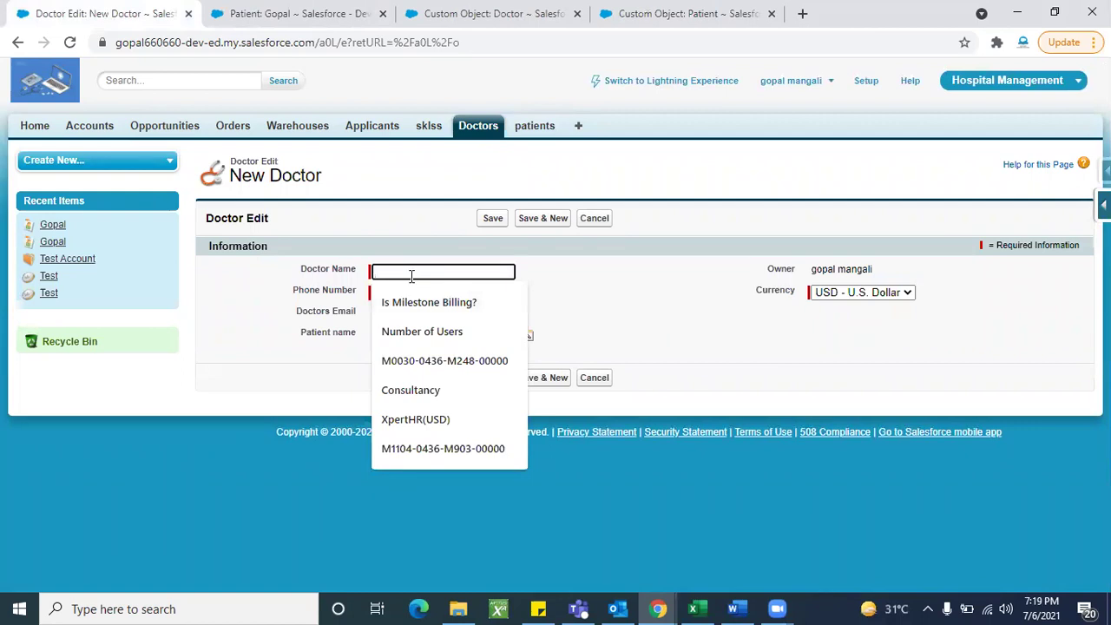
{"action": "type", "text": "Test"}
{"action": "key", "text": "Tab"}
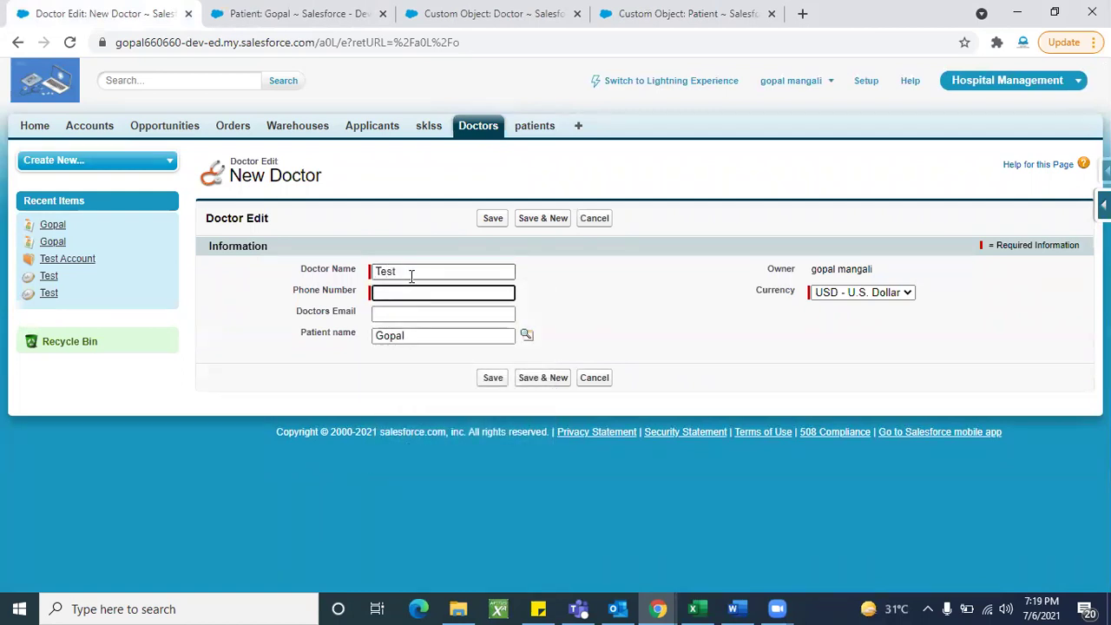
{"action": "type", "text": "23664636"}
{"action": "left_click", "coordinate": [615, 310]}
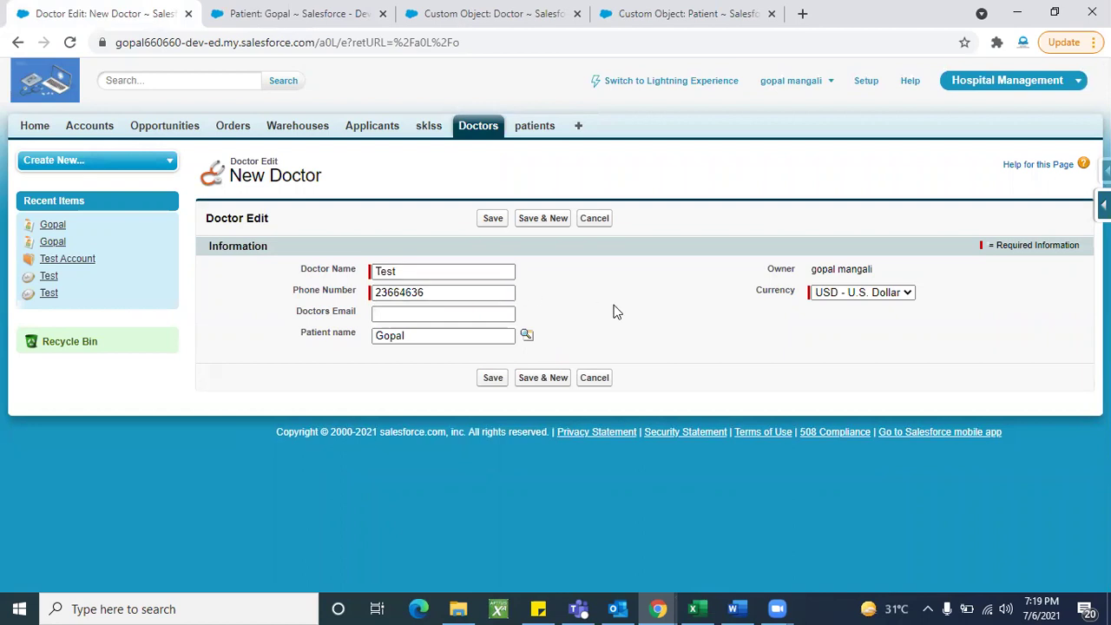
Step: Clear and re-select the patient through the Patient name lookup, then save the doctor record
{"action": "left_click", "coordinate": [411, 335]}
{"action": "double_click", "coordinate": [411, 335]}
{"action": "key", "text": "BackSpace"}
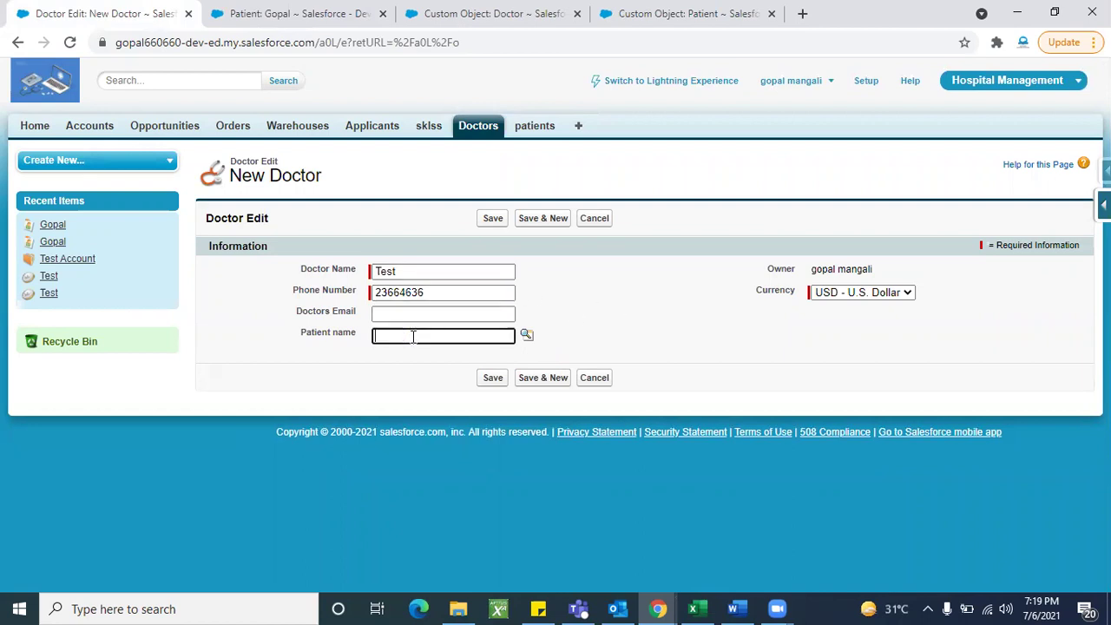
{"action": "left_click", "coordinate": [559, 321]}
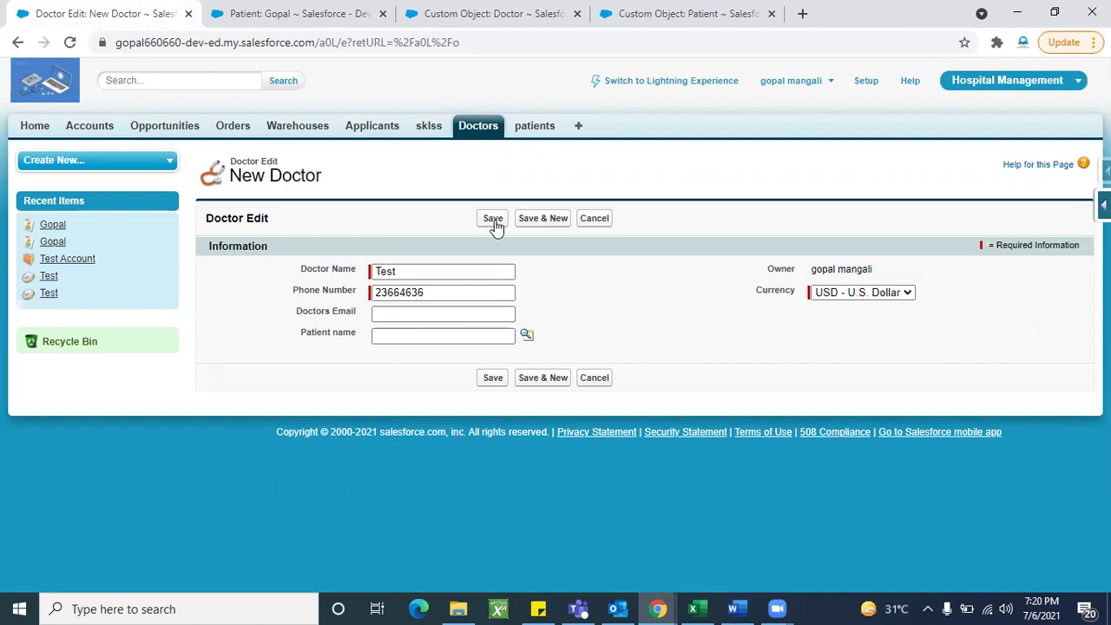
{"action": "left_click", "coordinate": [417, 340]}
{"action": "left_click", "coordinate": [428, 335]}
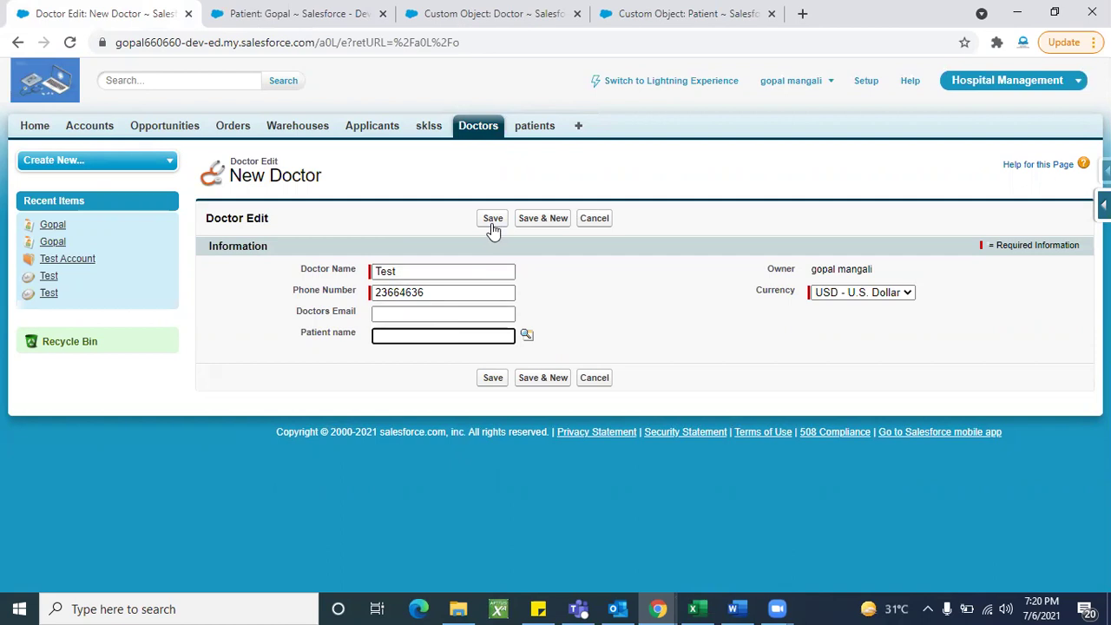
{"action": "left_click", "coordinate": [525, 336]}
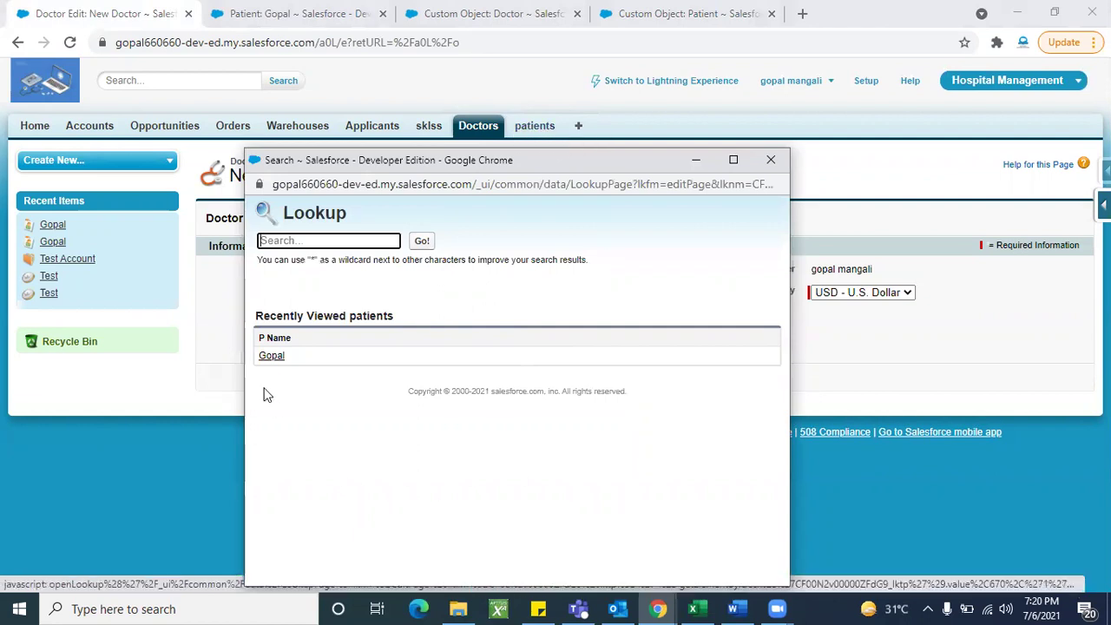
{"action": "left_click", "coordinate": [270, 357]}
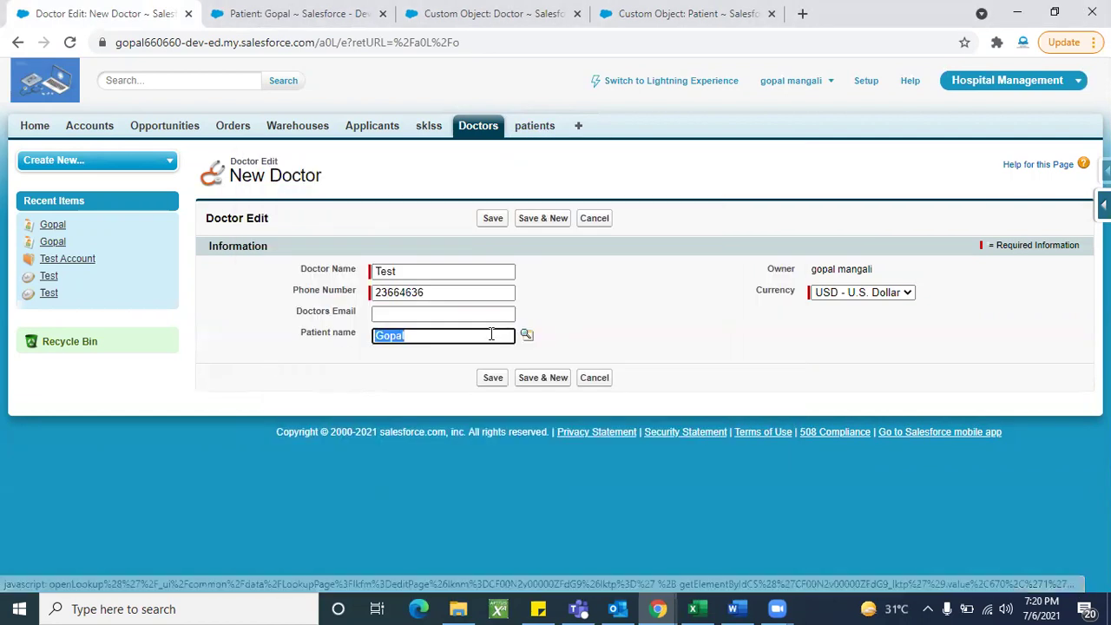
{"action": "left_click", "coordinate": [489, 218]}
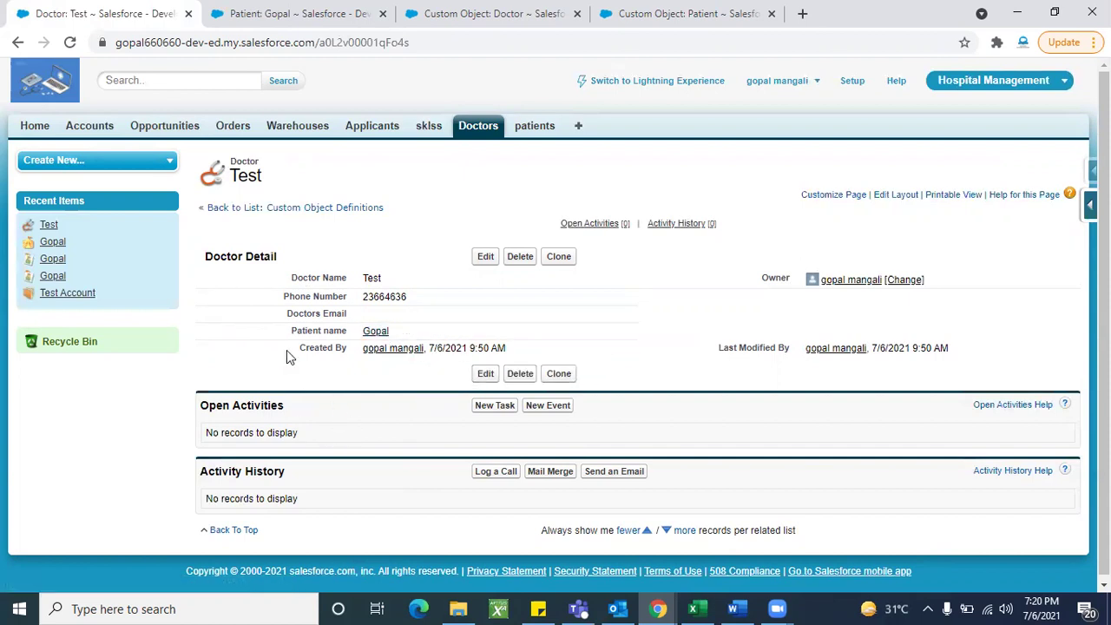
Step: Open the linked patient's record, then open doctor Test from its Doctors related list
{"action": "mouse_move", "coordinate": [374, 335]}
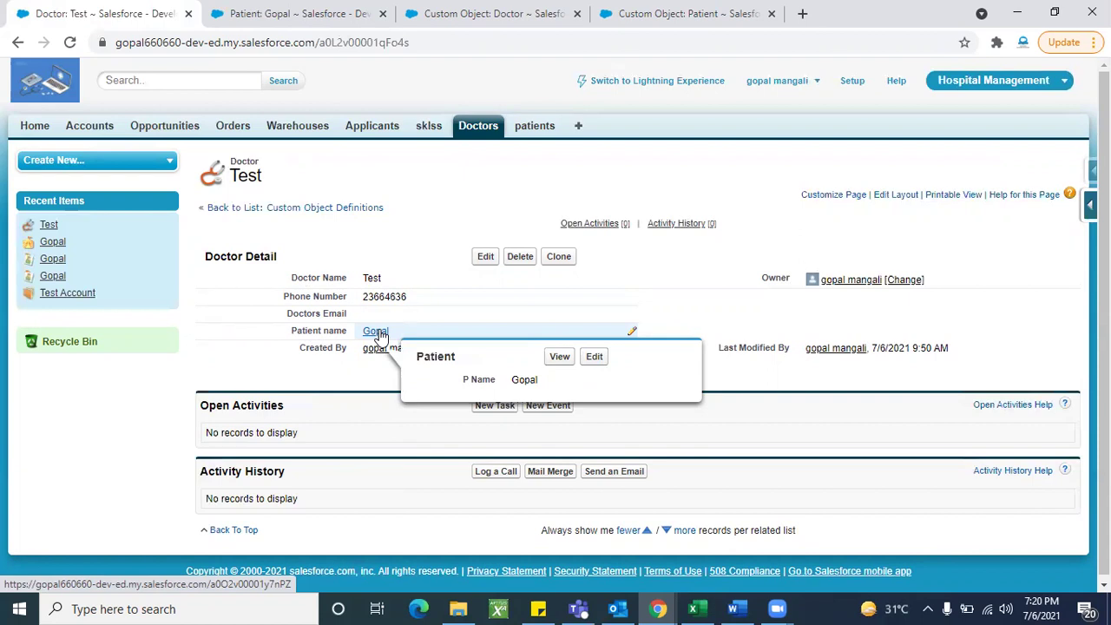
{"action": "left_click", "coordinate": [379, 335]}
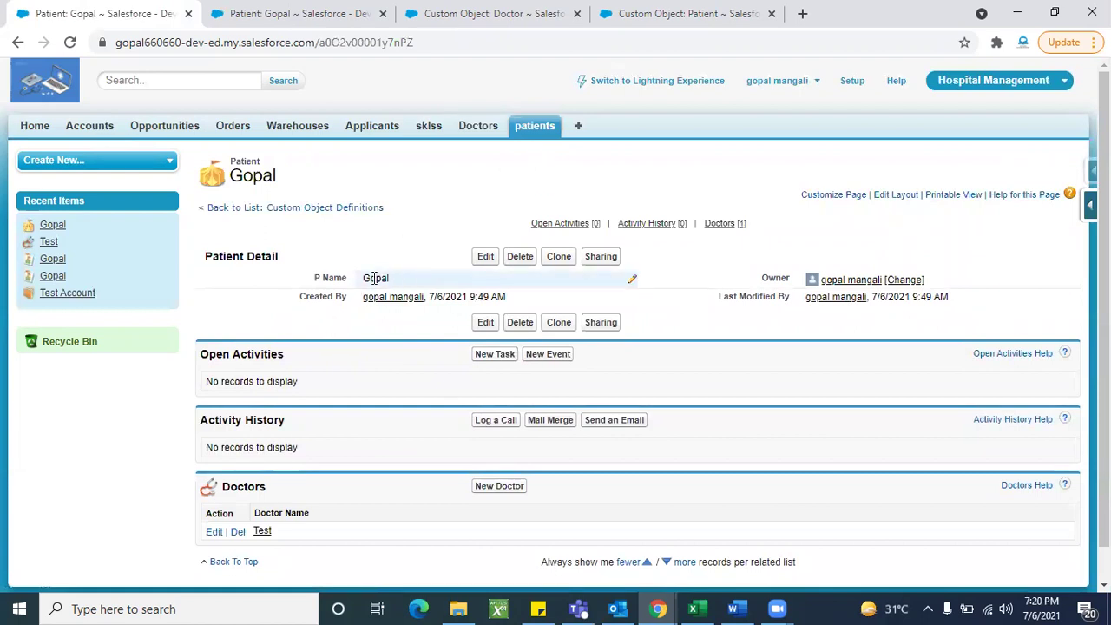
{"action": "scroll", "coordinate": [371, 507], "scroll_direction": "down", "scroll_amount": 1}
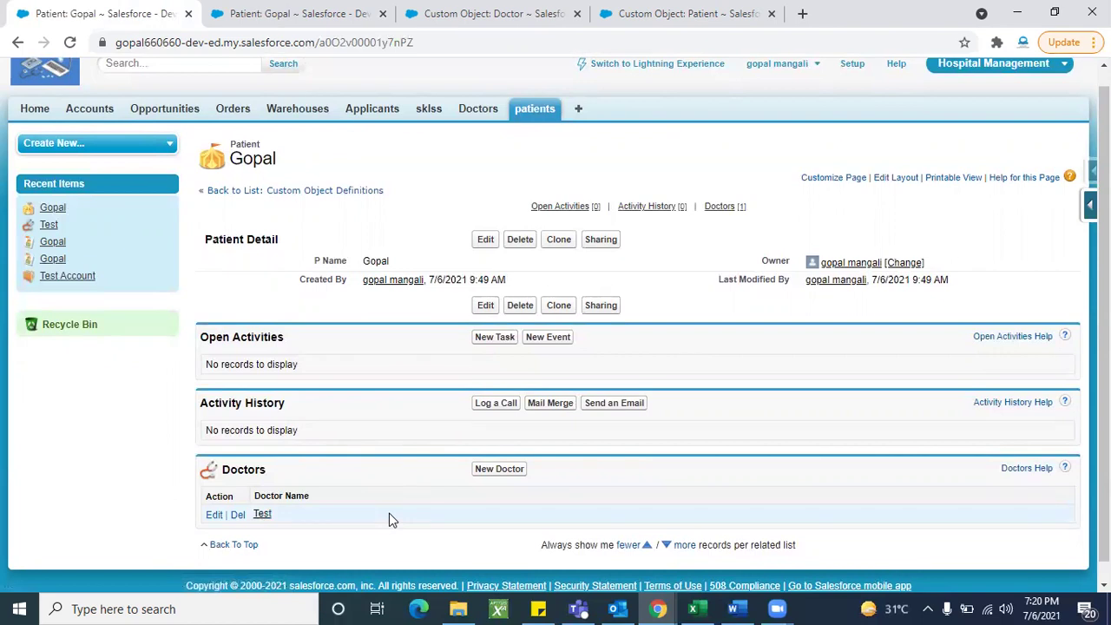
{"action": "left_click", "coordinate": [262, 515]}
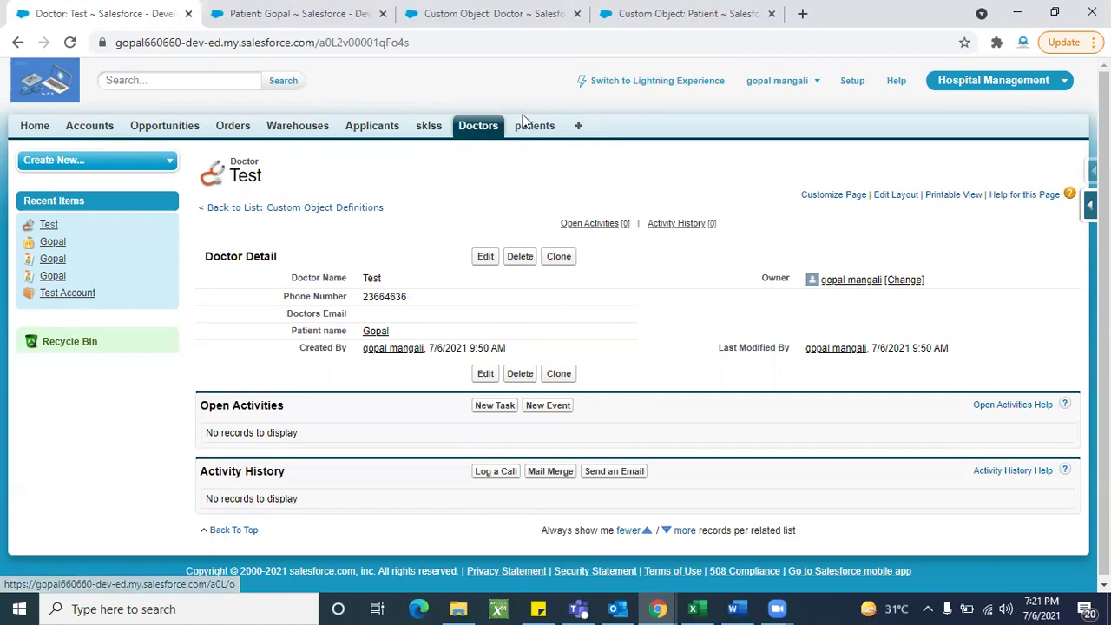
Step: Start a new Master-Detail Relationship field on the Patient object and continue to Step 2
{"action": "left_click", "coordinate": [360, 15]}
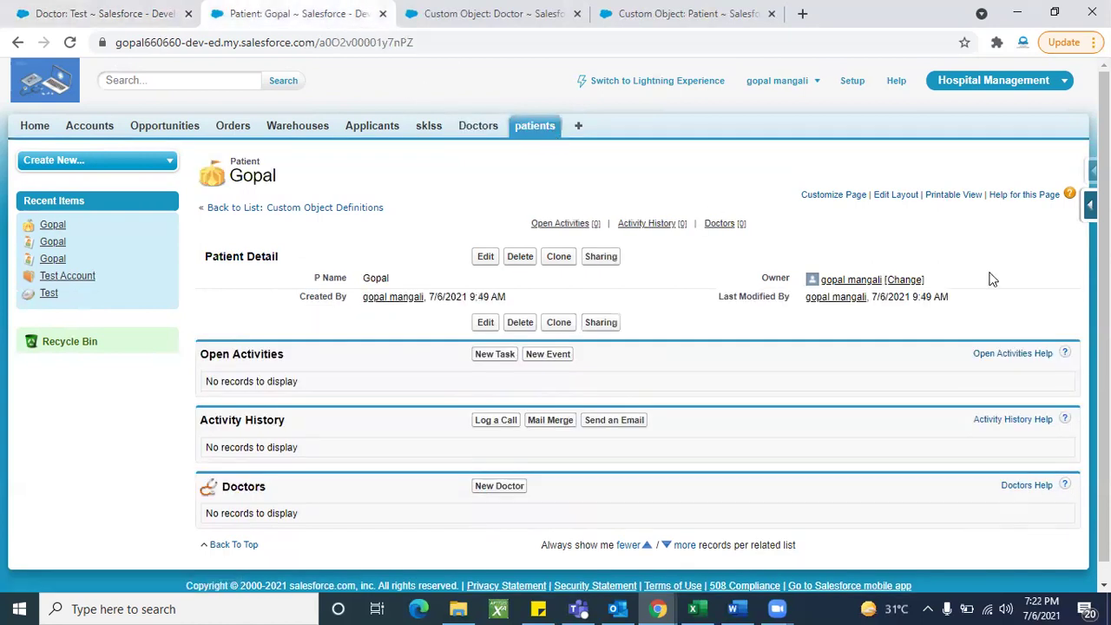
{"action": "left_click", "coordinate": [1090, 205]}
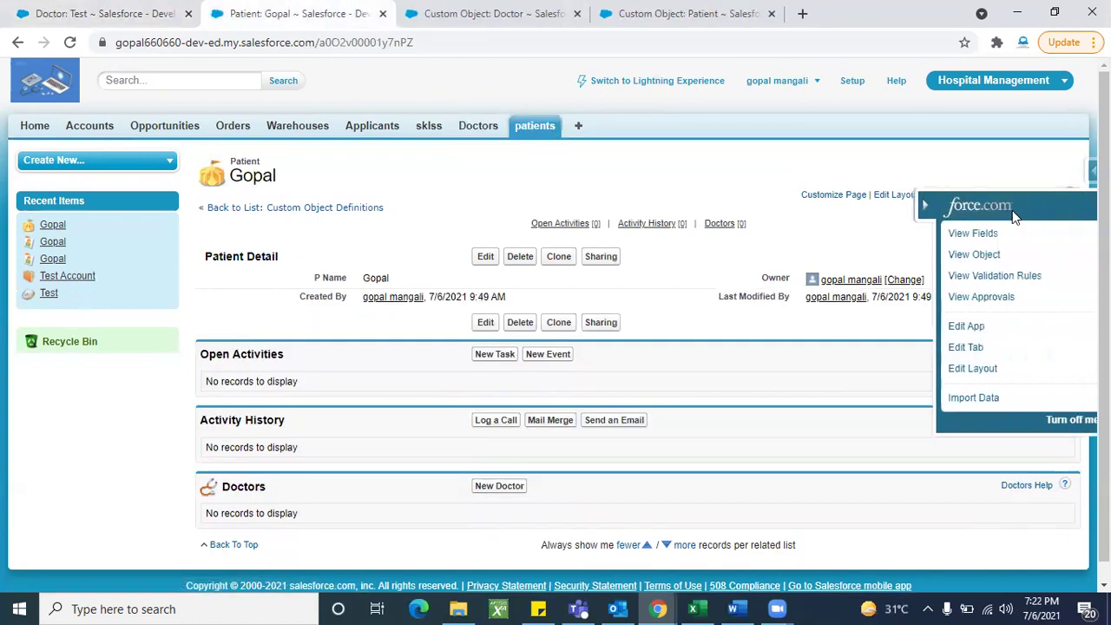
{"action": "left_click", "coordinate": [954, 230]}
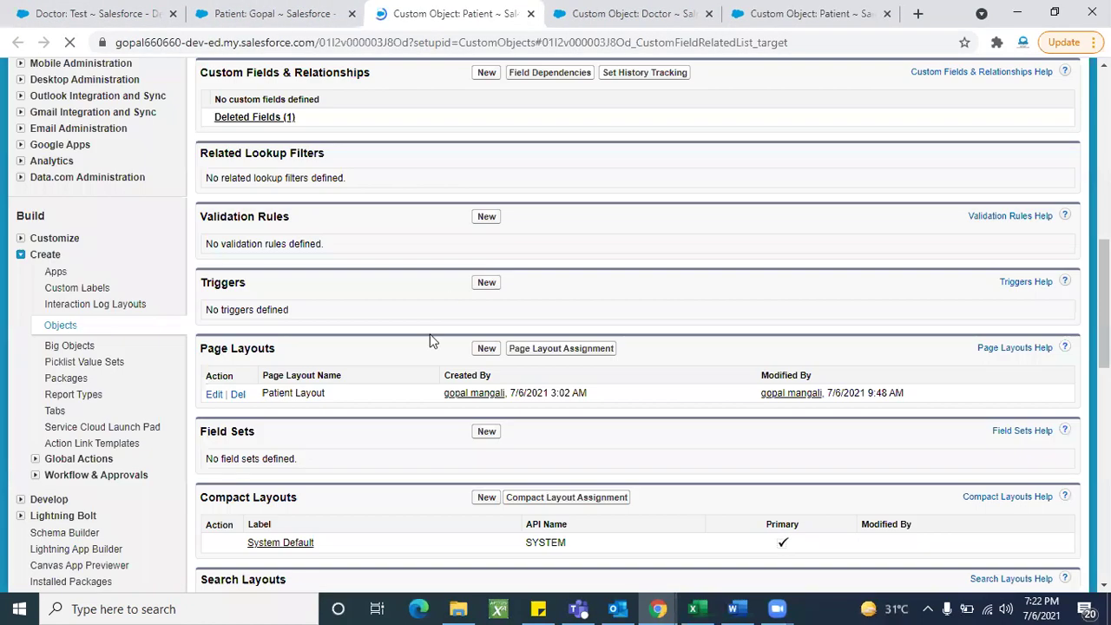
{"action": "scroll", "coordinate": [437, 384], "scroll_direction": "up", "scroll_amount": 2}
{"action": "left_click", "coordinate": [486, 255]}
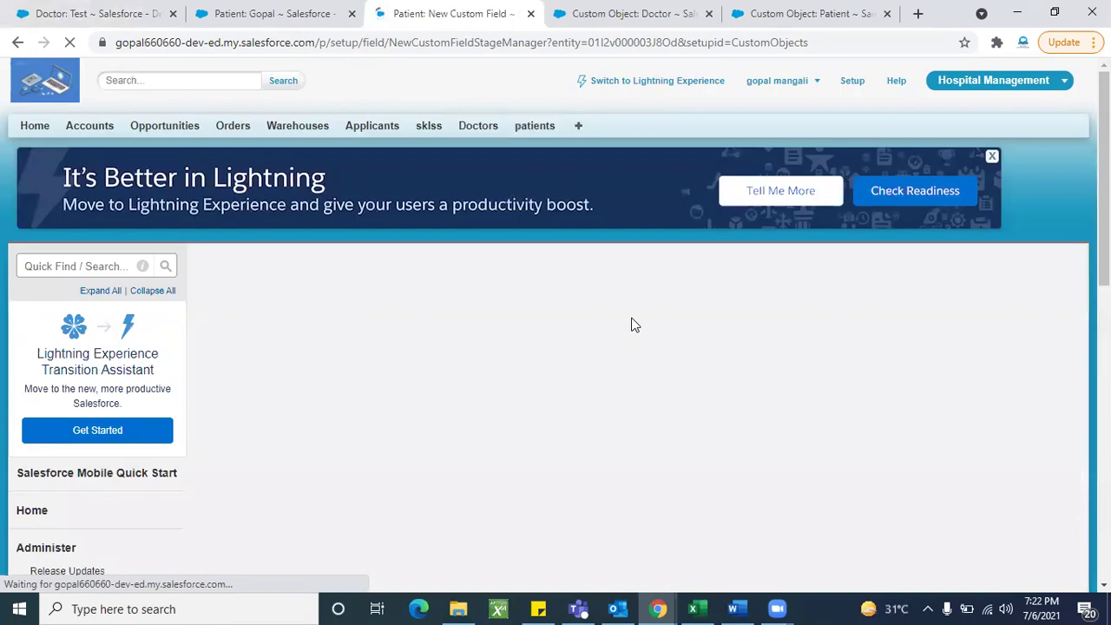
{"action": "scroll", "coordinate": [499, 418], "scroll_direction": "down", "scroll_amount": 2}
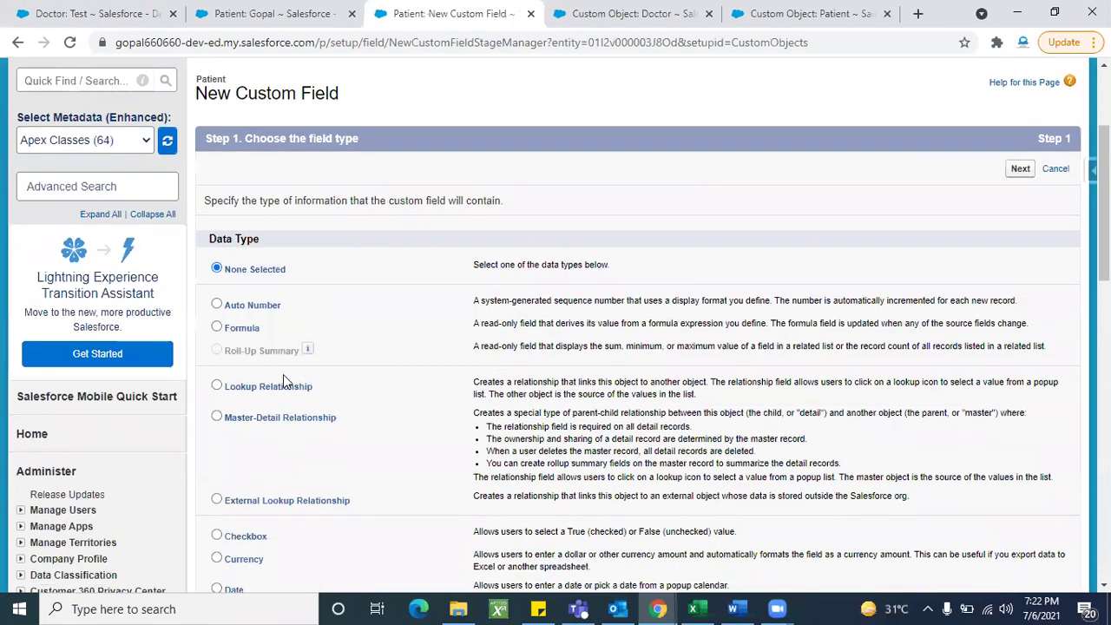
{"action": "scroll", "coordinate": [416, 389], "scroll_direction": "down", "scroll_amount": 1}
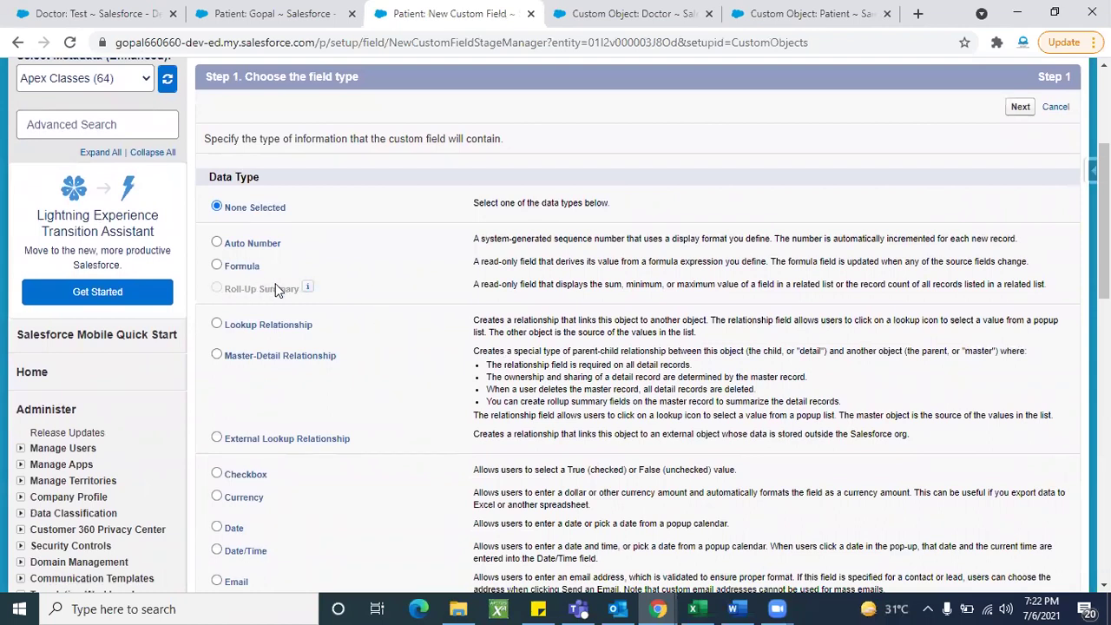
{"action": "left_click", "coordinate": [218, 358]}
{"action": "scroll", "coordinate": [448, 333], "scroll_direction": "up", "scroll_amount": 1}
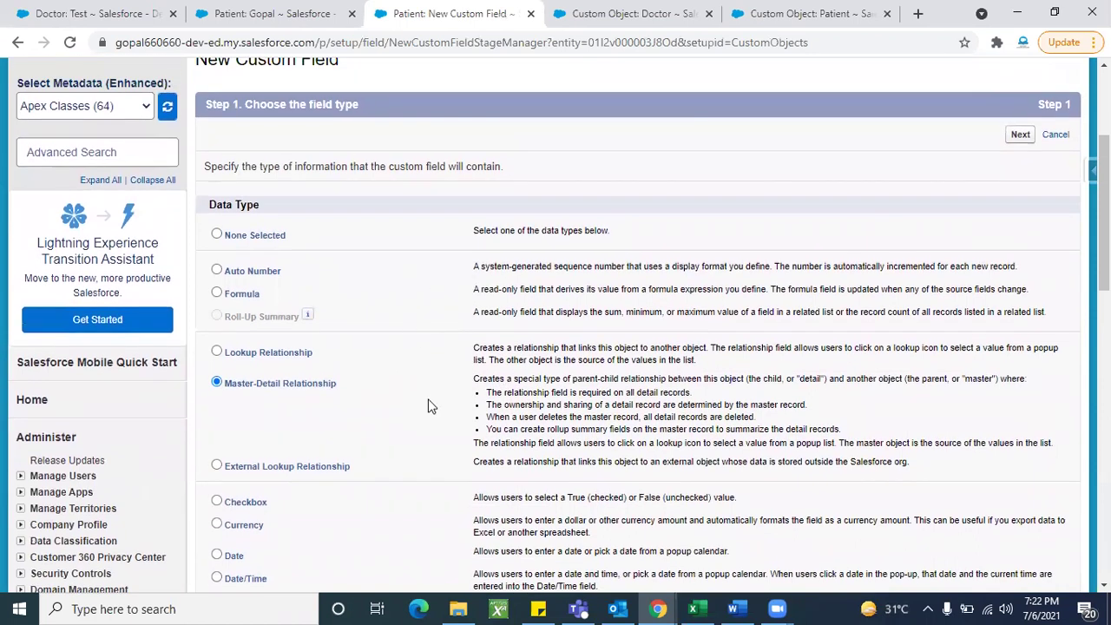
{"action": "scroll", "coordinate": [511, 347], "scroll_direction": "up", "scroll_amount": 1}
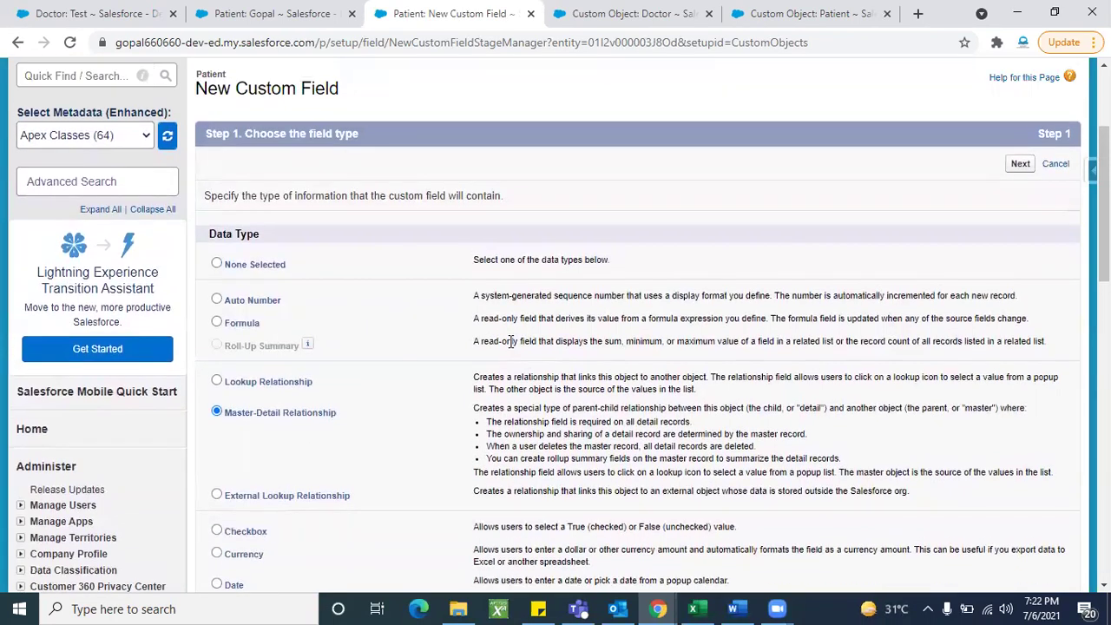
{"action": "left_click", "coordinate": [1020, 164]}
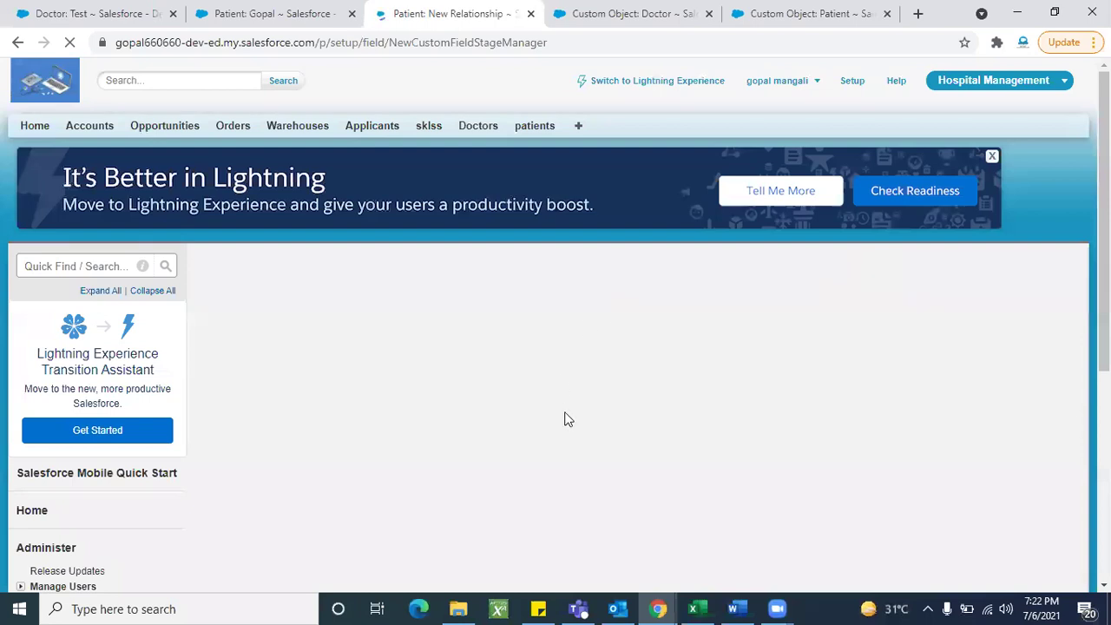
Step: Choose Doctor as the Related To object
{"action": "scroll", "coordinate": [564, 417], "scroll_direction": "down", "scroll_amount": 1}
{"action": "left_click", "coordinate": [544, 334]}
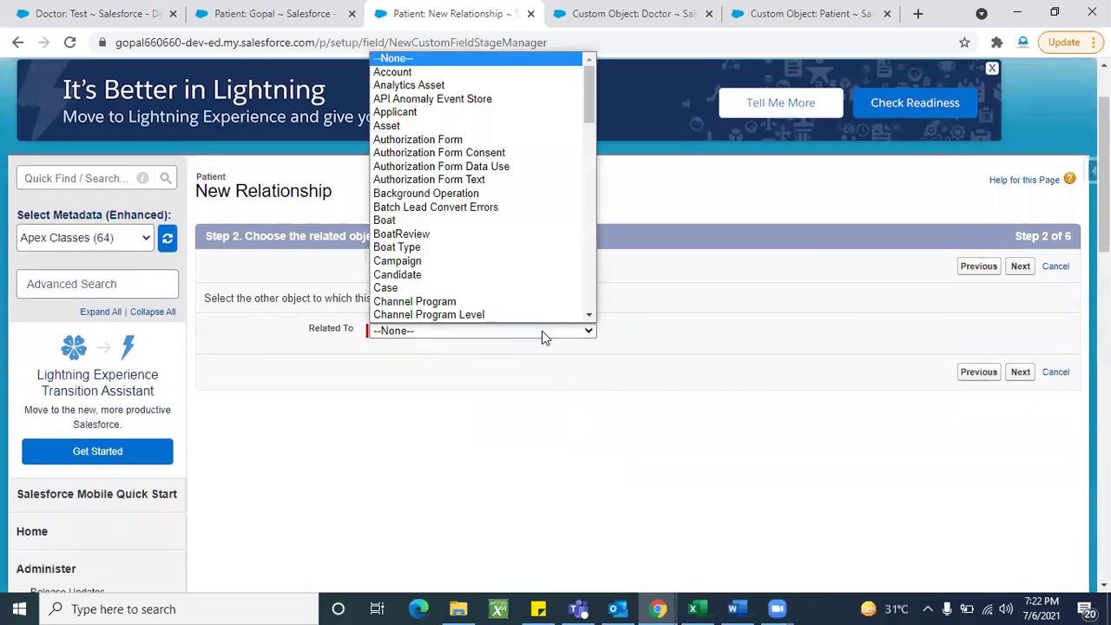
{"action": "scroll", "coordinate": [512, 306], "scroll_direction": "down", "scroll_amount": 6}
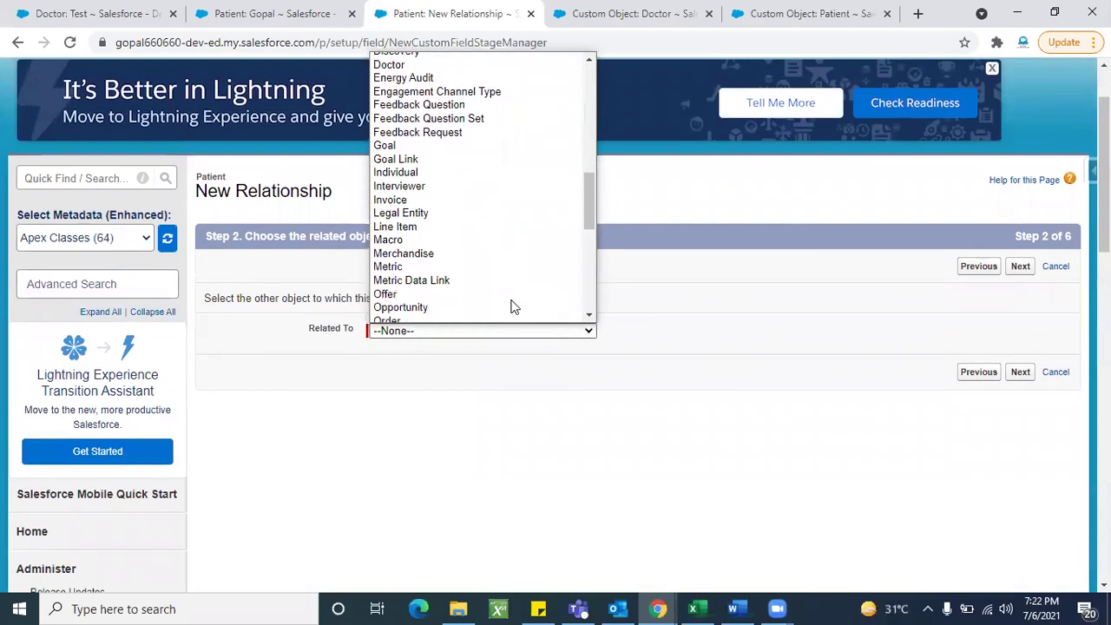
{"action": "scroll", "coordinate": [490, 310], "scroll_direction": "down", "scroll_amount": 4}
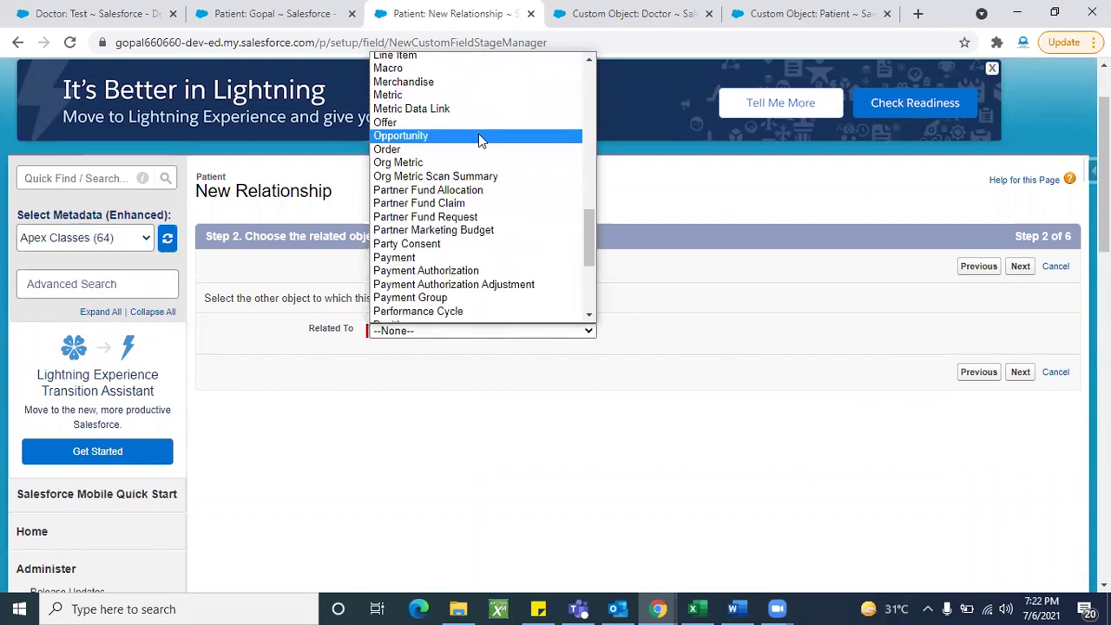
{"action": "scroll", "coordinate": [500, 293], "scroll_direction": "up", "scroll_amount": 10}
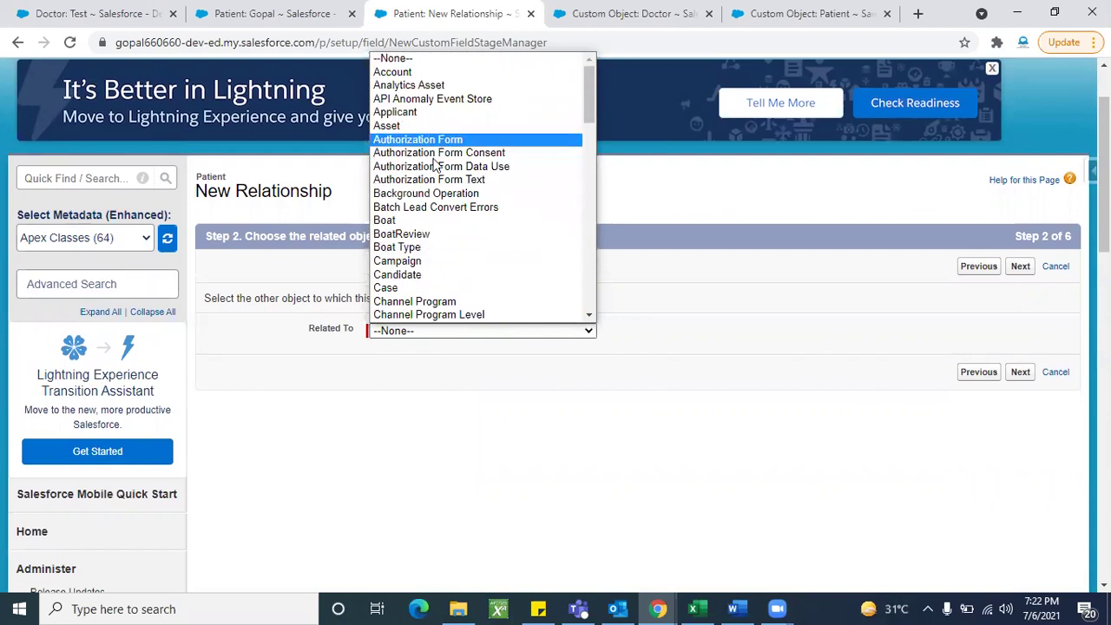
{"action": "scroll", "coordinate": [437, 258], "scroll_direction": "down", "scroll_amount": 4}
{"action": "scroll", "coordinate": [437, 258], "scroll_direction": "down", "scroll_amount": 1}
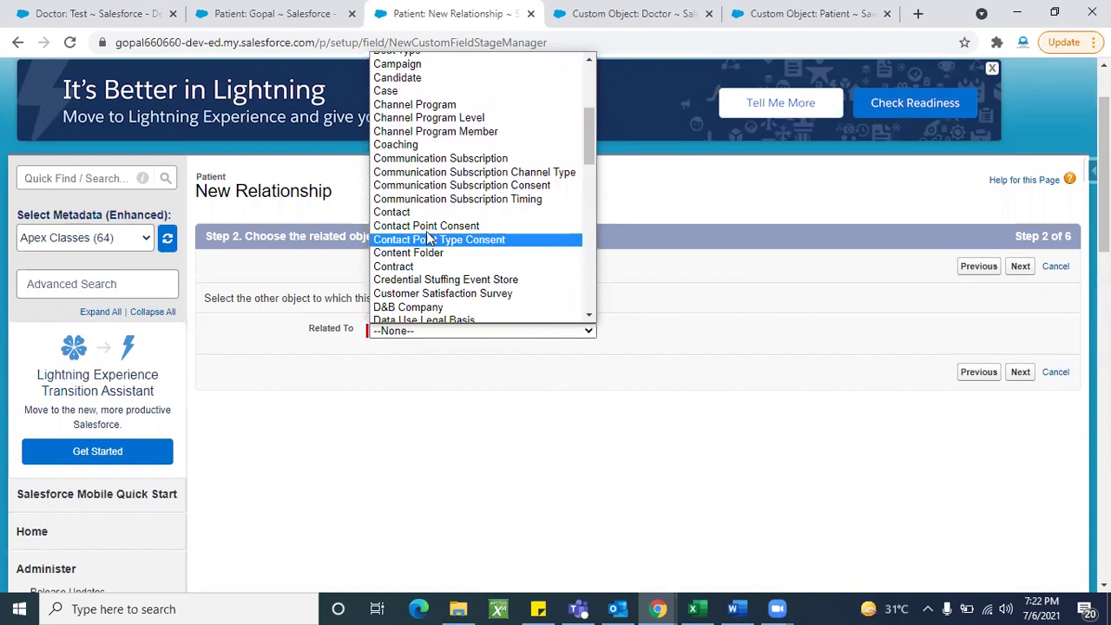
{"action": "scroll", "coordinate": [430, 257], "scroll_direction": "down", "scroll_amount": 2}
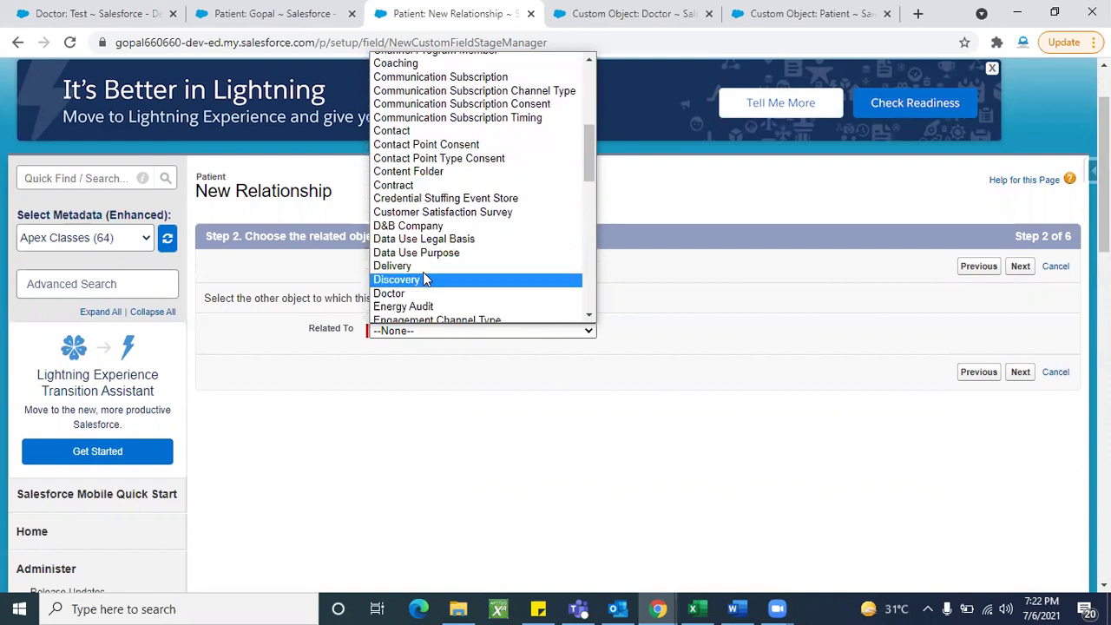
{"action": "scroll", "coordinate": [427, 275], "scroll_direction": "down", "scroll_amount": 1}
{"action": "scroll", "coordinate": [427, 276], "scroll_direction": "down", "scroll_amount": 2}
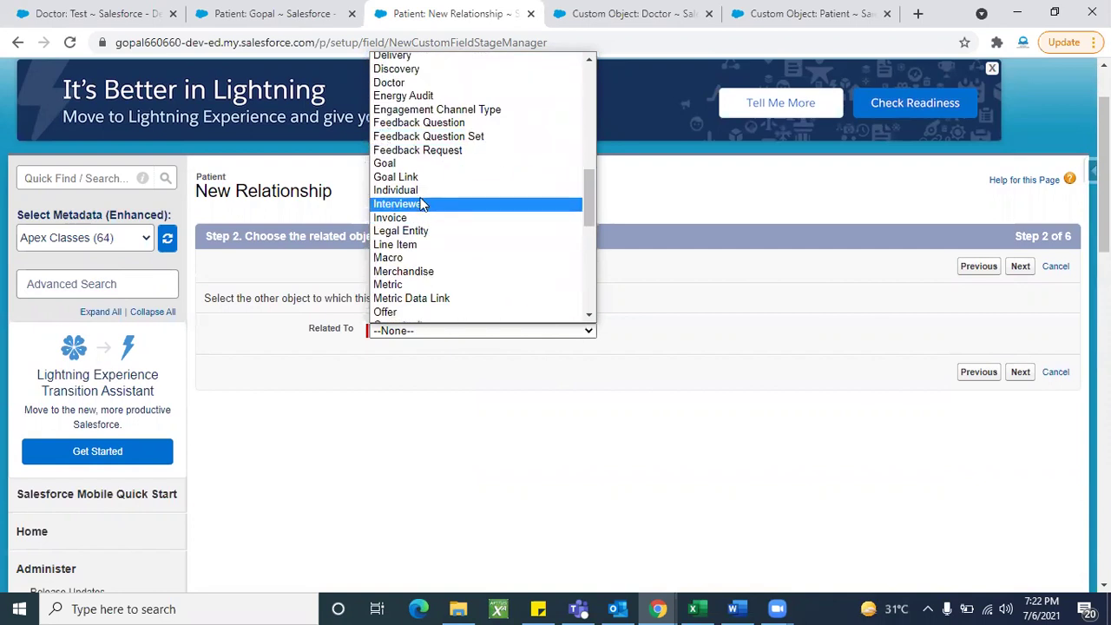
{"action": "scroll", "coordinate": [432, 278], "scroll_direction": "up", "scroll_amount": 10}
{"action": "scroll", "coordinate": [471, 340], "scroll_direction": "up", "scroll_amount": 1}
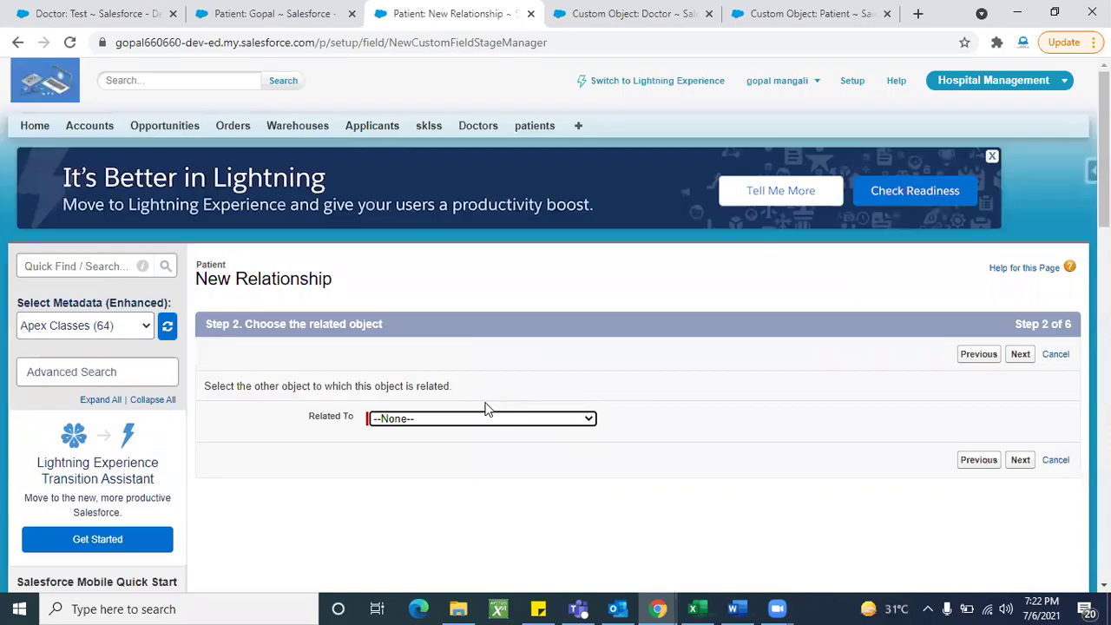
{"action": "left_click", "coordinate": [455, 417]}
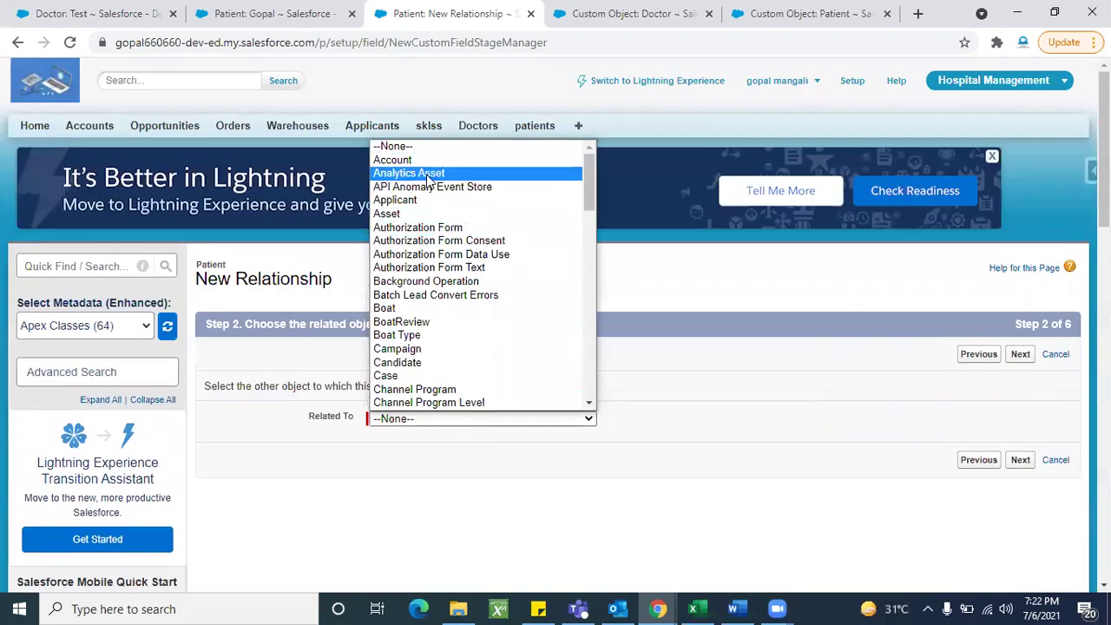
{"action": "scroll", "coordinate": [425, 350], "scroll_direction": "down", "scroll_amount": 1}
{"action": "scroll", "coordinate": [425, 350], "scroll_direction": "down", "scroll_amount": 5}
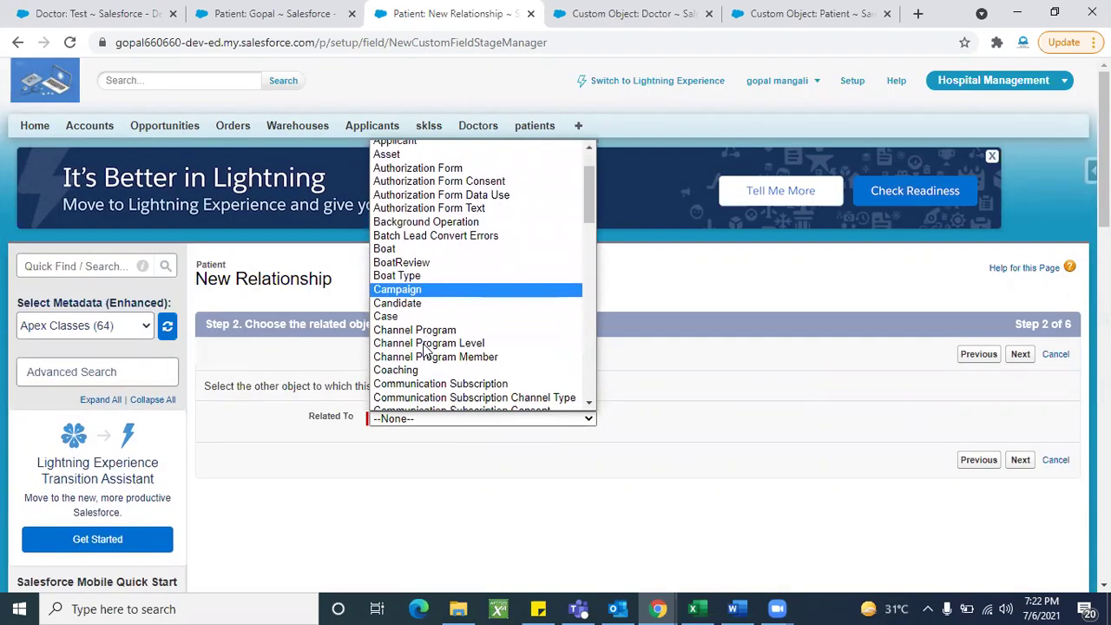
{"action": "scroll", "coordinate": [425, 350], "scroll_direction": "down", "scroll_amount": 1}
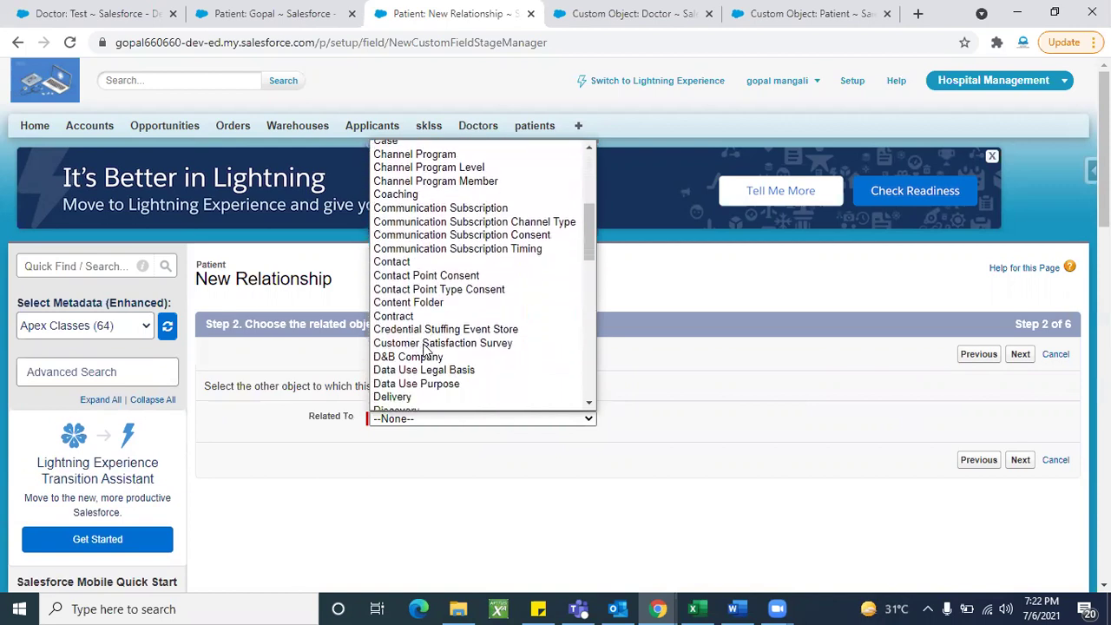
{"action": "left_click", "coordinate": [402, 404]}
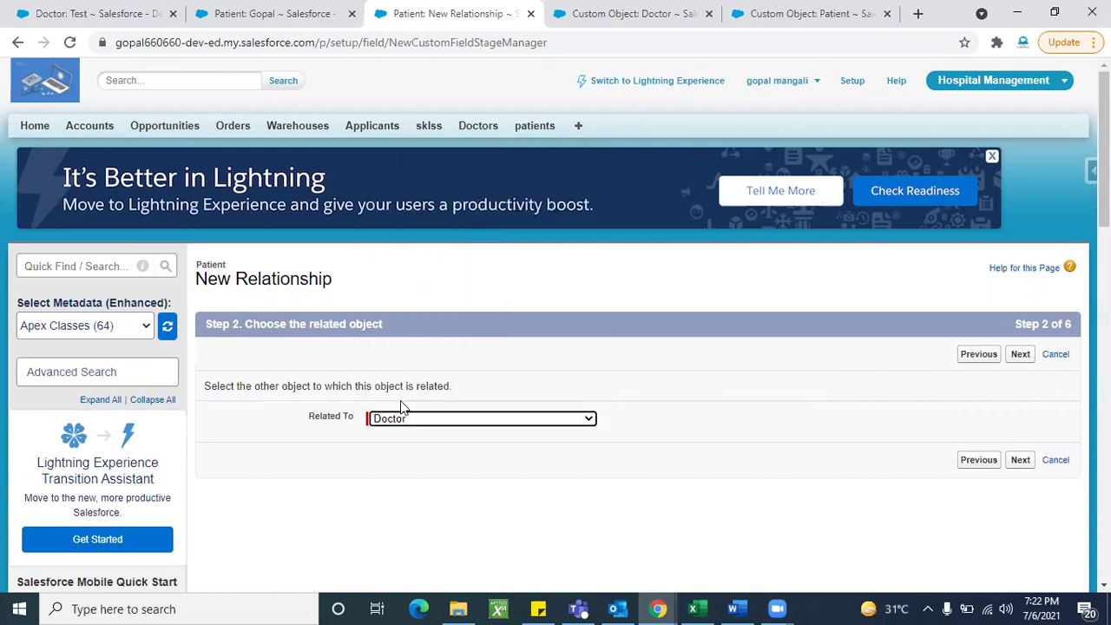
Step: Give the new Patient-to-Doctor Master-Detail field the label 'Doctor Name'
{"action": "left_click", "coordinate": [1017, 362]}
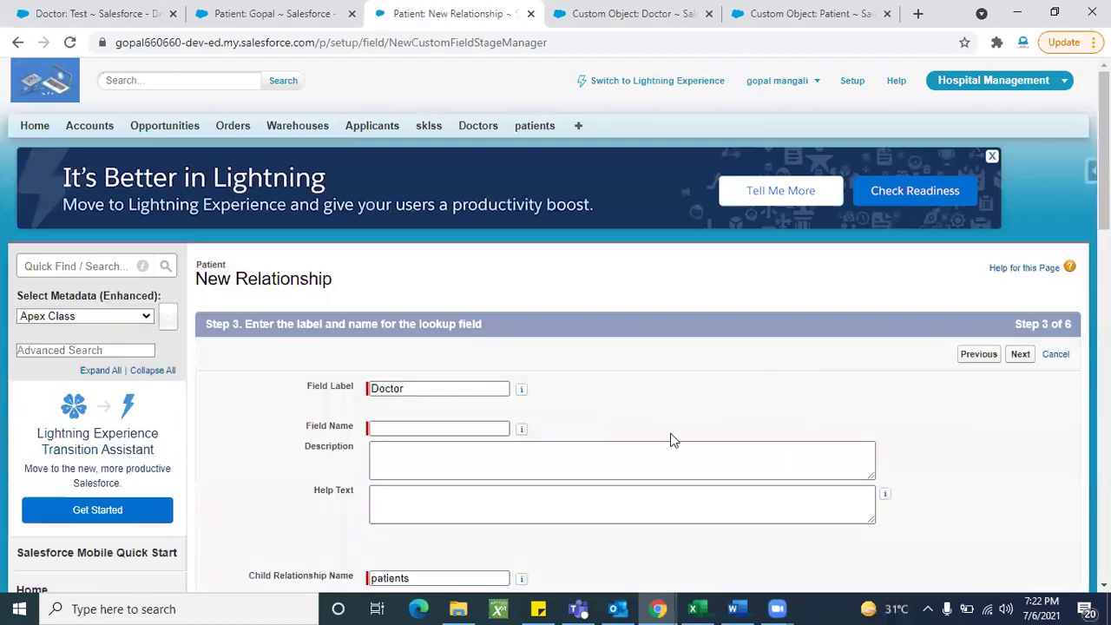
{"action": "scroll", "coordinate": [443, 280], "scroll_direction": "down", "scroll_amount": 1}
{"action": "left_click", "coordinate": [432, 270]}
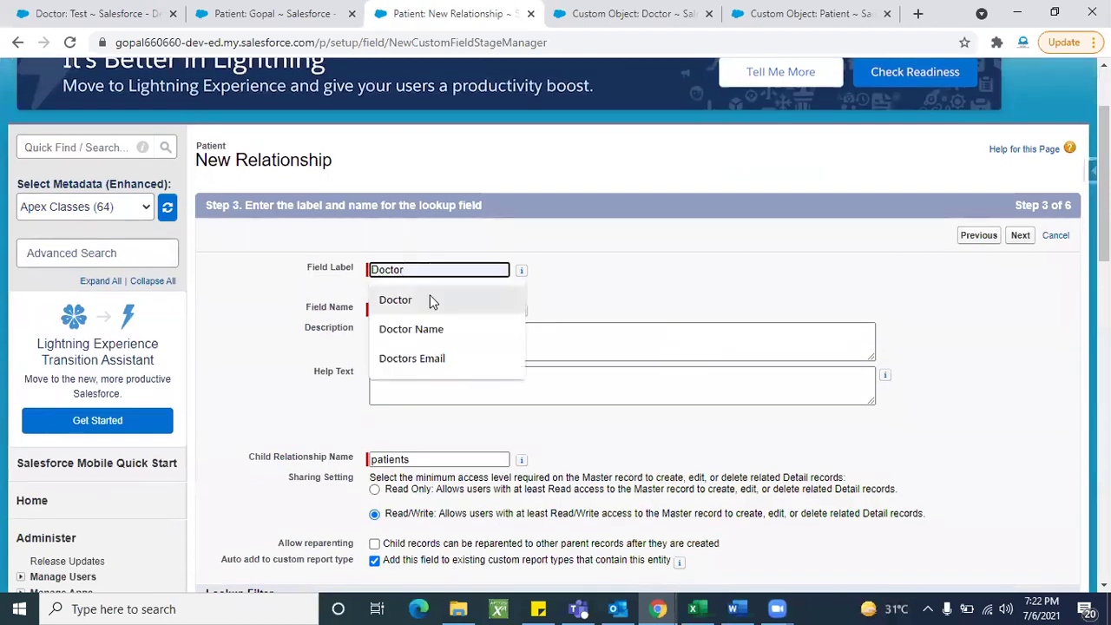
{"action": "left_click", "coordinate": [434, 328]}
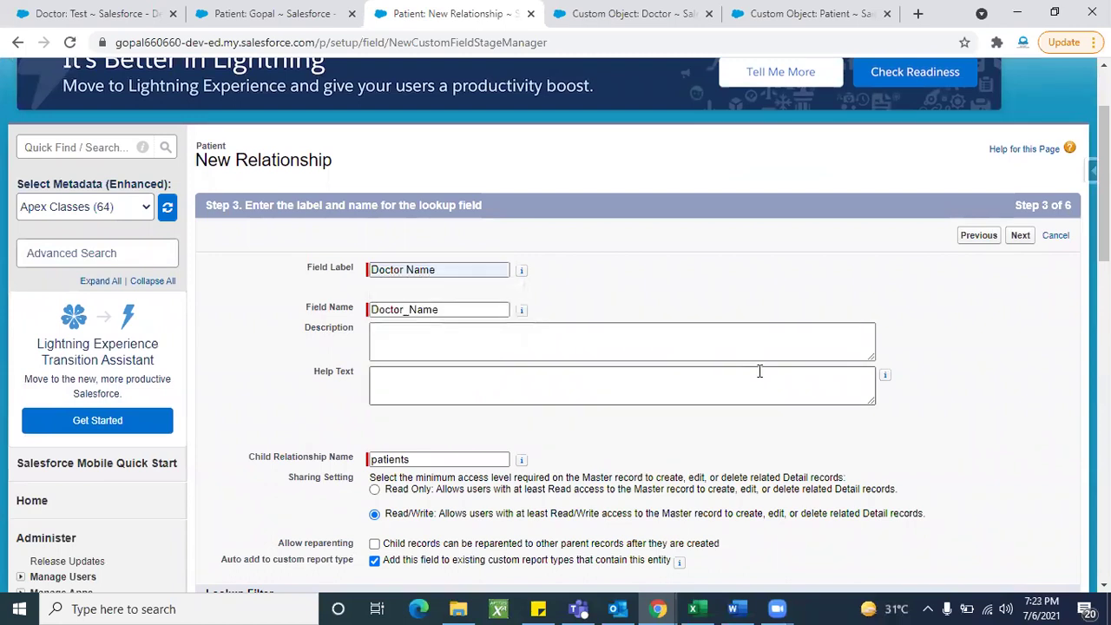
{"action": "scroll", "coordinate": [759, 373], "scroll_direction": "down", "scroll_amount": 1}
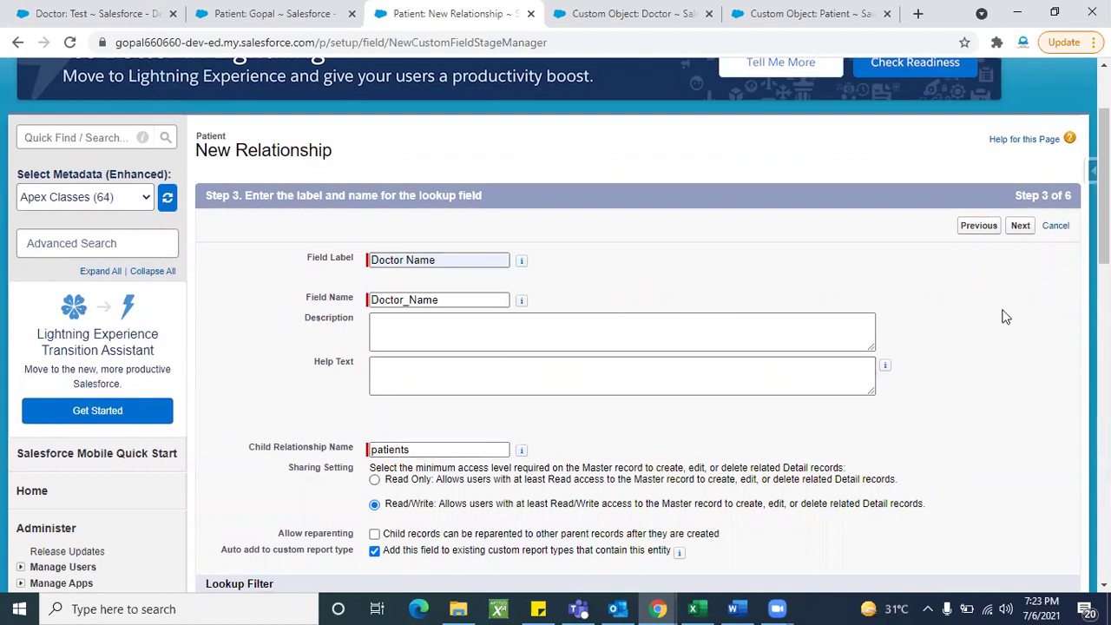
Step: Keep the default field security, page layouts and related lists, then save; the cannot-create error appears
{"action": "left_click", "coordinate": [1018, 226]}
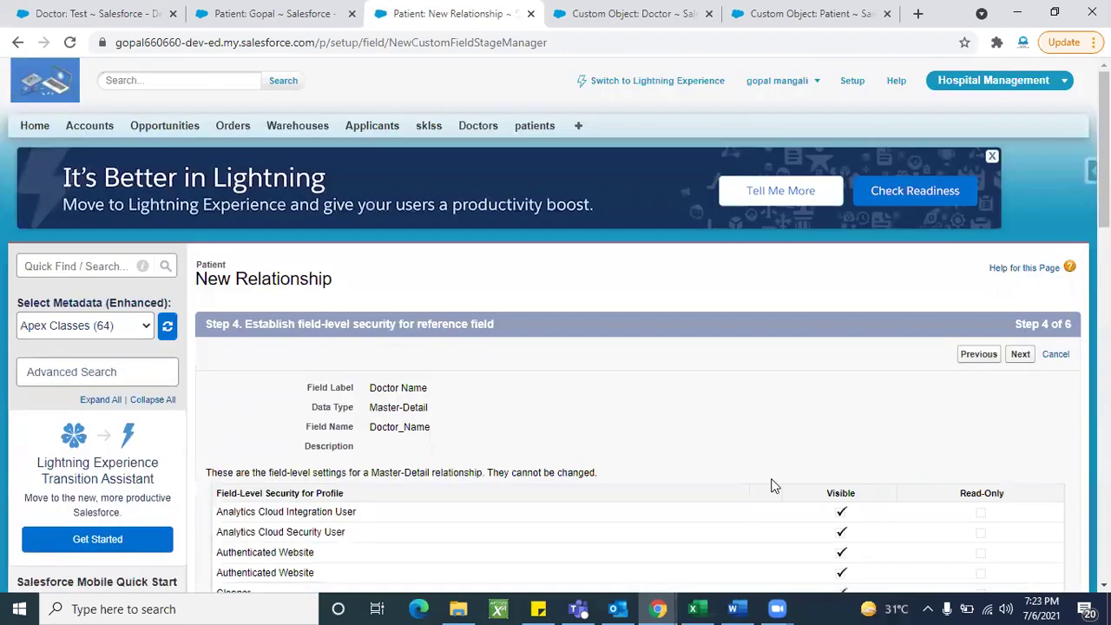
{"action": "scroll", "coordinate": [772, 486], "scroll_direction": "down", "scroll_amount": 2}
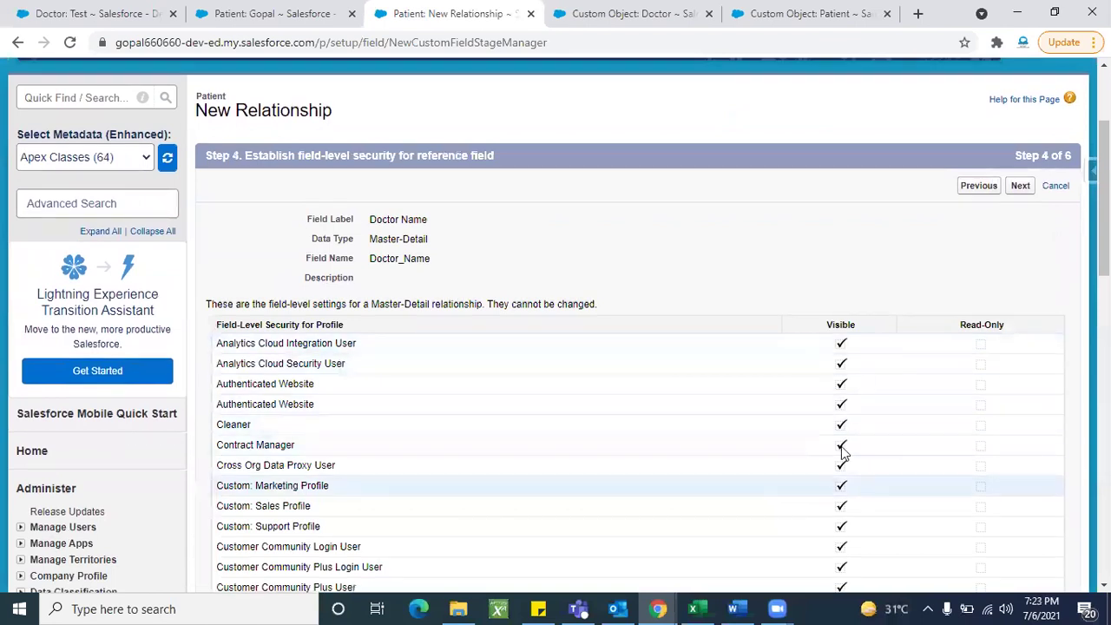
{"action": "scroll", "coordinate": [738, 426], "scroll_direction": "up", "scroll_amount": 2}
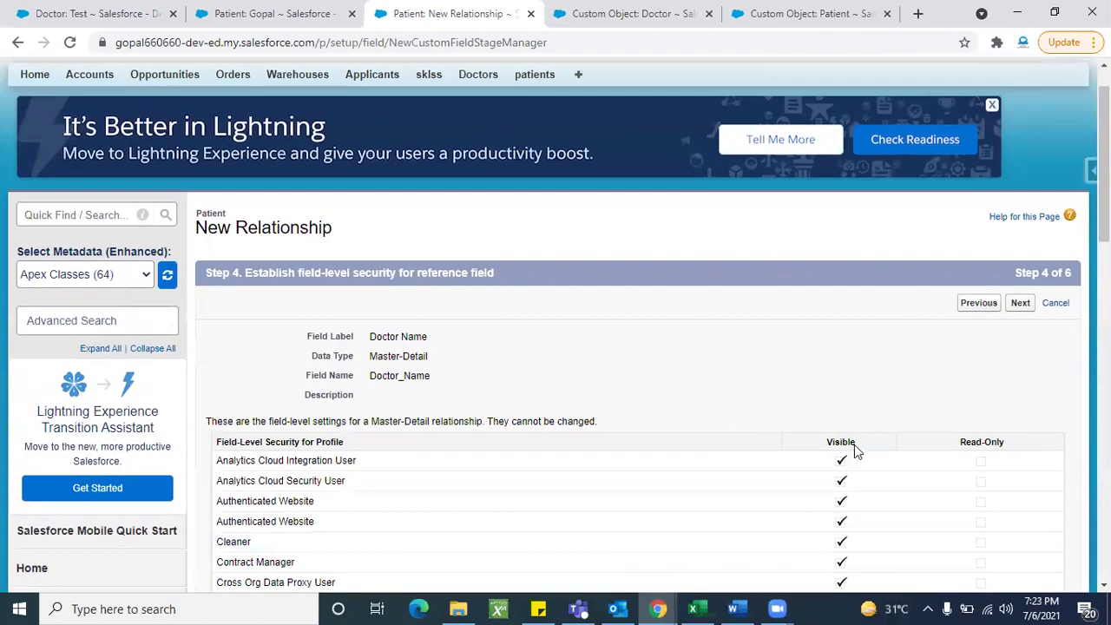
{"action": "left_click", "coordinate": [1021, 311]}
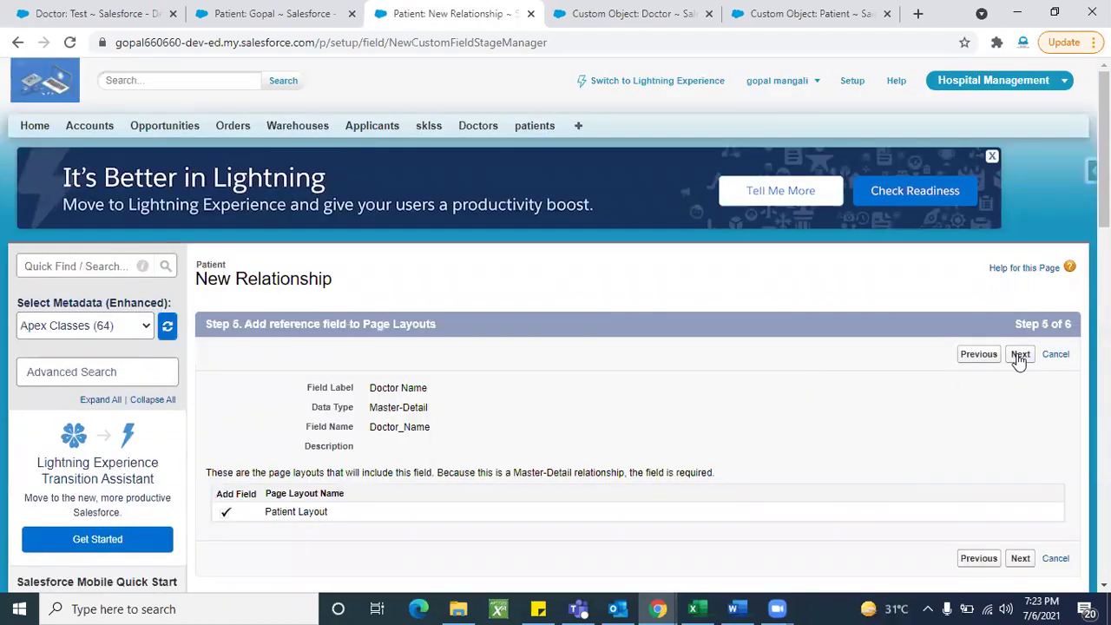
{"action": "left_click", "coordinate": [1019, 356]}
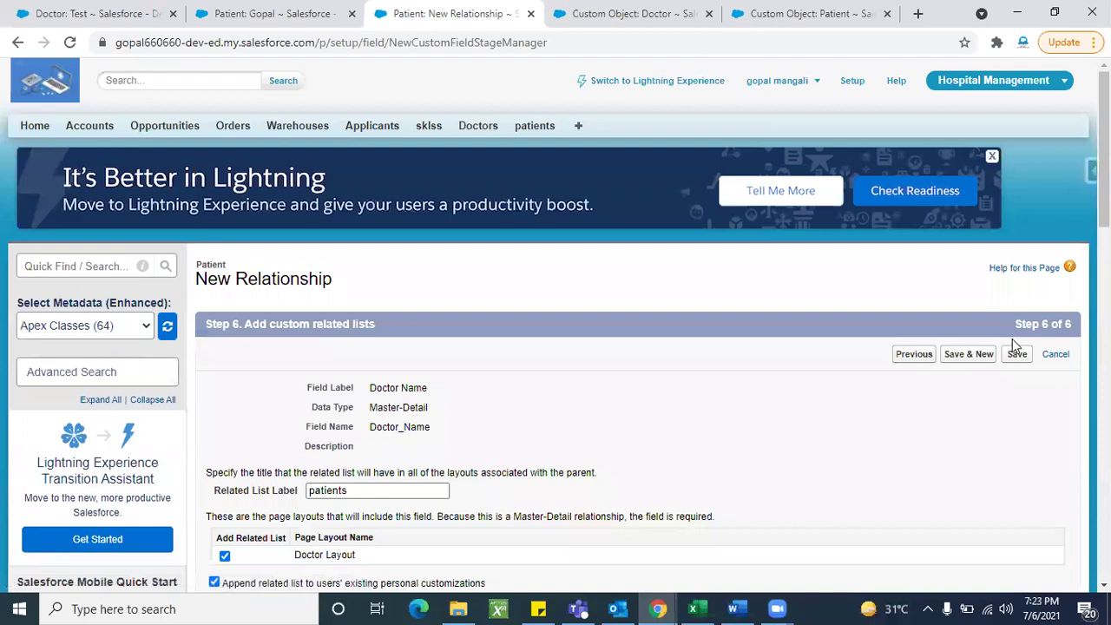
{"action": "left_click", "coordinate": [1016, 354]}
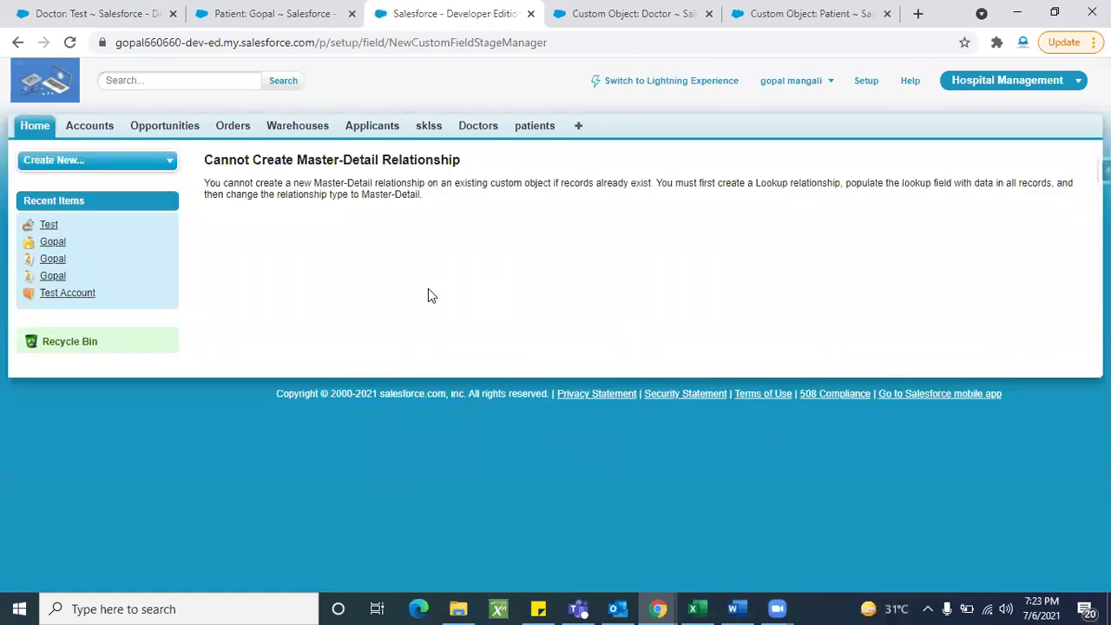
Step: Highlight the error text about existing Patient records and open the patients home in a new tab
{"action": "triple_click", "coordinate": [237, 191]}
{"action": "left_click", "coordinate": [345, 236]}
{"action": "left_click_drag", "start_coordinate": [653, 183], "coordinate": [203, 182]}
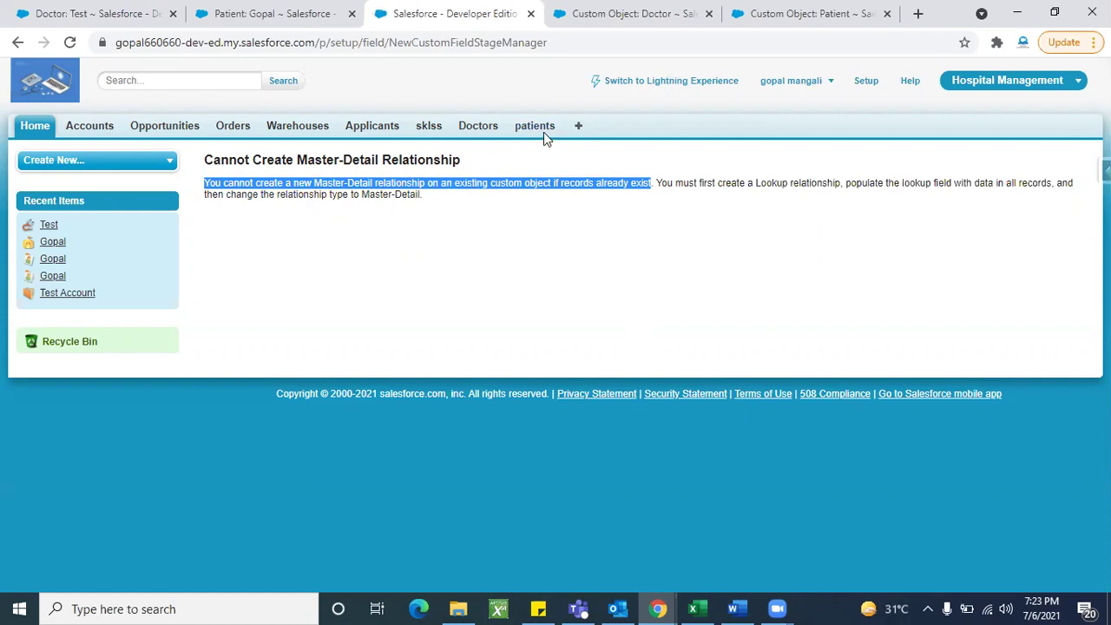
{"action": "right_click", "coordinate": [544, 132]}
{"action": "left_click", "coordinate": [566, 145]}
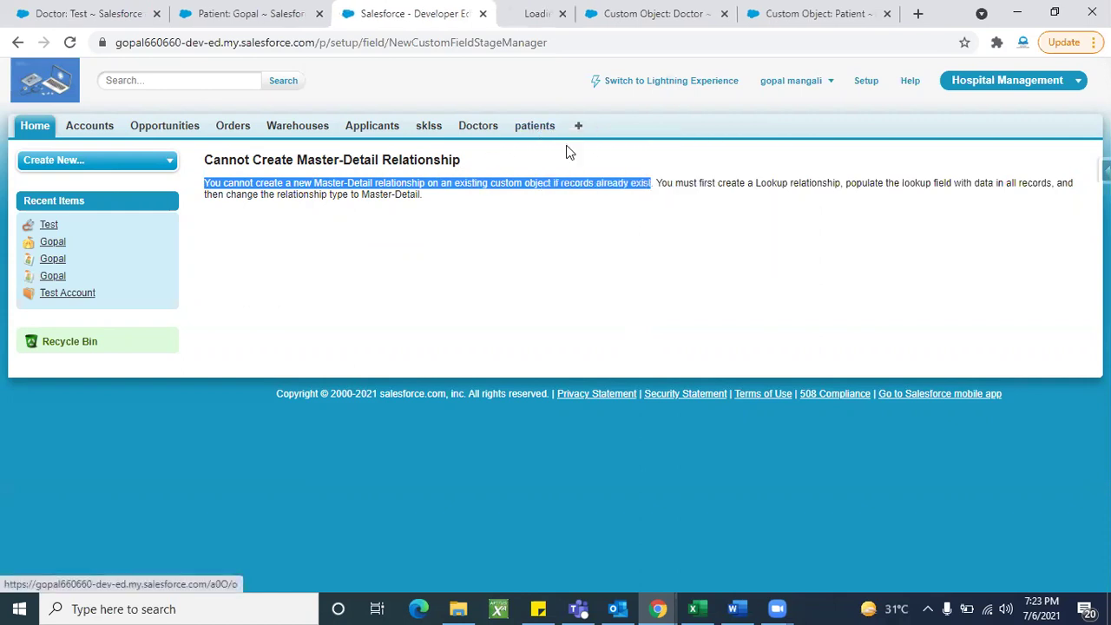
Step: Delete the only patient record in the new tab, then return the wizard to Step 6
{"action": "left_click", "coordinate": [509, 28]}
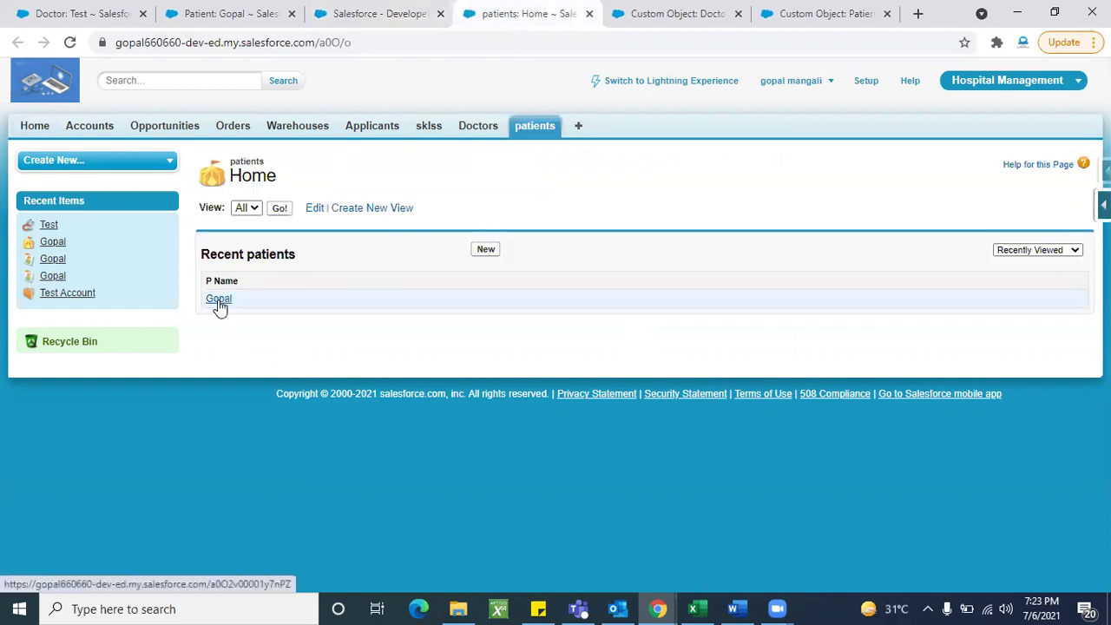
{"action": "left_click", "coordinate": [280, 209]}
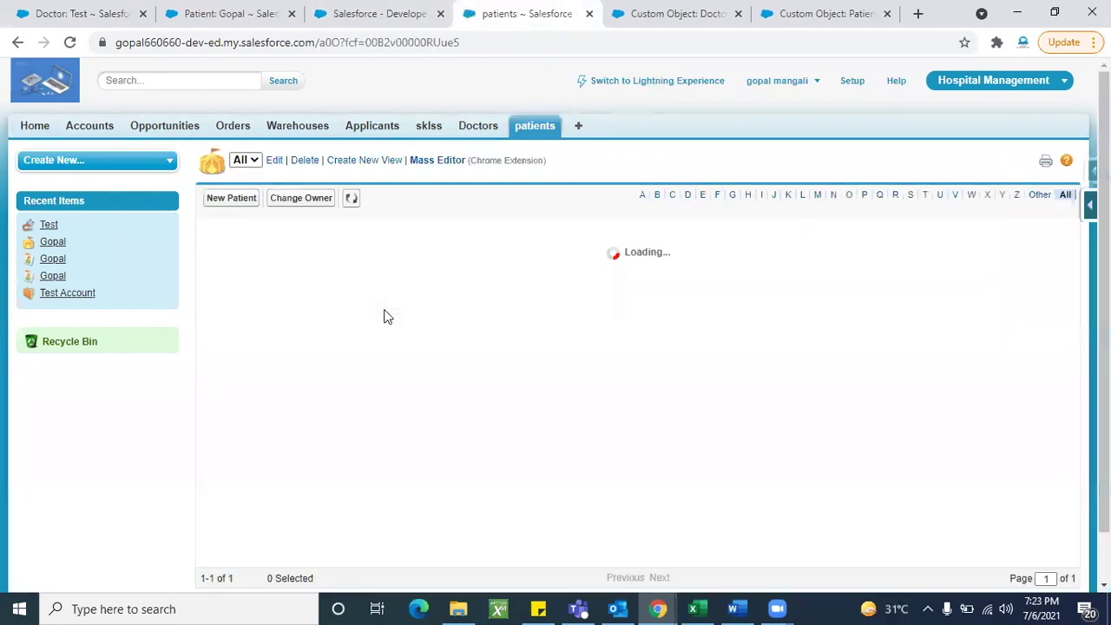
{"action": "left_click", "coordinate": [244, 247]}
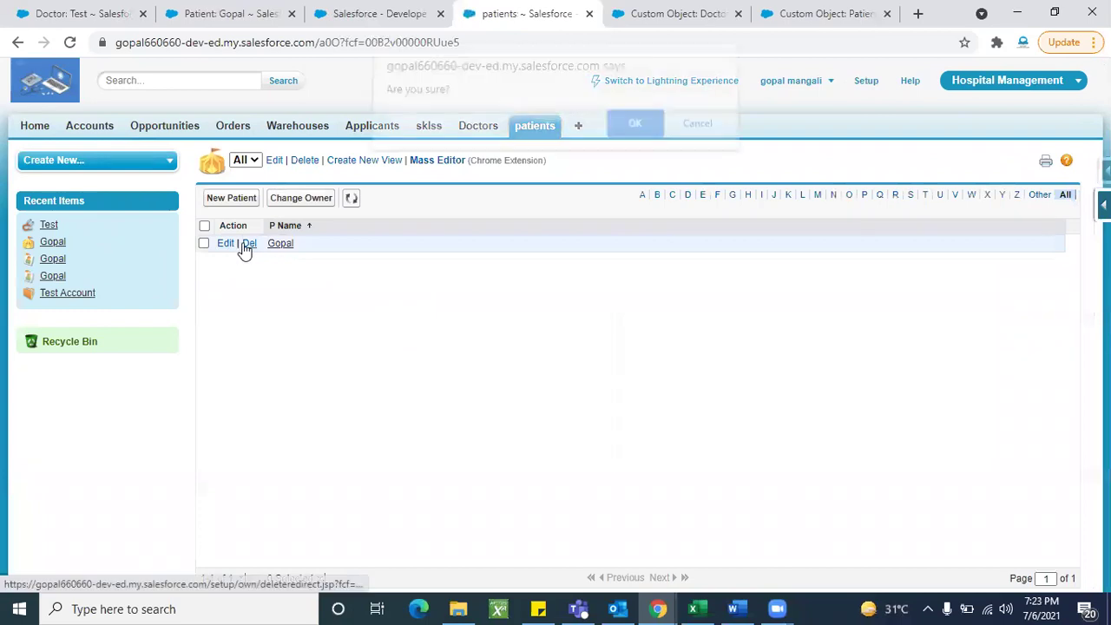
{"action": "left_click", "coordinate": [633, 139]}
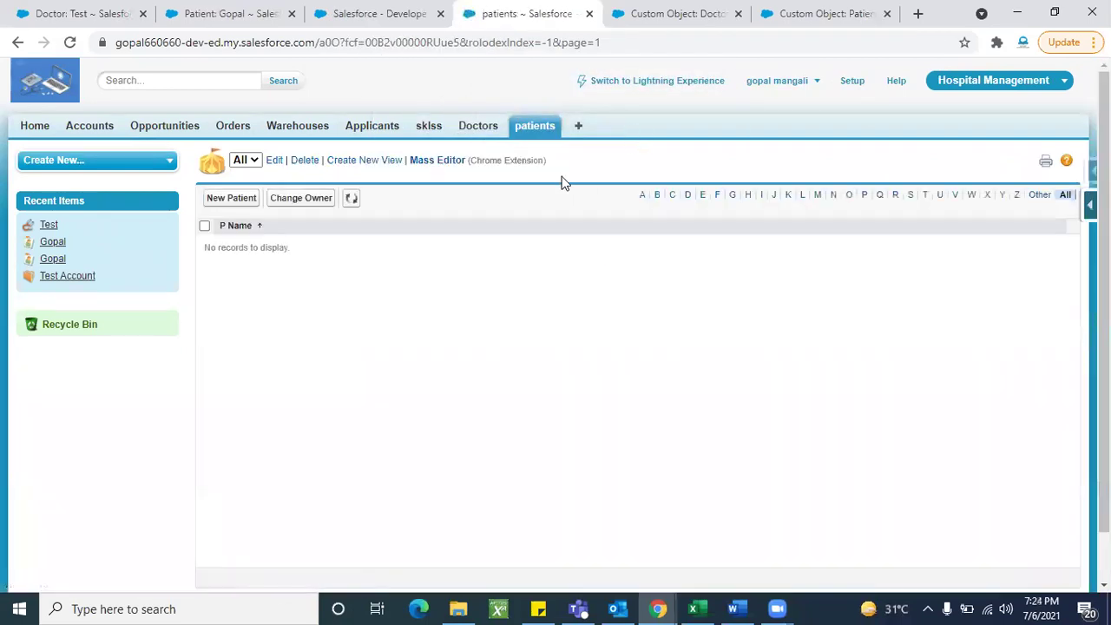
{"action": "left_click", "coordinate": [351, 198]}
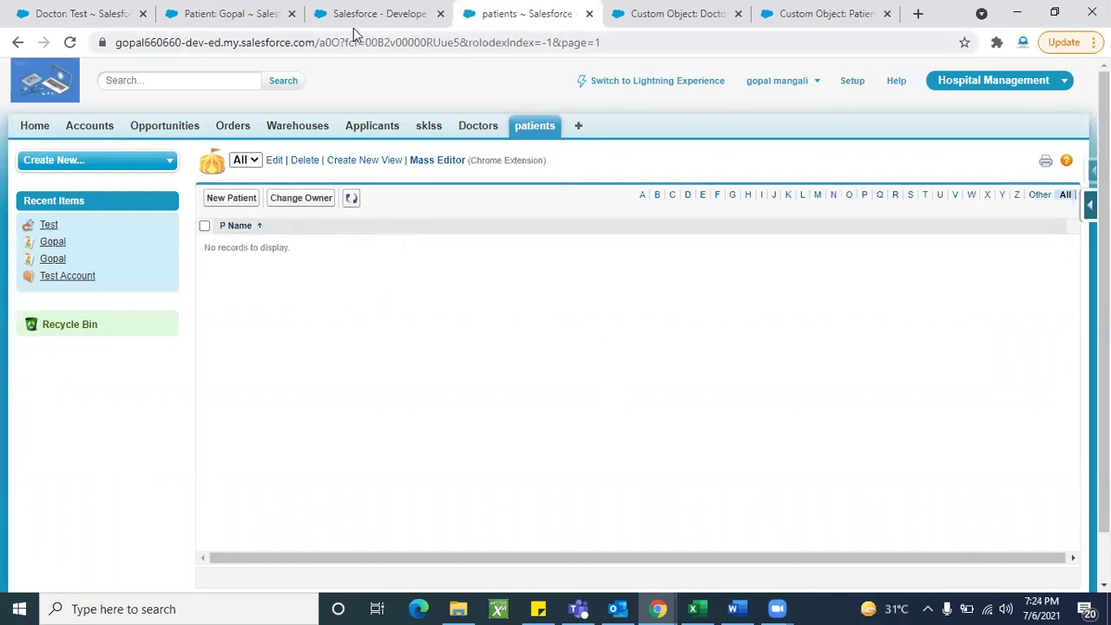
{"action": "left_click", "coordinate": [353, 27]}
{"action": "left_click", "coordinate": [17, 42]}
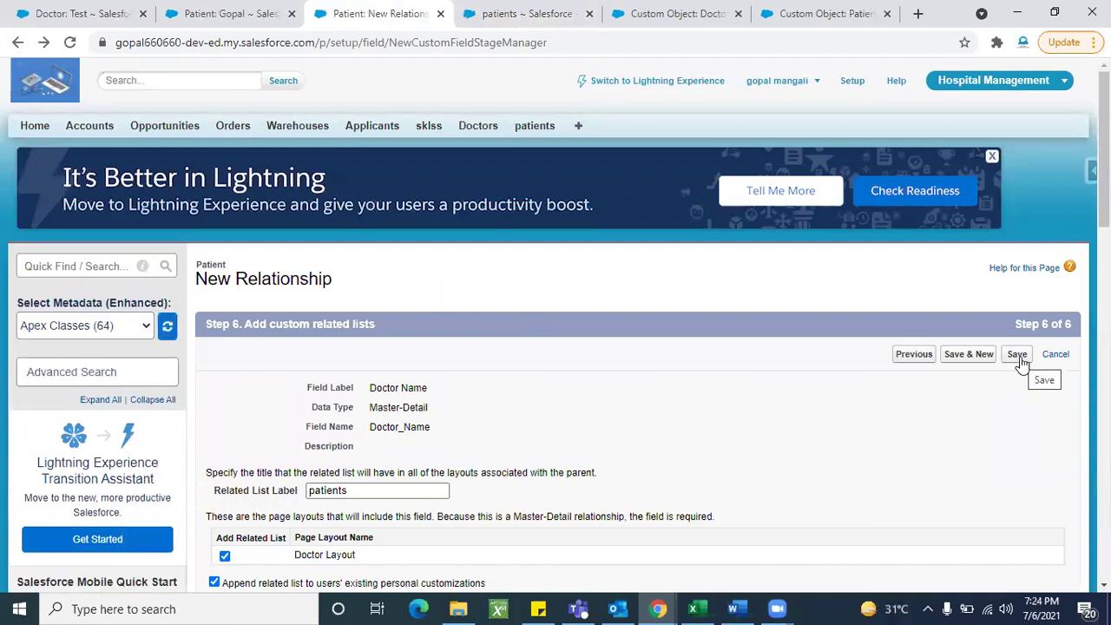
Step: Save Doctor Name and confirm Patient's custom fields list it as Master-Detail(Doctor)
{"action": "scroll", "coordinate": [1021, 362], "scroll_direction": "down", "scroll_amount": 1}
{"action": "left_click", "coordinate": [1017, 295]}
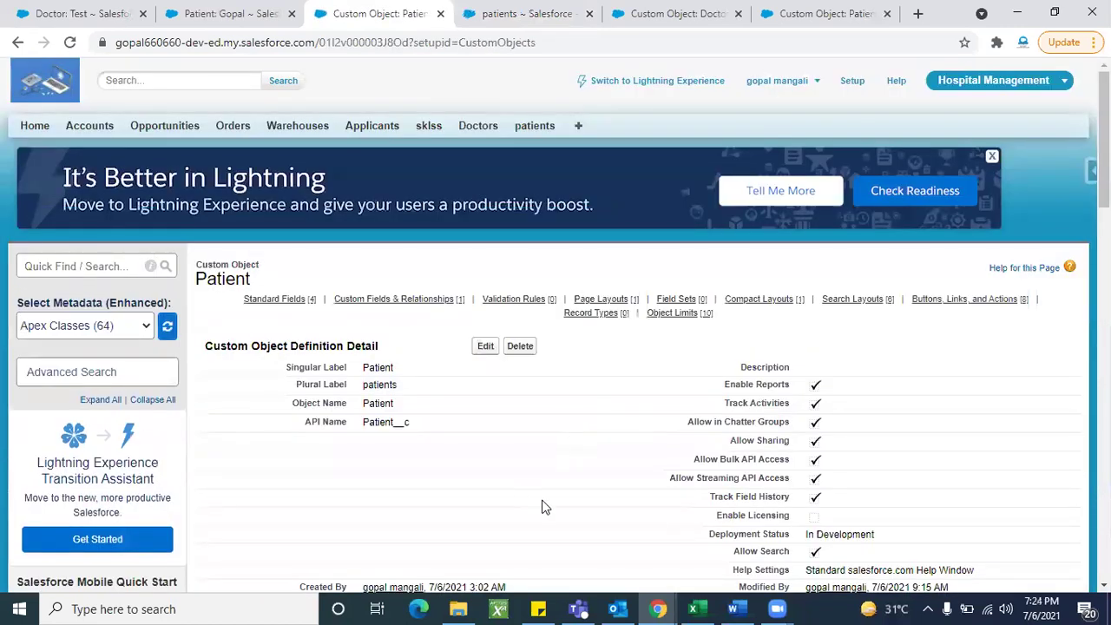
{"action": "scroll", "coordinate": [542, 506], "scroll_direction": "down", "scroll_amount": 5}
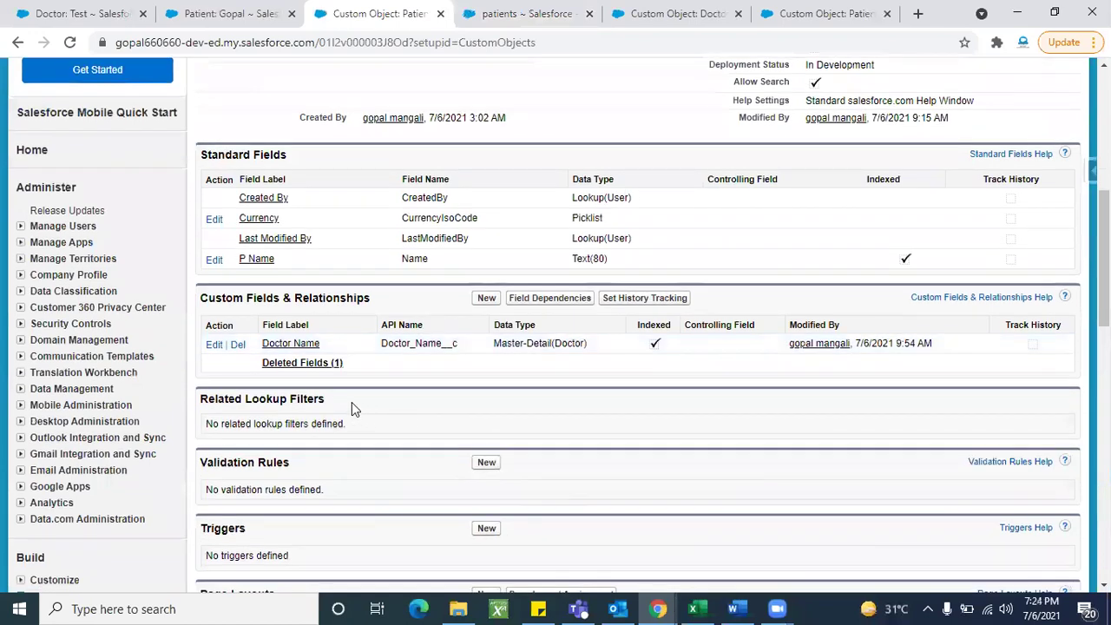
{"action": "scroll", "coordinate": [509, 395], "scroll_direction": "up", "scroll_amount": 1}
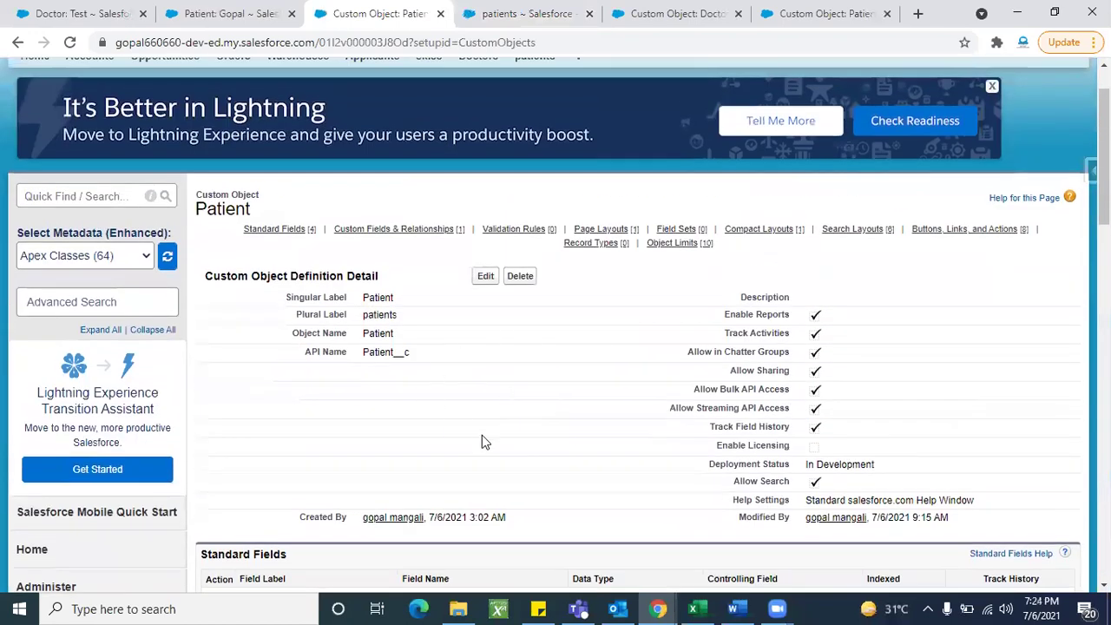
{"action": "scroll", "coordinate": [483, 441], "scroll_direction": "down", "scroll_amount": 3}
{"action": "scroll", "coordinate": [482, 435], "scroll_direction": "down", "scroll_amount": 2}
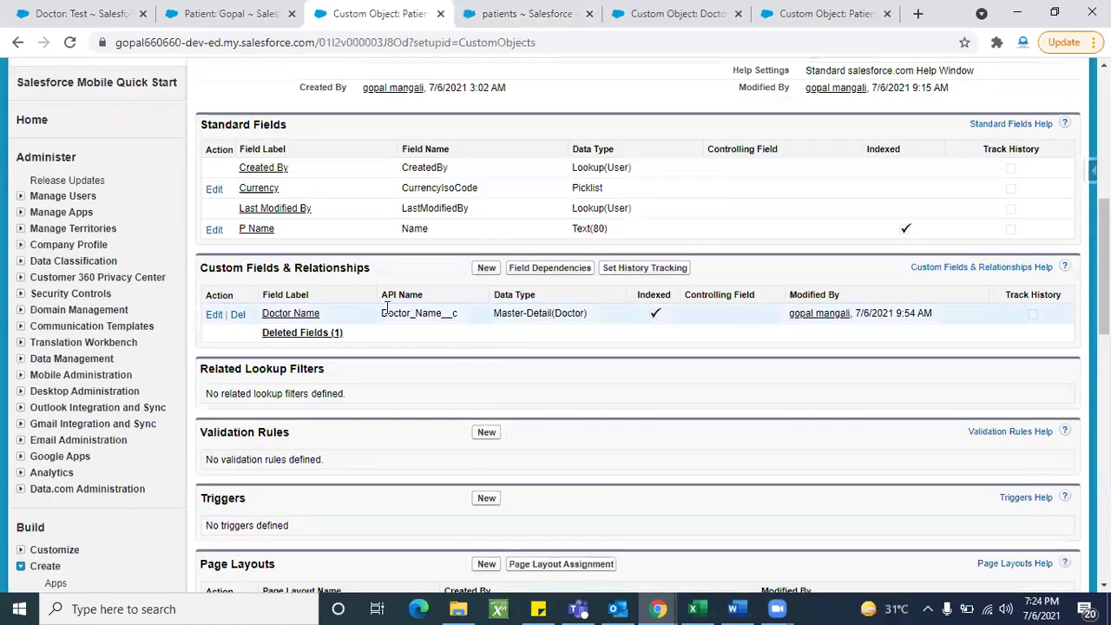
{"action": "scroll", "coordinate": [510, 326], "scroll_direction": "up", "scroll_amount": 5}
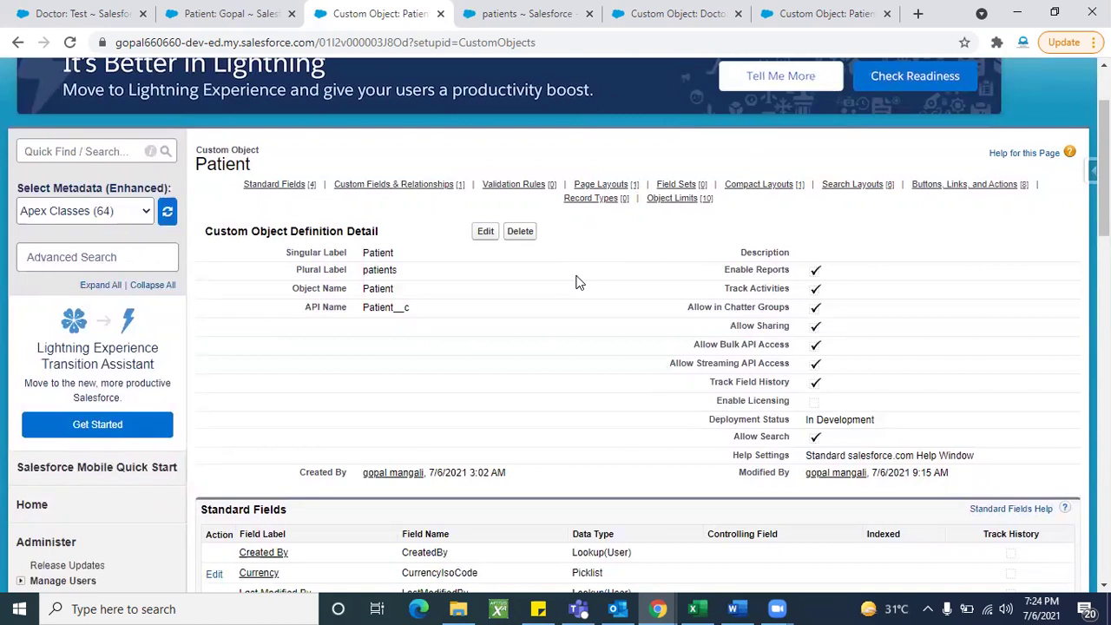
{"action": "scroll", "coordinate": [578, 280], "scroll_direction": "up", "scroll_amount": 2}
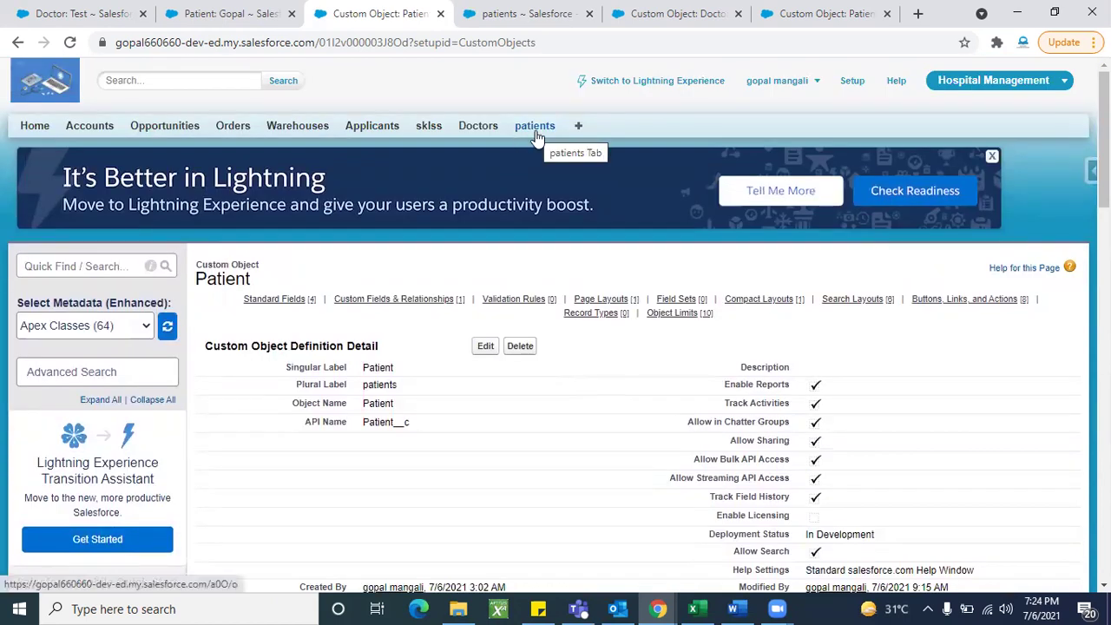
Step: Find that the New Doctor Patient name lookup returns no patients, then start a new Patient record
{"action": "left_click", "coordinate": [482, 134]}
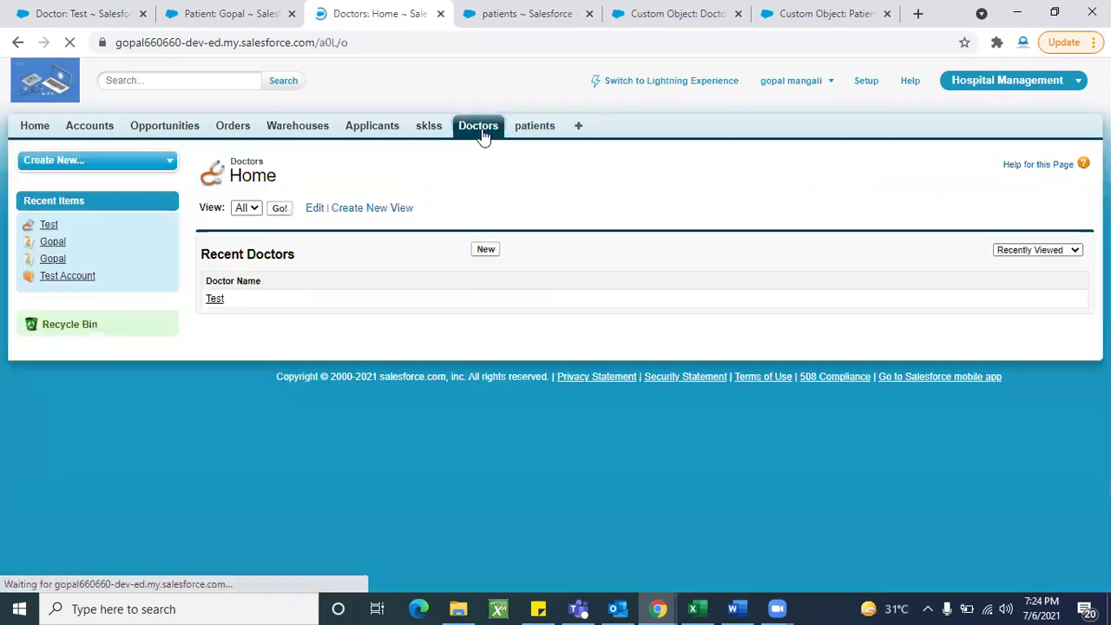
{"action": "left_click", "coordinate": [482, 251]}
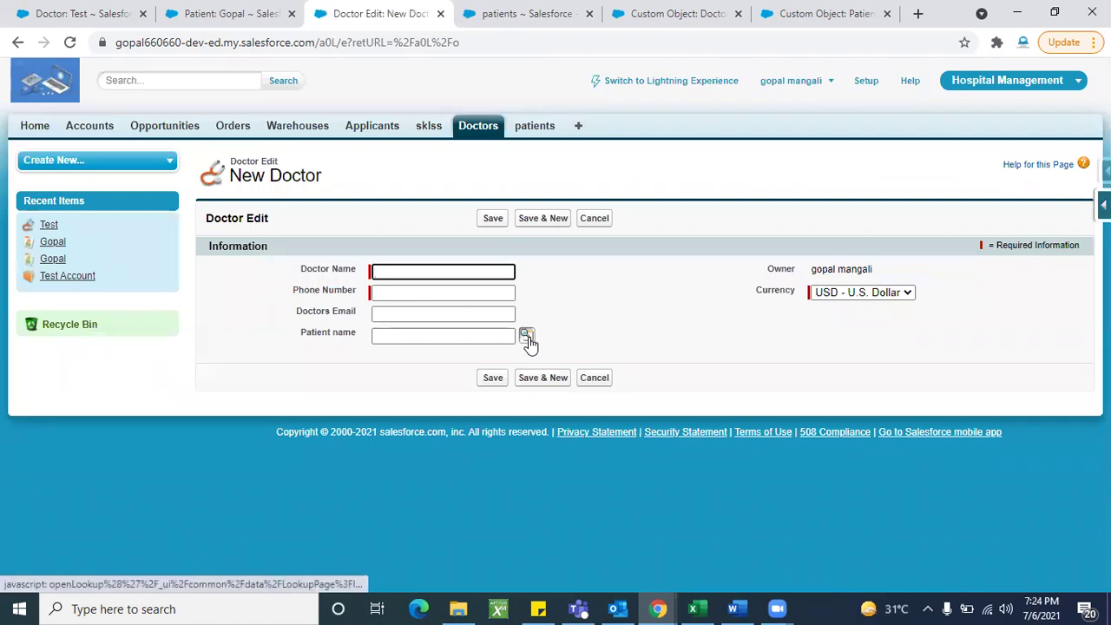
{"action": "left_click", "coordinate": [527, 337]}
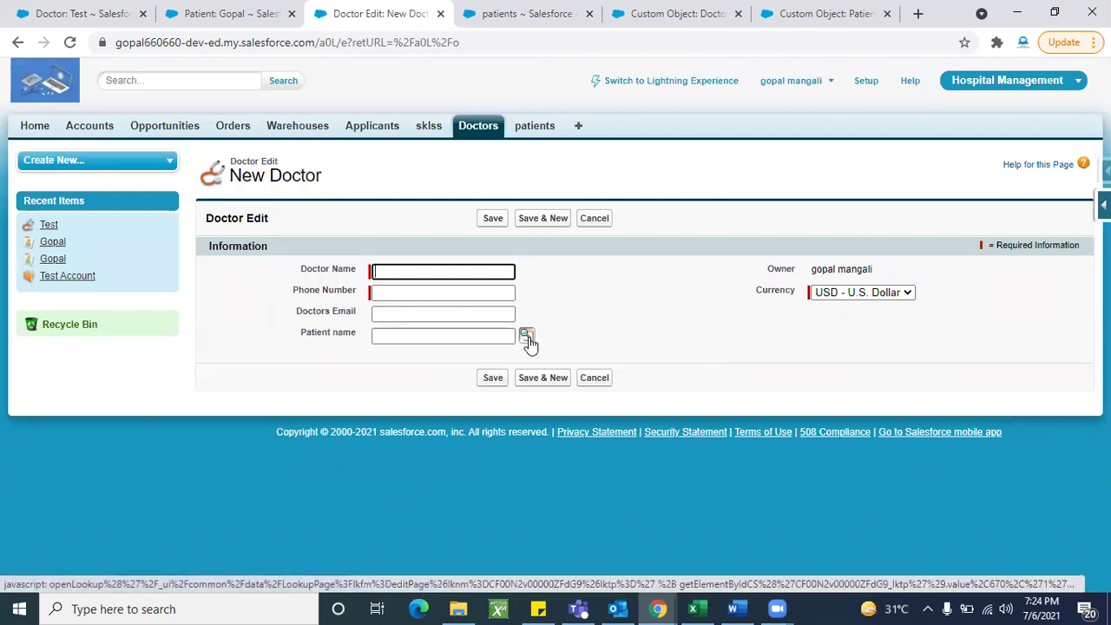
{"action": "left_click", "coordinate": [426, 242]}
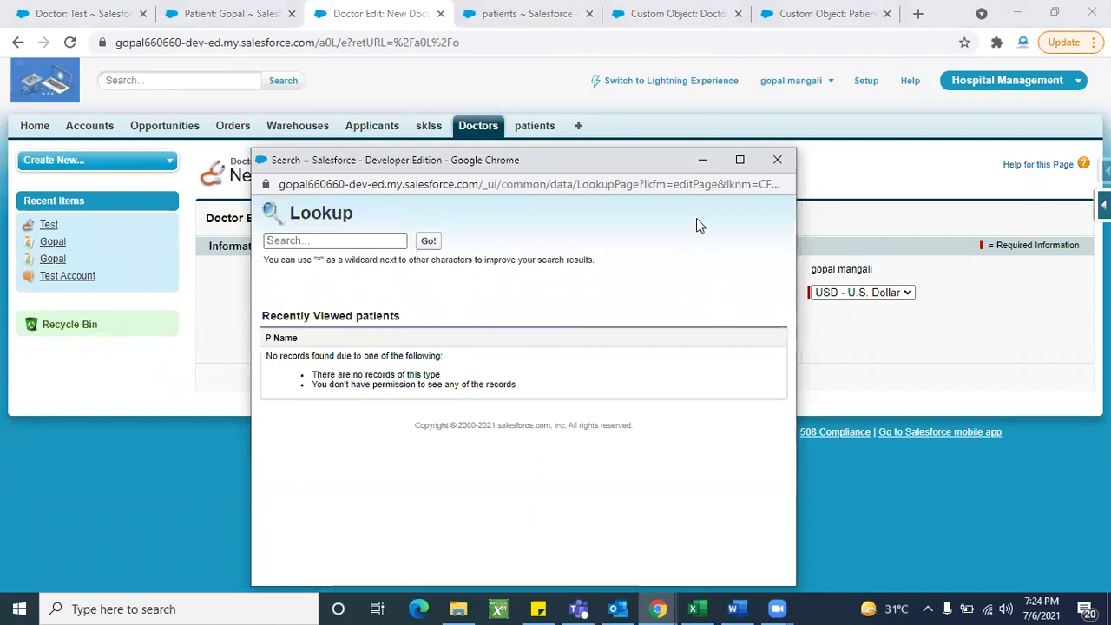
{"action": "left_click", "coordinate": [774, 159]}
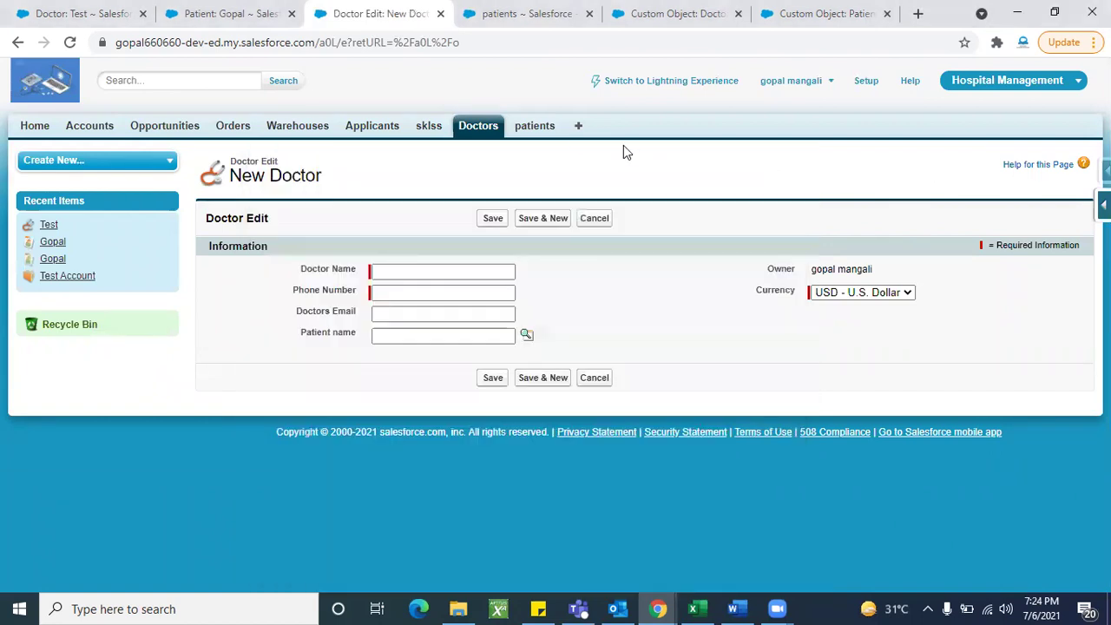
{"action": "left_click", "coordinate": [544, 130]}
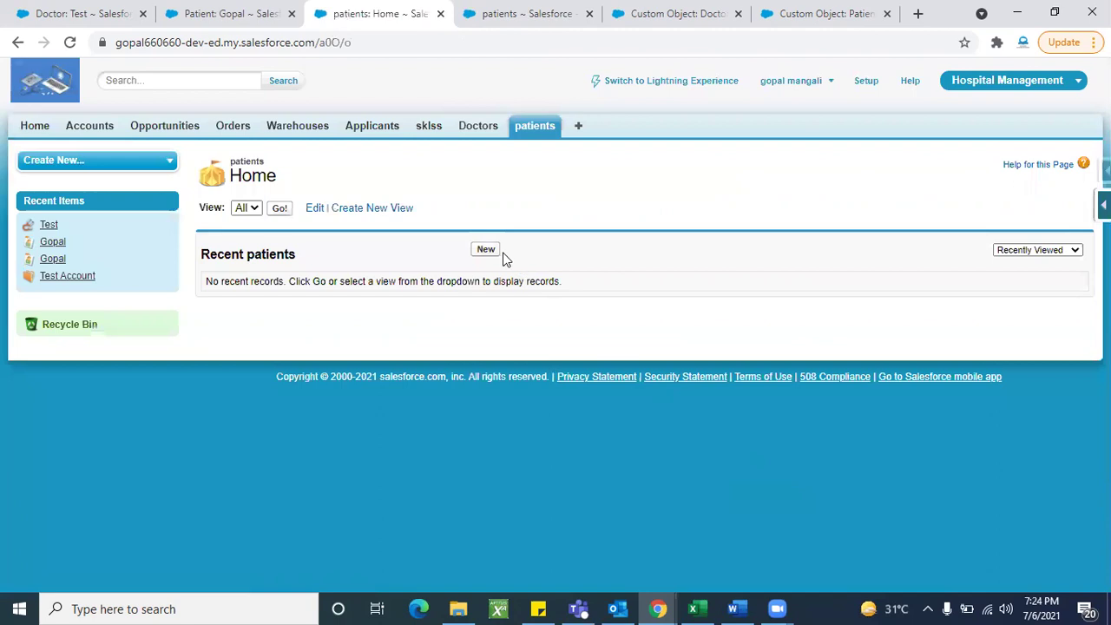
{"action": "left_click", "coordinate": [488, 251]}
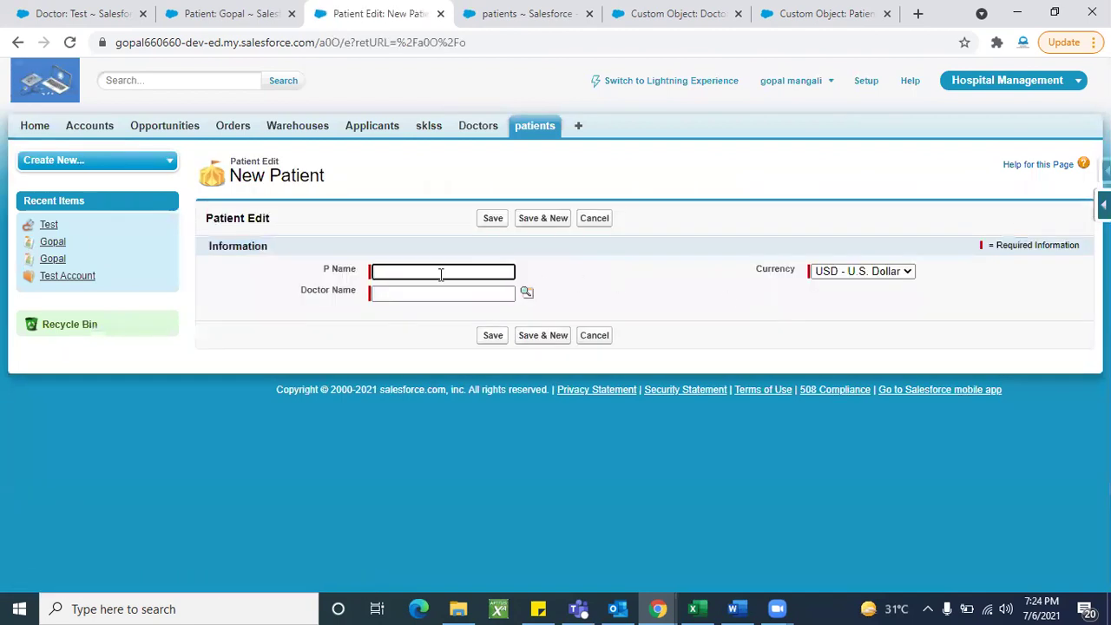
Step: Enter 'Goal' as the new patient's P Name, replacing 'Test'
{"action": "left_click", "coordinate": [402, 271]}
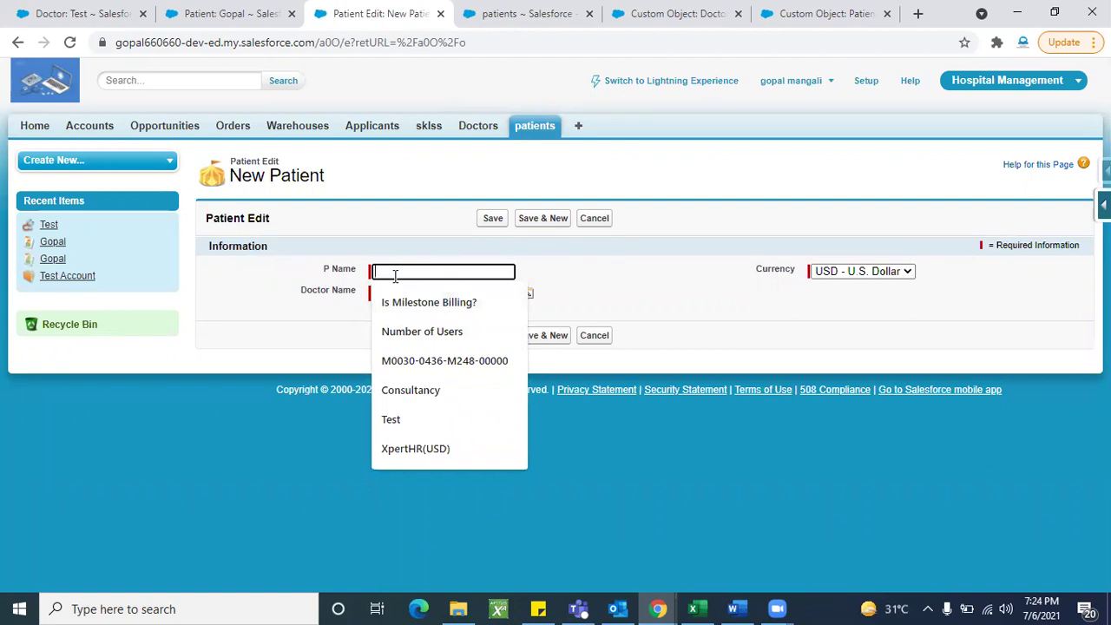
{"action": "type", "text": "Test"}
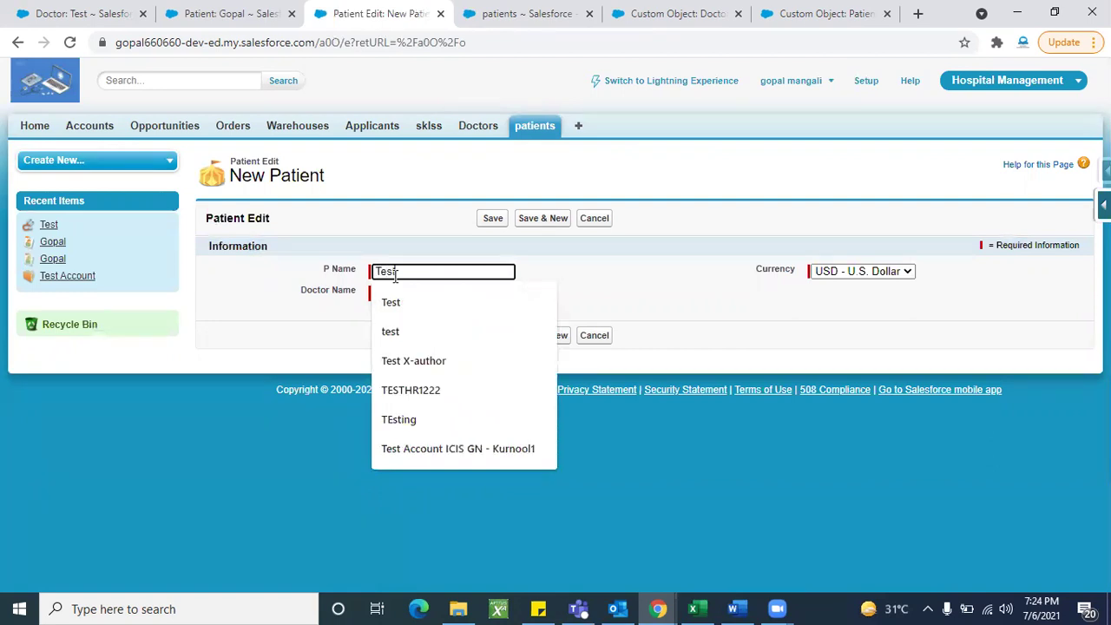
{"action": "key", "text": "BackSpace"}
{"action": "key", "text": "BackSpace"}
{"action": "key", "text": "BackSpace"}
{"action": "key", "text": "BackSpace"}
{"action": "type", "text": "Goal"}
{"action": "left_click", "coordinate": [647, 287]}
{"action": "left_click", "coordinate": [424, 295]}
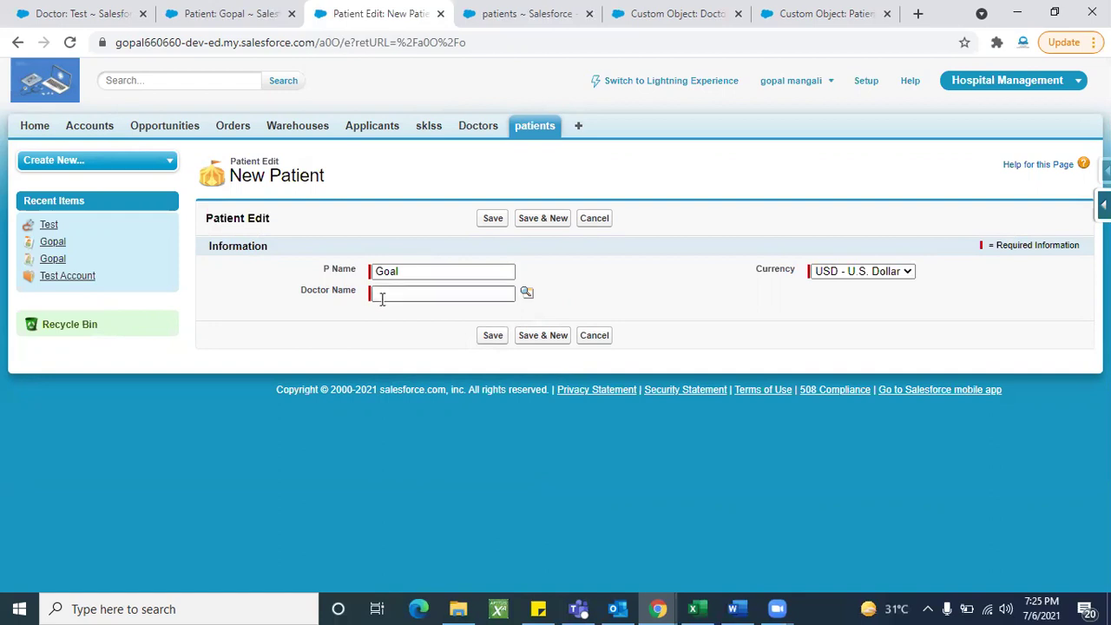
Step: Open a blank New Doctor form in the other browser tab
{"action": "key", "text": "ctrl+shift+Tab"}
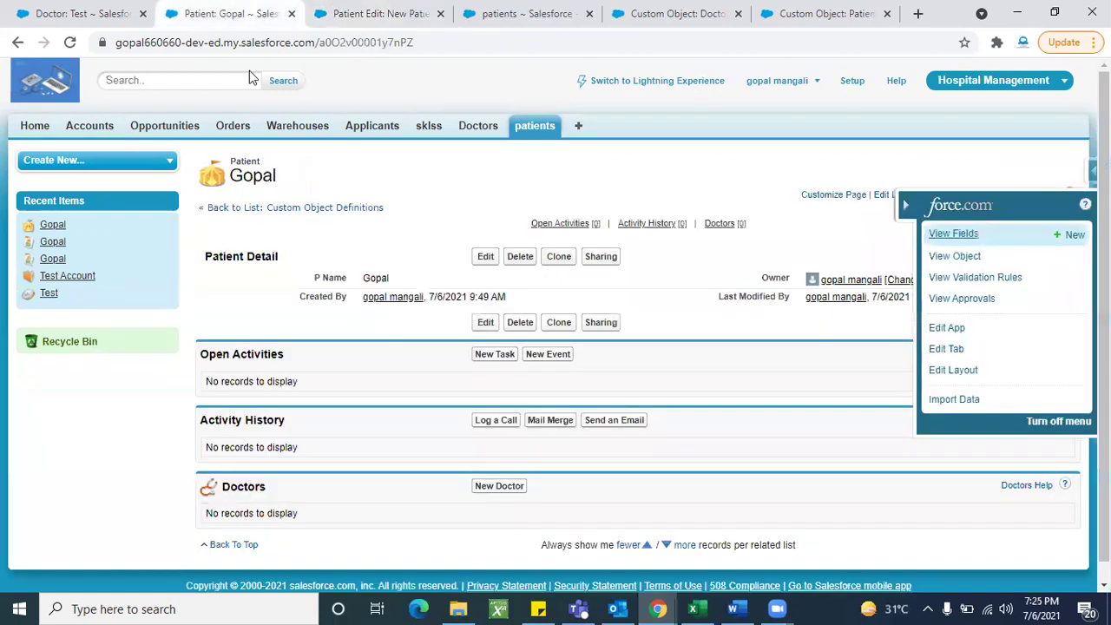
{"action": "left_click", "coordinate": [488, 130]}
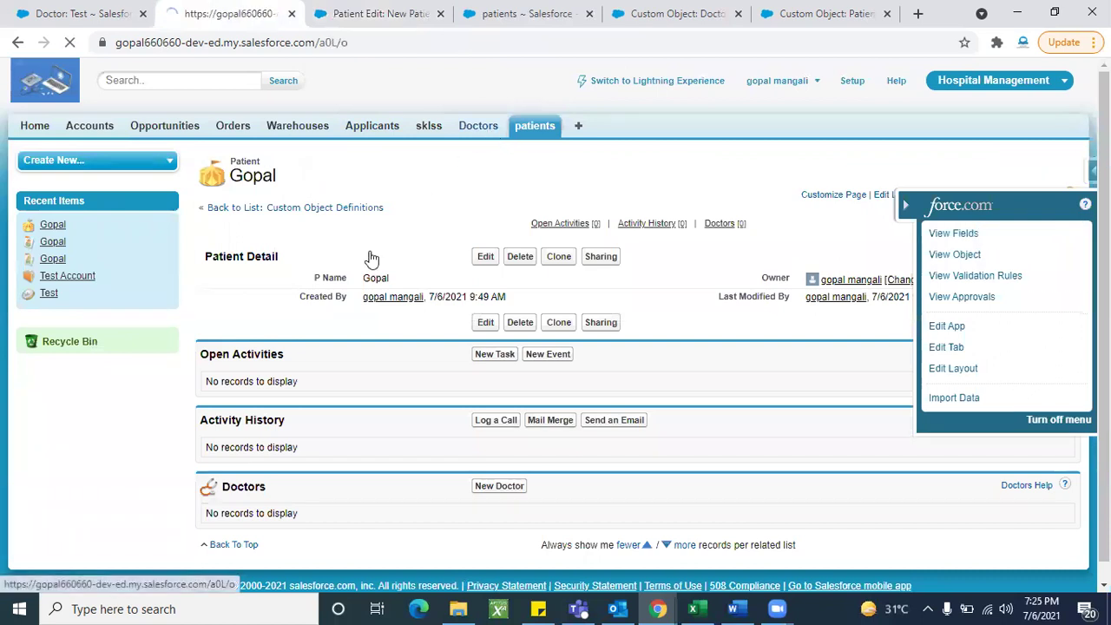
{"action": "left_click", "coordinate": [487, 251]}
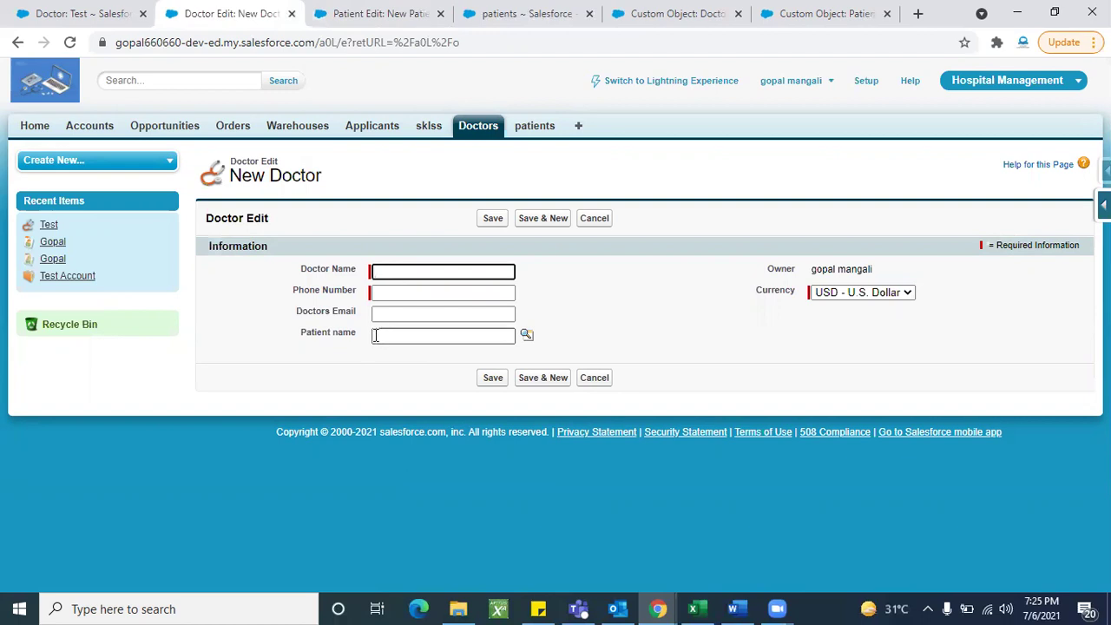
Step: Pick doctor Test in the Doctor Name lookup and save patient Goal
{"action": "left_click", "coordinate": [379, 13]}
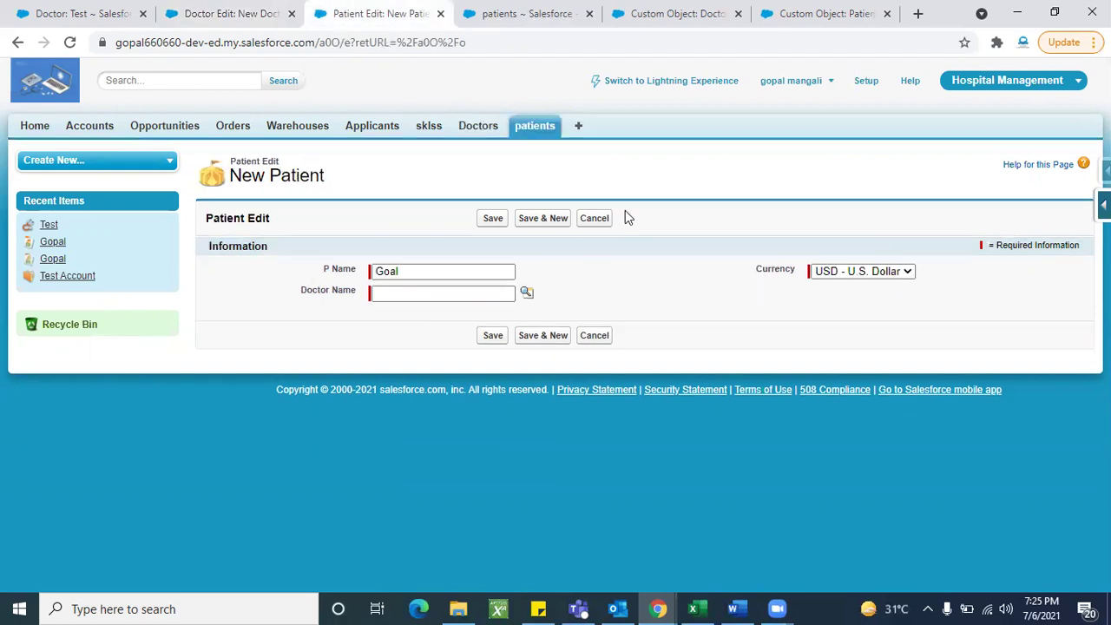
{"action": "left_click", "coordinate": [529, 297]}
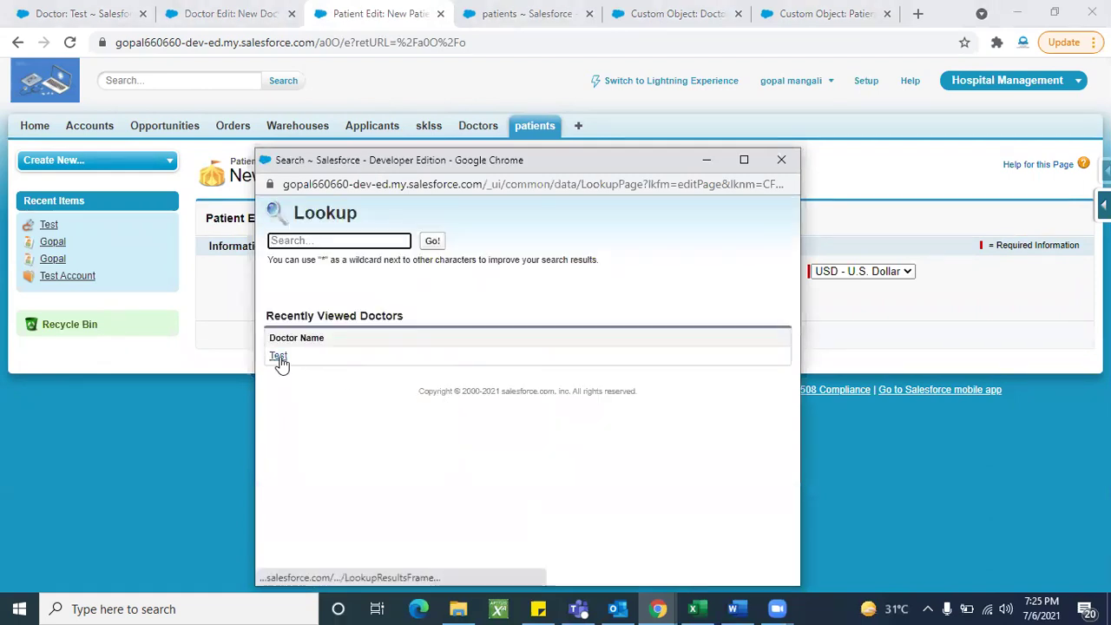
{"action": "left_click", "coordinate": [279, 360]}
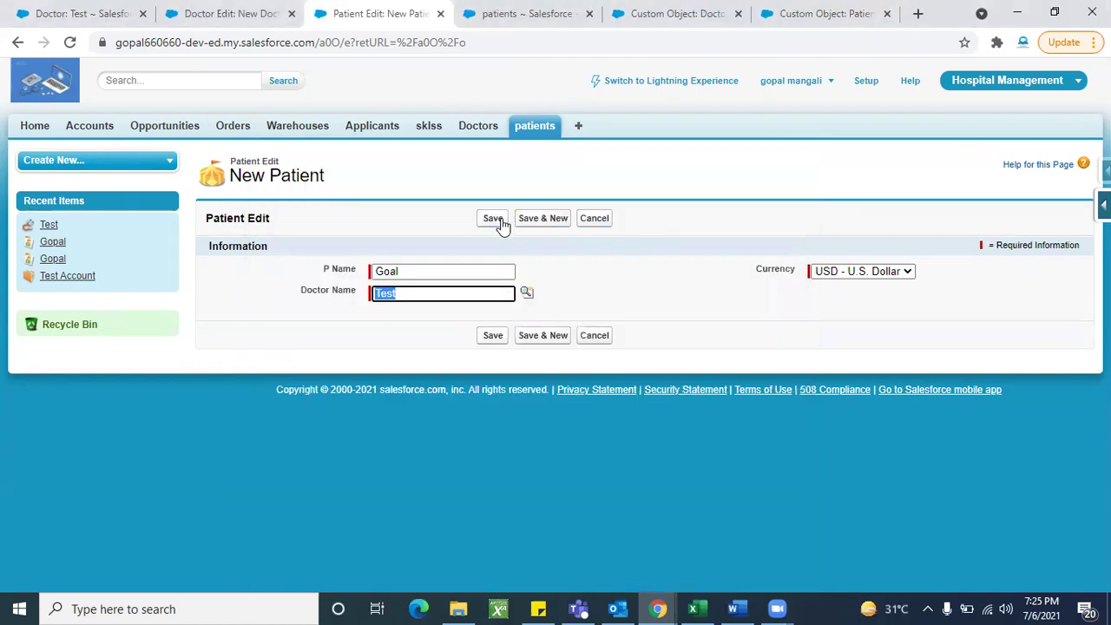
{"action": "left_click", "coordinate": [500, 220]}
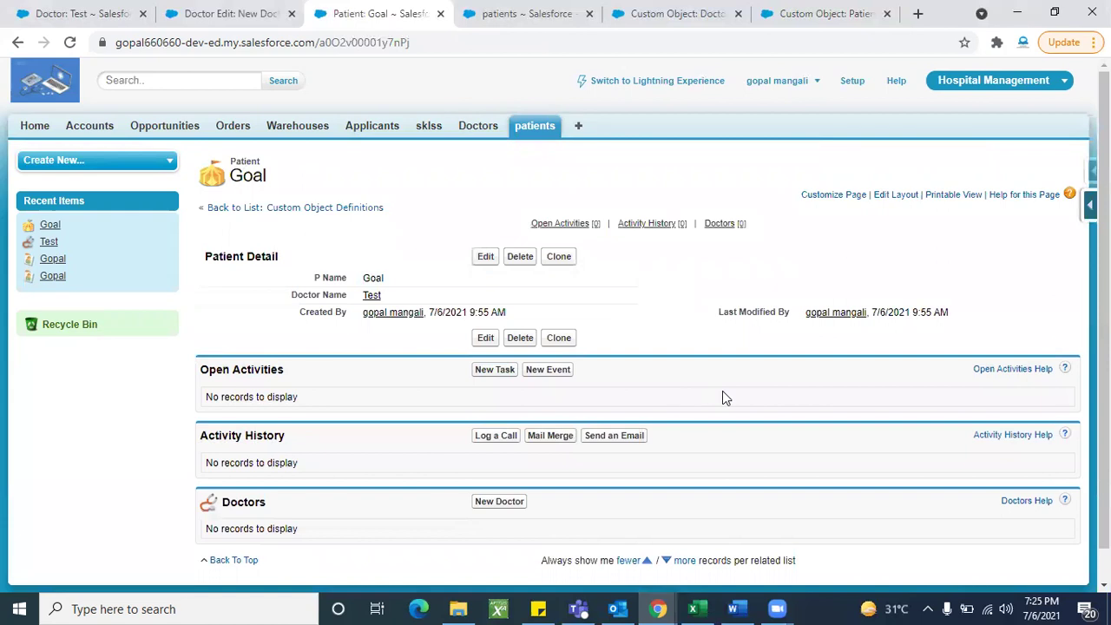
{"action": "scroll", "coordinate": [722, 391], "scroll_direction": "down", "scroll_amount": 1}
{"action": "scroll", "coordinate": [721, 391], "scroll_direction": "up", "scroll_amount": 1}
Step: Reload the New Doctor form and enter Doctor Name 'Account' and a phone number
{"action": "left_click", "coordinate": [232, 14]}
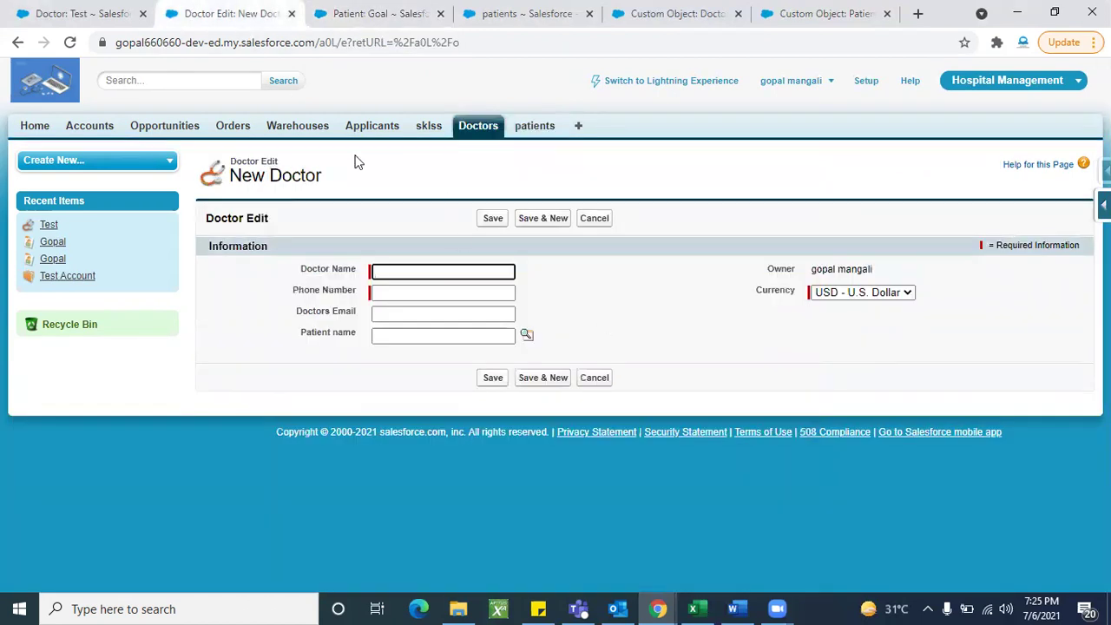
{"action": "left_click", "coordinate": [70, 41]}
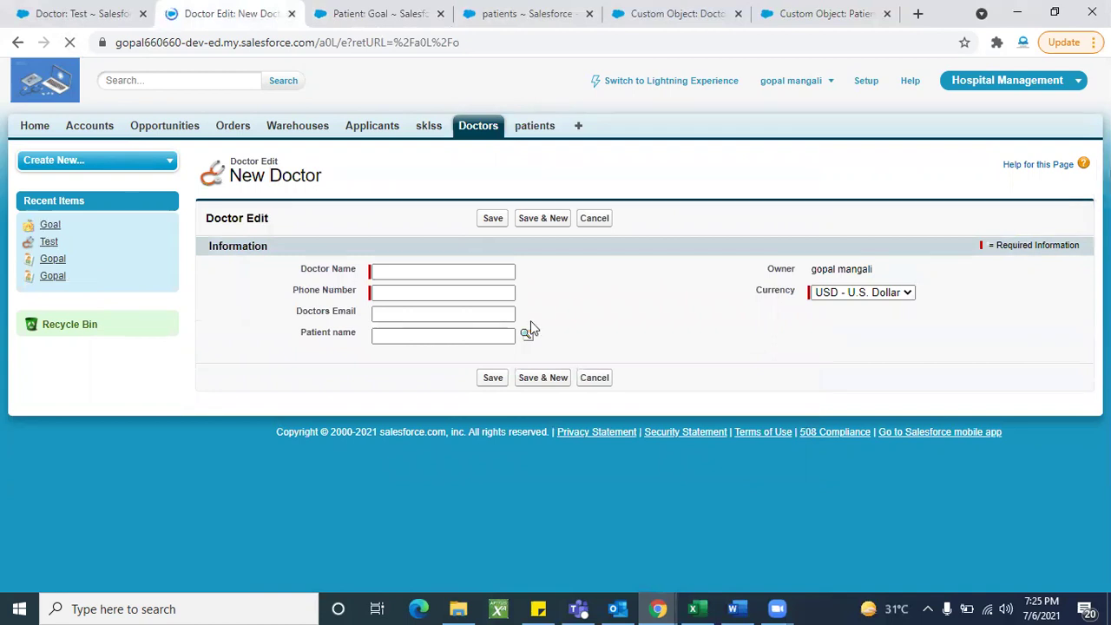
{"action": "left_click", "coordinate": [446, 272]}
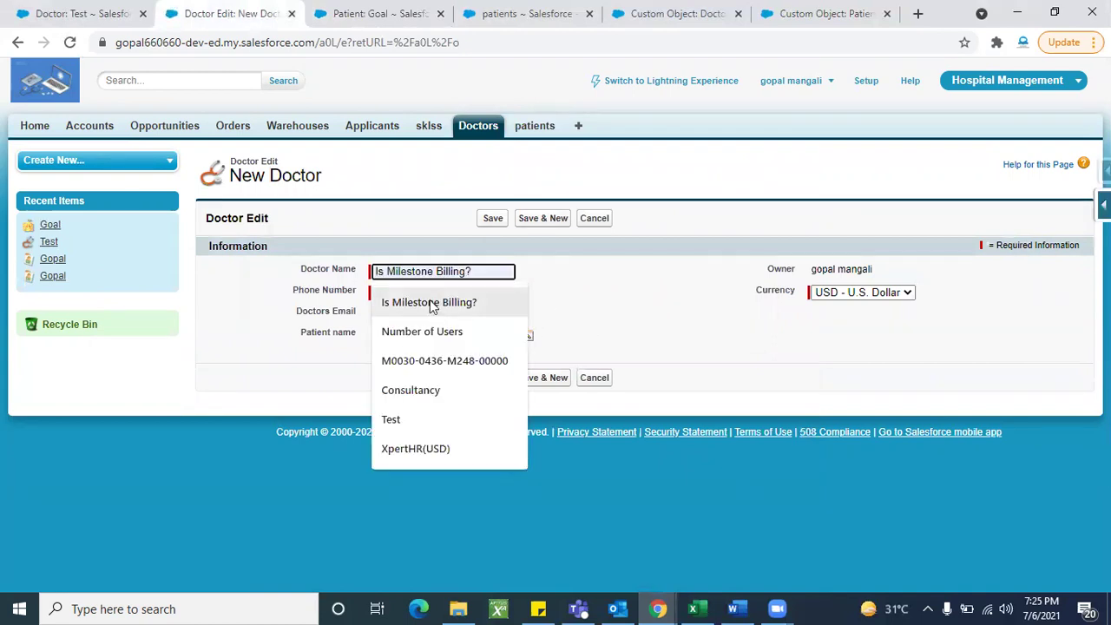
{"action": "type", "text": "Account"}
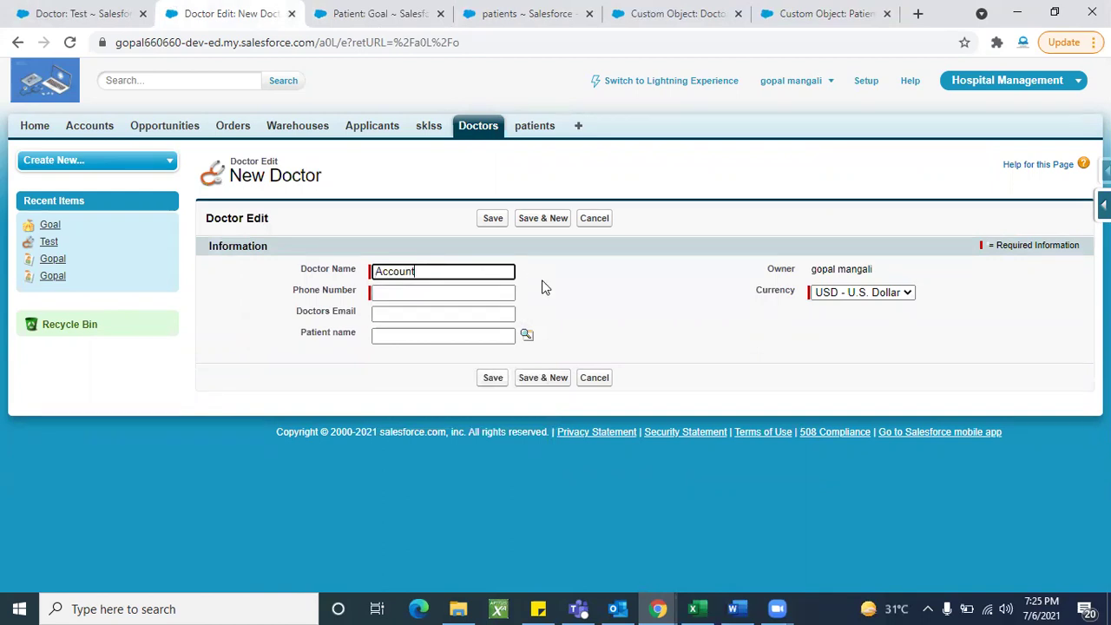
{"action": "left_click", "coordinate": [461, 293]}
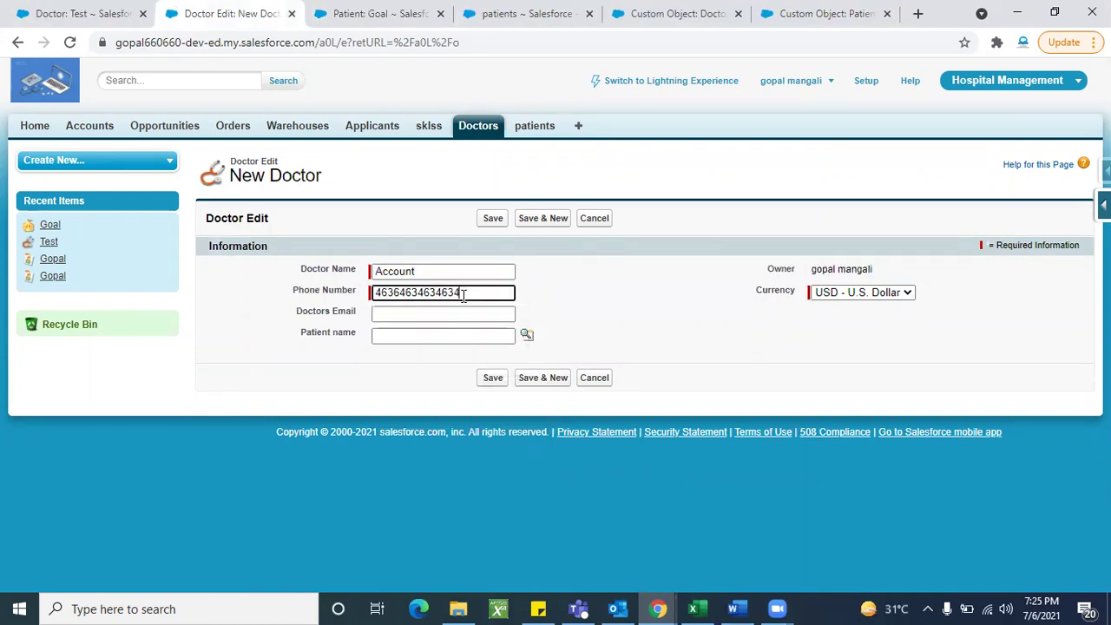
{"action": "left_click", "coordinate": [588, 304]}
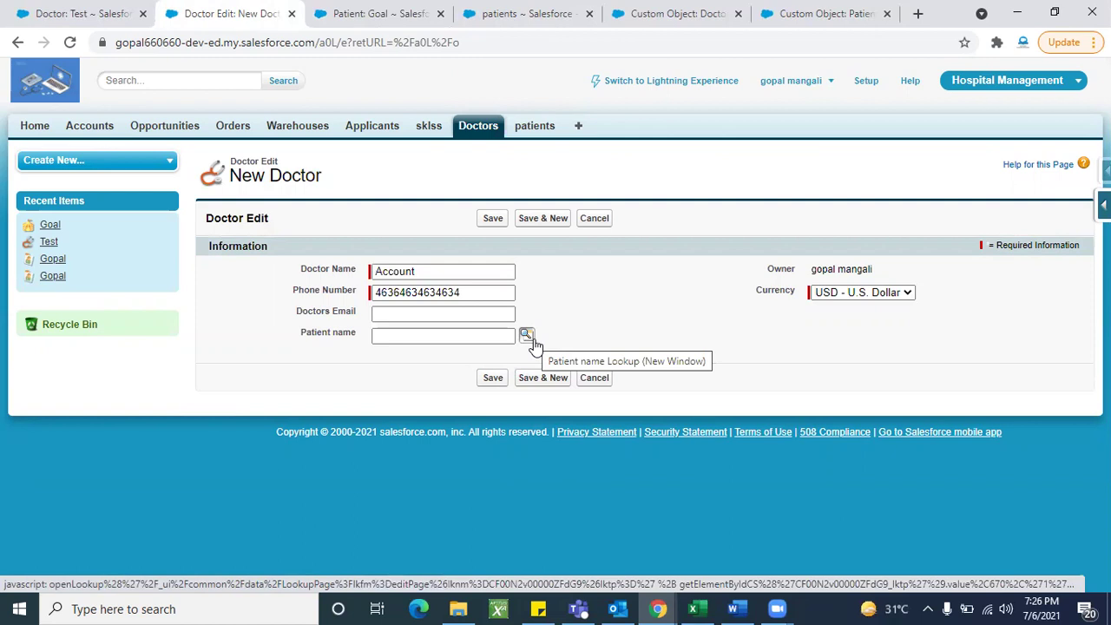
Step: Choose patient Goal in the Patient name lookup and save the doctor
{"action": "left_click", "coordinate": [529, 338]}
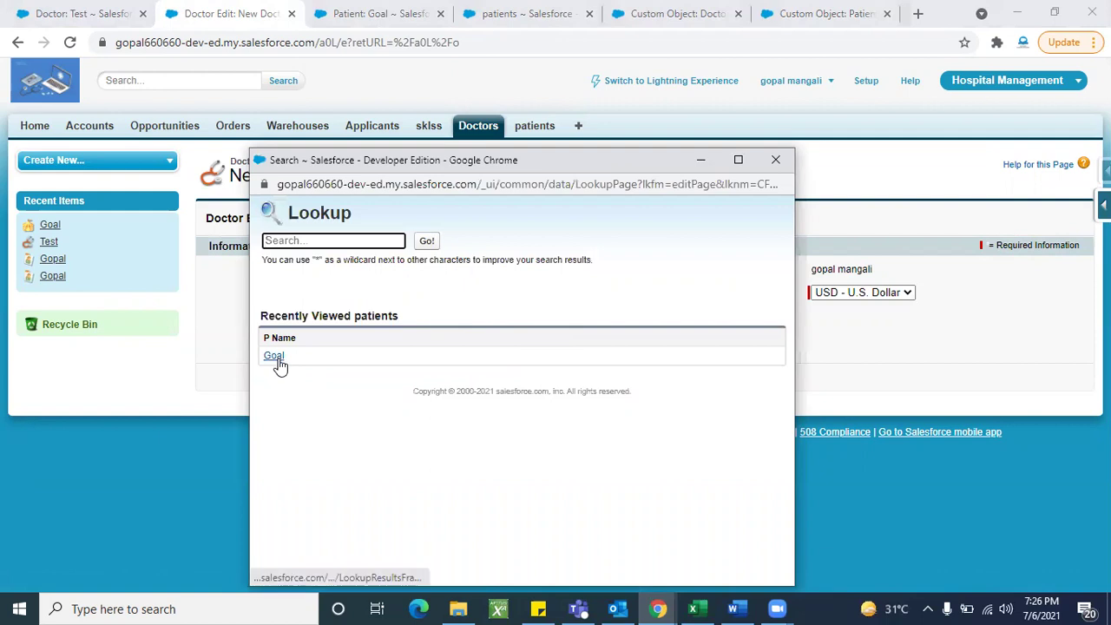
{"action": "left_click", "coordinate": [274, 357]}
{"action": "left_click", "coordinate": [595, 300]}
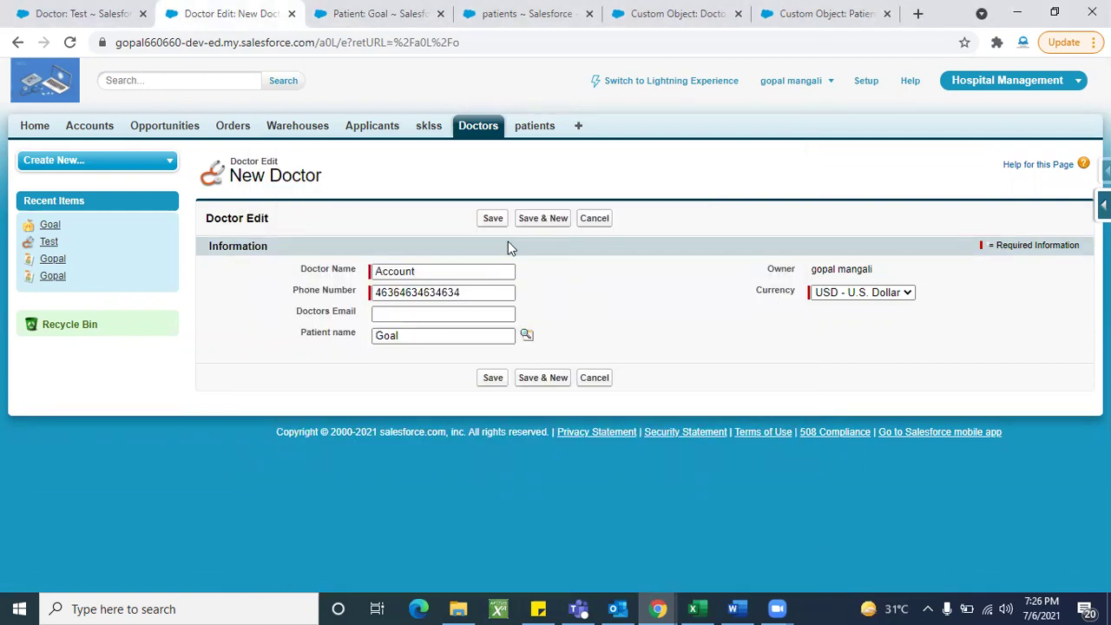
{"action": "left_click", "coordinate": [493, 222]}
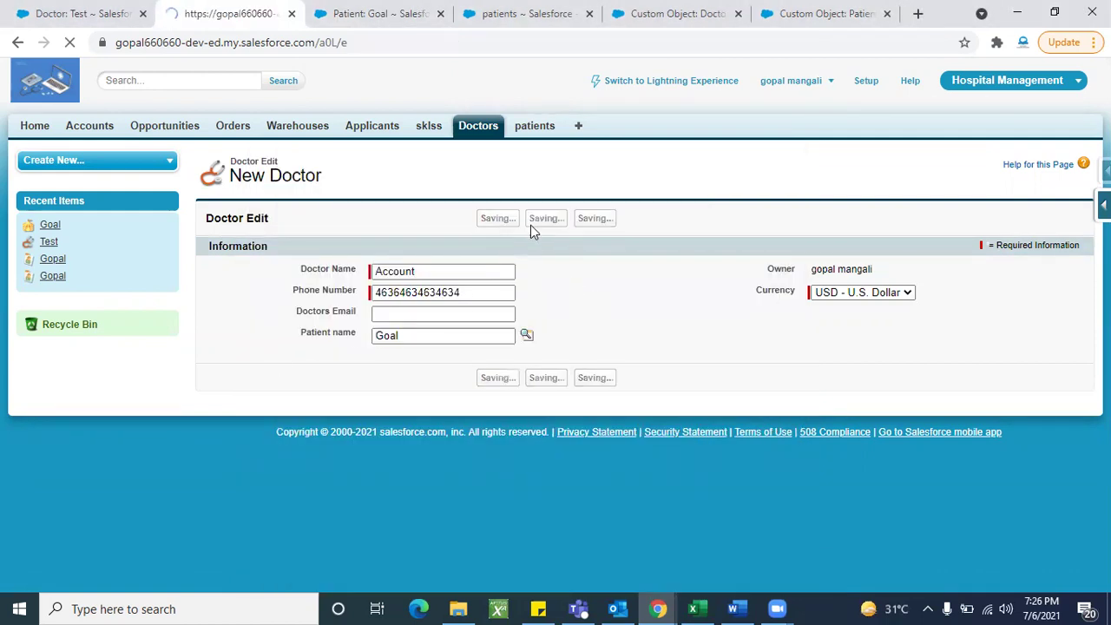
{"action": "scroll", "coordinate": [714, 467], "scroll_direction": "down", "scroll_amount": 2}
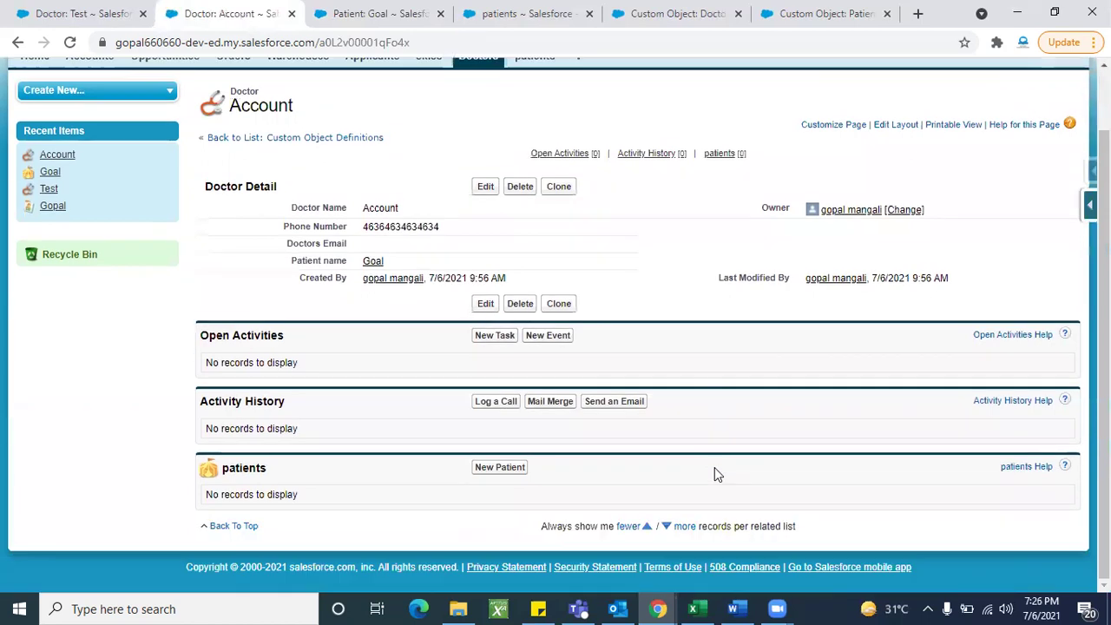
{"action": "scroll", "coordinate": [714, 467], "scroll_direction": "up", "scroll_amount": 2}
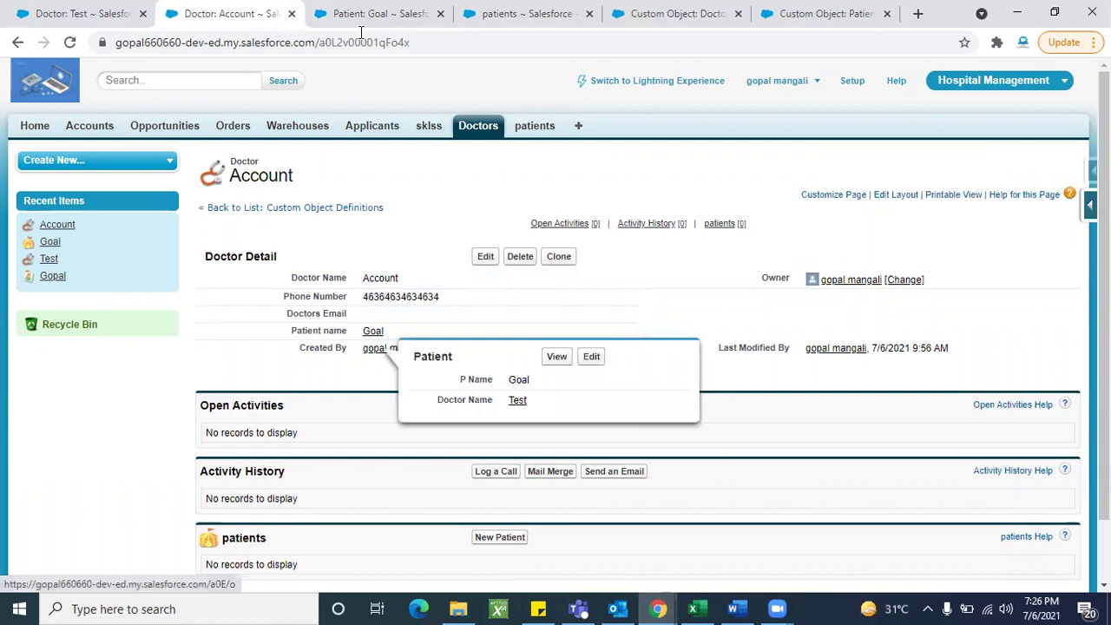
{"action": "left_click", "coordinate": [373, 332]}
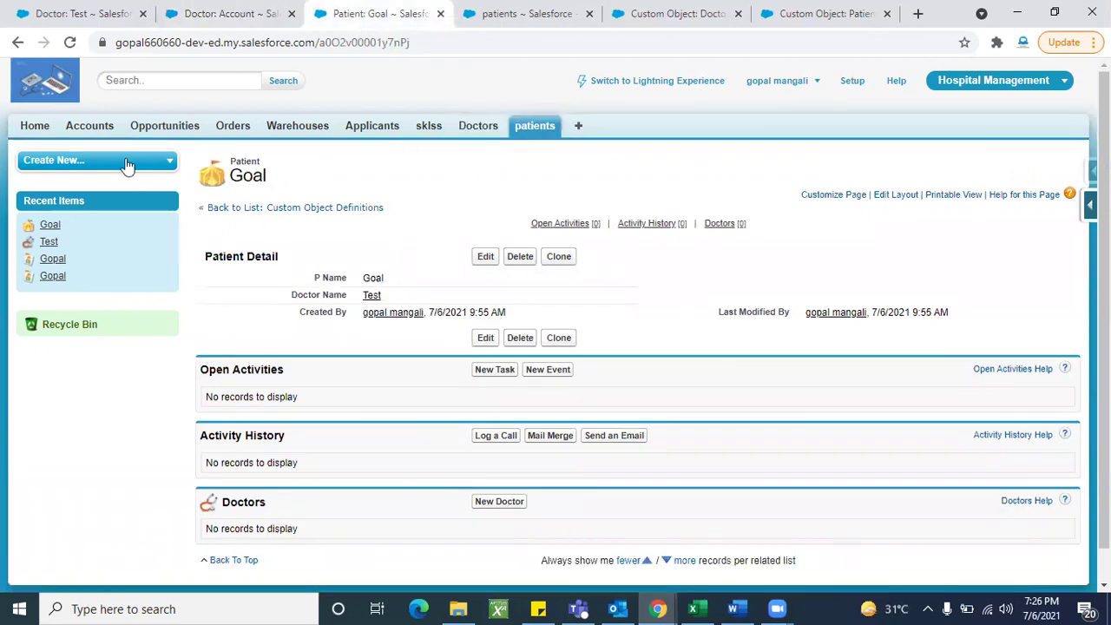
{"action": "left_click", "coordinate": [72, 49]}
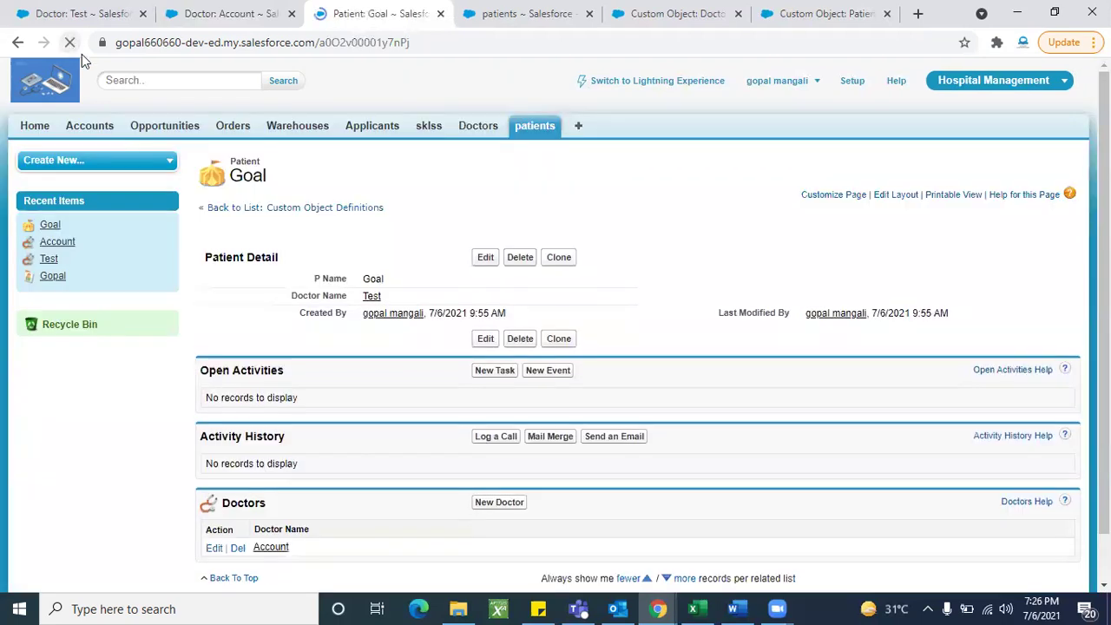
{"action": "scroll", "coordinate": [375, 503], "scroll_direction": "down", "scroll_amount": 1}
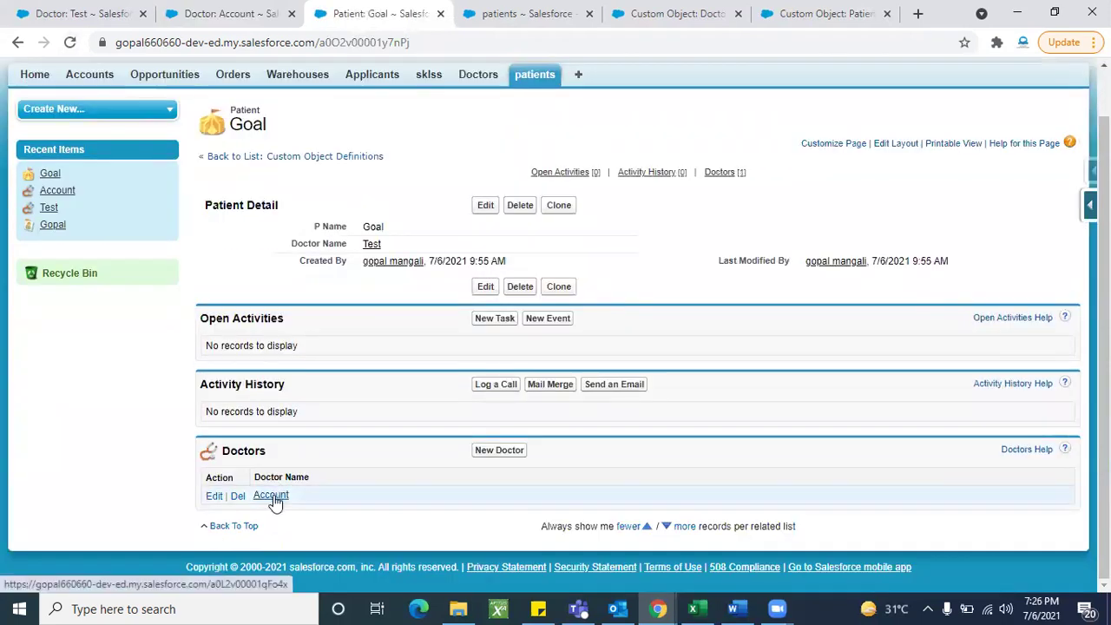
{"action": "scroll", "coordinate": [374, 496], "scroll_direction": "up", "scroll_amount": 1}
{"action": "scroll", "coordinate": [374, 496], "scroll_direction": "down", "scroll_amount": 1}
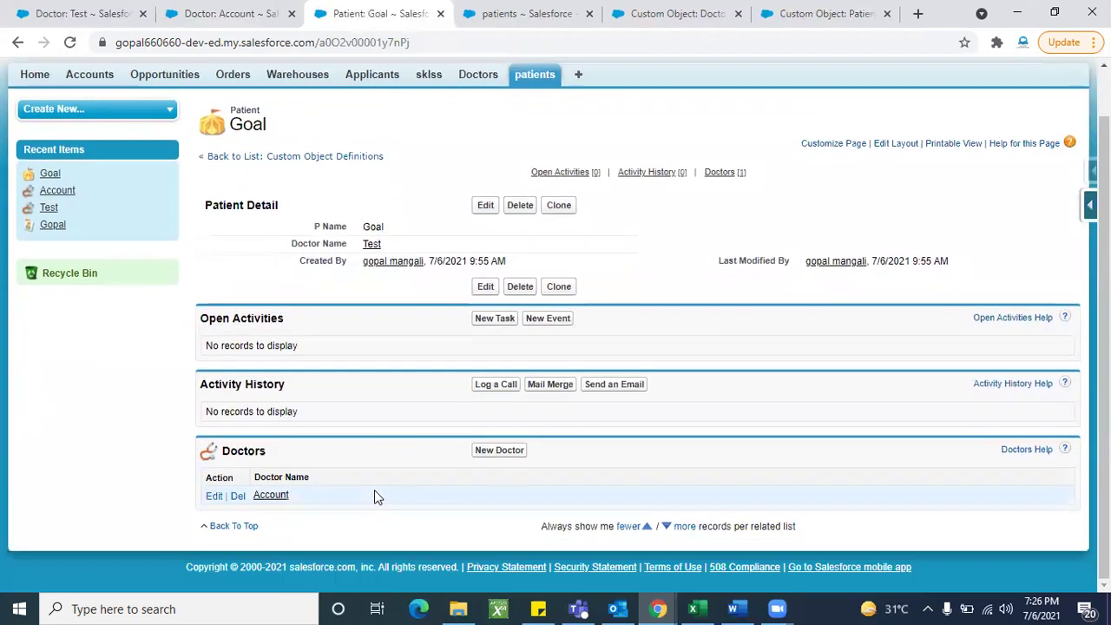
{"action": "scroll", "coordinate": [390, 486], "scroll_direction": "up", "scroll_amount": 1}
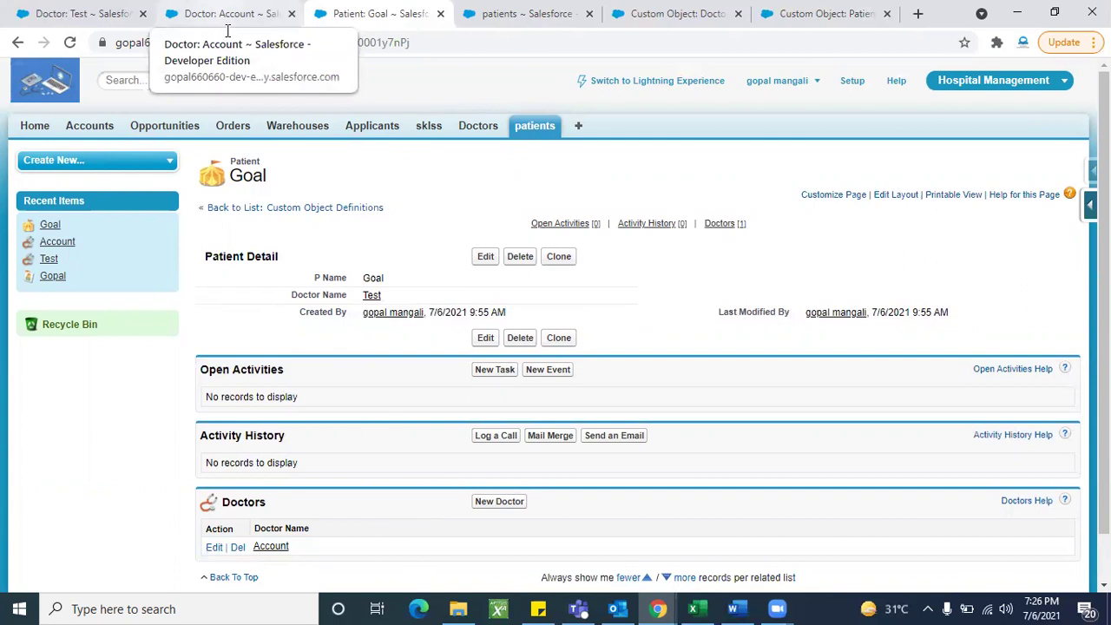
{"action": "left_click", "coordinate": [227, 29]}
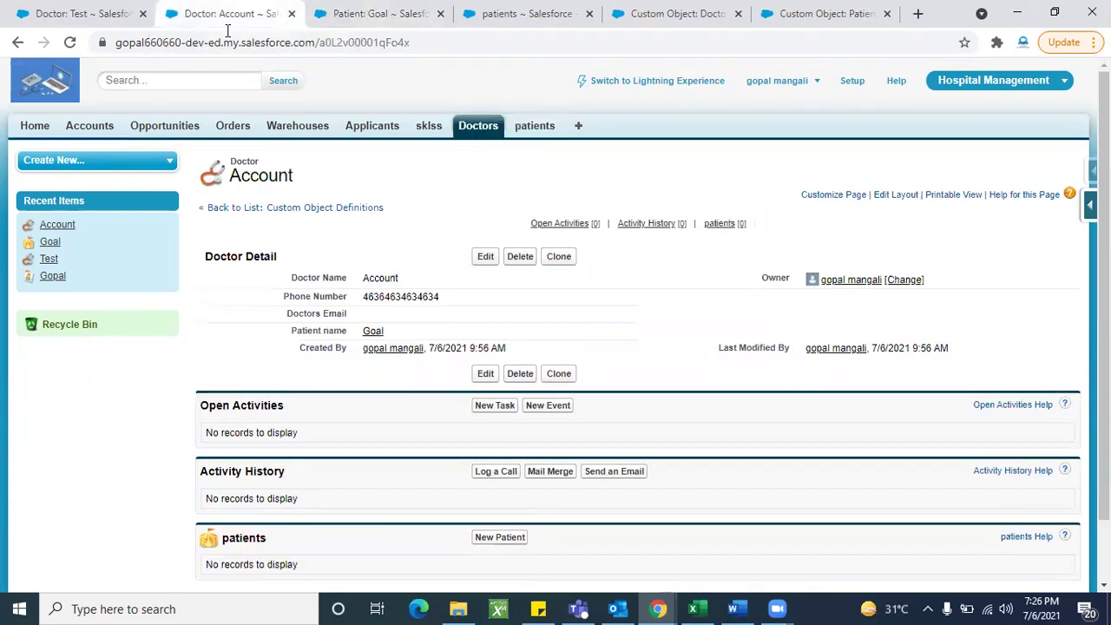
{"action": "scroll", "coordinate": [370, 448], "scroll_direction": "down", "scroll_amount": 1}
{"action": "scroll", "coordinate": [370, 449], "scroll_direction": "up", "scroll_amount": 1}
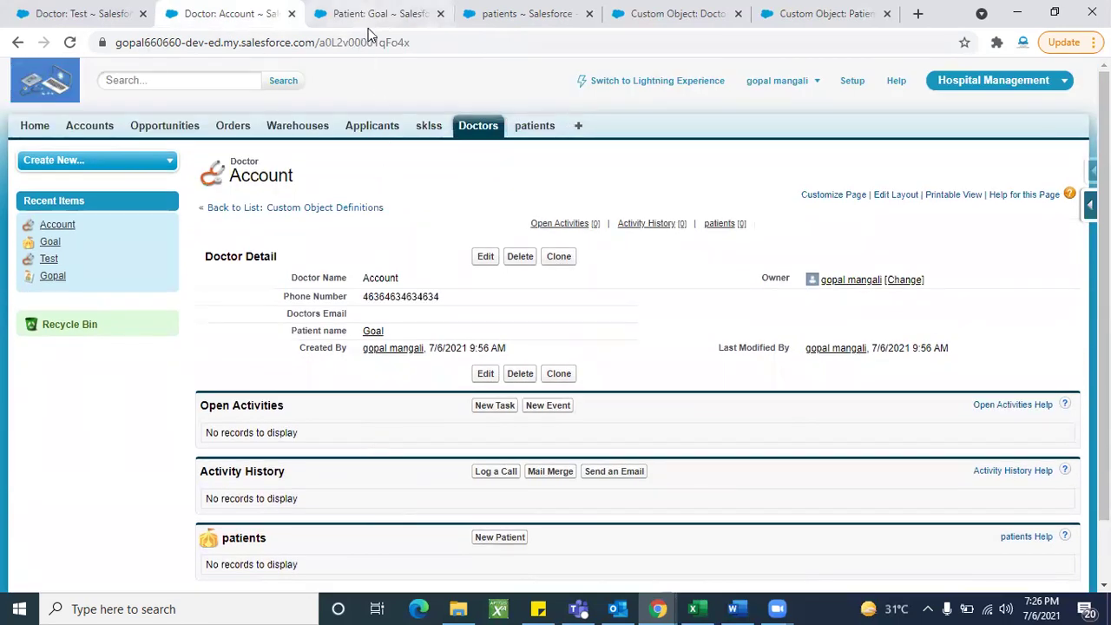
{"action": "left_click", "coordinate": [368, 28]}
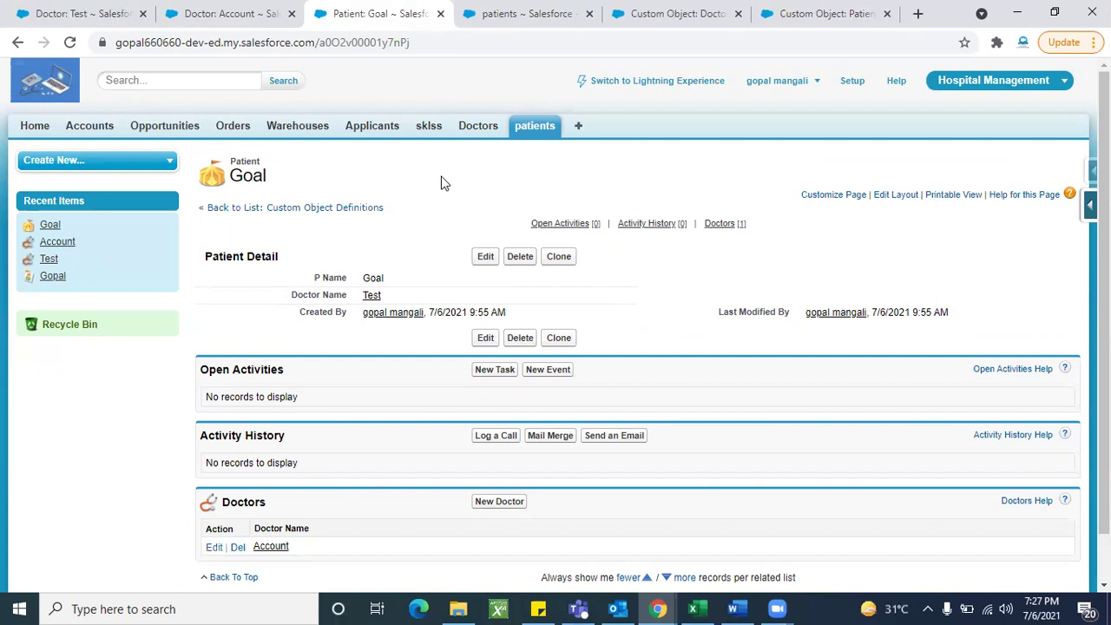
{"action": "scroll", "coordinate": [413, 466], "scroll_direction": "down", "scroll_amount": 2}
{"action": "scroll", "coordinate": [414, 466], "scroll_direction": "up", "scroll_amount": 2}
{"action": "left_click", "coordinate": [230, 13]}
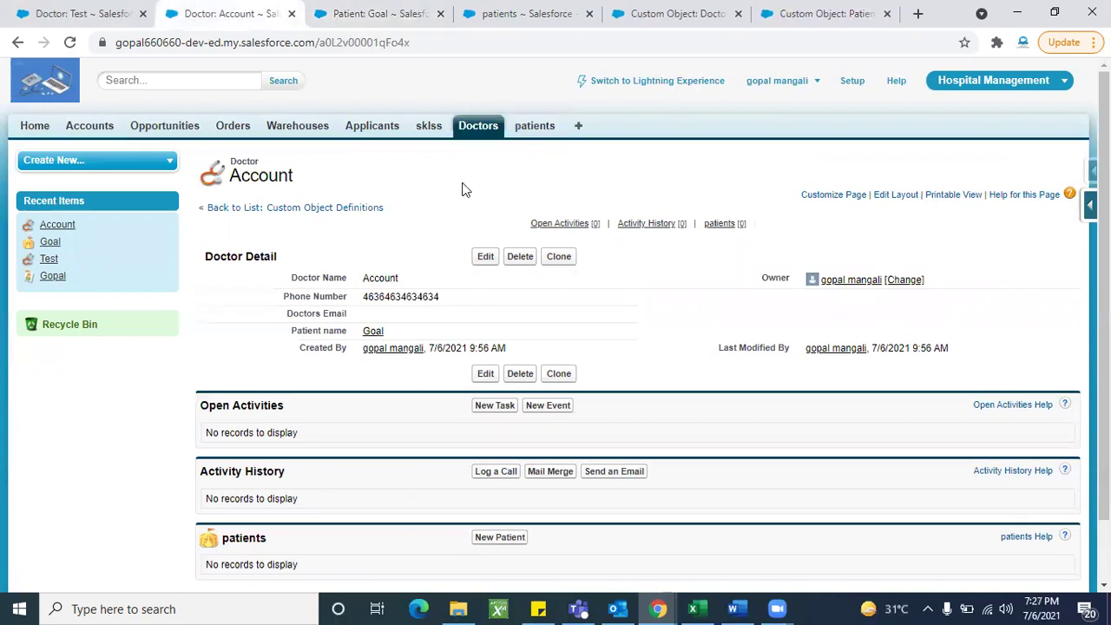
{"action": "left_click", "coordinate": [476, 127]}
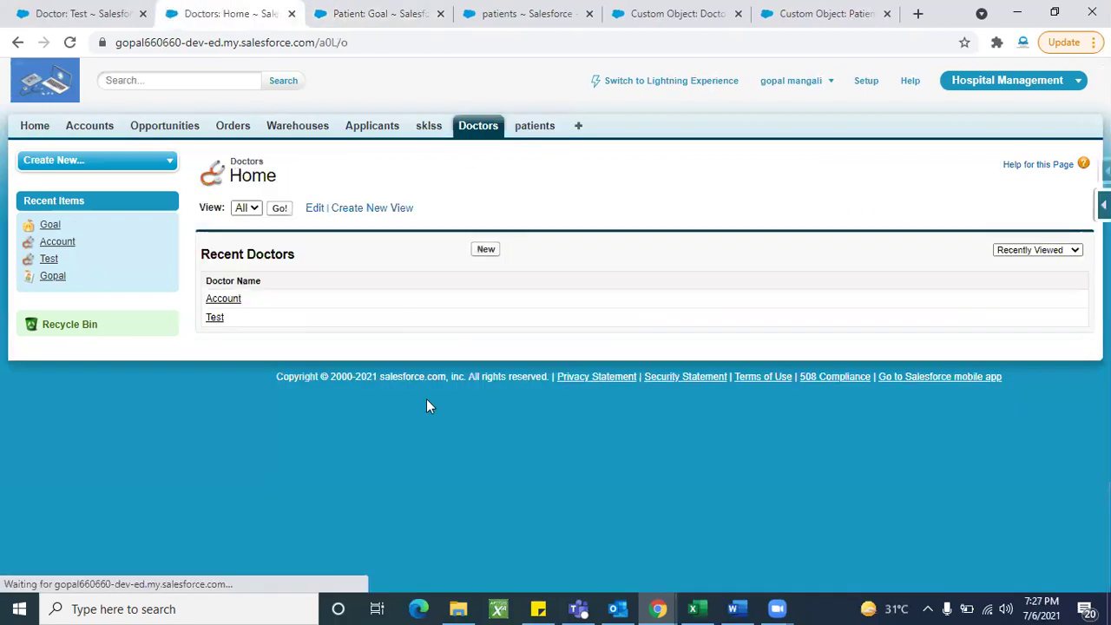
{"action": "left_click", "coordinate": [227, 300]}
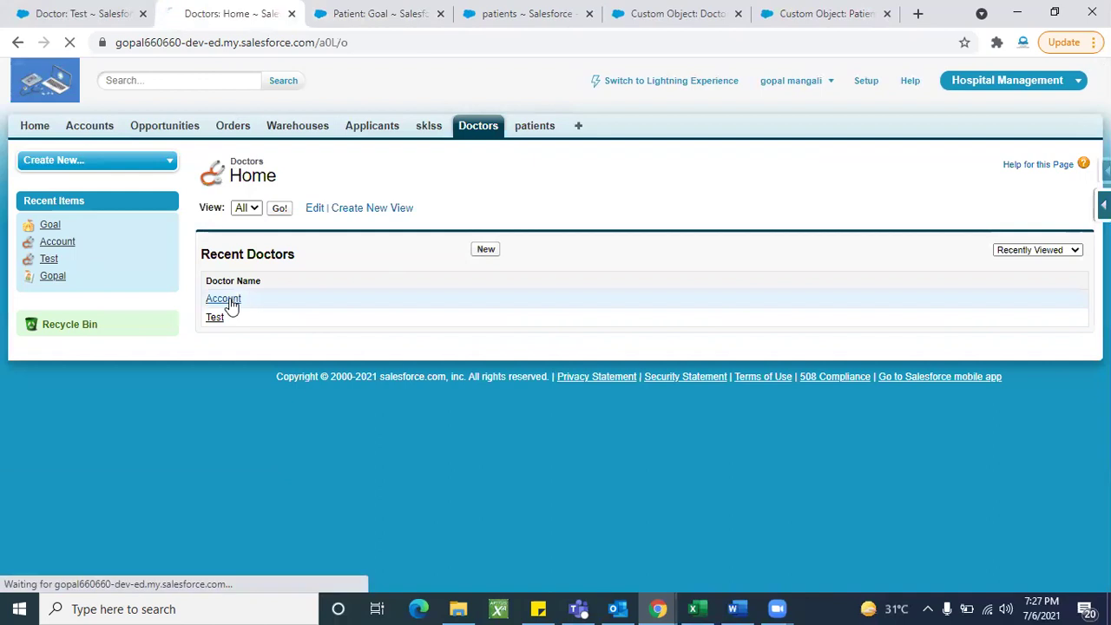
{"action": "scroll", "coordinate": [376, 429], "scroll_direction": "down", "scroll_amount": 2}
{"action": "scroll", "coordinate": [375, 431], "scroll_direction": "up", "scroll_amount": 2}
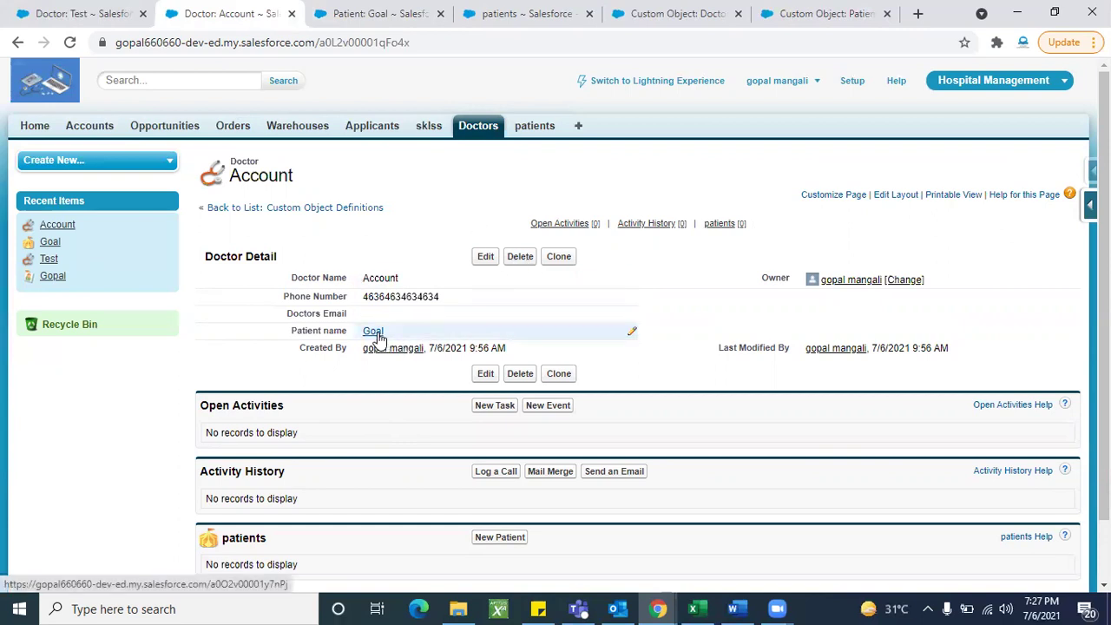
{"action": "left_click", "coordinate": [360, 19]}
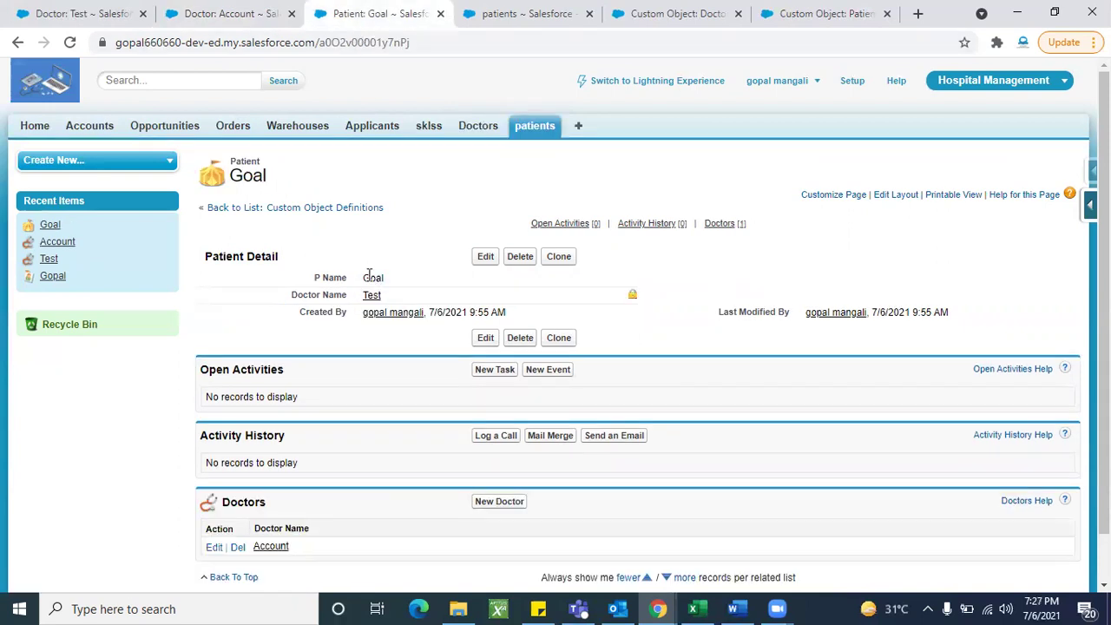
{"action": "left_click", "coordinate": [71, 43]}
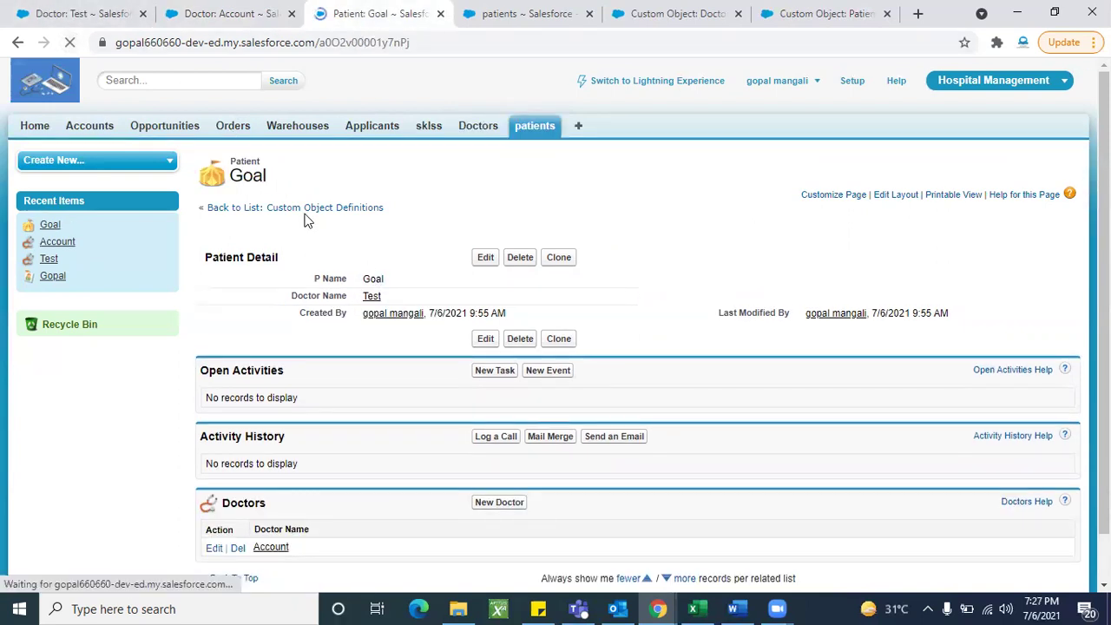
{"action": "left_click", "coordinate": [230, 13]}
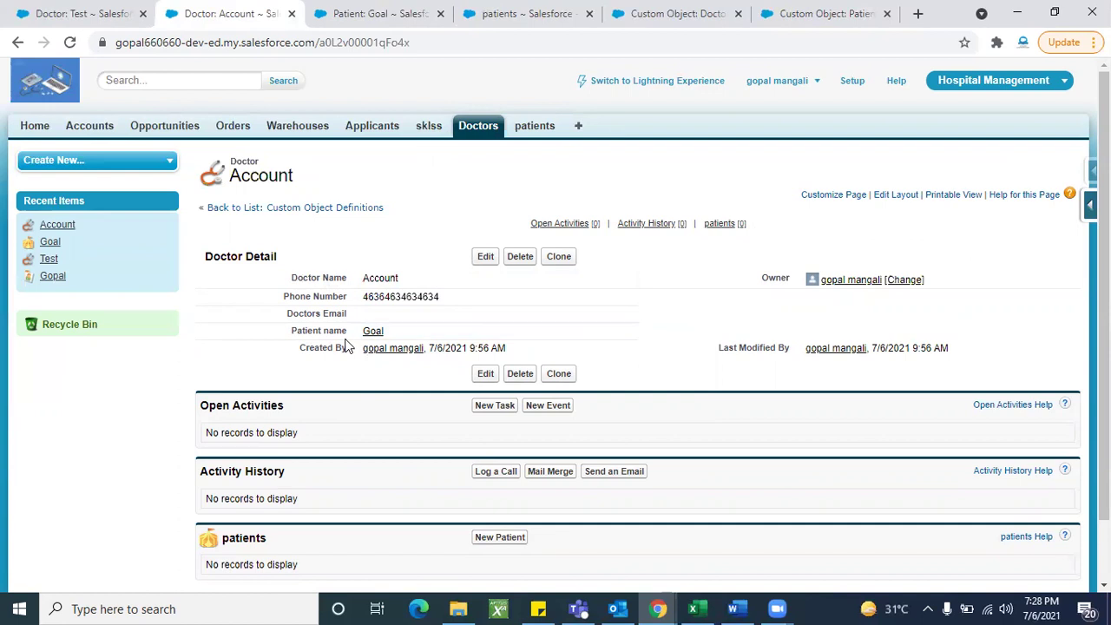
Step: Delete doctor Account, reload patient Goal to confirm it's gone, then start a new doctor
{"action": "left_click", "coordinate": [519, 256]}
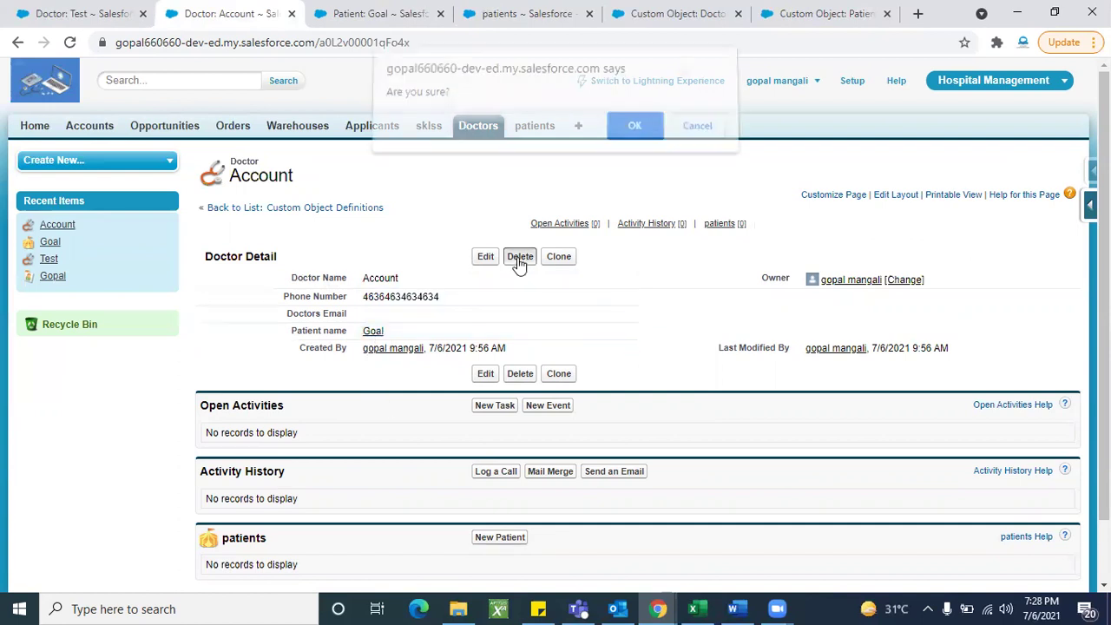
{"action": "left_click", "coordinate": [637, 134]}
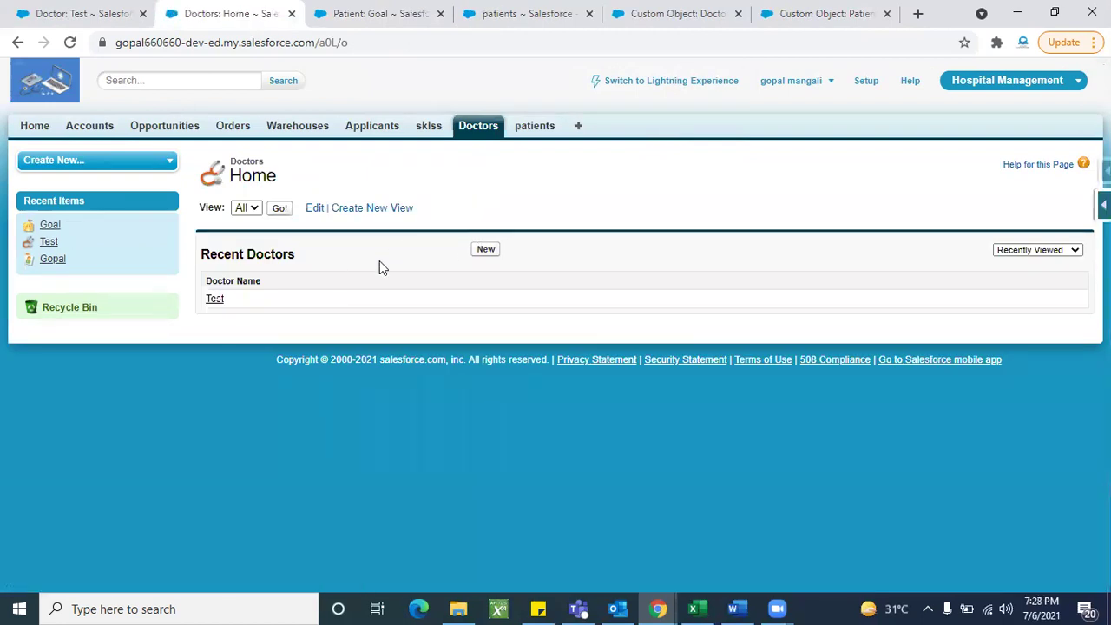
{"action": "left_click", "coordinate": [374, 14]}
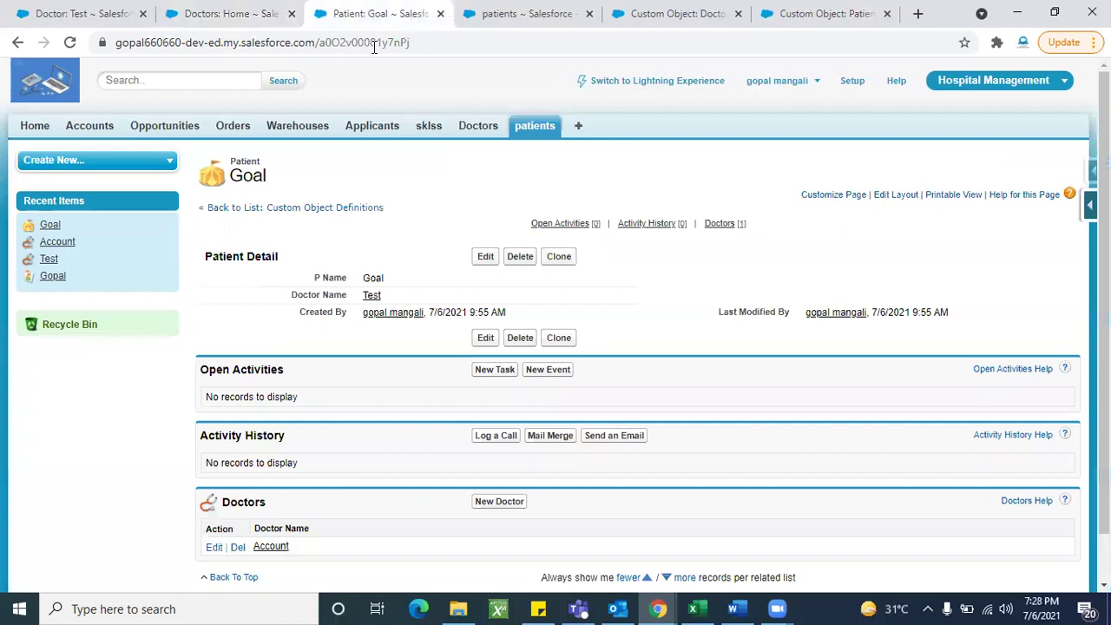
{"action": "left_click", "coordinate": [71, 46]}
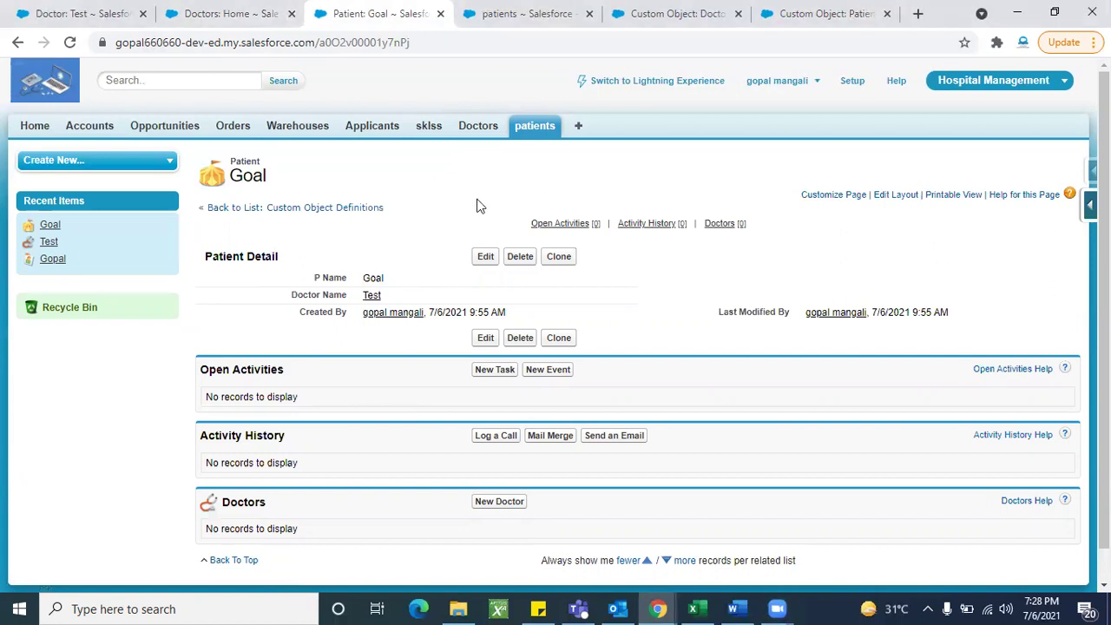
{"action": "left_click", "coordinate": [225, 14]}
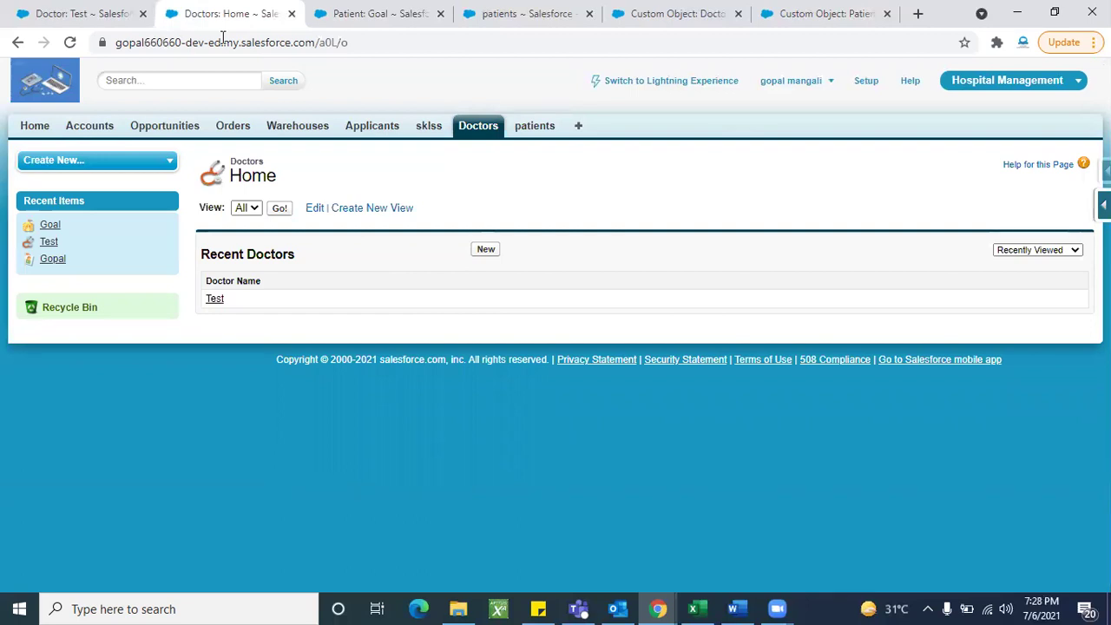
{"action": "left_click", "coordinate": [485, 249]}
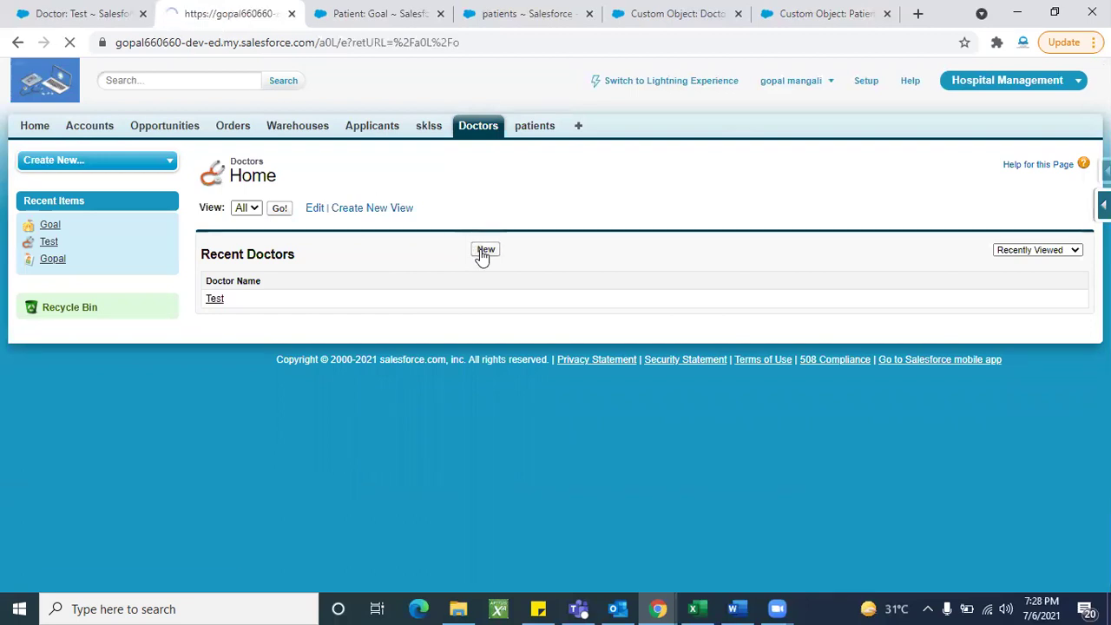
Step: Fill in Doctor Name 'Account' and a phone number on the New Doctor form
{"action": "left_click", "coordinate": [398, 272]}
{"action": "type", "text": "Account"}
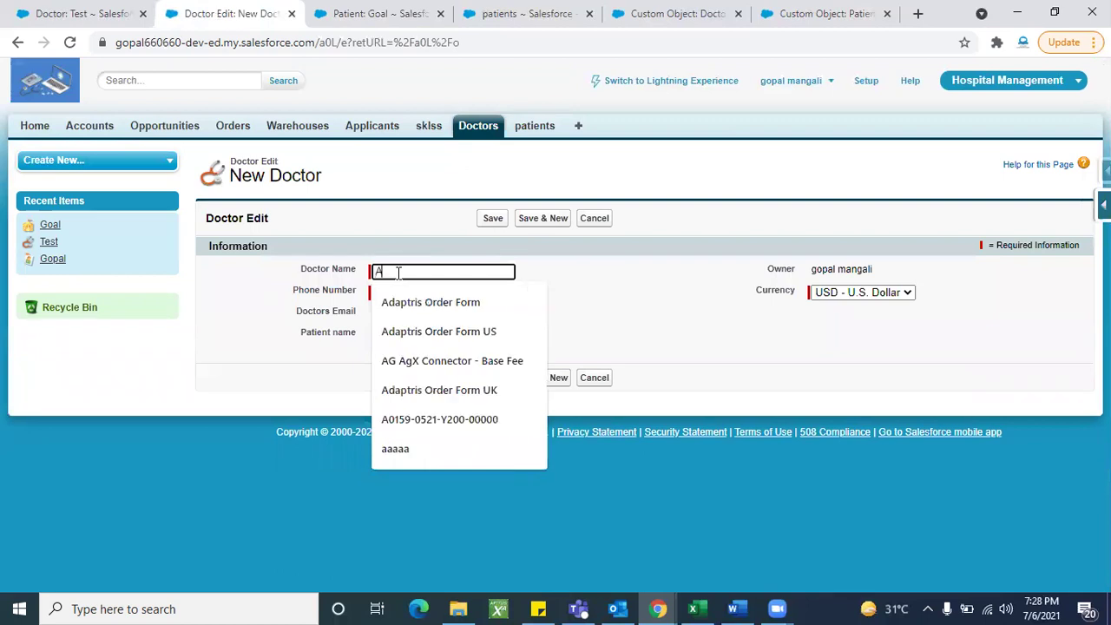
{"action": "key", "text": "BackSpace"}
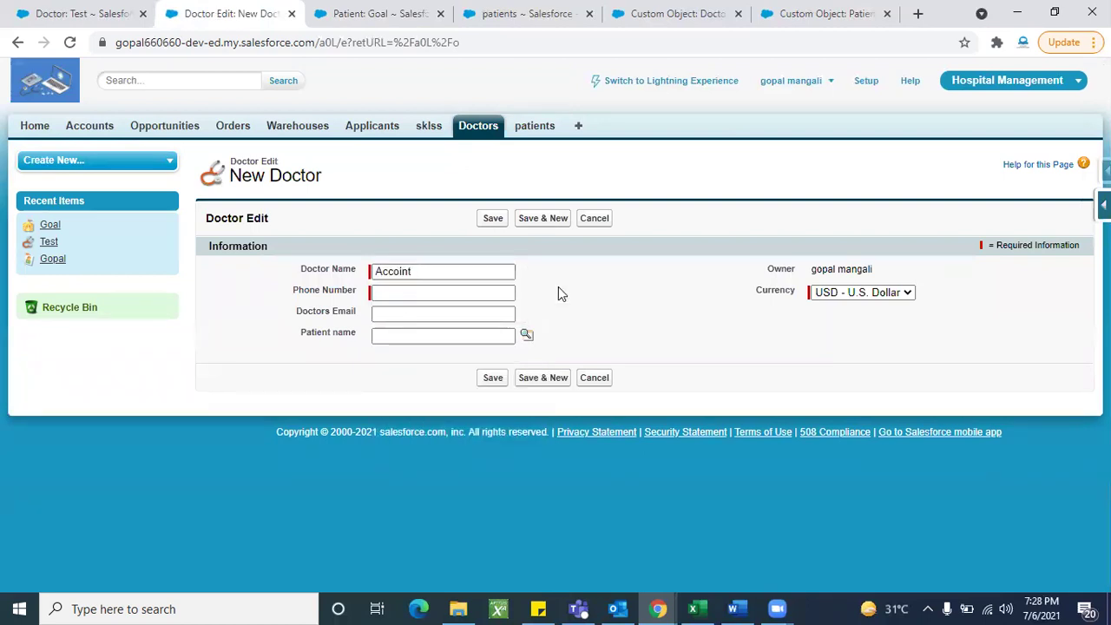
{"action": "key", "text": "BackSpace"}
{"action": "key", "text": "BackSpace"}
{"action": "key", "text": "BackSpace"}
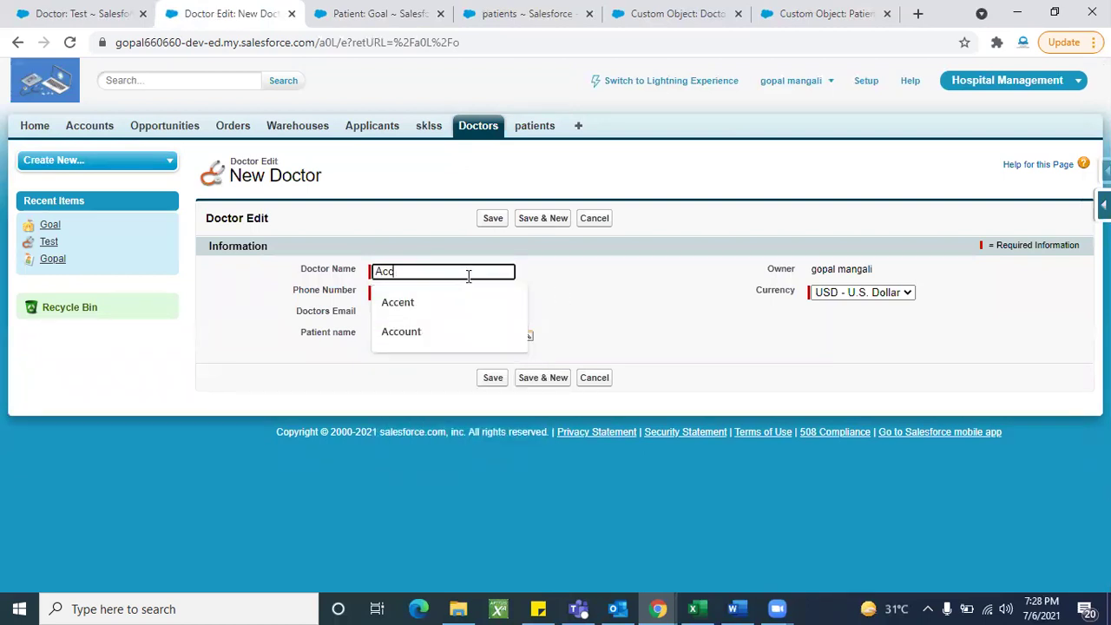
{"action": "left_click", "coordinate": [434, 341]}
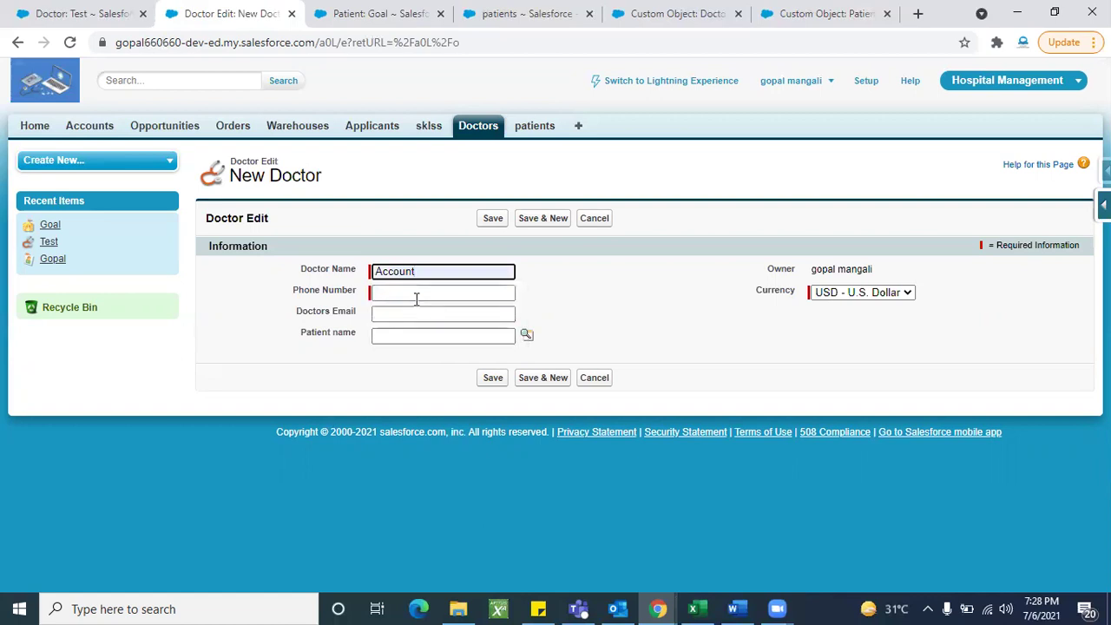
{"action": "left_click", "coordinate": [415, 298]}
{"action": "type", "text": "52562235"}
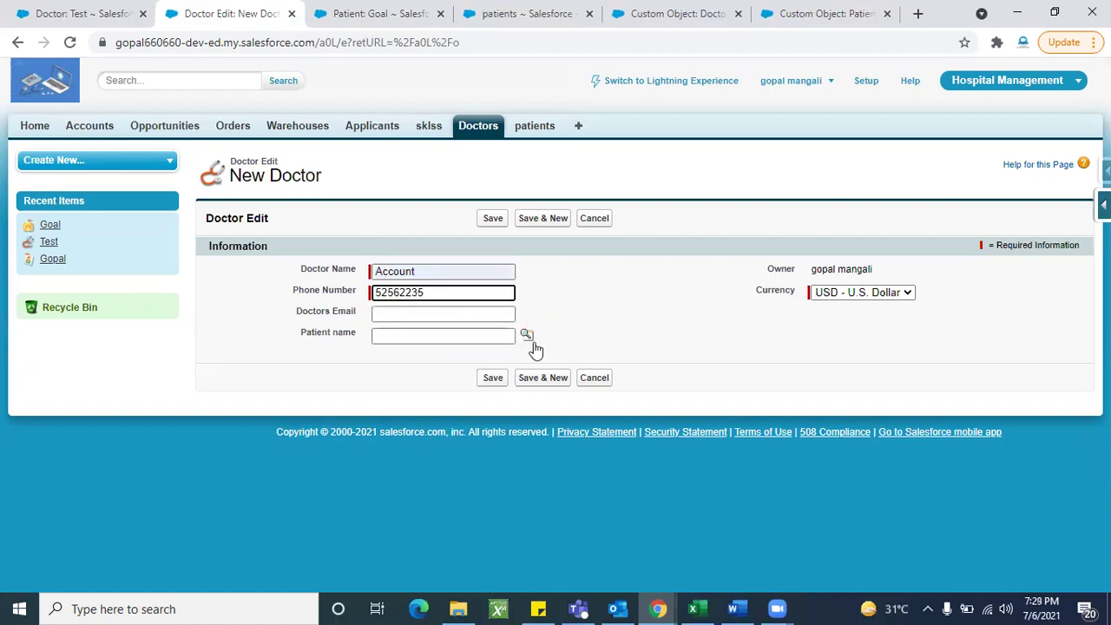
Step: Choose patient Goal in the Patient name lookup and save the doctor
{"action": "left_click", "coordinate": [526, 335]}
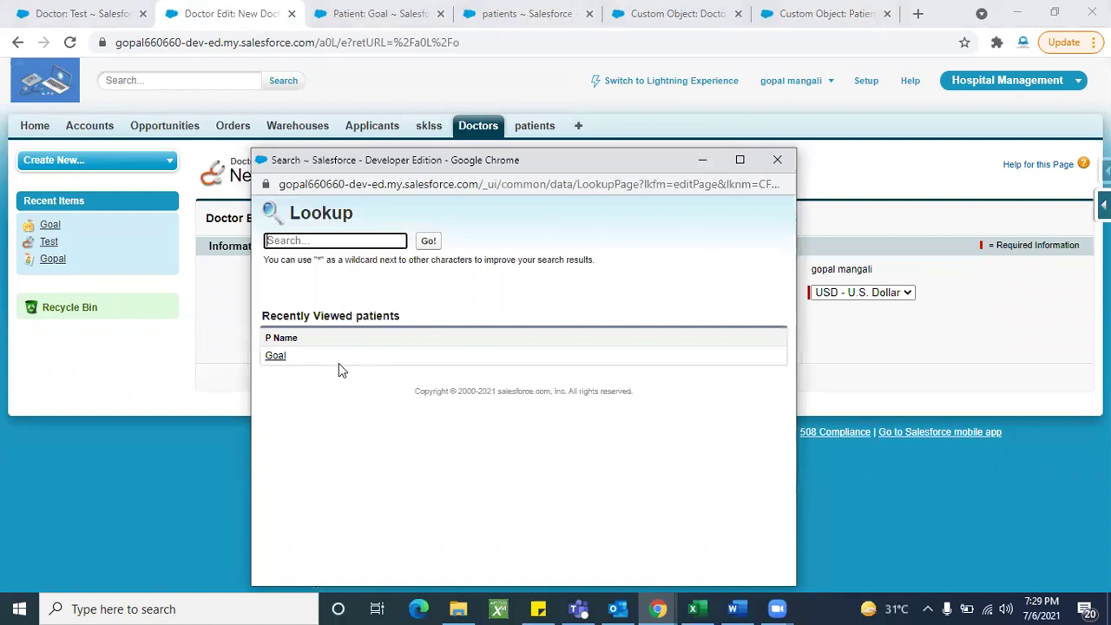
{"action": "left_click", "coordinate": [276, 357]}
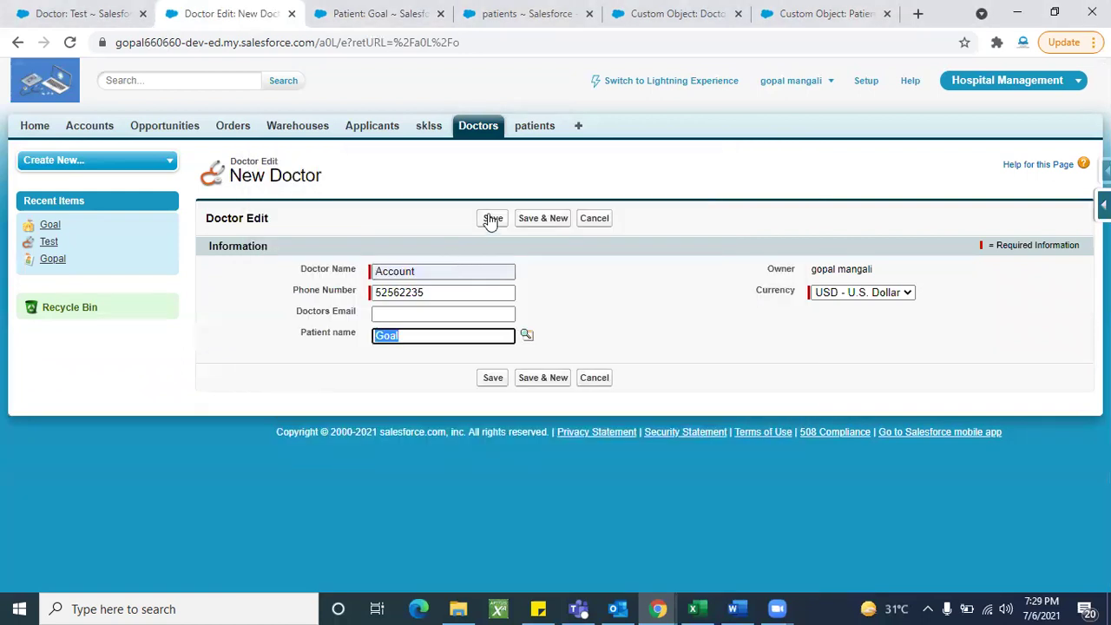
{"action": "left_click", "coordinate": [490, 219]}
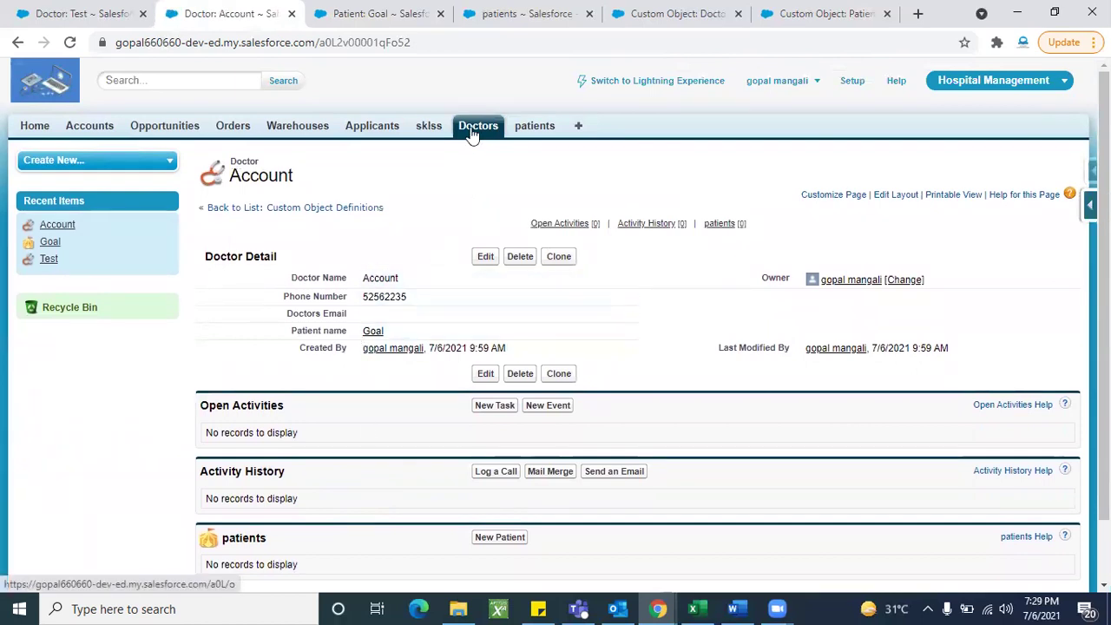
Step: Reload the Goal patient record and scroll its Doctors related list to find doctor Account
{"action": "left_click", "coordinate": [473, 131]}
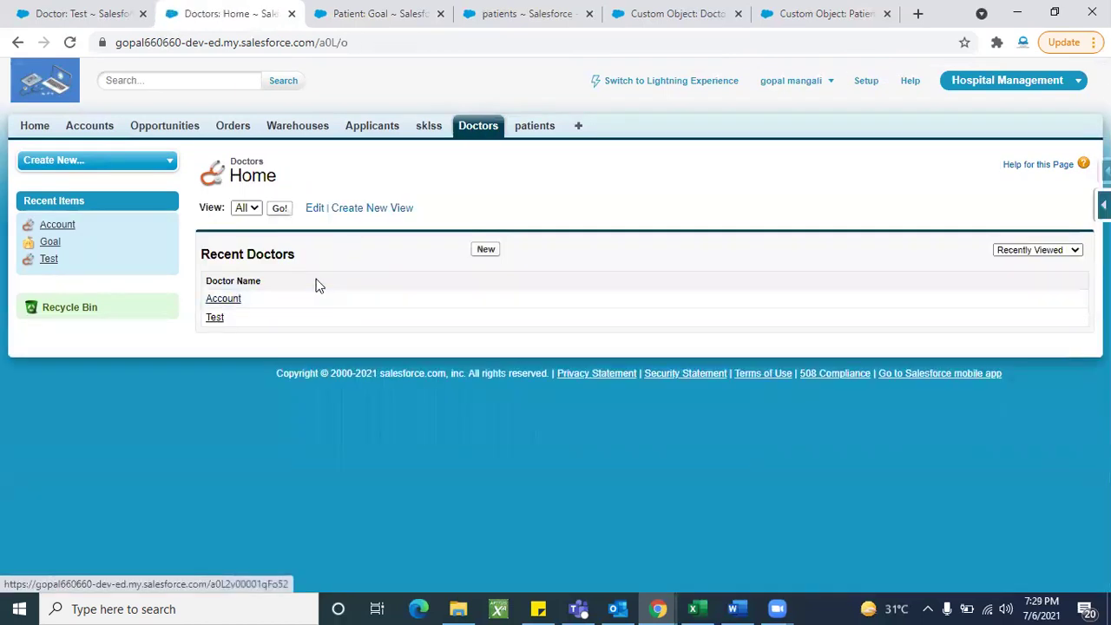
{"action": "left_click", "coordinate": [348, 26]}
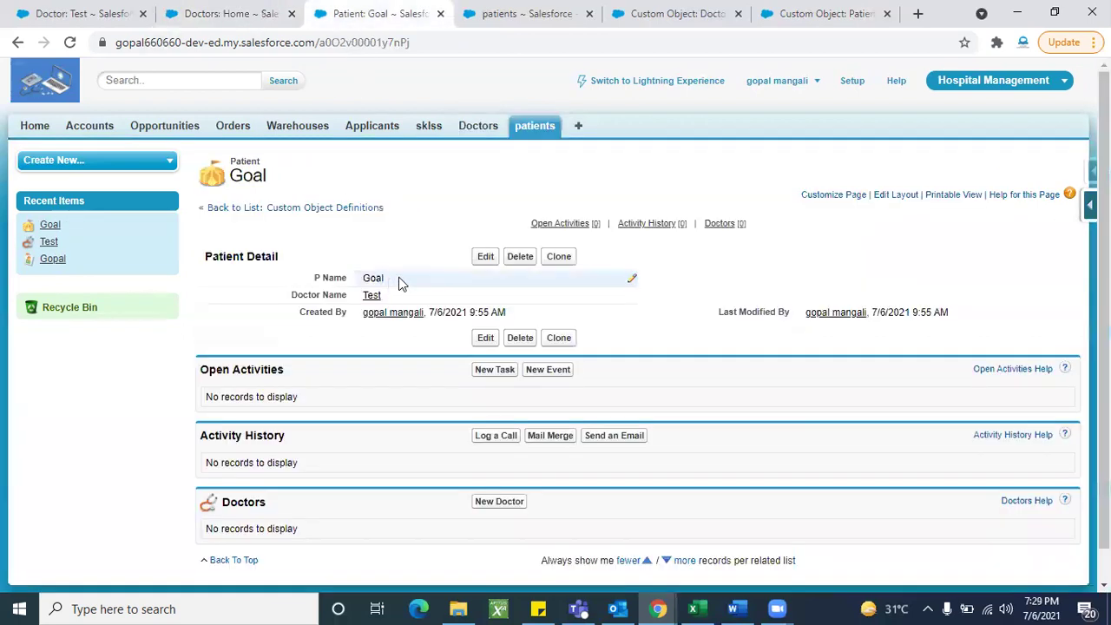
{"action": "left_click", "coordinate": [71, 45]}
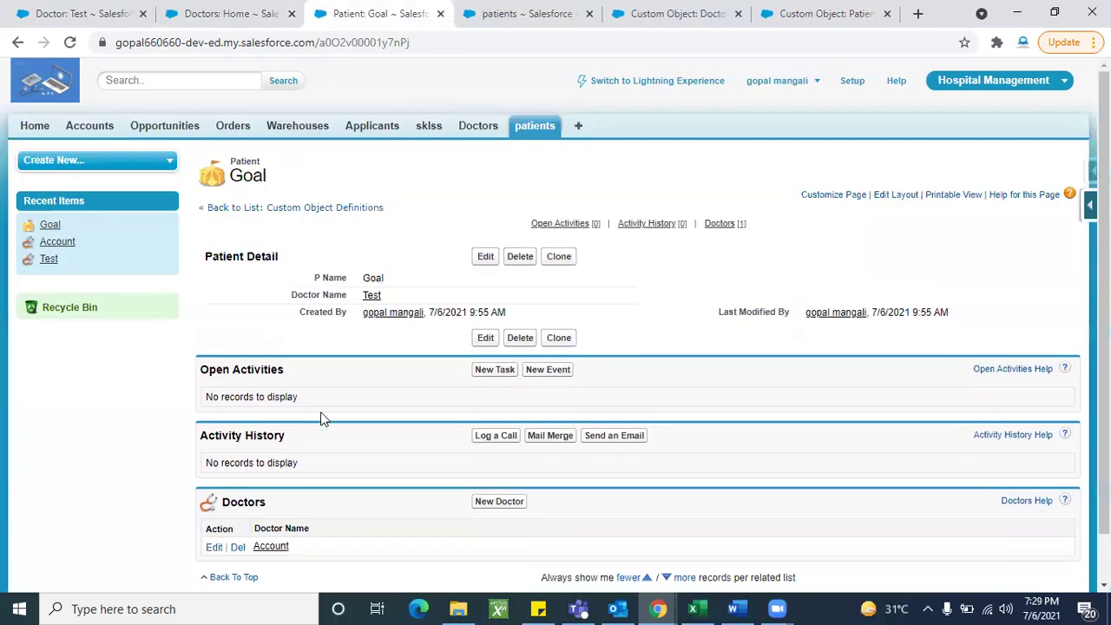
{"action": "scroll", "coordinate": [417, 512], "scroll_direction": "down", "scroll_amount": 1}
{"action": "scroll", "coordinate": [416, 512], "scroll_direction": "up", "scroll_amount": 1}
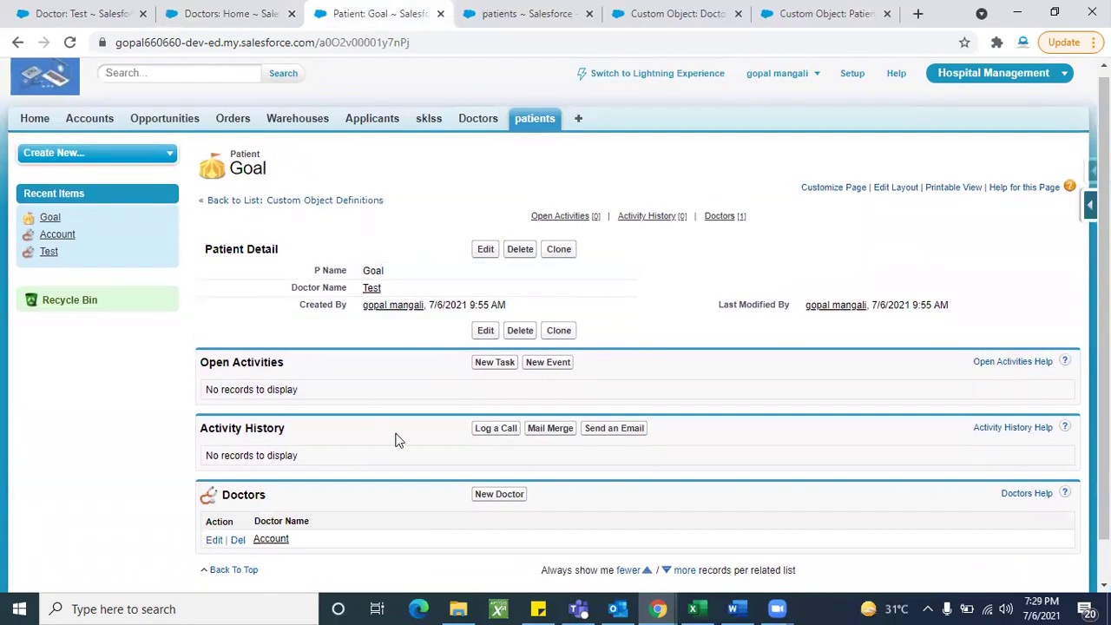
{"action": "scroll", "coordinate": [400, 440], "scroll_direction": "down", "scroll_amount": 1}
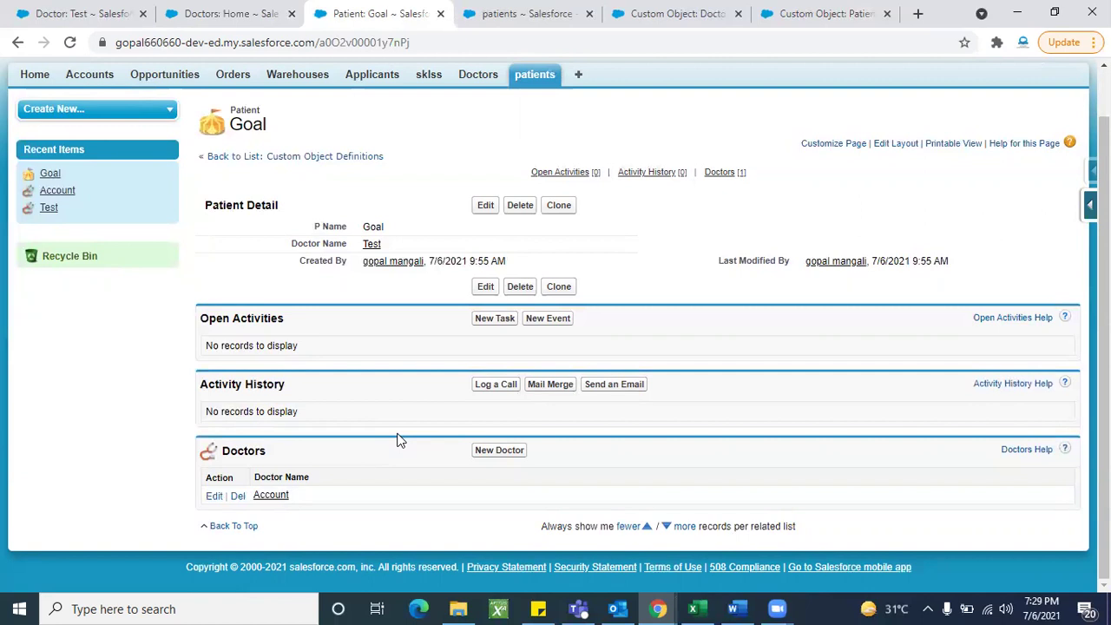
{"action": "scroll", "coordinate": [397, 440], "scroll_direction": "up", "scroll_amount": 1}
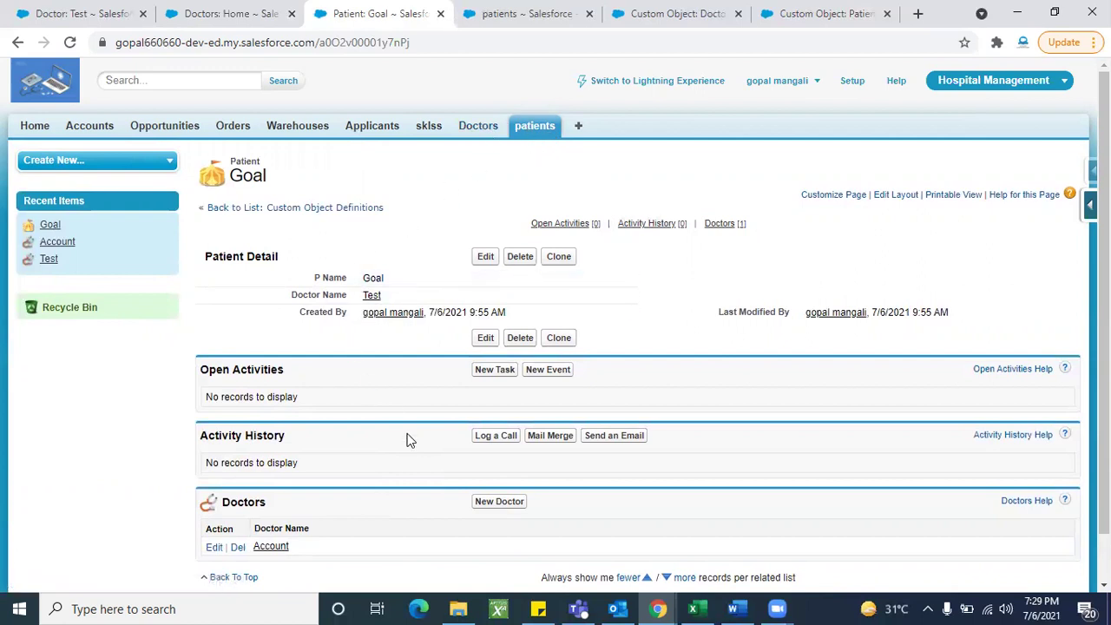
{"action": "scroll", "coordinate": [408, 440], "scroll_direction": "down", "scroll_amount": 2}
{"action": "scroll", "coordinate": [399, 422], "scroll_direction": "up", "scroll_amount": 2}
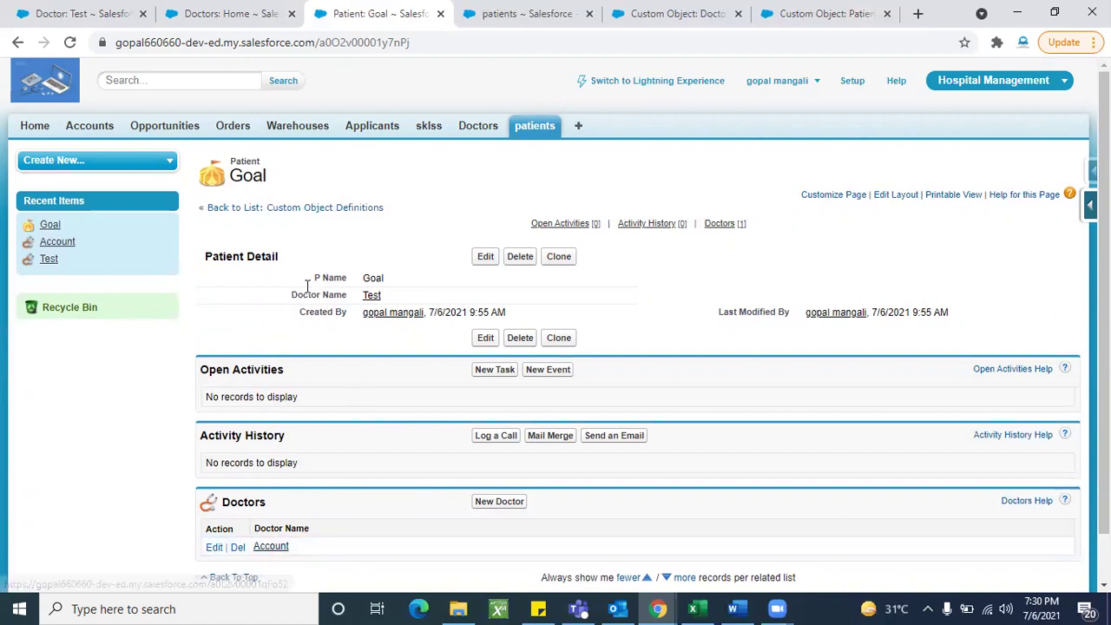
Step: Delete patient Goal, then reload Doctors and list All doctors, showing Account and Test
{"action": "left_click", "coordinate": [518, 256]}
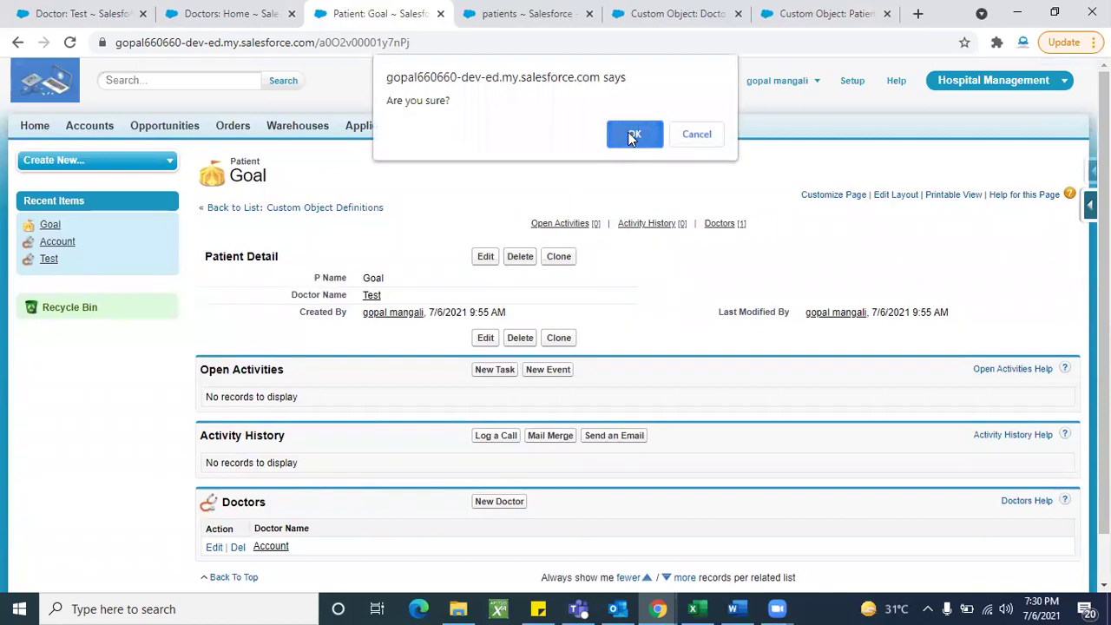
{"action": "left_click", "coordinate": [634, 134]}
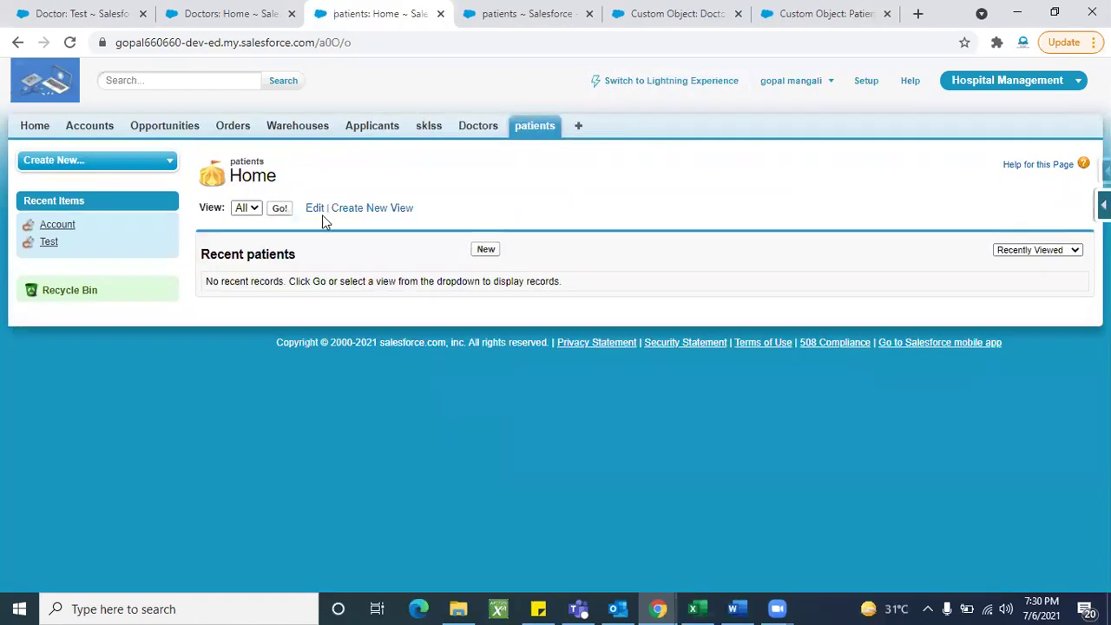
{"action": "left_click", "coordinate": [230, 15]}
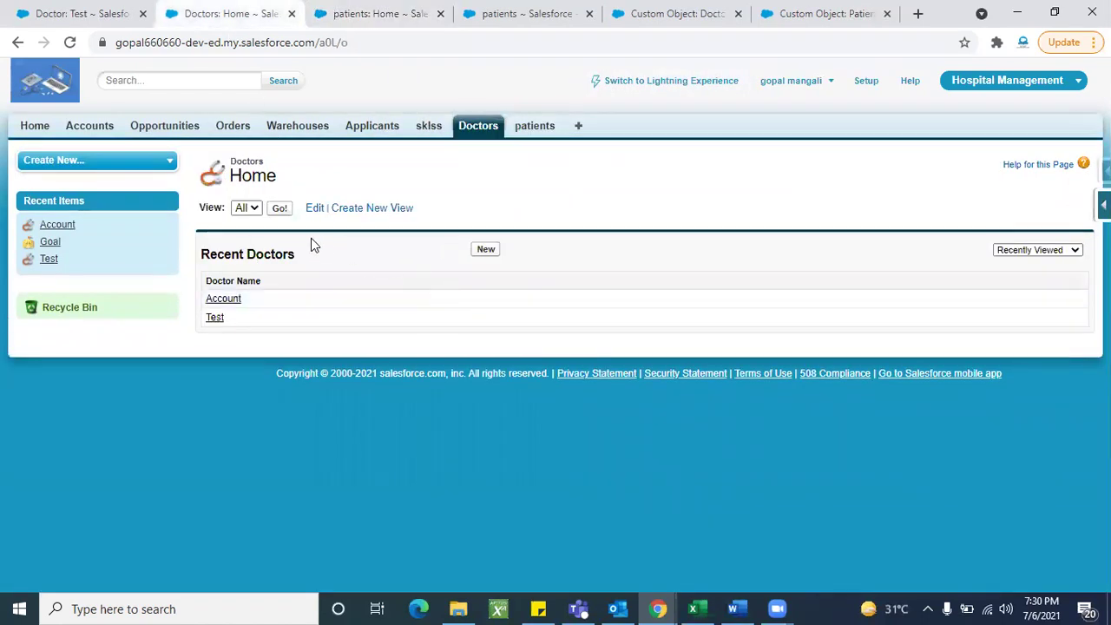
{"action": "left_click", "coordinate": [69, 41]}
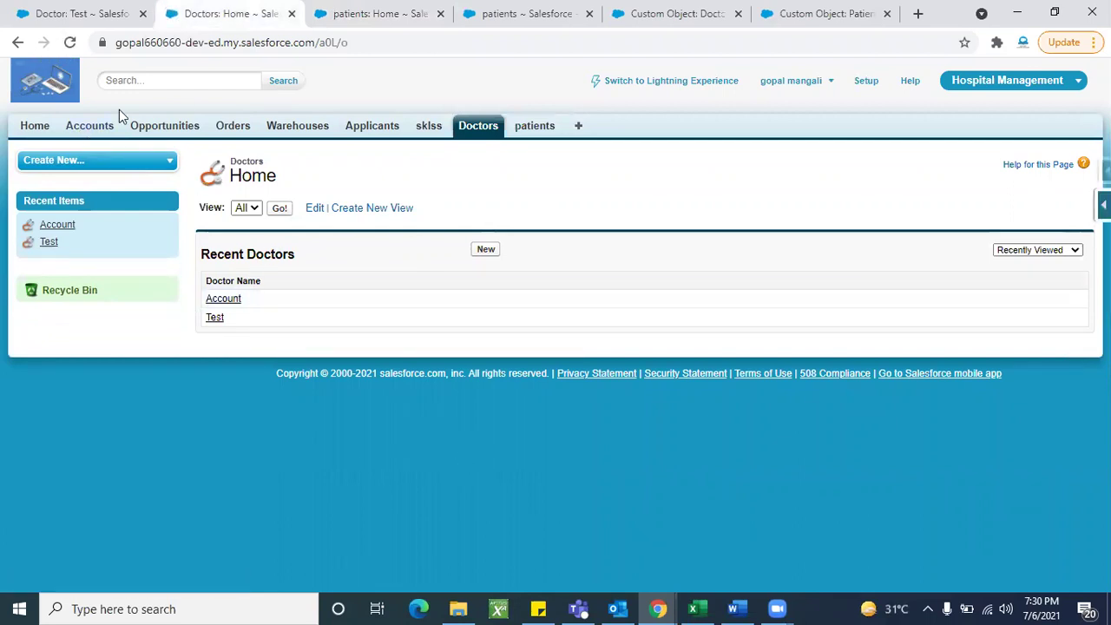
{"action": "left_click", "coordinate": [73, 49]}
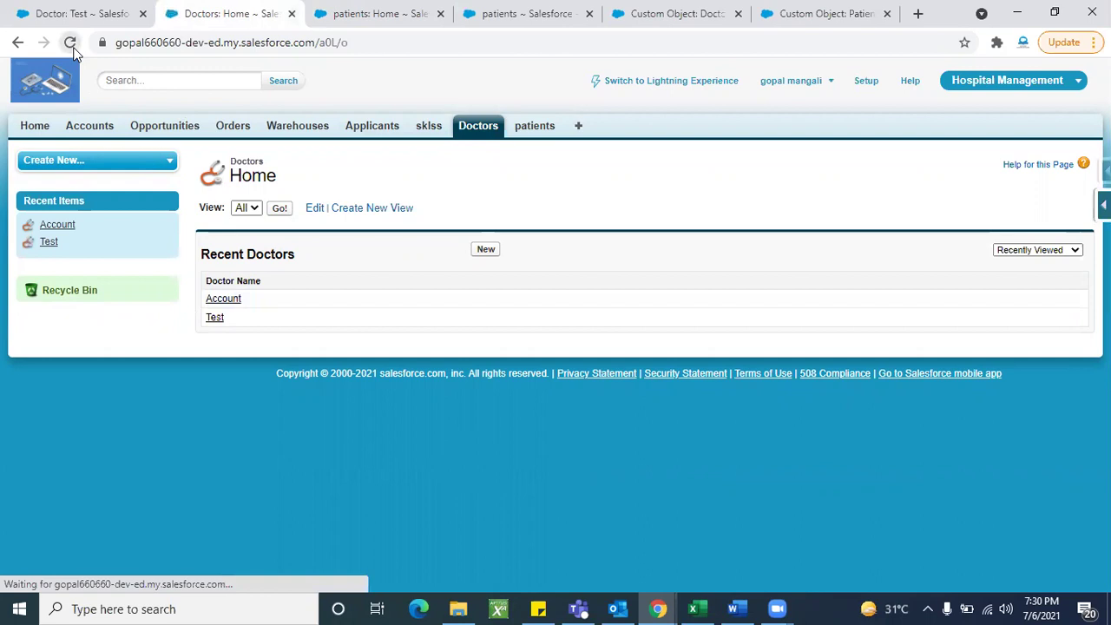
{"action": "left_click", "coordinate": [276, 210]}
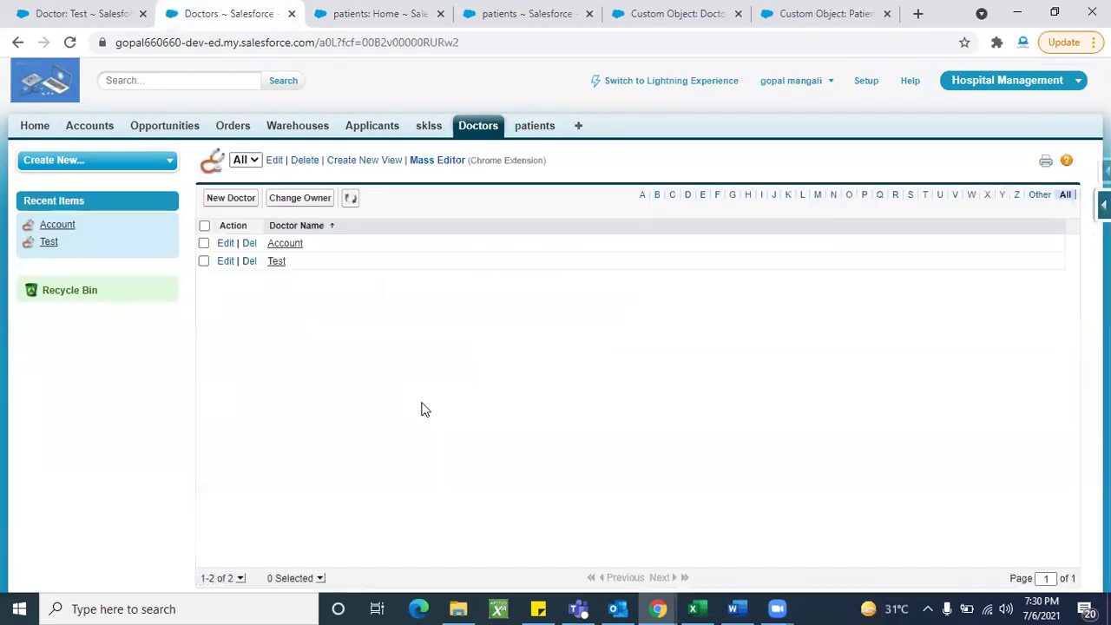
Step: List all patients, then return to the doctors list and review doctor Account's record
{"action": "left_click", "coordinate": [374, 14]}
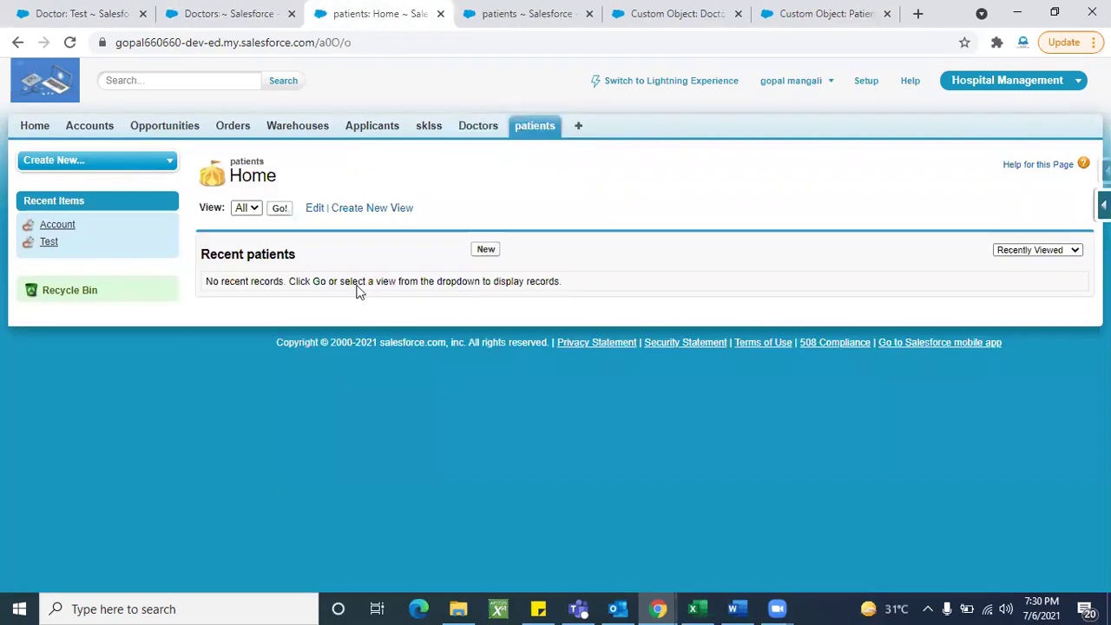
{"action": "left_click", "coordinate": [280, 208]}
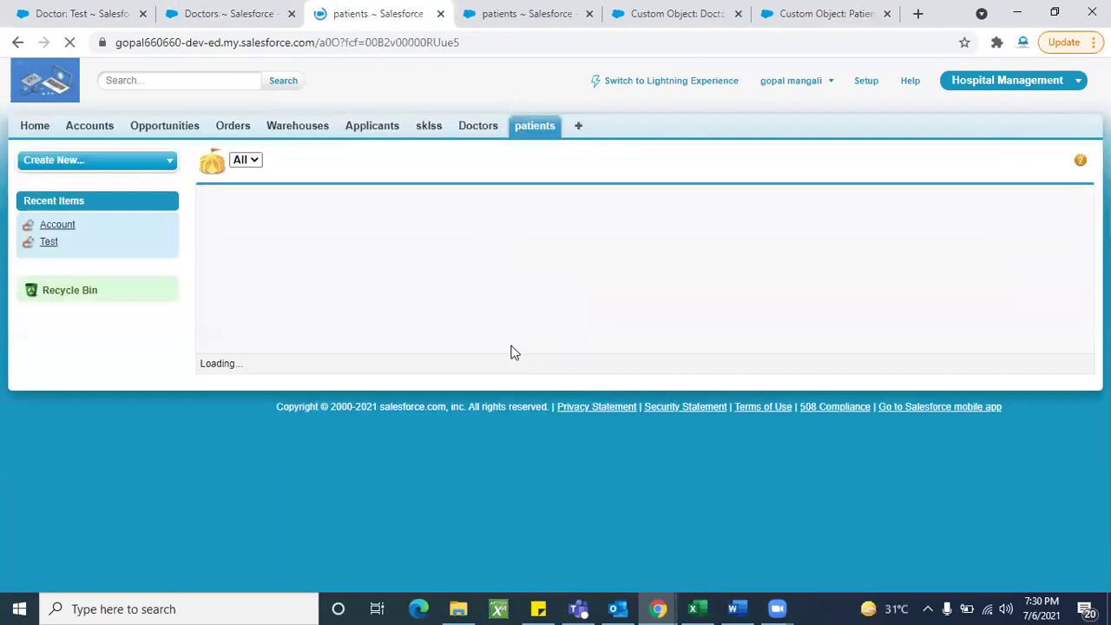
{"action": "left_click", "coordinate": [273, 24]}
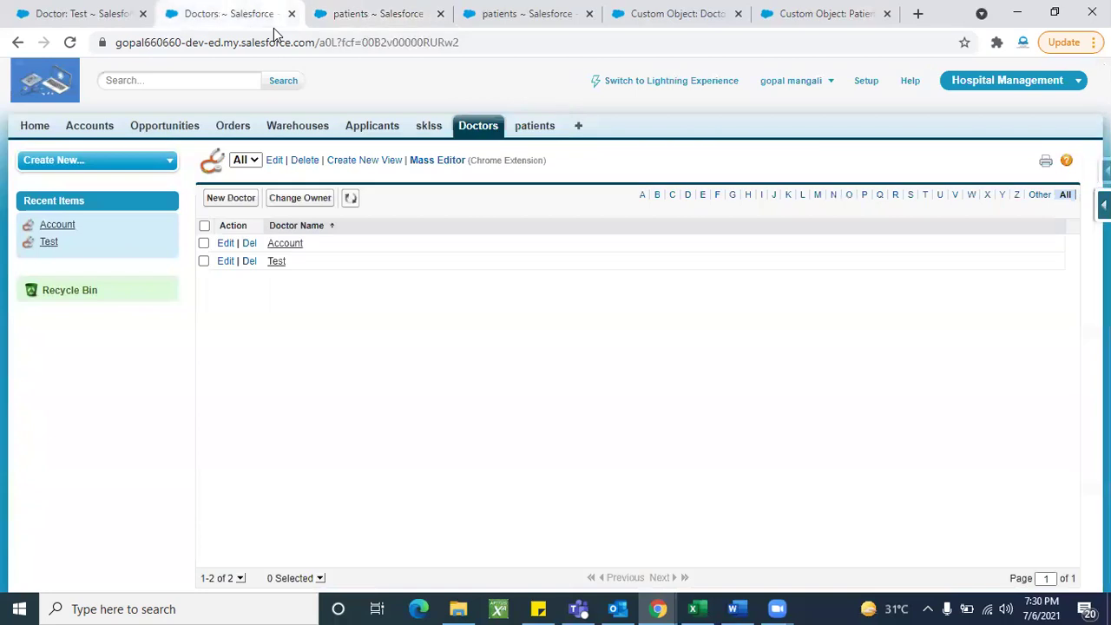
{"action": "left_click", "coordinate": [296, 249]}
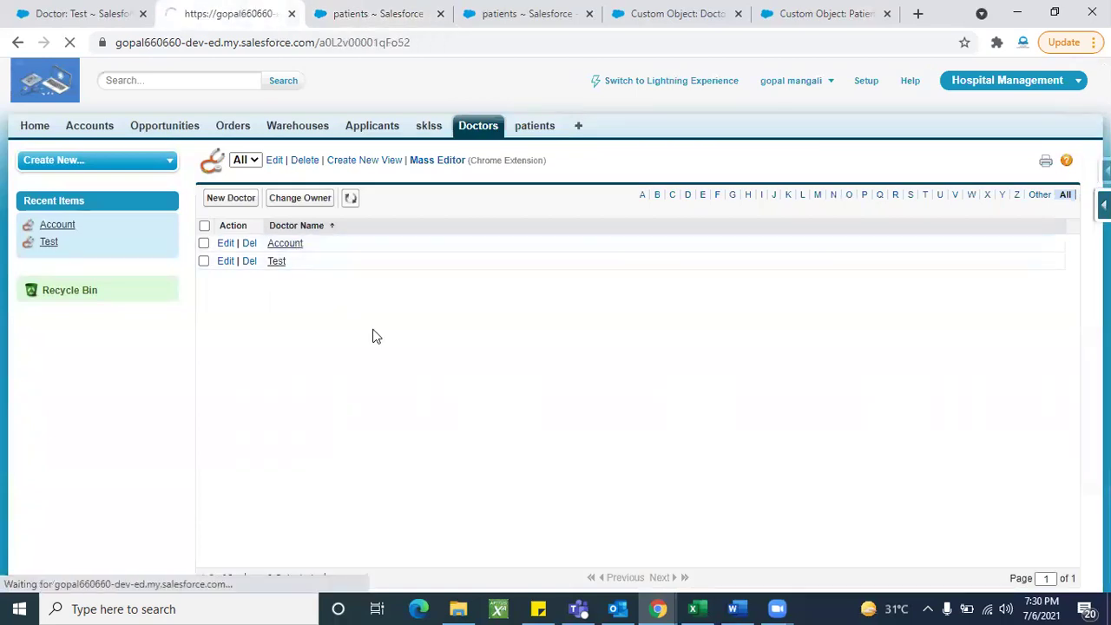
{"action": "scroll", "coordinate": [408, 434], "scroll_direction": "down", "scroll_amount": 2}
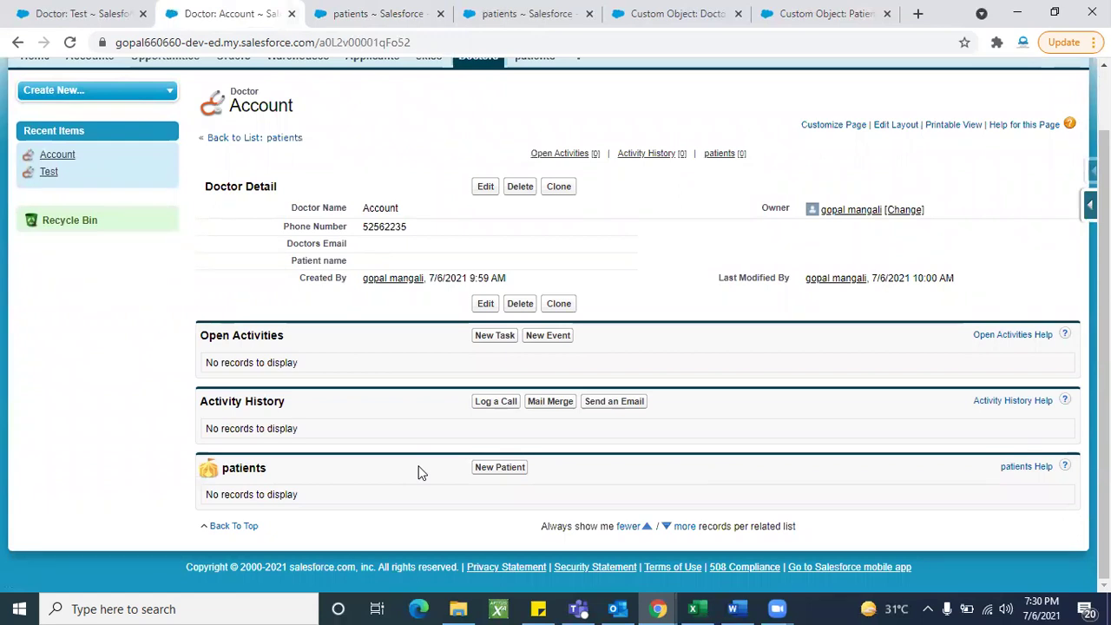
{"action": "scroll", "coordinate": [417, 471], "scroll_direction": "up", "scroll_amount": 2}
Step: Open doctor Test's record from the Doctors home and review it
{"action": "left_click", "coordinate": [216, 208]}
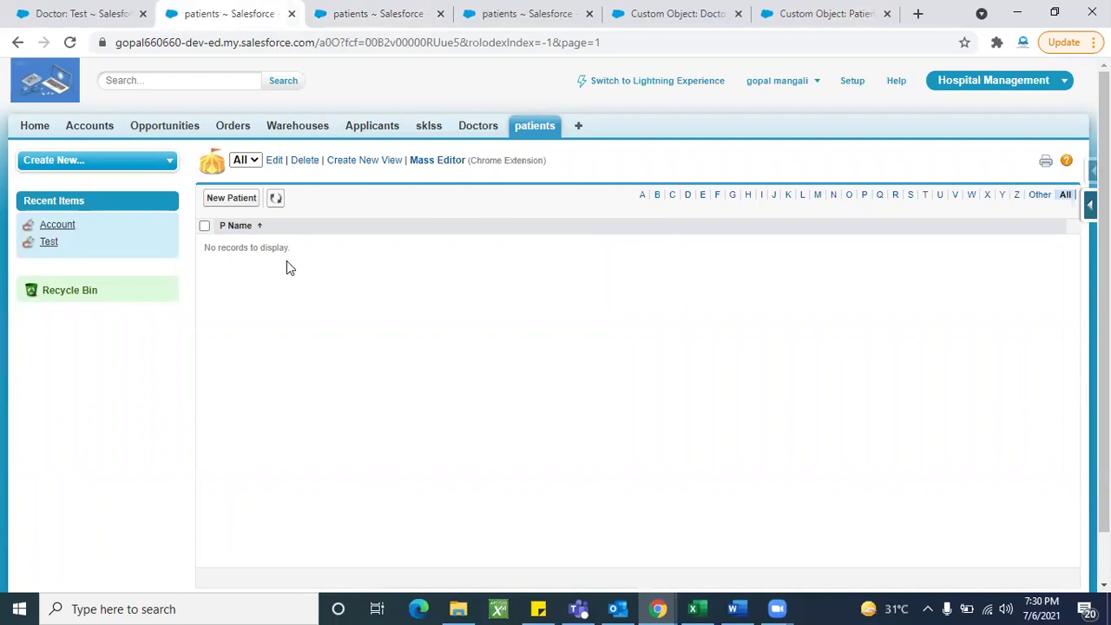
{"action": "left_click", "coordinate": [470, 131]}
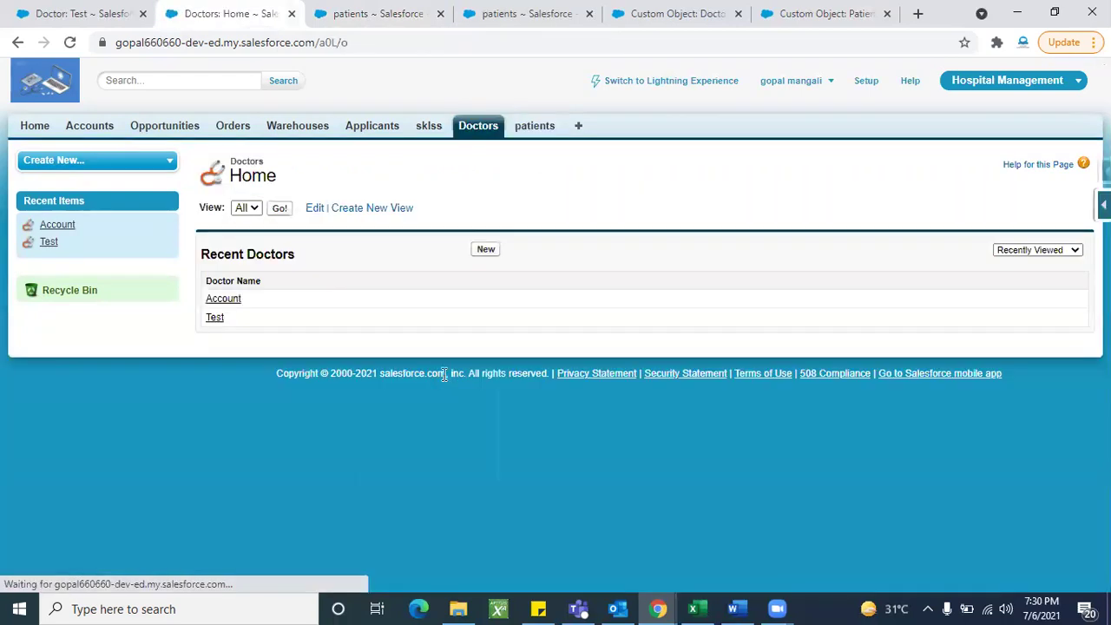
{"action": "left_click", "coordinate": [214, 318]}
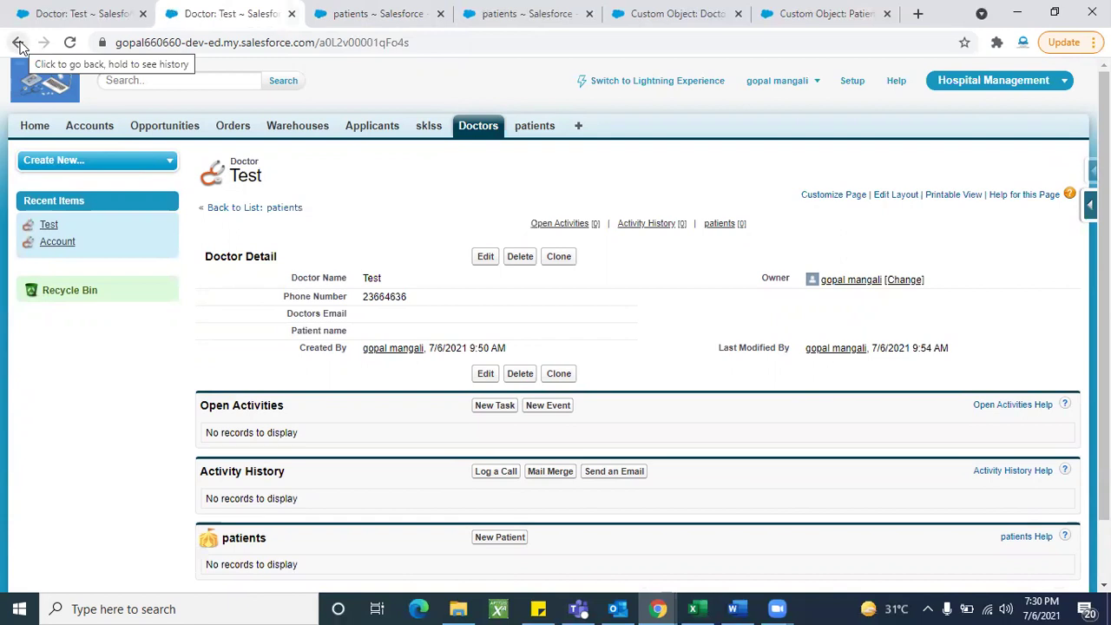
{"action": "left_click", "coordinate": [19, 46]}
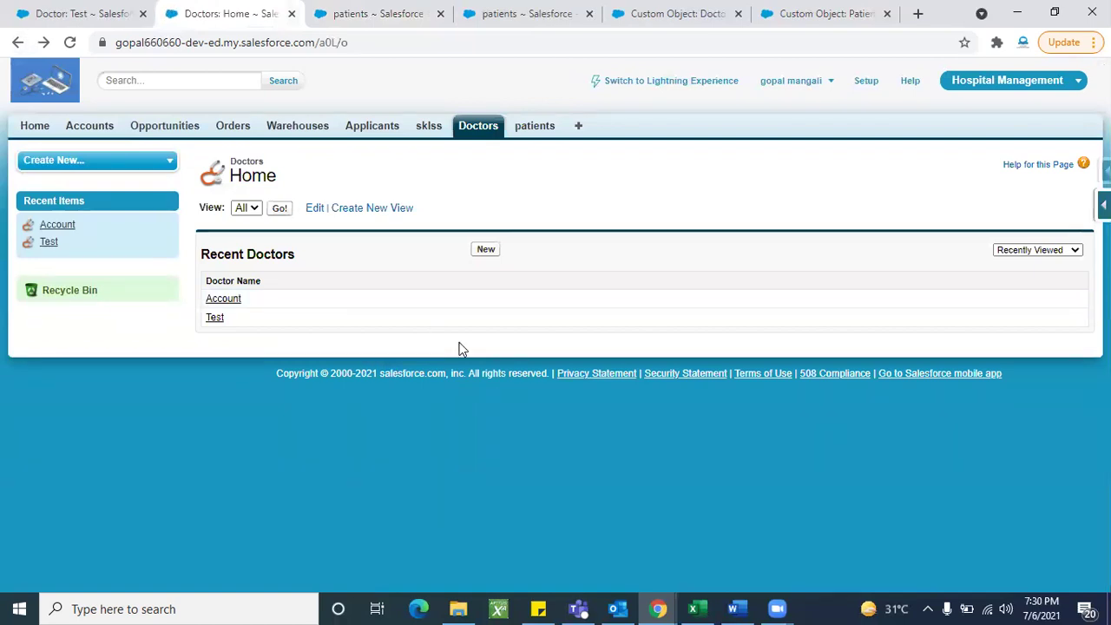
Step: Review doctor Account's record again before moving to the patients section
{"action": "left_click", "coordinate": [225, 299]}
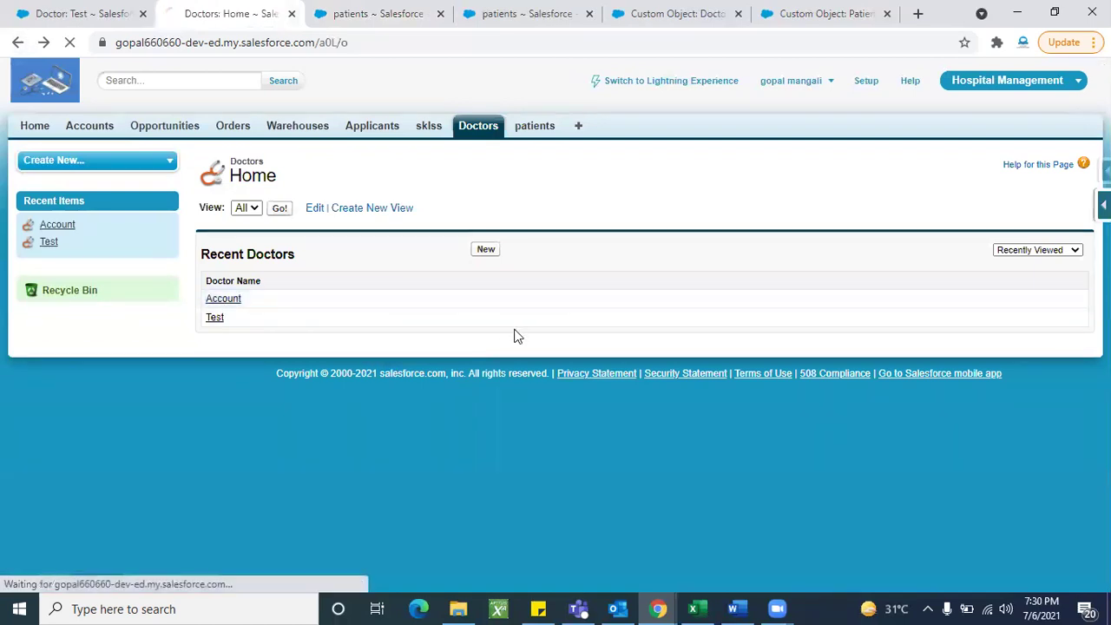
{"action": "scroll", "coordinate": [405, 454], "scroll_direction": "down", "scroll_amount": 2}
{"action": "scroll", "coordinate": [404, 454], "scroll_direction": "up", "scroll_amount": 2}
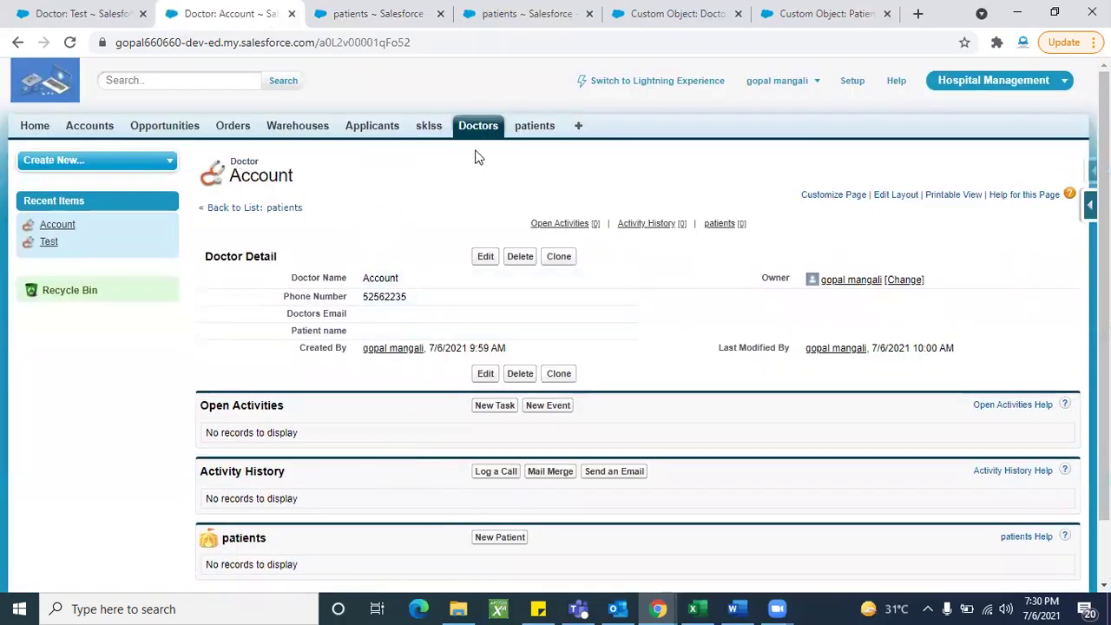
{"action": "left_click", "coordinate": [543, 130]}
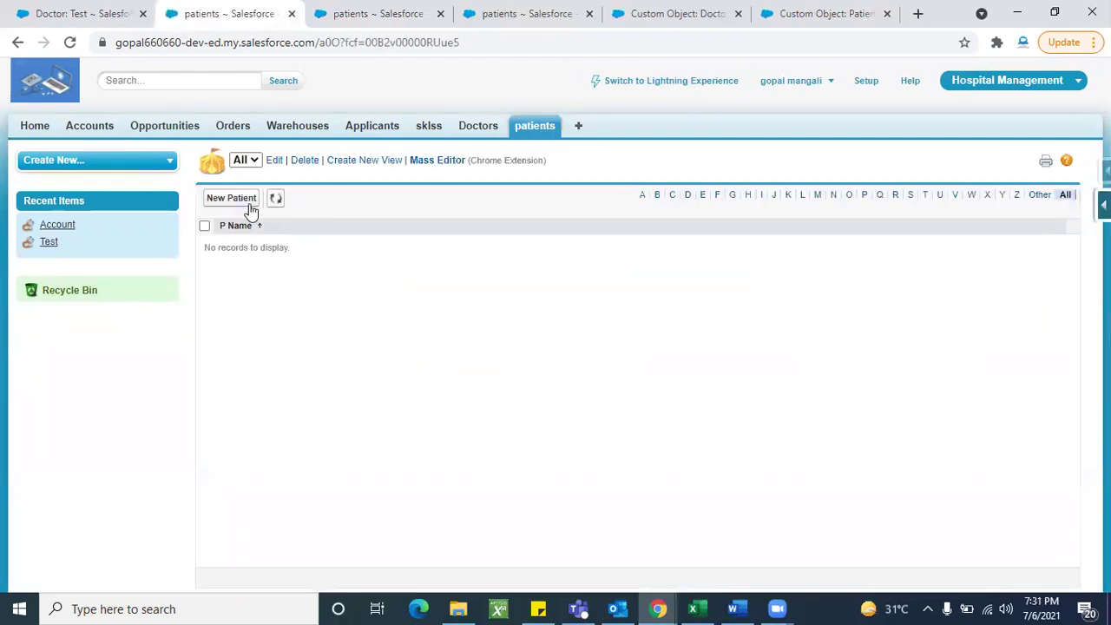
Step: Create a new patient with a typed P Name and Doctor Name Account, and save it
{"action": "left_click", "coordinate": [243, 206]}
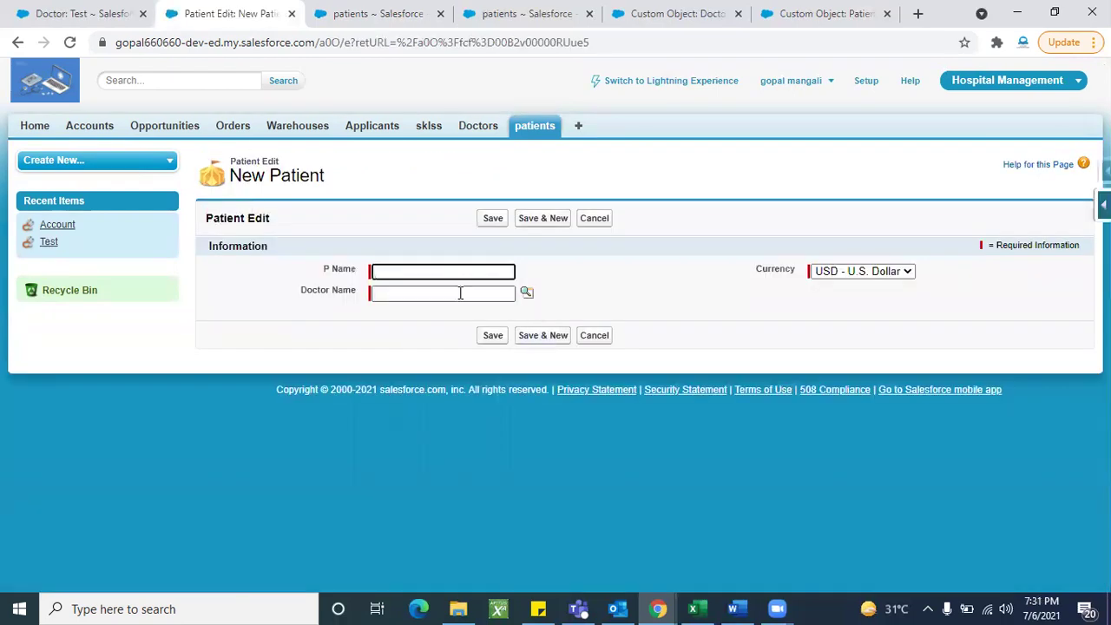
{"action": "left_click", "coordinate": [420, 271]}
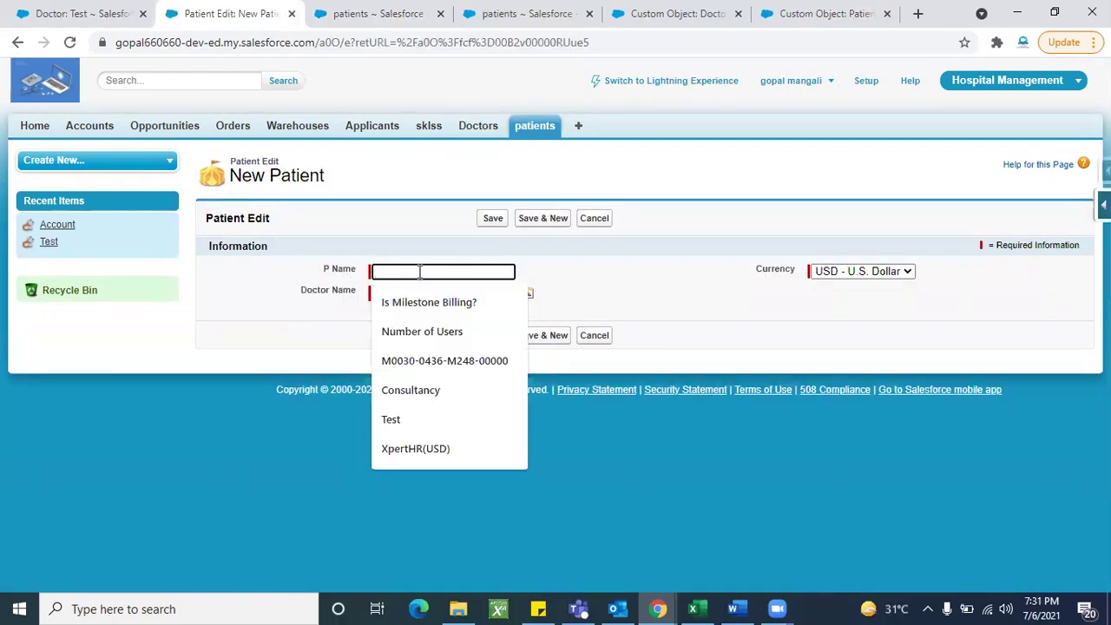
{"action": "type", "text": "gopal"}
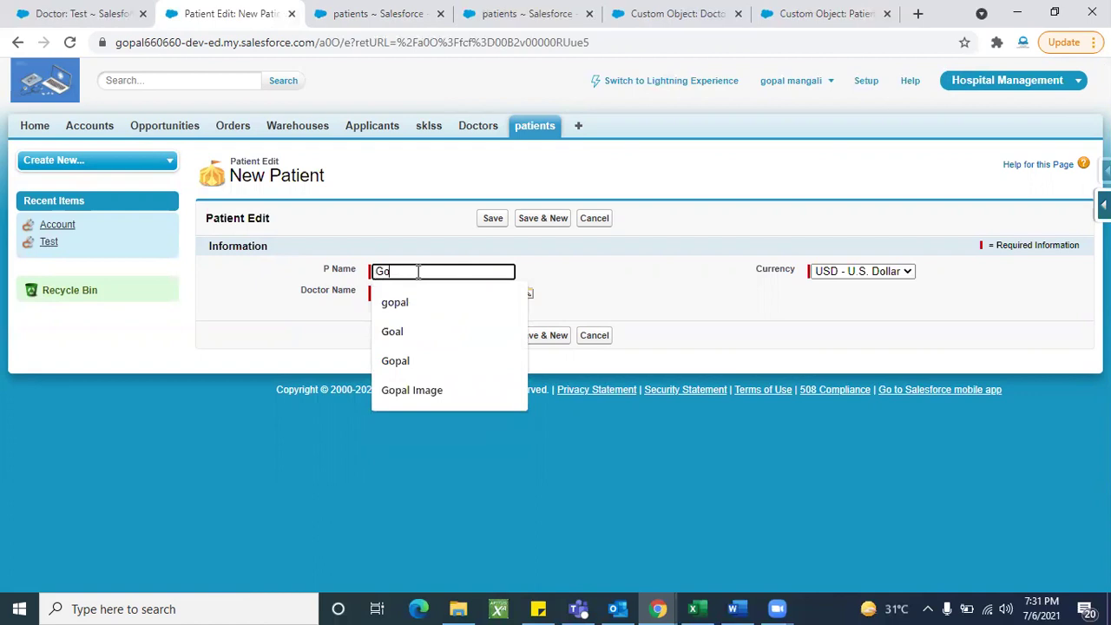
{"action": "left_click", "coordinate": [412, 302]}
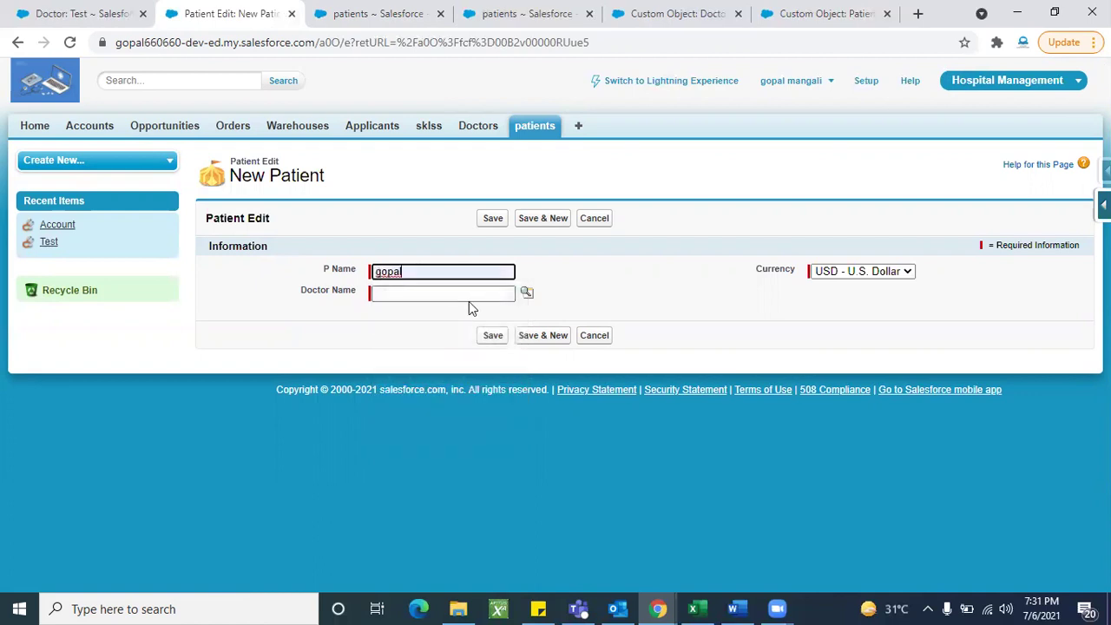
{"action": "left_click", "coordinate": [527, 295]}
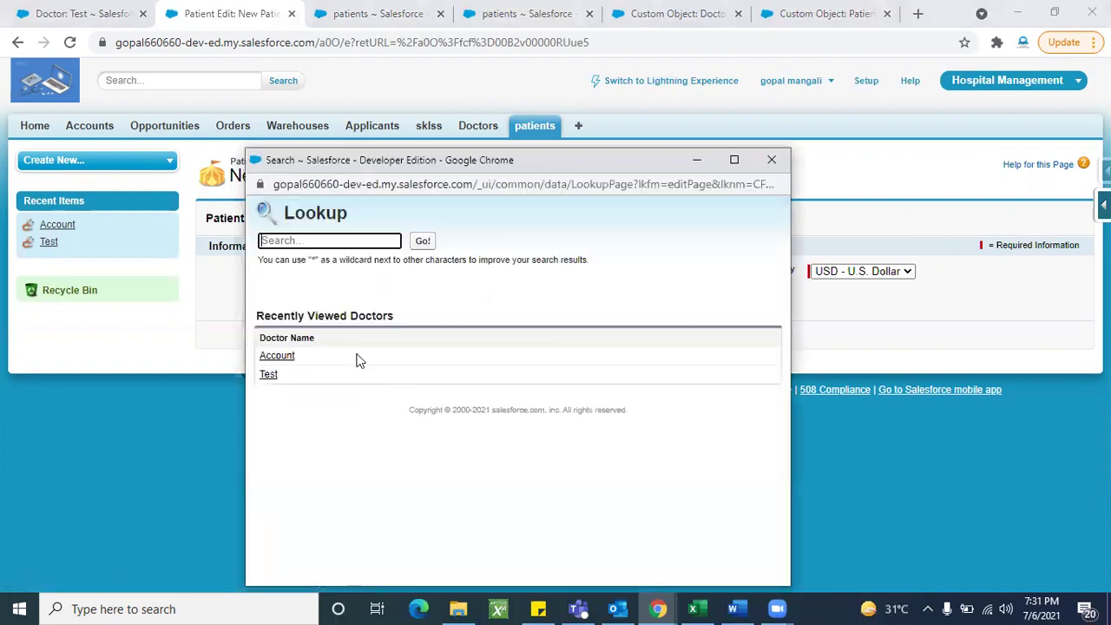
{"action": "left_click", "coordinate": [279, 356]}
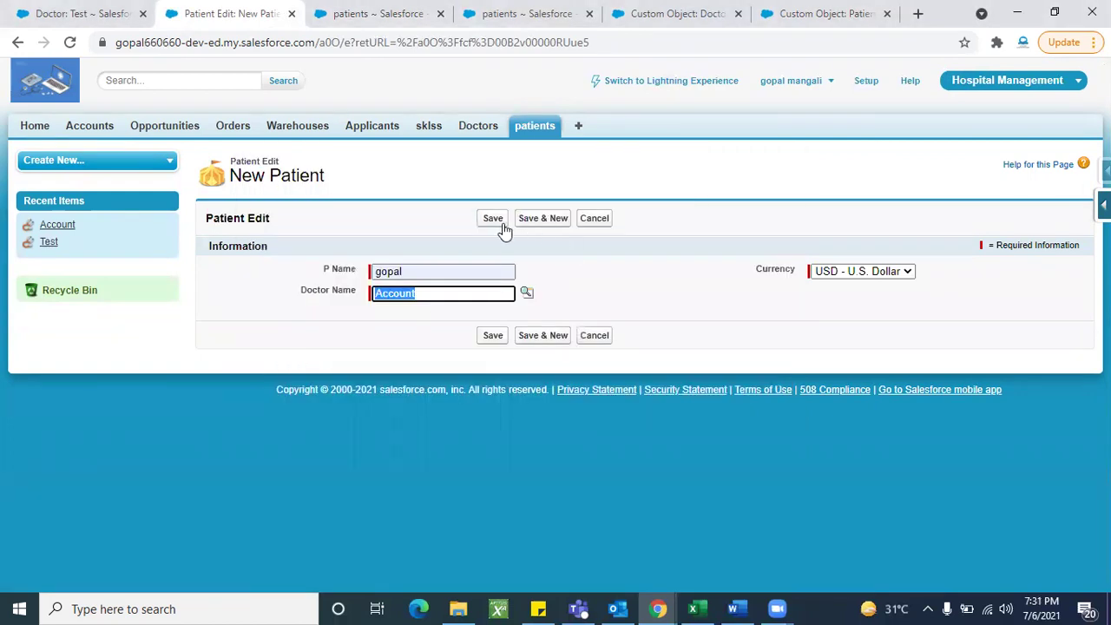
{"action": "left_click", "coordinate": [495, 223]}
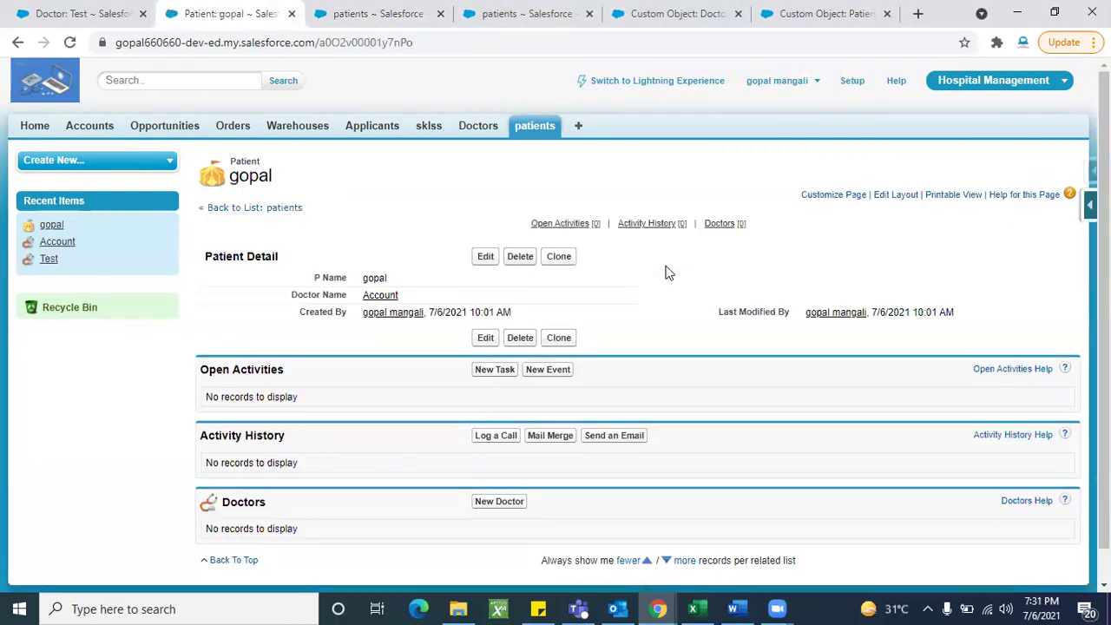
Step: Reload the saved patient record and start deleting it
{"action": "scroll", "coordinate": [416, 234], "scroll_direction": "down", "scroll_amount": 1}
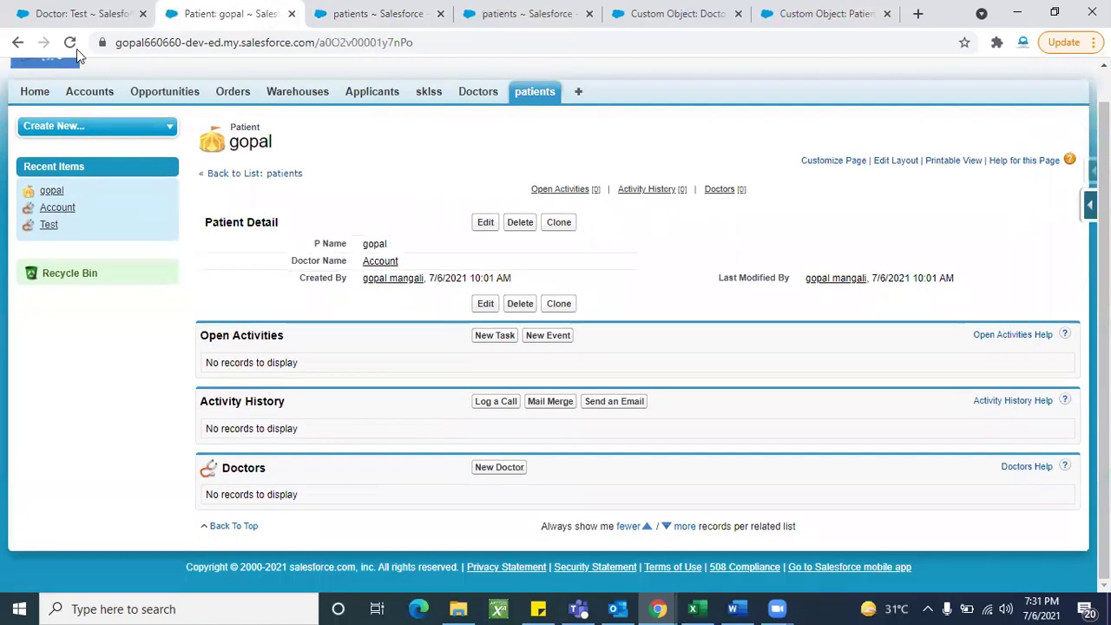
{"action": "left_click", "coordinate": [74, 50]}
{"action": "scroll", "coordinate": [358, 491], "scroll_direction": "up", "scroll_amount": 1}
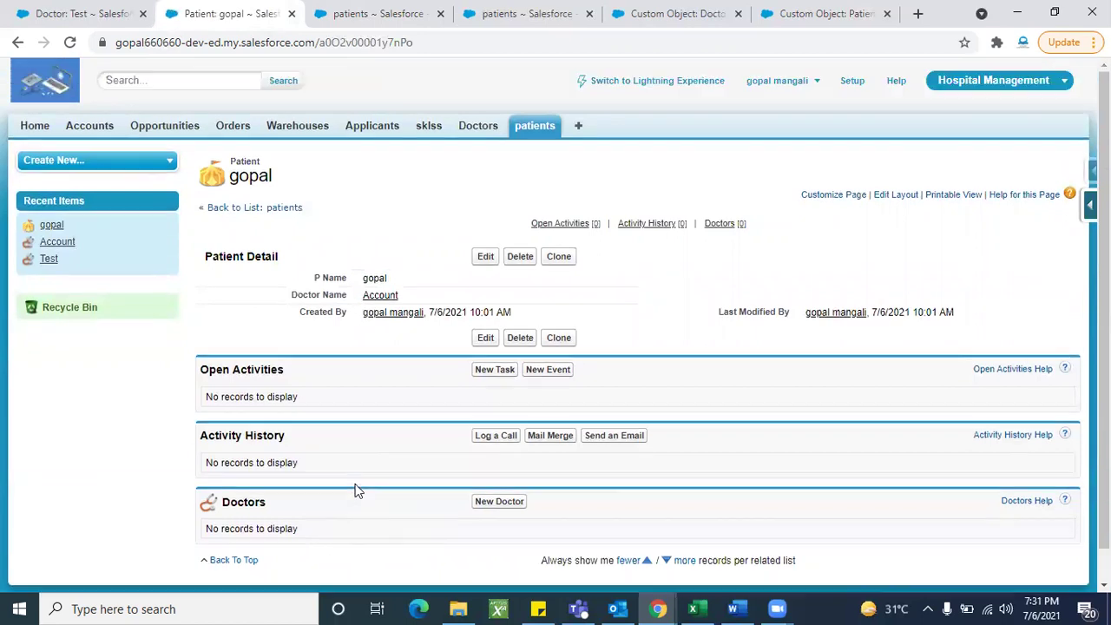
{"action": "left_click", "coordinate": [519, 258]}
Step: Confirm the patient deletion and open doctor Account from the All doctors list
{"action": "left_click", "coordinate": [632, 135]}
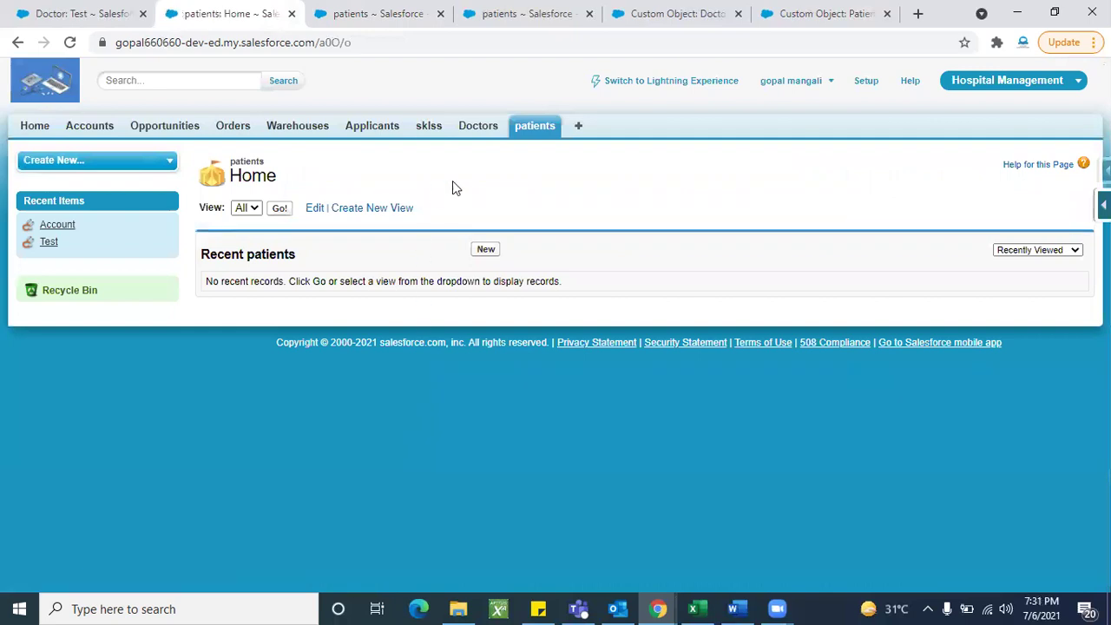
{"action": "left_click", "coordinate": [468, 137]}
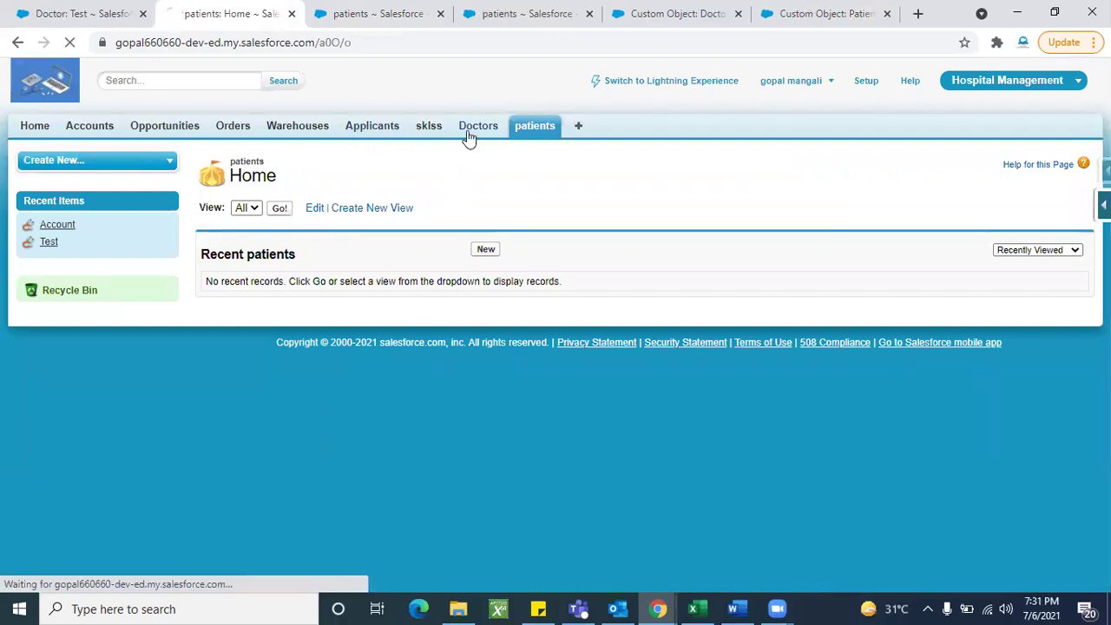
{"action": "left_click", "coordinate": [278, 211]}
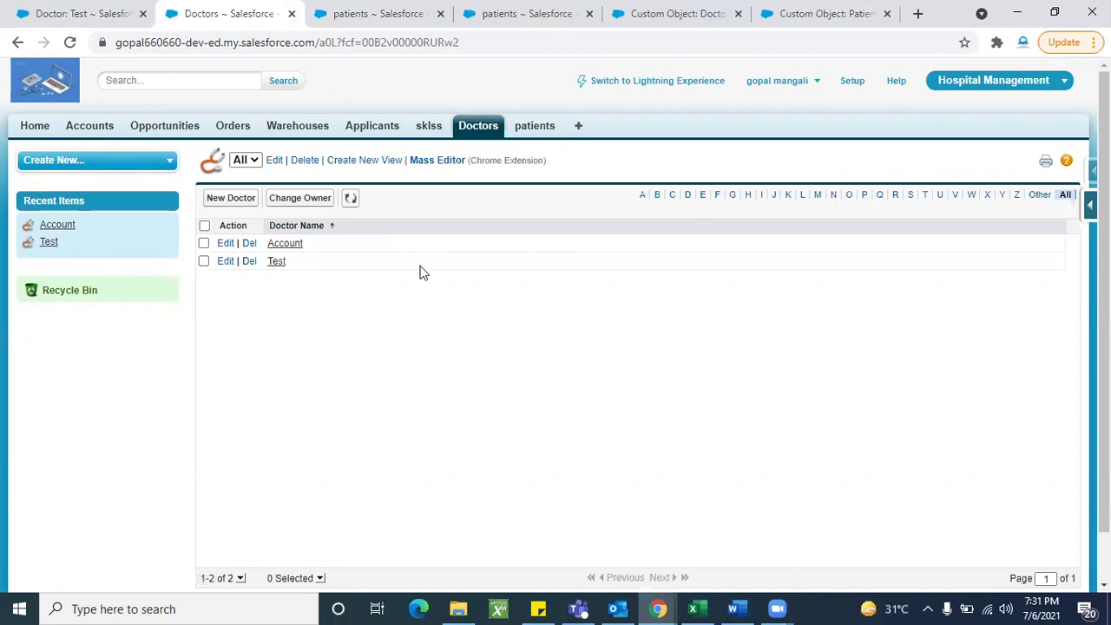
{"action": "left_click", "coordinate": [291, 246]}
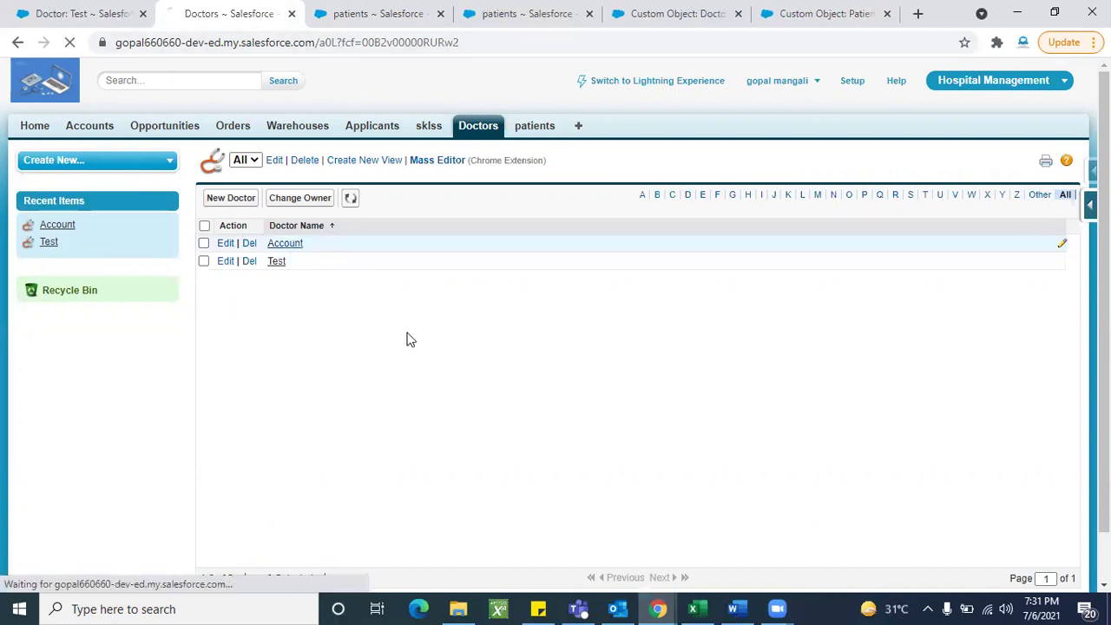
{"action": "scroll", "coordinate": [401, 428], "scroll_direction": "down", "scroll_amount": 1}
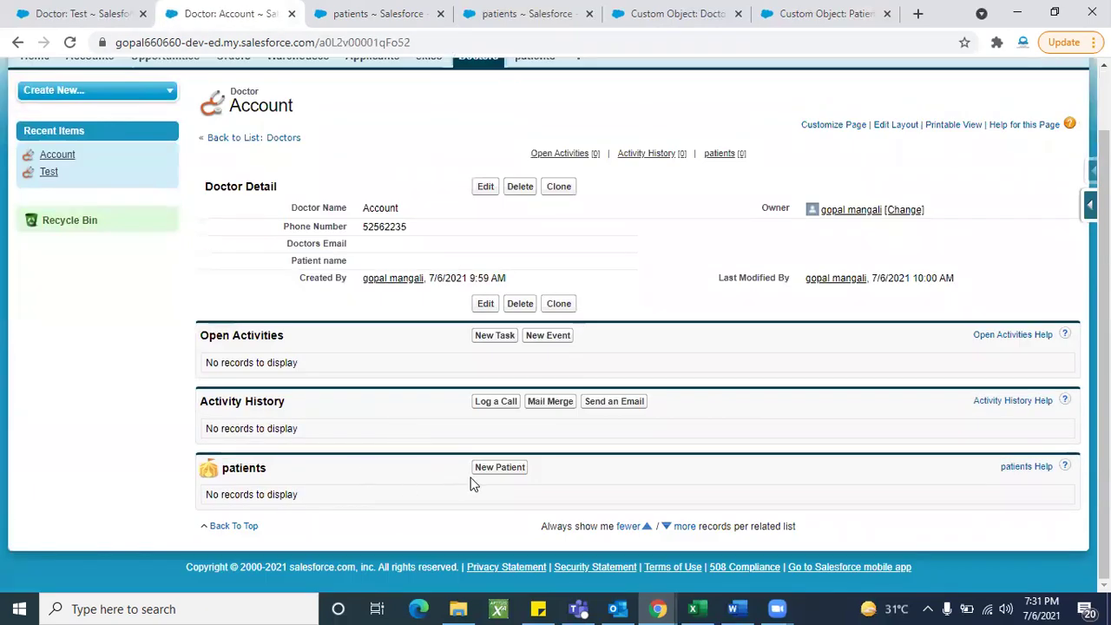
Step: Edit doctor Account, find no patients in the Patient name lookup, and cancel the edit
{"action": "left_click", "coordinate": [485, 186]}
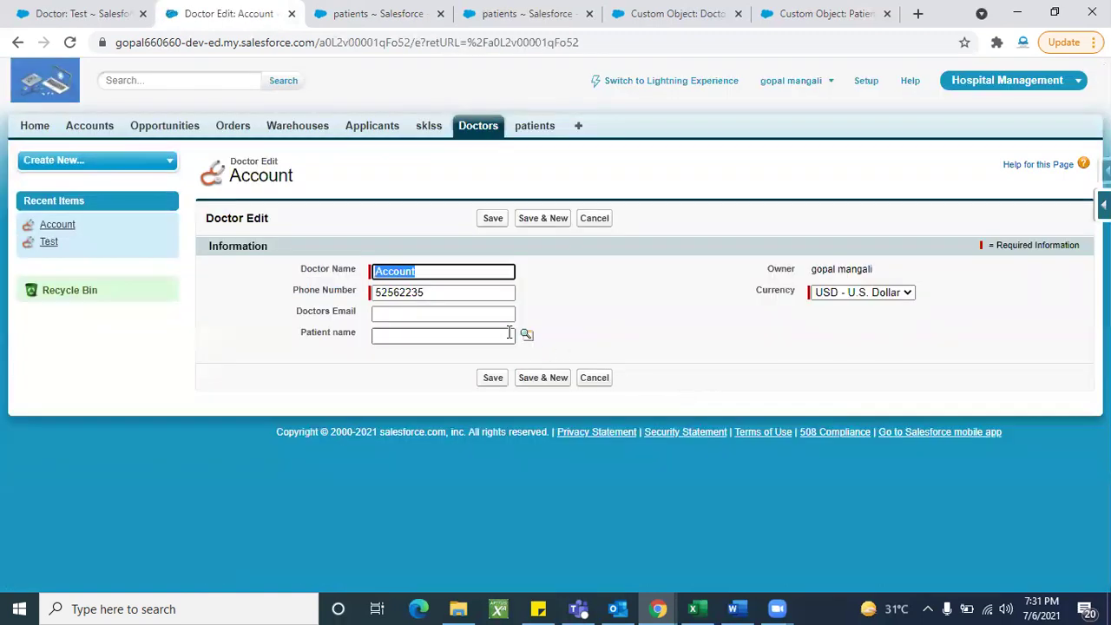
{"action": "left_click", "coordinate": [526, 337]}
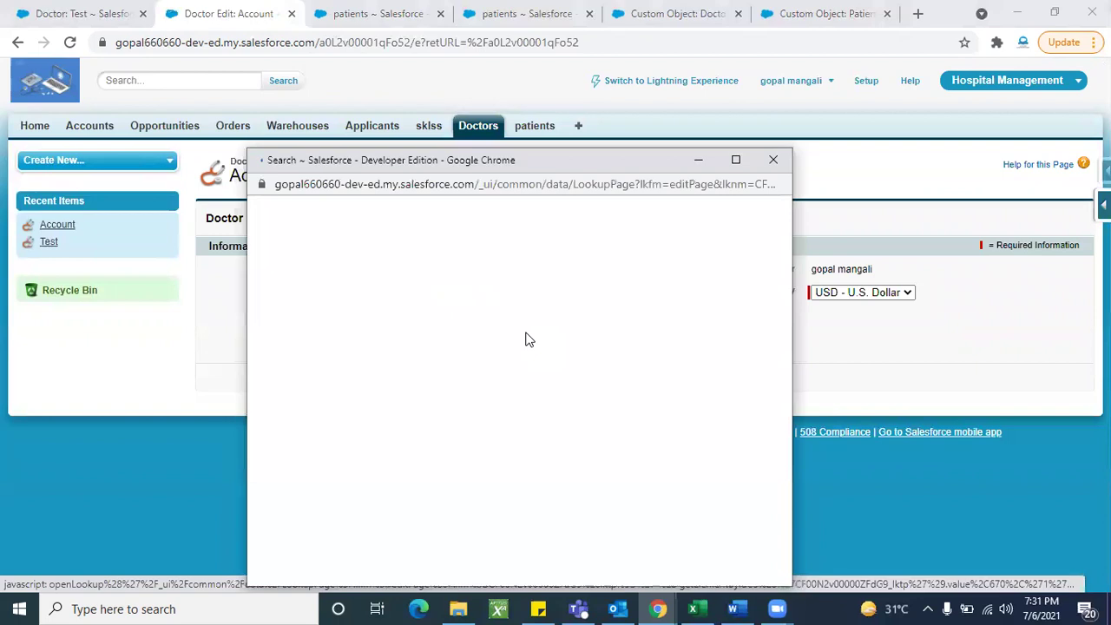
{"action": "left_click", "coordinate": [423, 241]}
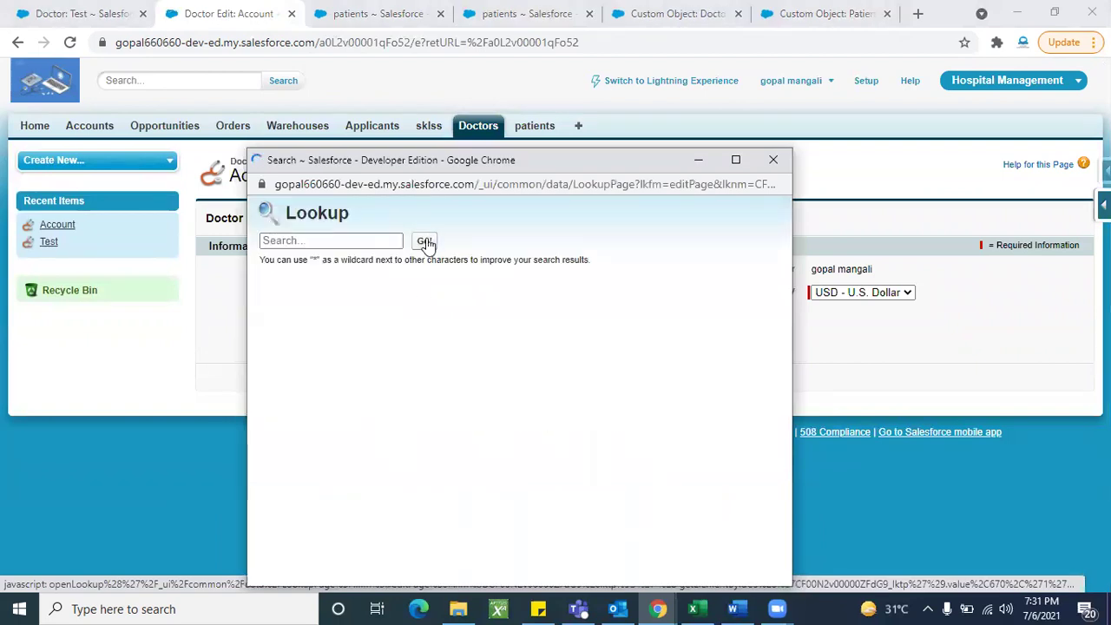
{"action": "left_click", "coordinate": [769, 167]}
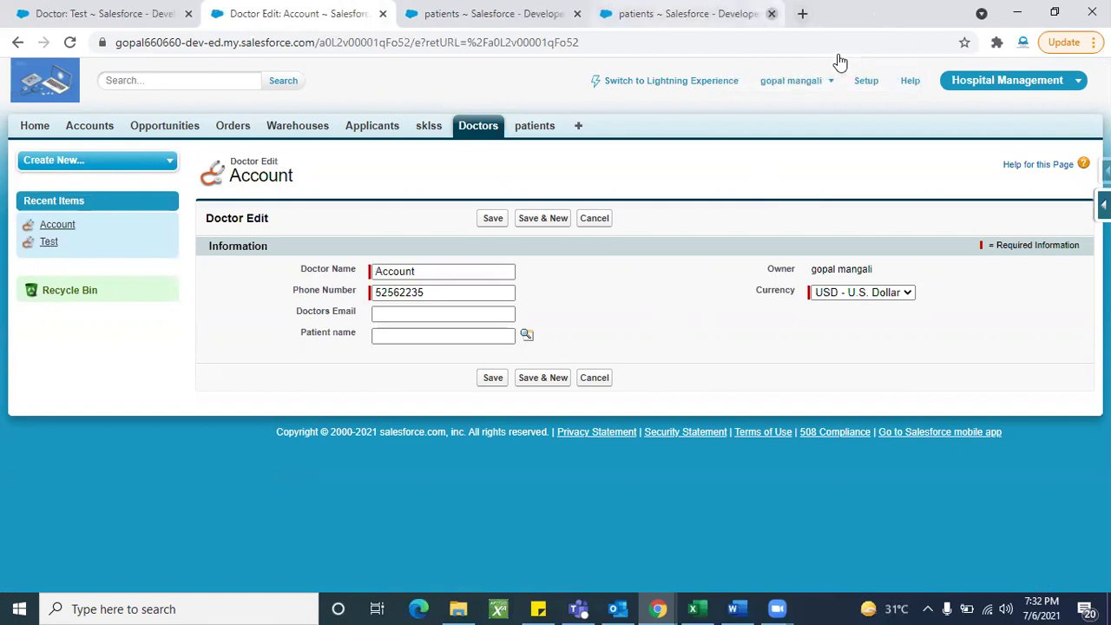
{"action": "left_click", "coordinate": [595, 220]}
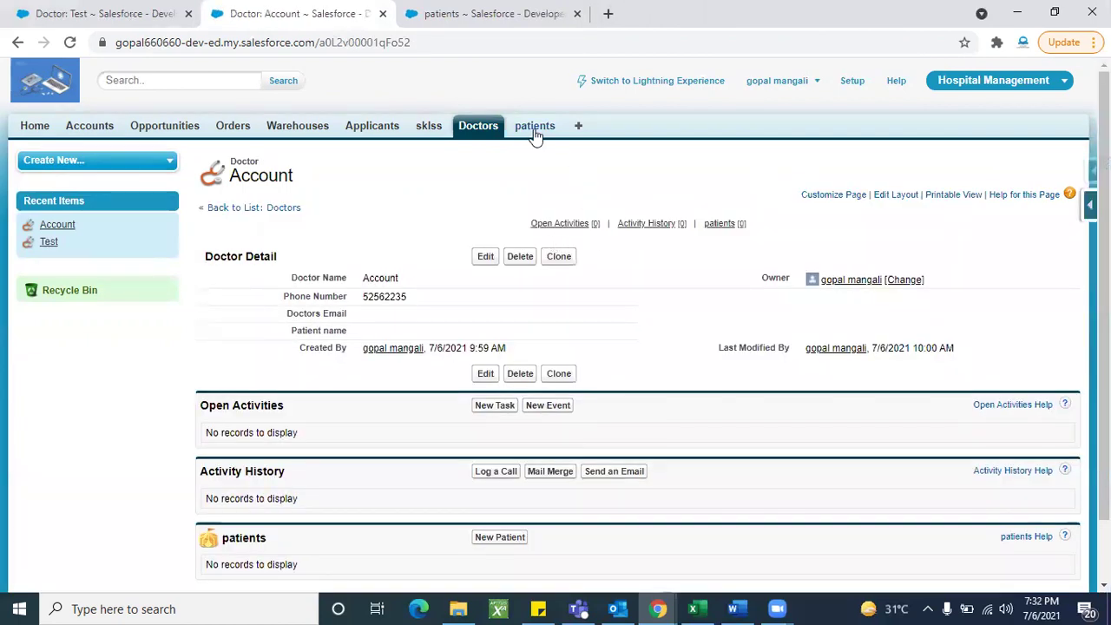
{"action": "left_click", "coordinate": [534, 129]}
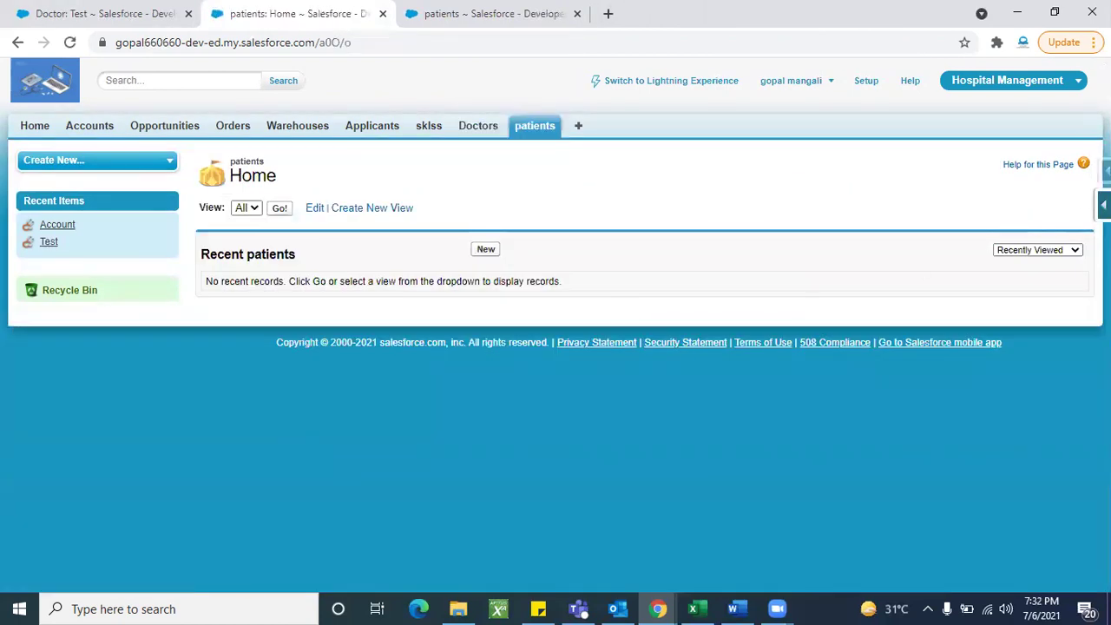
Step: View the Patient object's field definitions from the Force.com quick menu
{"action": "left_click", "coordinate": [1103, 204]}
{"action": "left_click", "coordinate": [968, 234]}
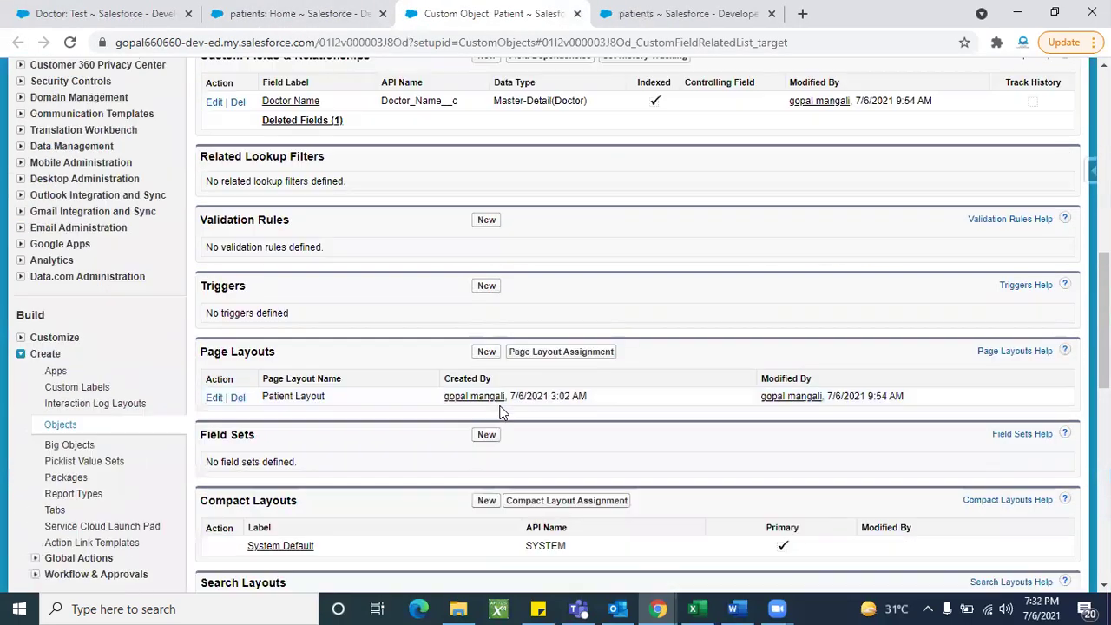
{"action": "scroll", "coordinate": [501, 412], "scroll_direction": "up", "scroll_amount": 3}
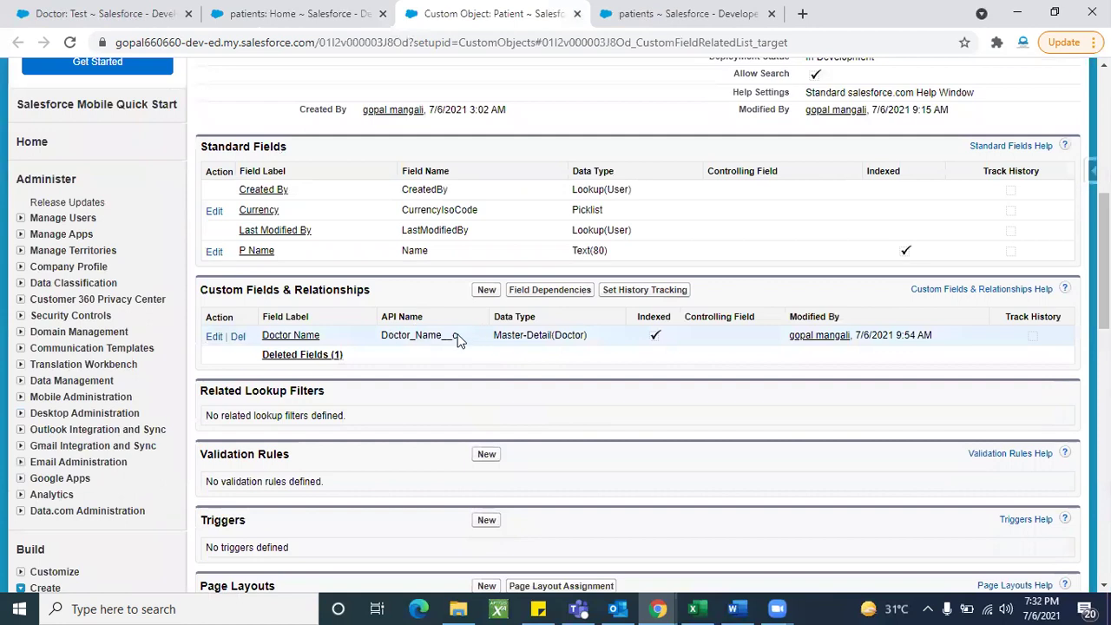
{"action": "scroll", "coordinate": [496, 361], "scroll_direction": "up", "scroll_amount": 1}
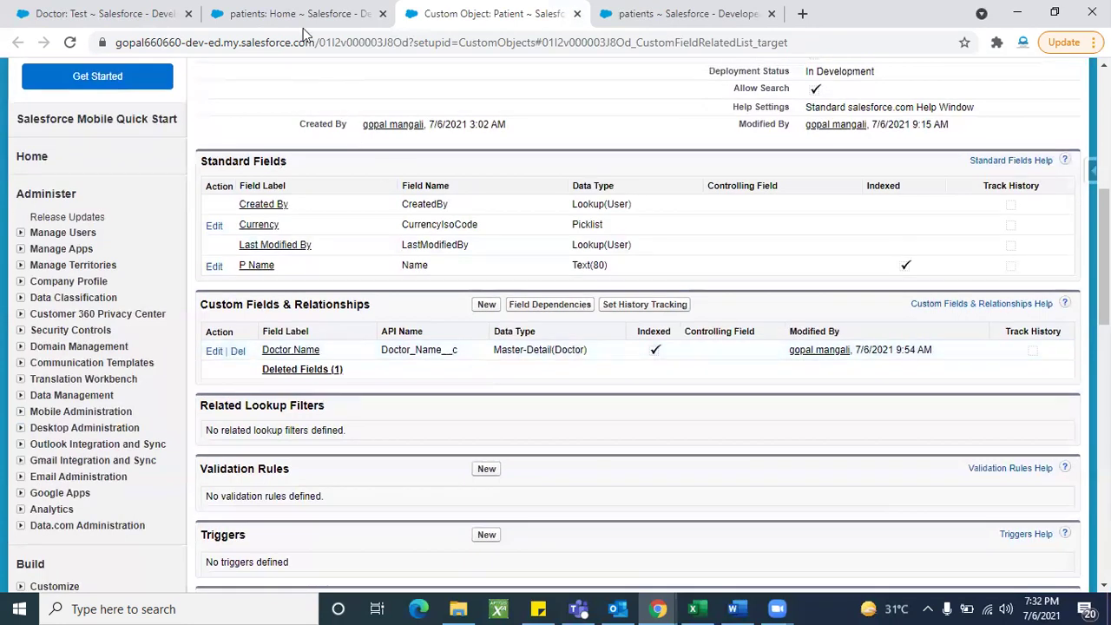
{"action": "left_click", "coordinate": [302, 24]}
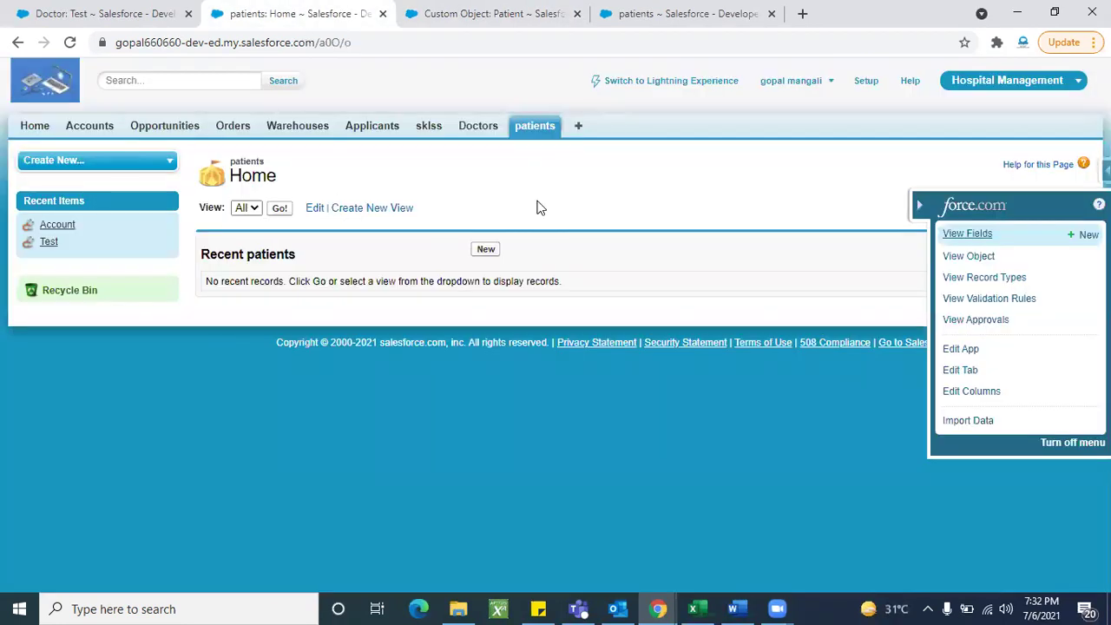
Step: Check the Doctor object's Patient name field is Lookup(Patient), then return to the Patient object's fields
{"action": "left_click", "coordinate": [473, 130]}
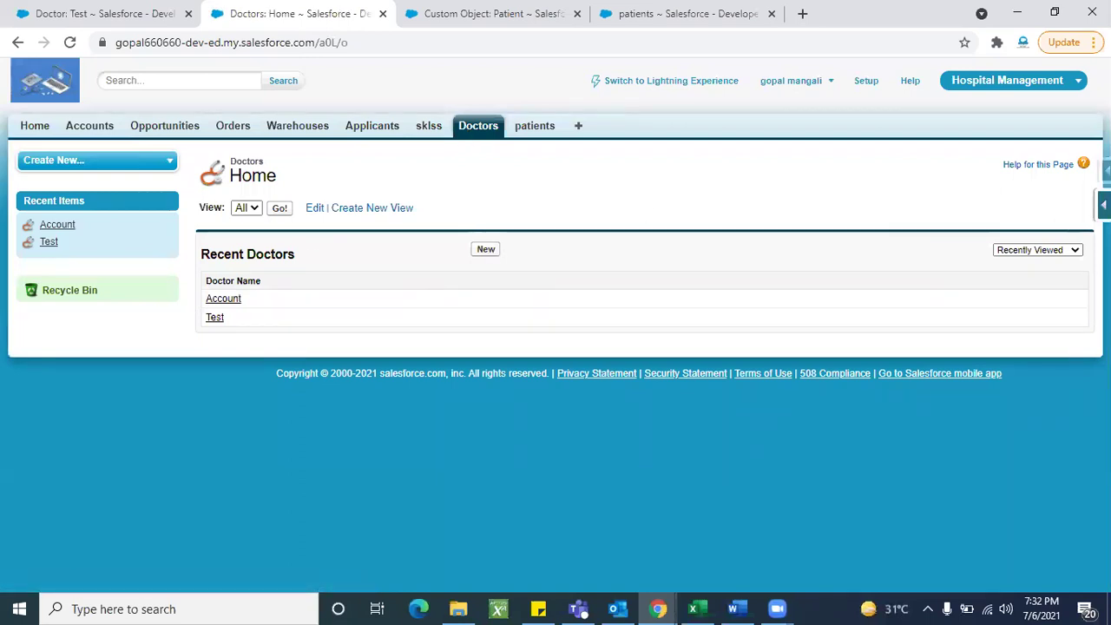
{"action": "left_click", "coordinate": [1103, 205]}
{"action": "left_click", "coordinate": [955, 232]}
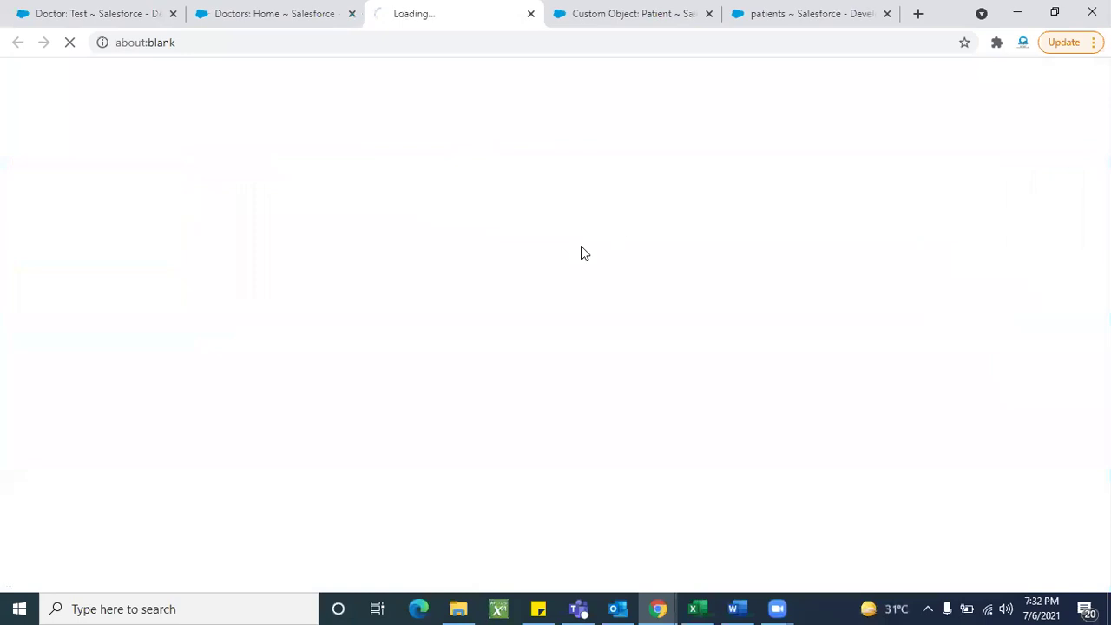
{"action": "scroll", "coordinate": [448, 338], "scroll_direction": "up", "scroll_amount": 3}
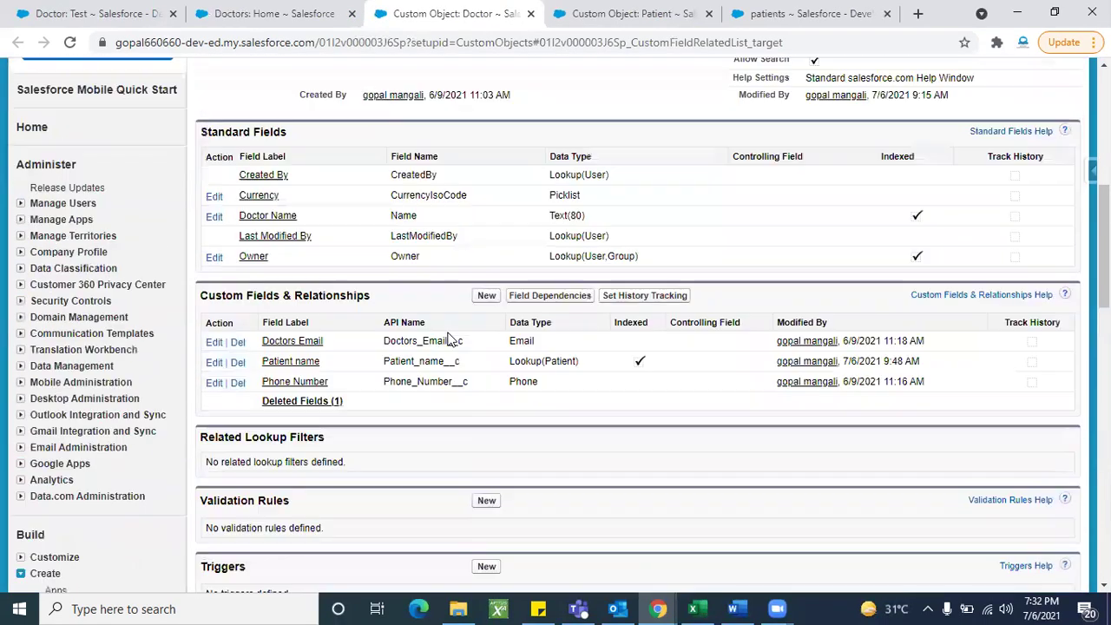
{"action": "scroll", "coordinate": [449, 338], "scroll_direction": "down", "scroll_amount": 1}
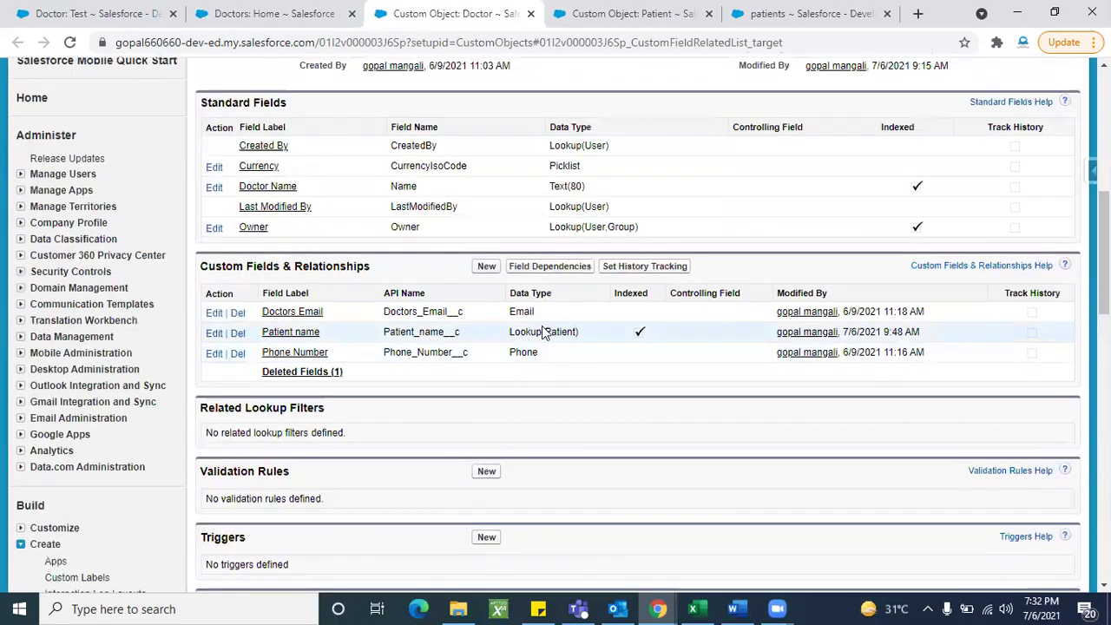
{"action": "triple_click", "coordinate": [569, 336]}
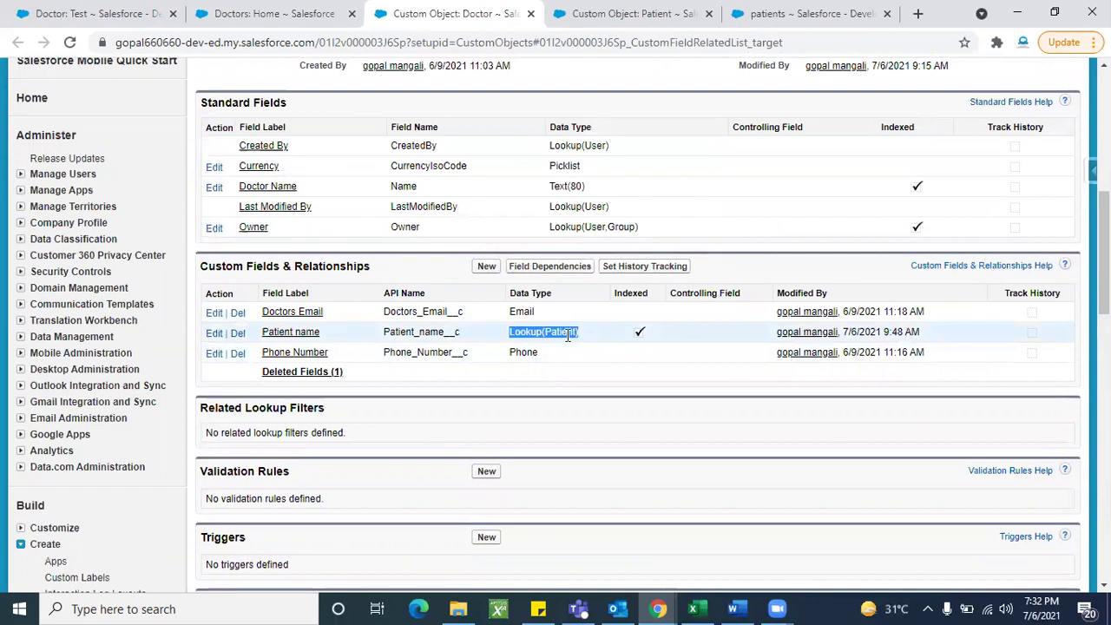
{"action": "left_click", "coordinate": [605, 413]}
{"action": "scroll", "coordinate": [605, 413], "scroll_direction": "up", "scroll_amount": 6}
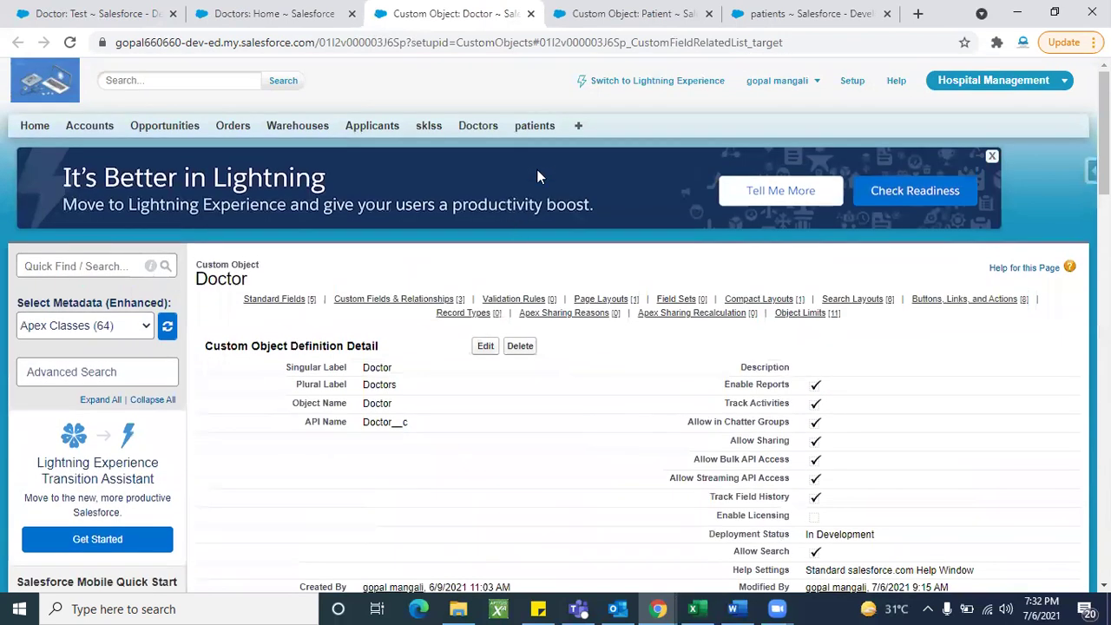
{"action": "left_click", "coordinate": [579, 26]}
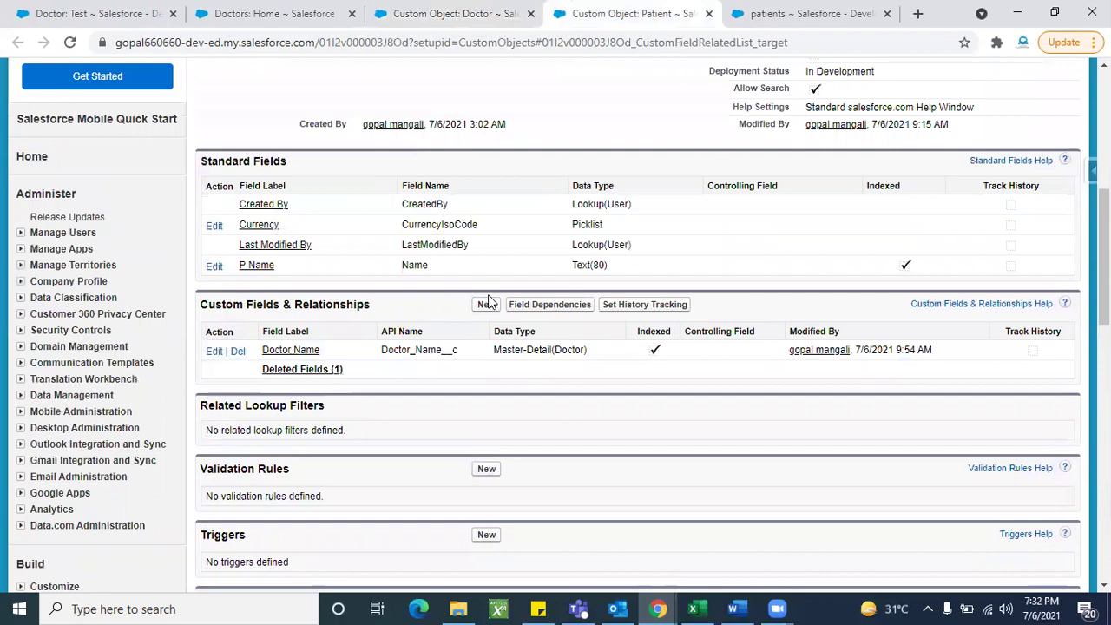
{"action": "scroll", "coordinate": [512, 251], "scroll_direction": "up", "scroll_amount": 5}
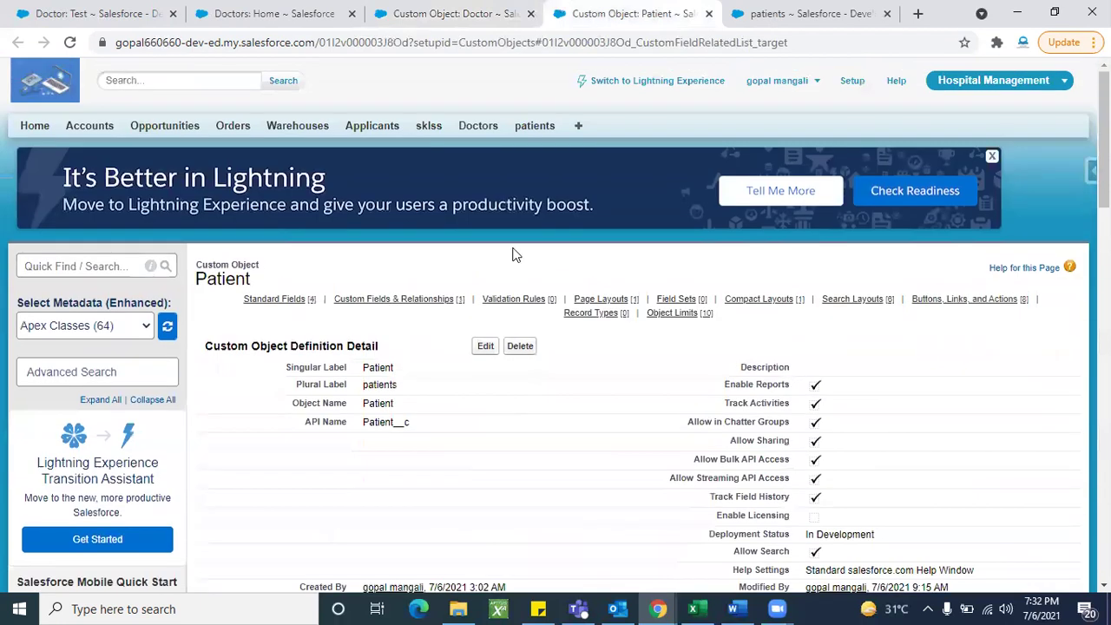
Step: Save a new patient with P Name 'Test' and Doctor Name 'Account' picked via lookup
{"action": "left_click", "coordinate": [534, 127]}
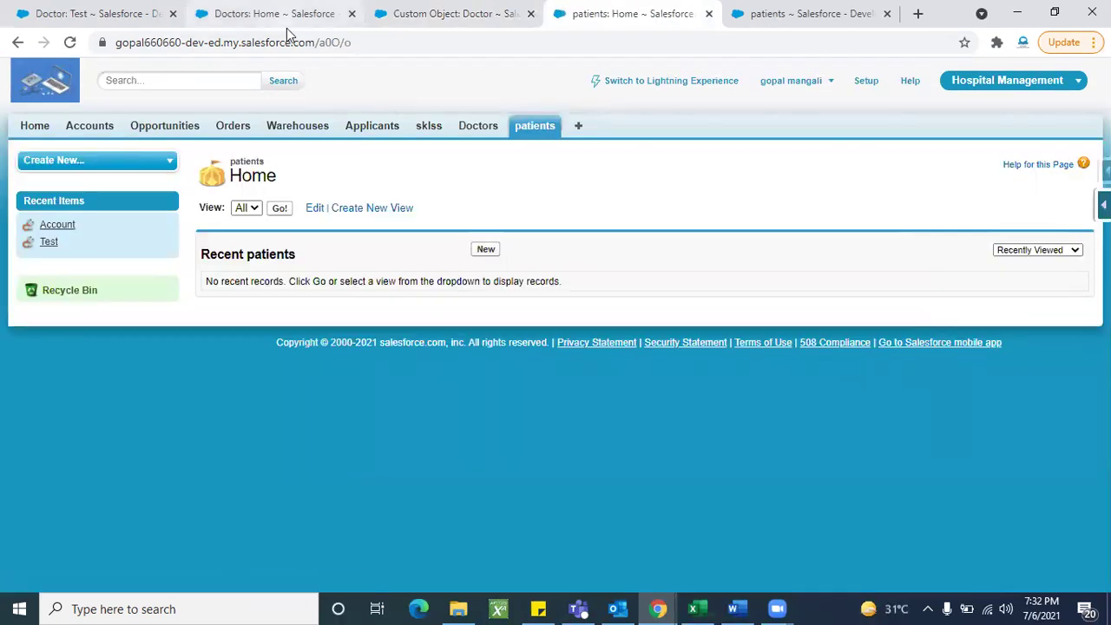
{"action": "left_click", "coordinate": [484, 252]}
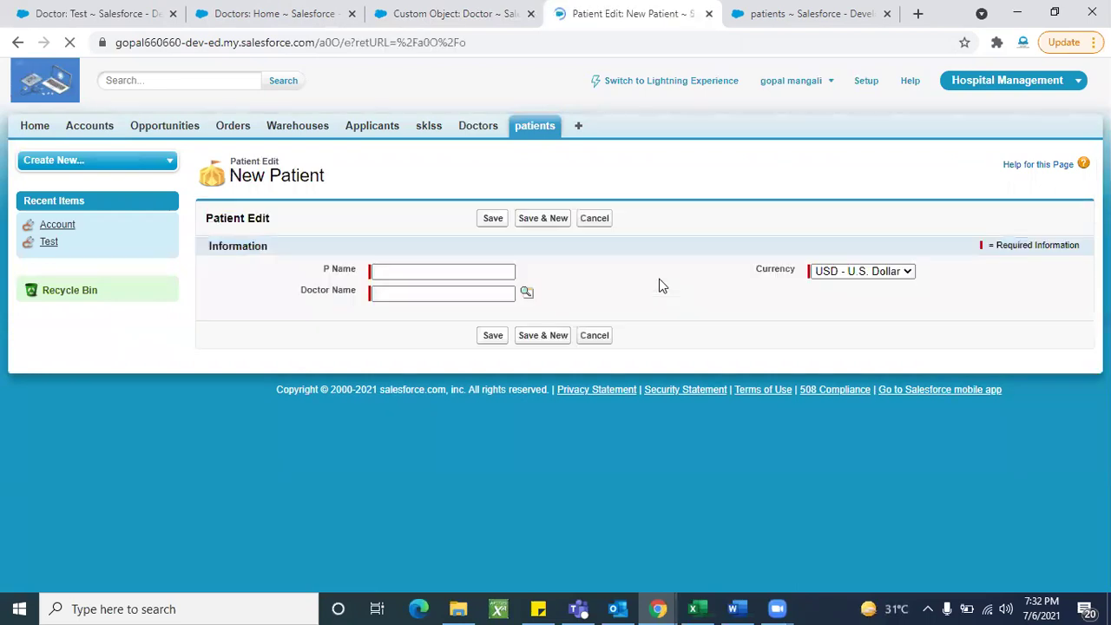
{"action": "left_click", "coordinate": [526, 294]}
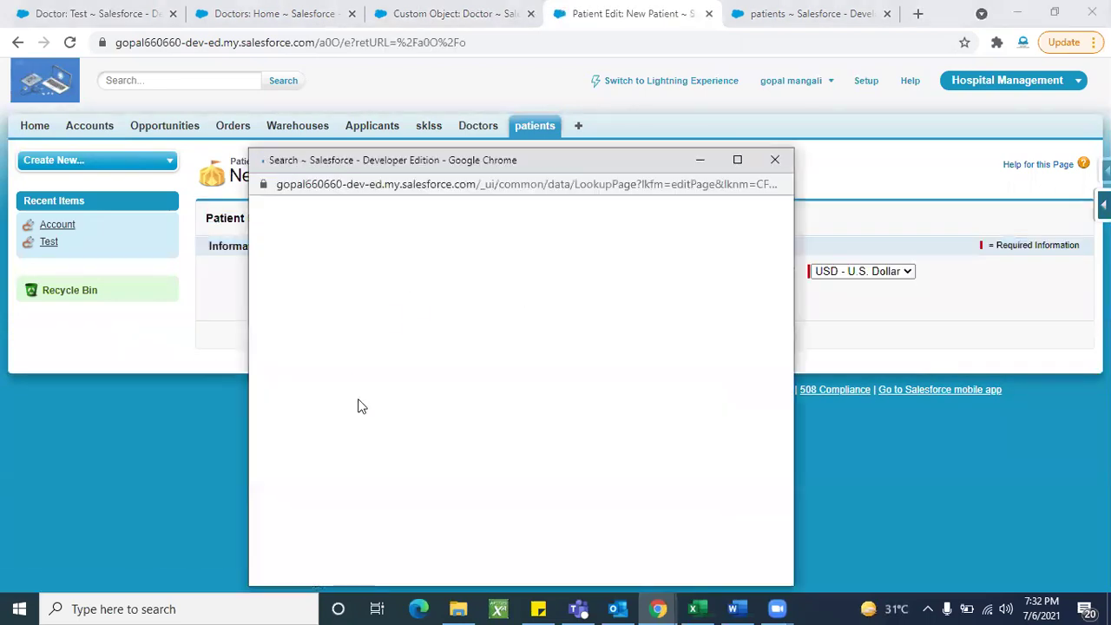
{"action": "left_click", "coordinate": [281, 355]}
{"action": "left_click", "coordinate": [449, 272]}
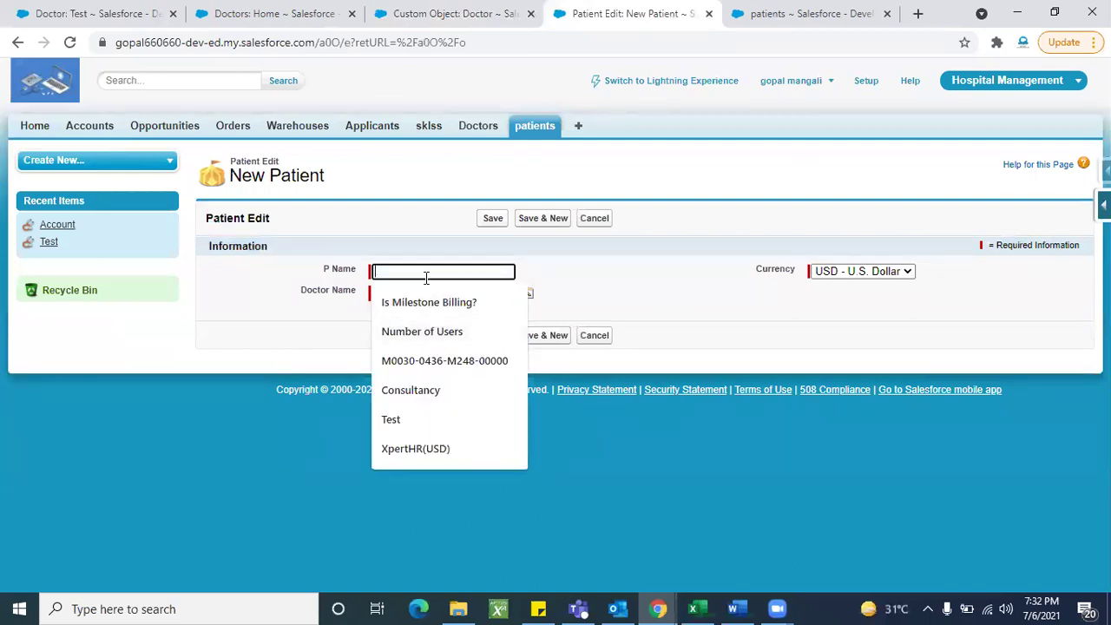
{"action": "type", "text": "Test"}
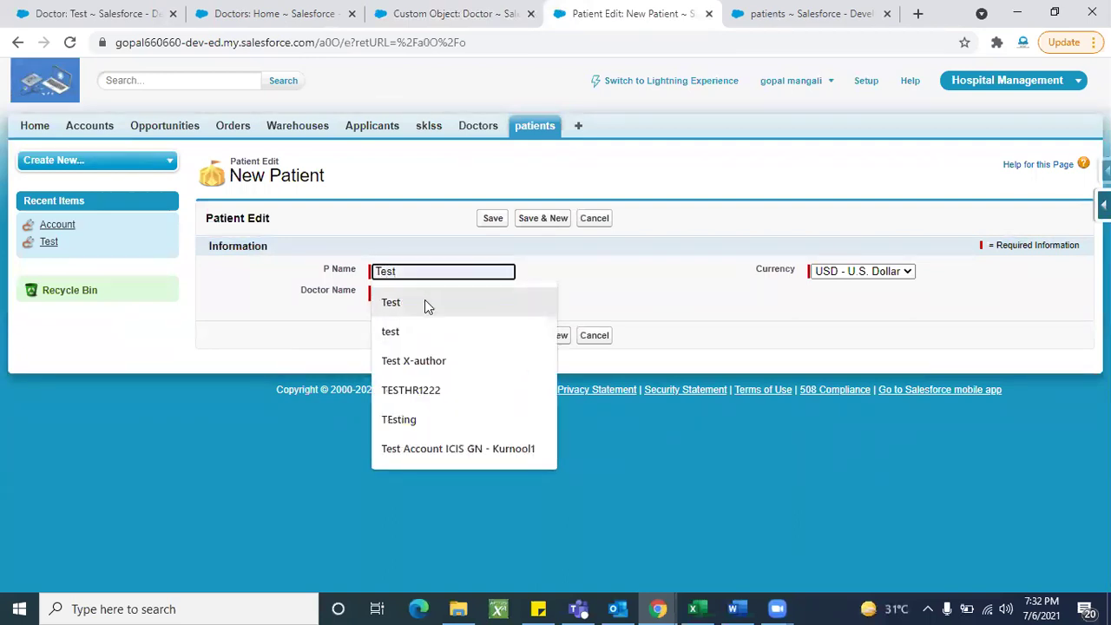
{"action": "left_click", "coordinate": [425, 301]}
{"action": "left_click", "coordinate": [492, 218]}
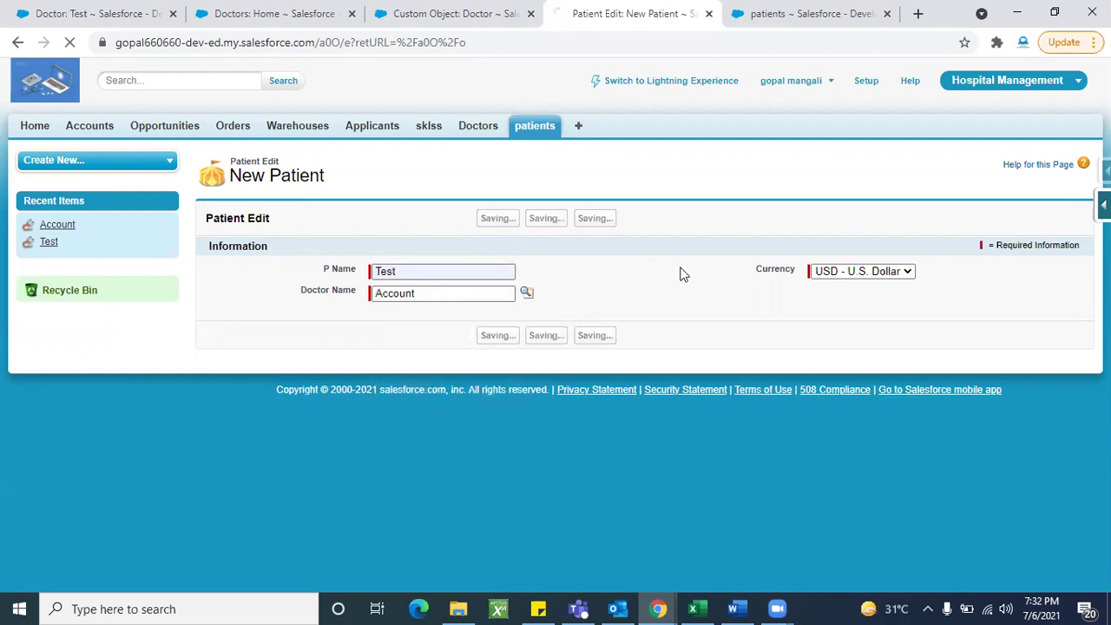
{"action": "scroll", "coordinate": [402, 435], "scroll_direction": "down", "scroll_amount": 1}
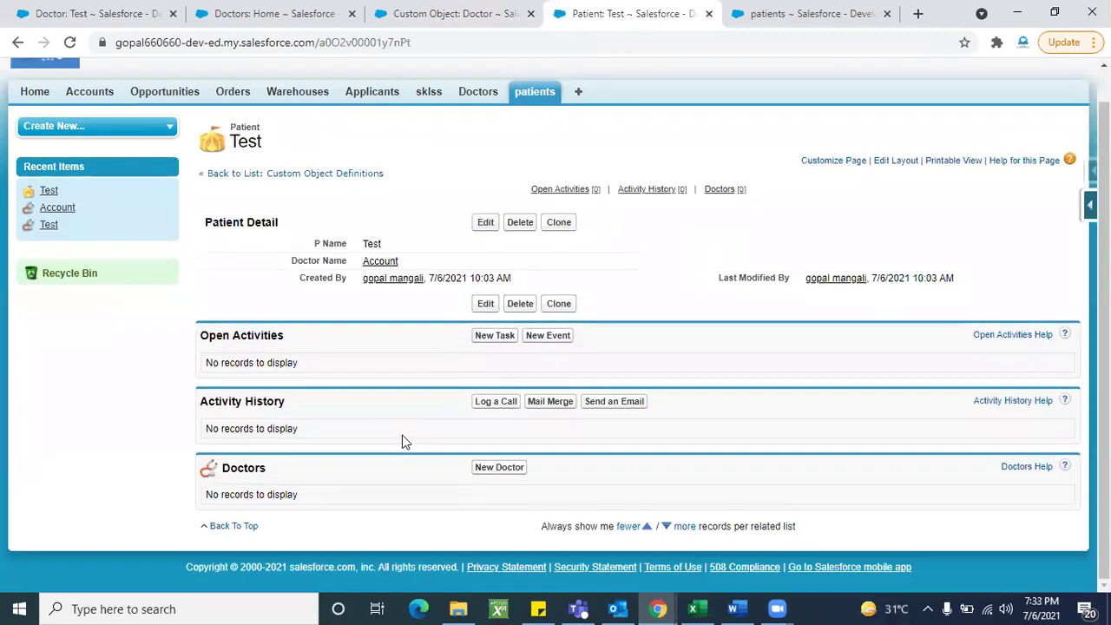
Step: Save new doctor 'TEst Account' with phone 3352 from patient Test, then reopen Test's record
{"action": "left_click", "coordinate": [504, 472]}
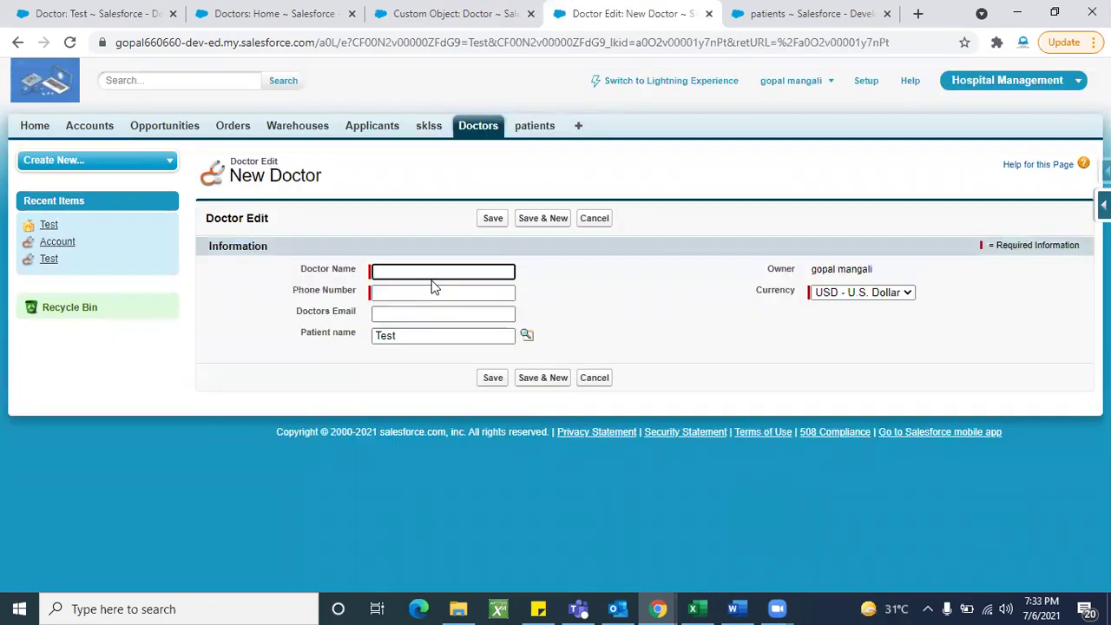
{"action": "left_click", "coordinate": [419, 276]}
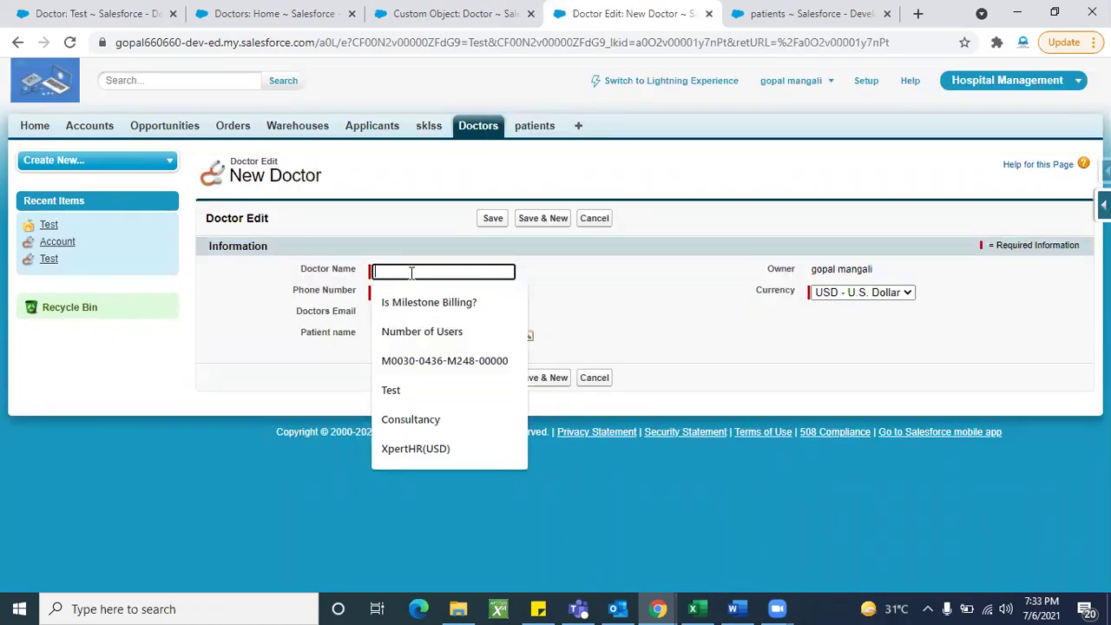
{"action": "type", "text": "TEst Account"}
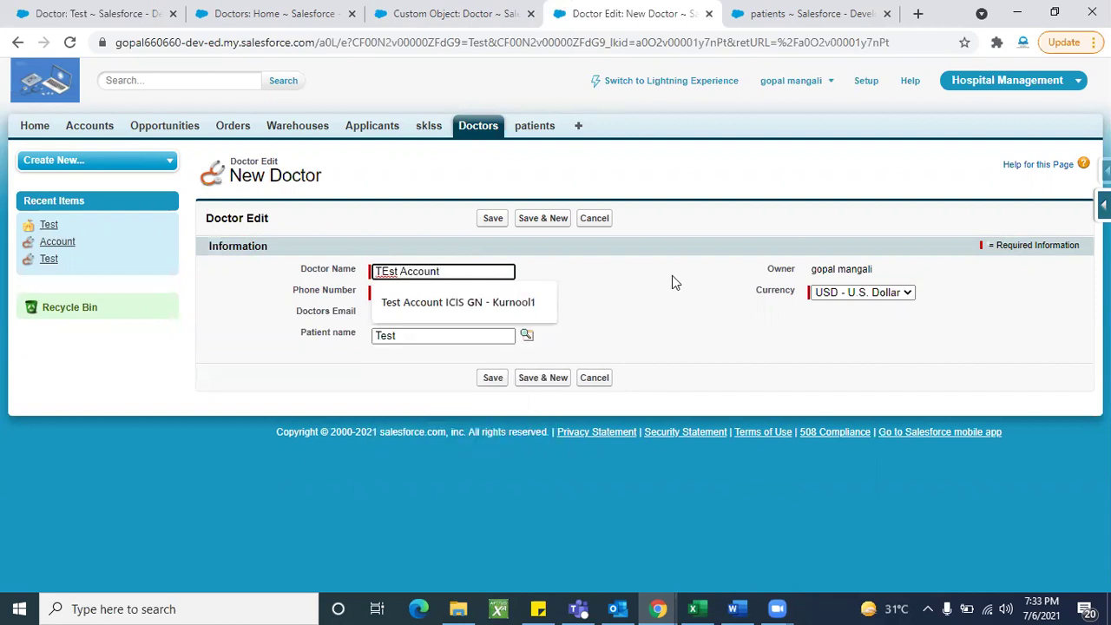
{"action": "left_click", "coordinate": [503, 290]}
{"action": "type", "text": "3352"}
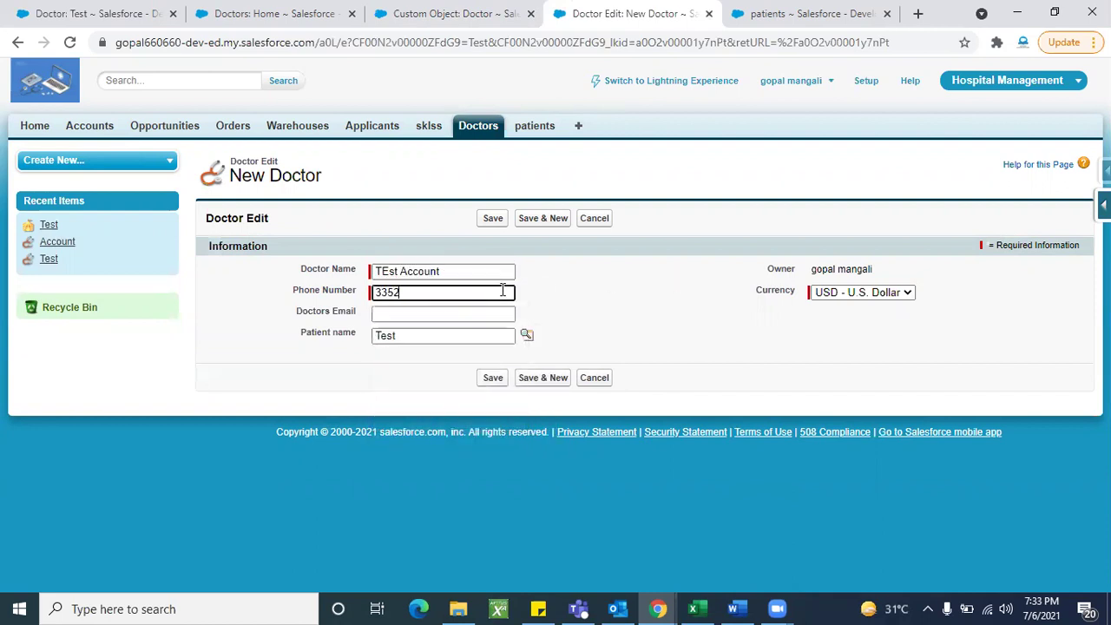
{"action": "left_click", "coordinate": [488, 219]}
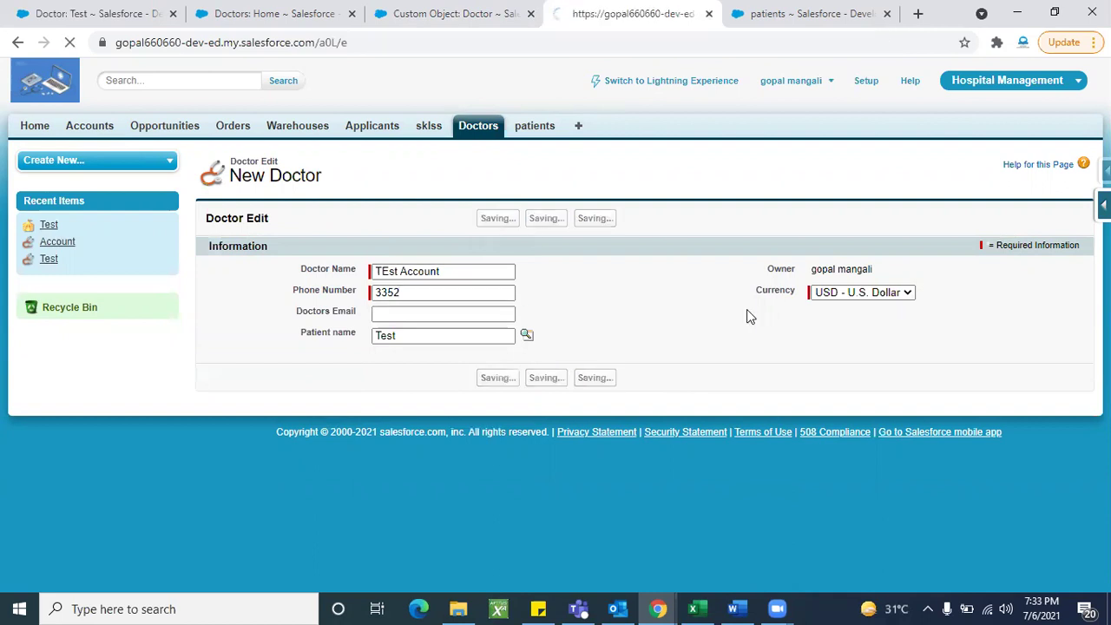
{"action": "scroll", "coordinate": [348, 426], "scroll_direction": "down", "scroll_amount": 2}
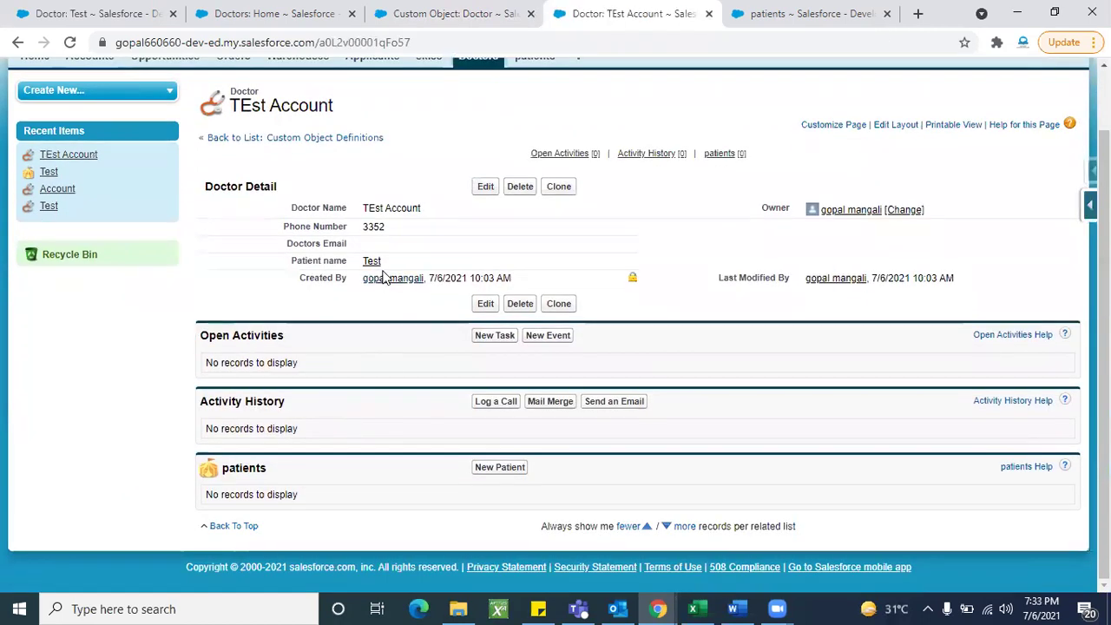
{"action": "left_click", "coordinate": [373, 262]}
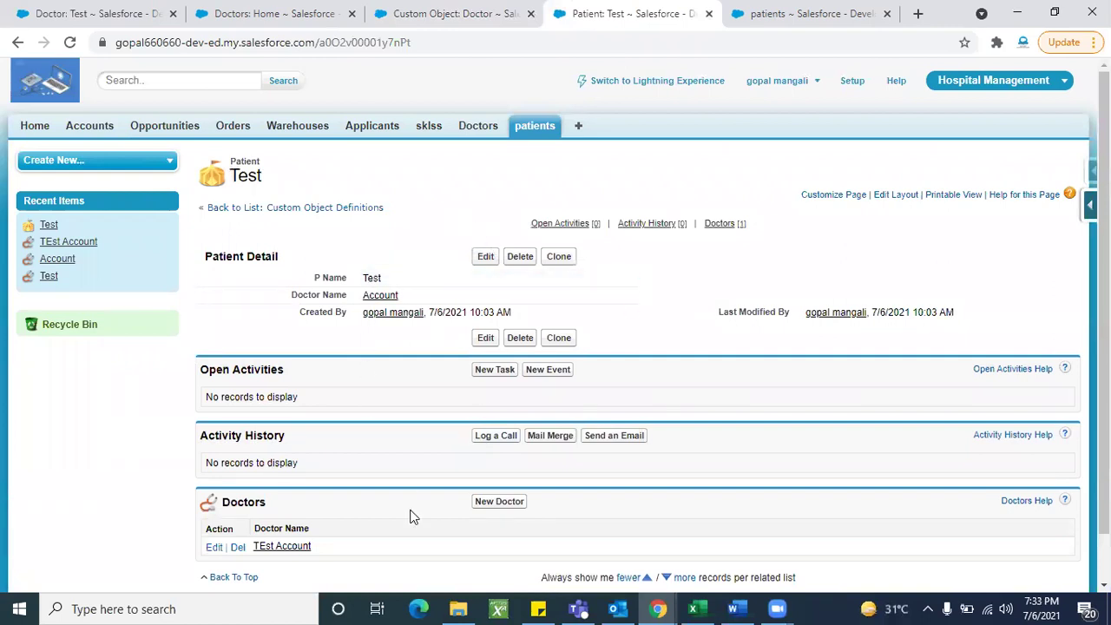
Step: Delete patient Test and list all doctors: TEst Account, Account and Test remain
{"action": "left_click", "coordinate": [525, 266]}
{"action": "left_click", "coordinate": [633, 134]}
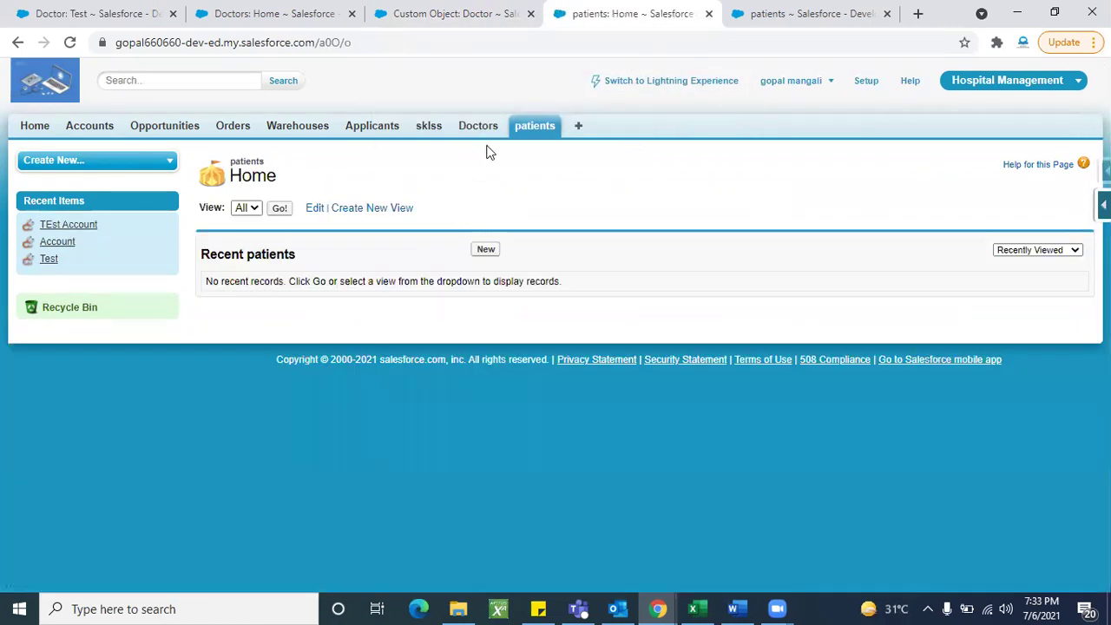
{"action": "left_click", "coordinate": [472, 131]}
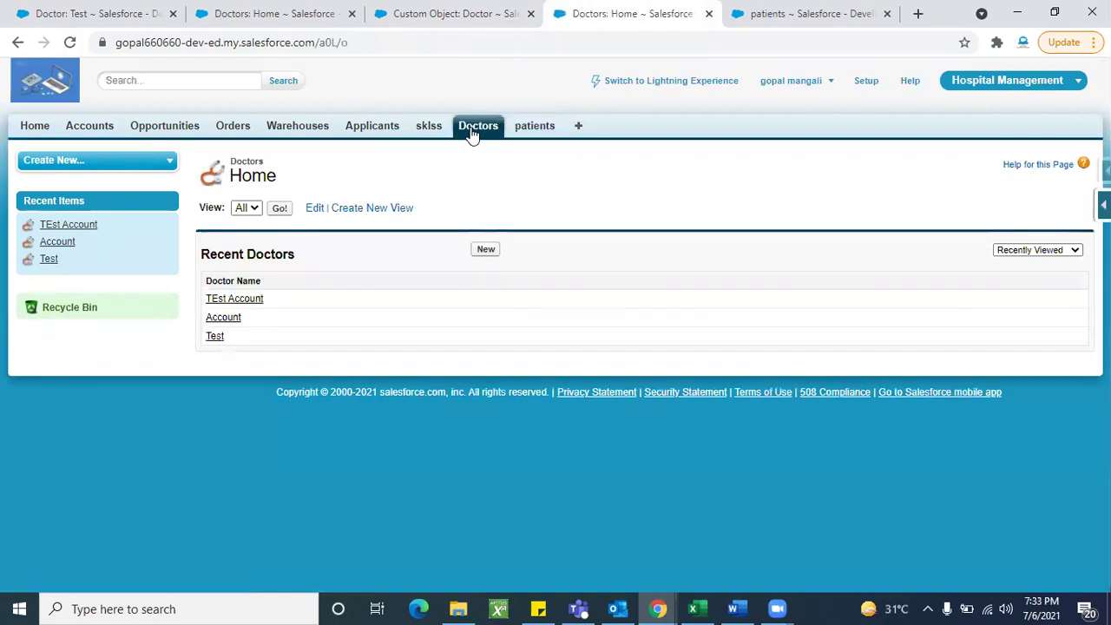
{"action": "left_click", "coordinate": [279, 212]}
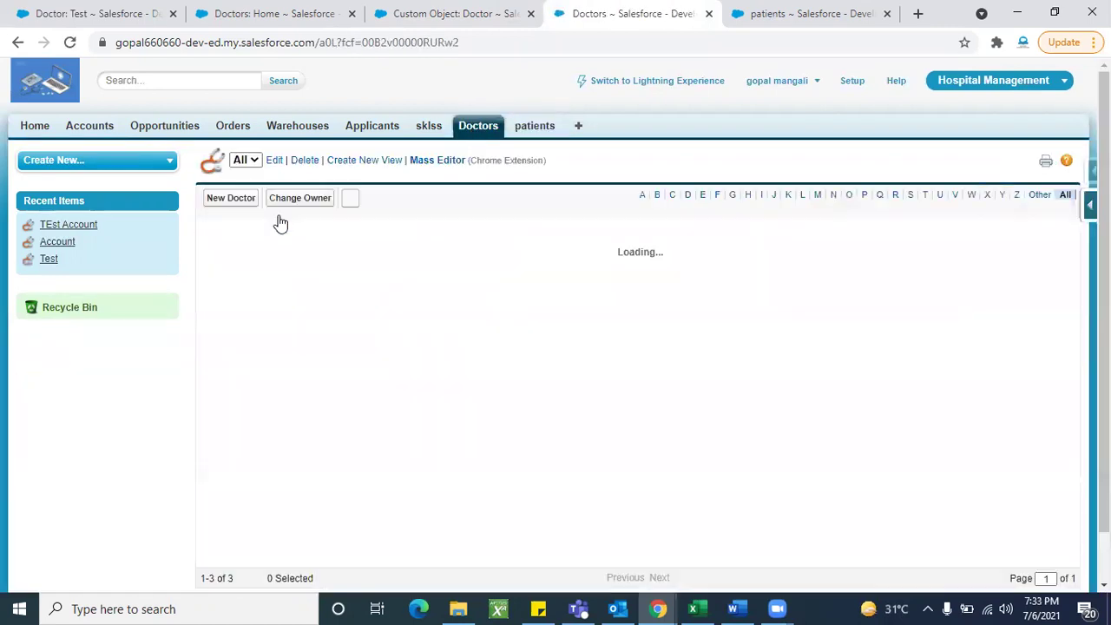
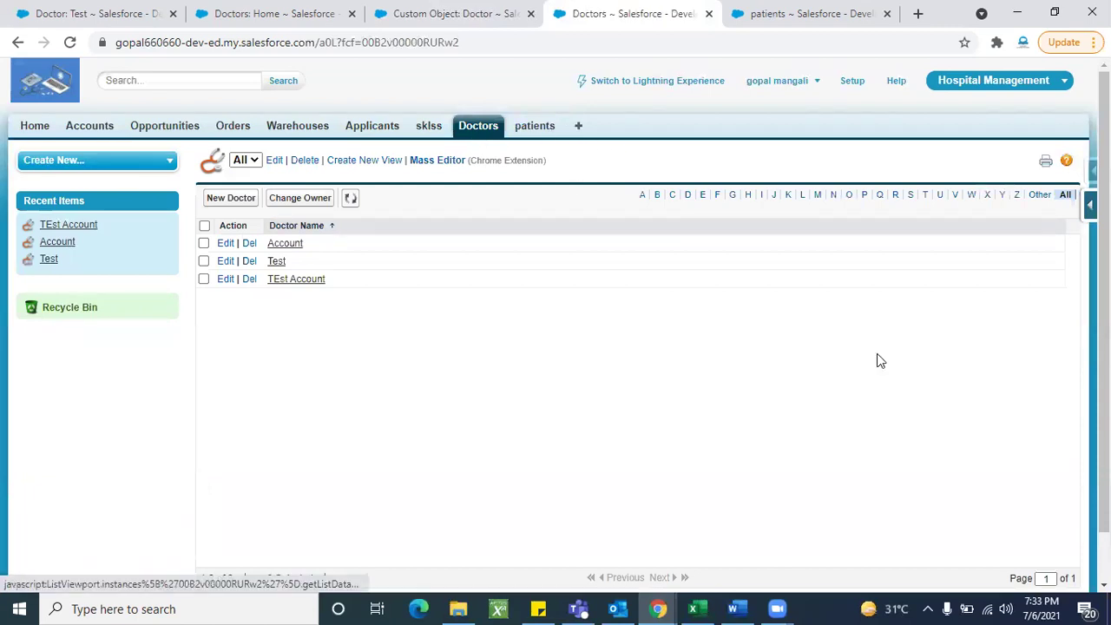
Step: From Doctor's View Fields, start a new Master-Detail Relationship custom field and advance to step 2
{"action": "left_click", "coordinate": [1090, 204]}
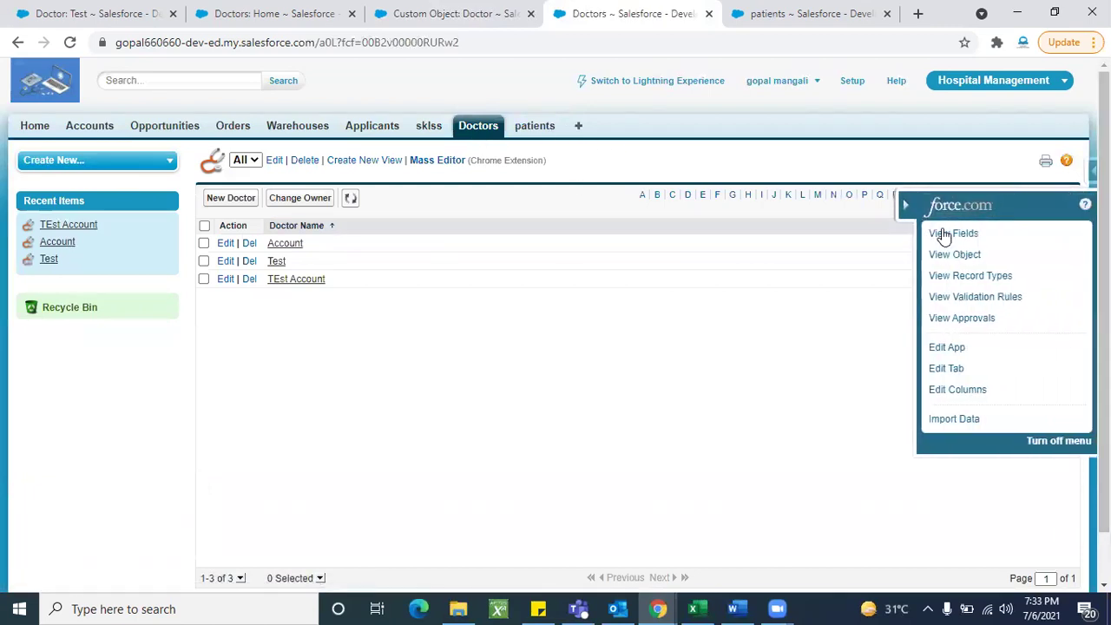
{"action": "left_click", "coordinate": [944, 237]}
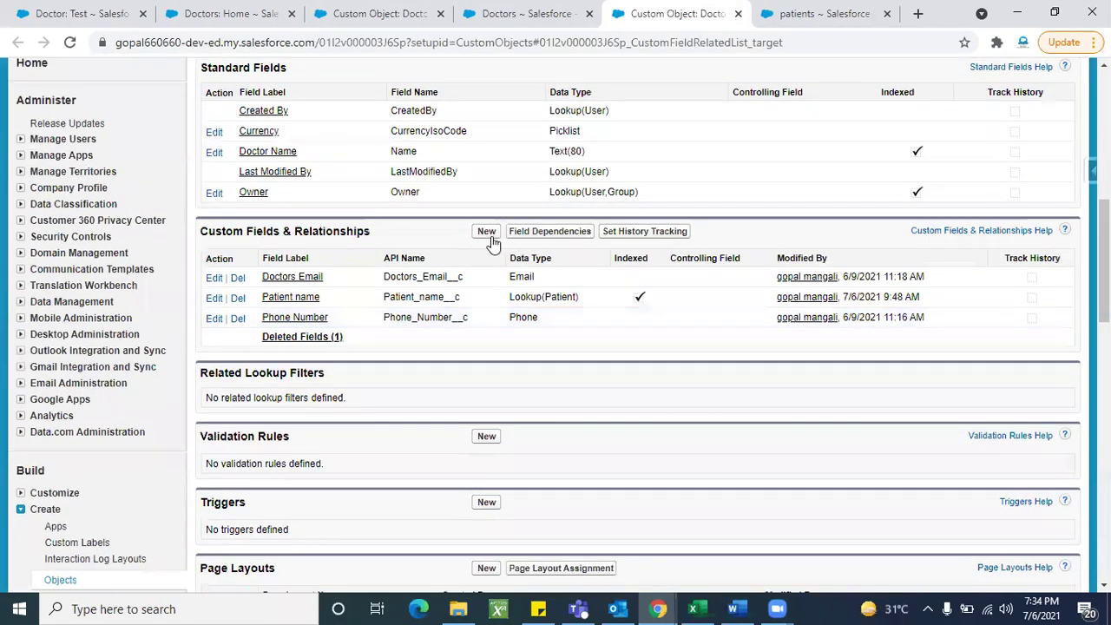
{"action": "left_click", "coordinate": [487, 232]}
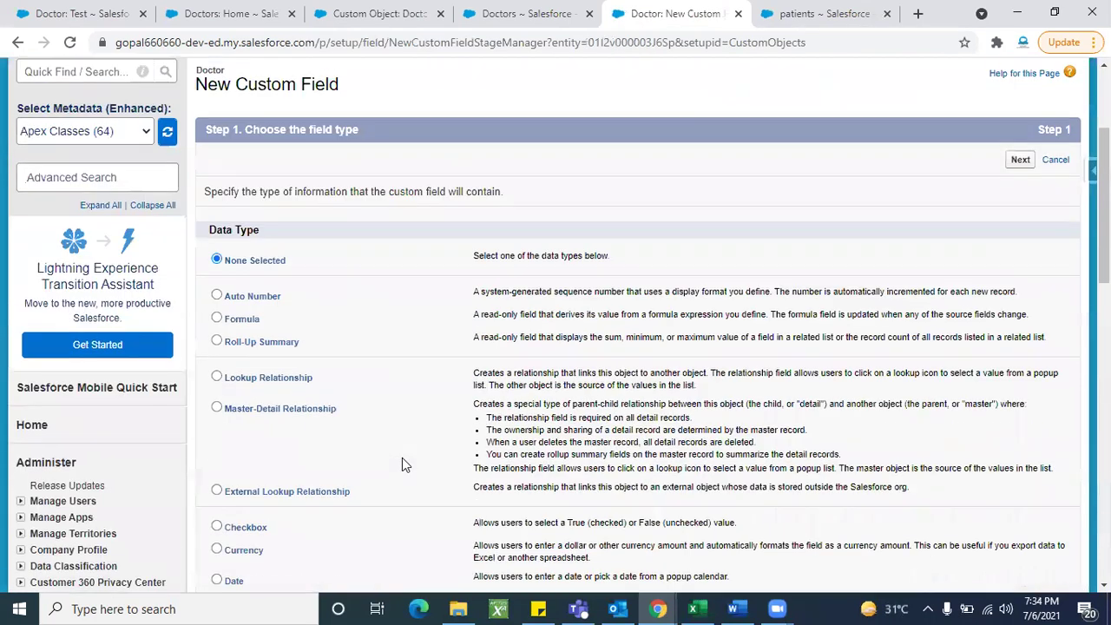
{"action": "left_click", "coordinate": [271, 402]}
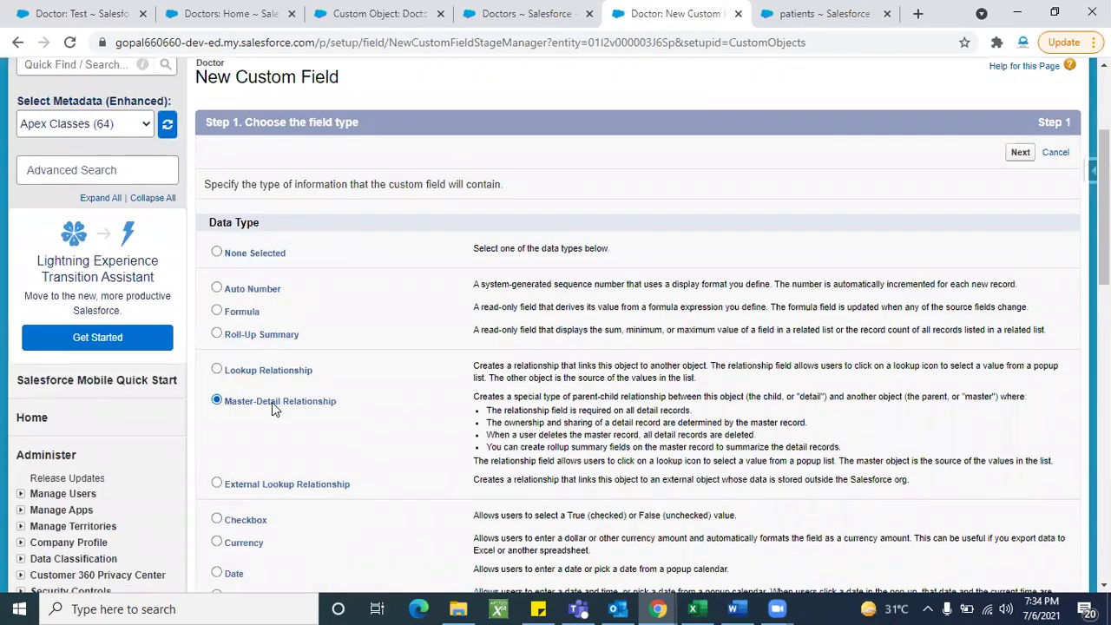
{"action": "left_click", "coordinate": [1017, 152]}
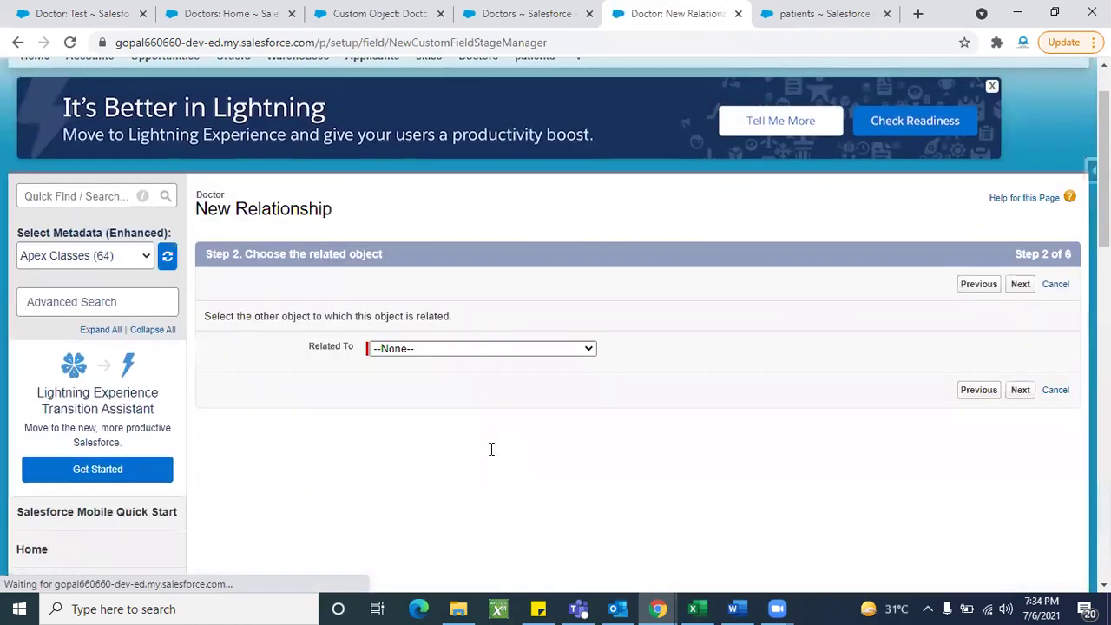
Step: Browse the Related To object list, leave it at --None--, and cancel the new field
{"action": "left_click", "coordinate": [426, 279]}
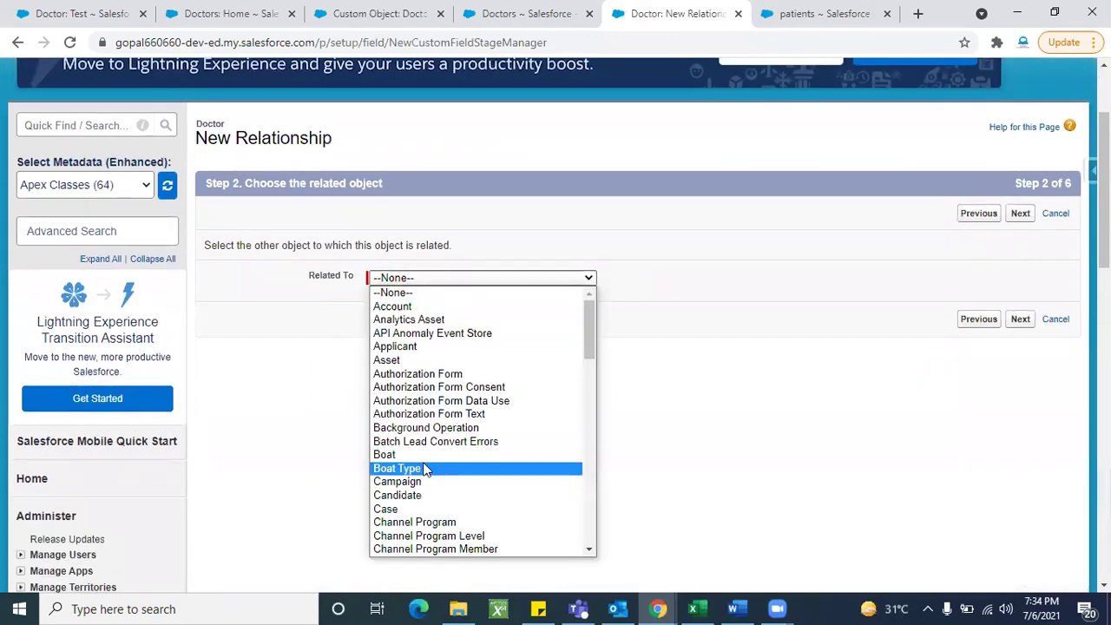
{"action": "scroll", "coordinate": [425, 469], "scroll_direction": "down", "scroll_amount": 15}
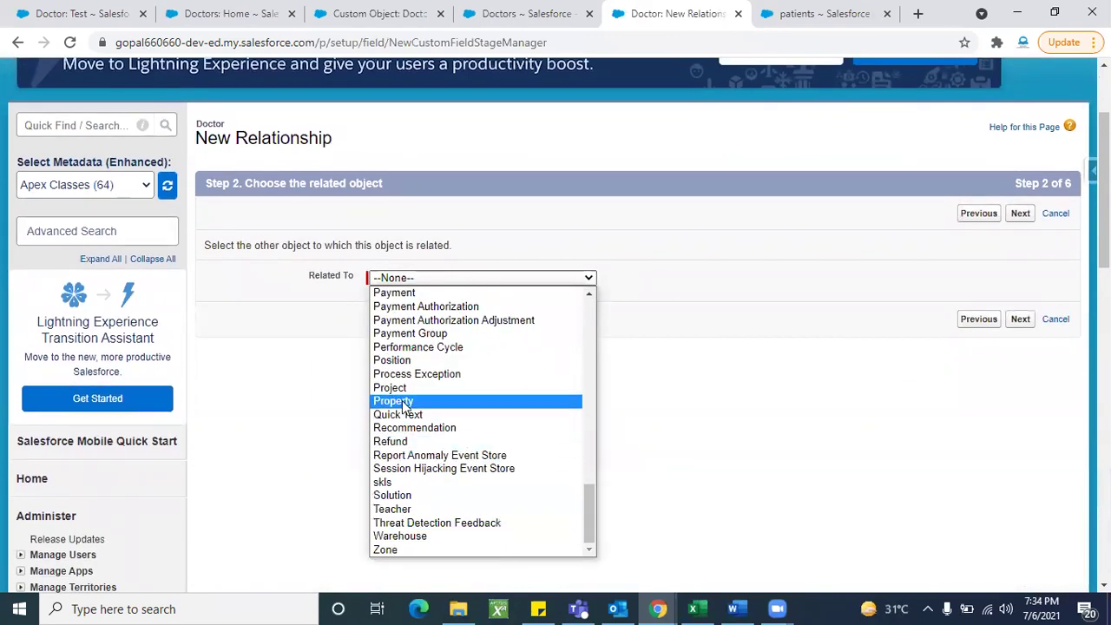
{"action": "scroll", "coordinate": [406, 364], "scroll_direction": "up", "scroll_amount": 3}
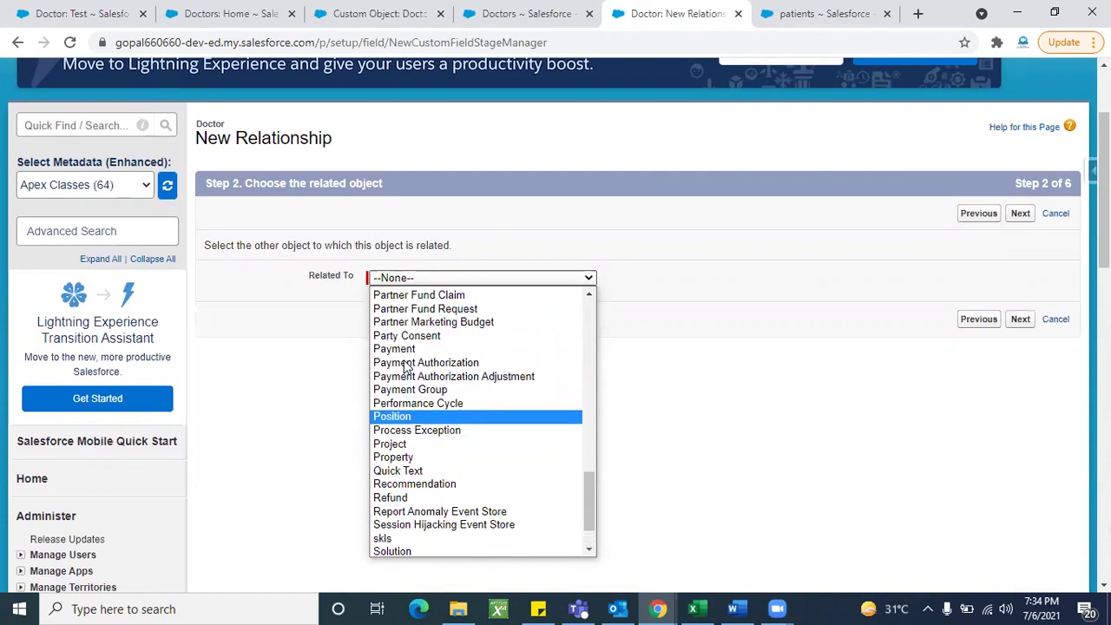
{"action": "scroll", "coordinate": [407, 416], "scroll_direction": "up", "scroll_amount": 2}
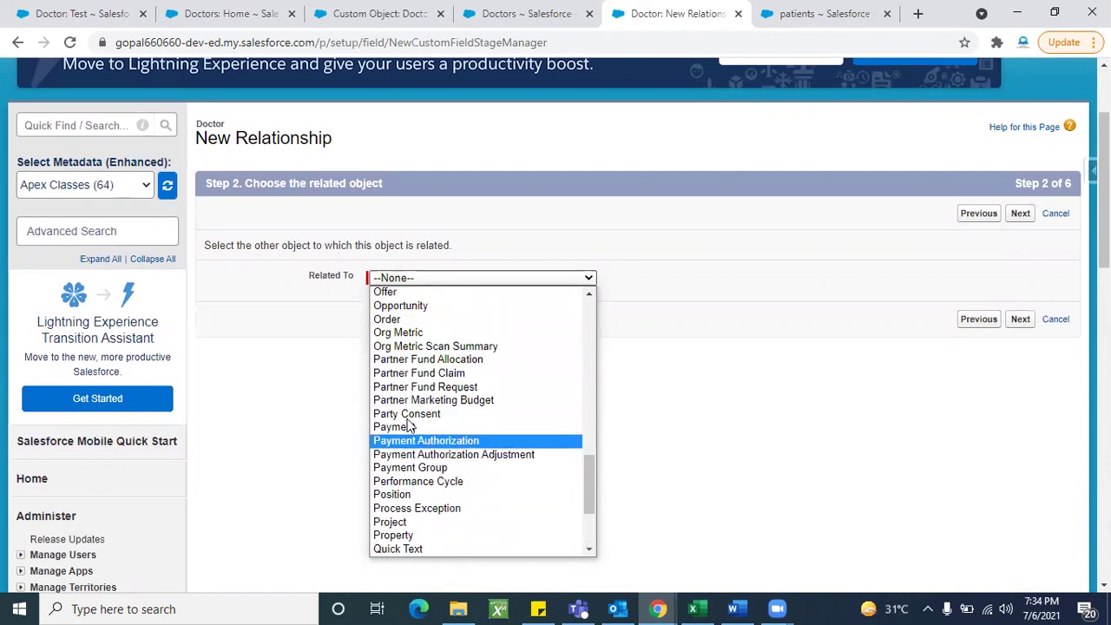
{"action": "scroll", "coordinate": [411, 405], "scroll_direction": "down", "scroll_amount": 3}
{"action": "scroll", "coordinate": [411, 405], "scroll_direction": "down", "scroll_amount": 1}
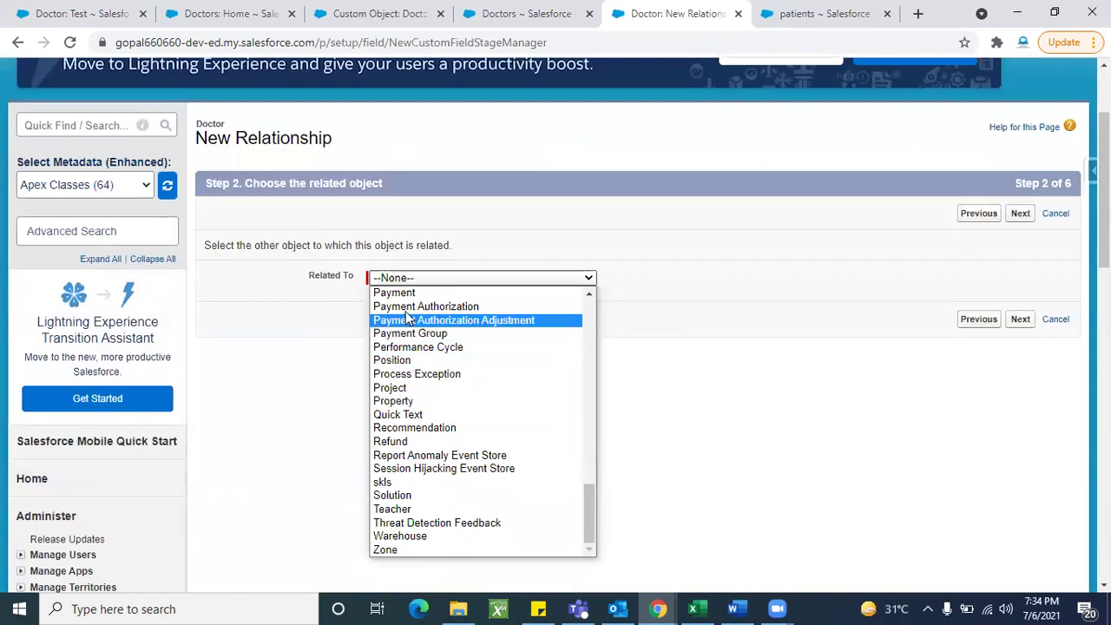
{"action": "scroll", "coordinate": [418, 519], "scroll_direction": "up", "scroll_amount": 1}
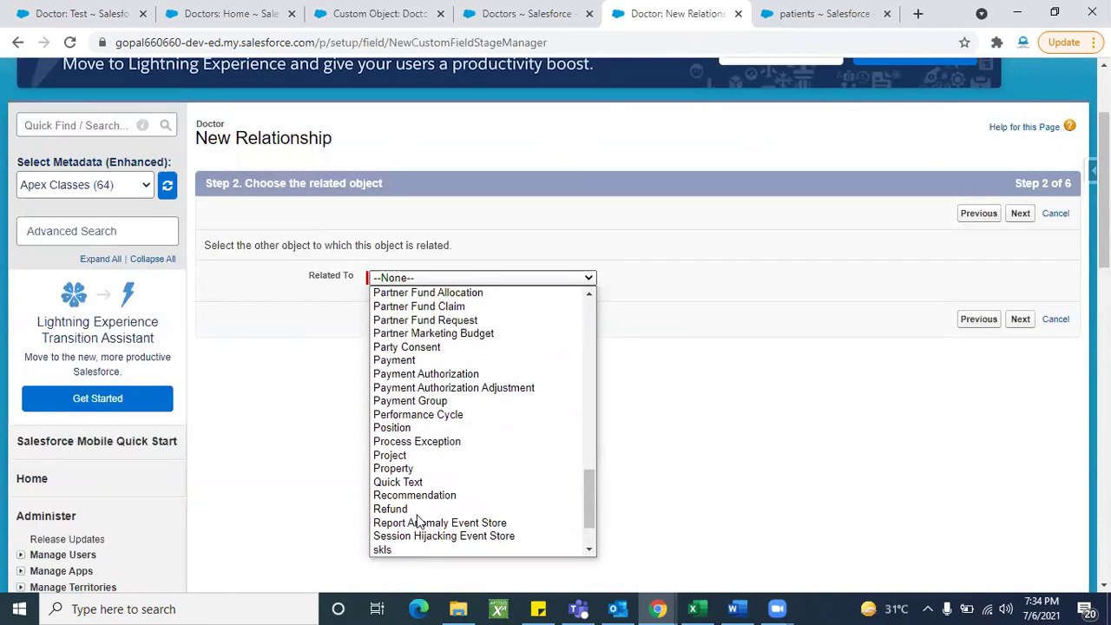
{"action": "scroll", "coordinate": [418, 354], "scroll_direction": "up", "scroll_amount": 1}
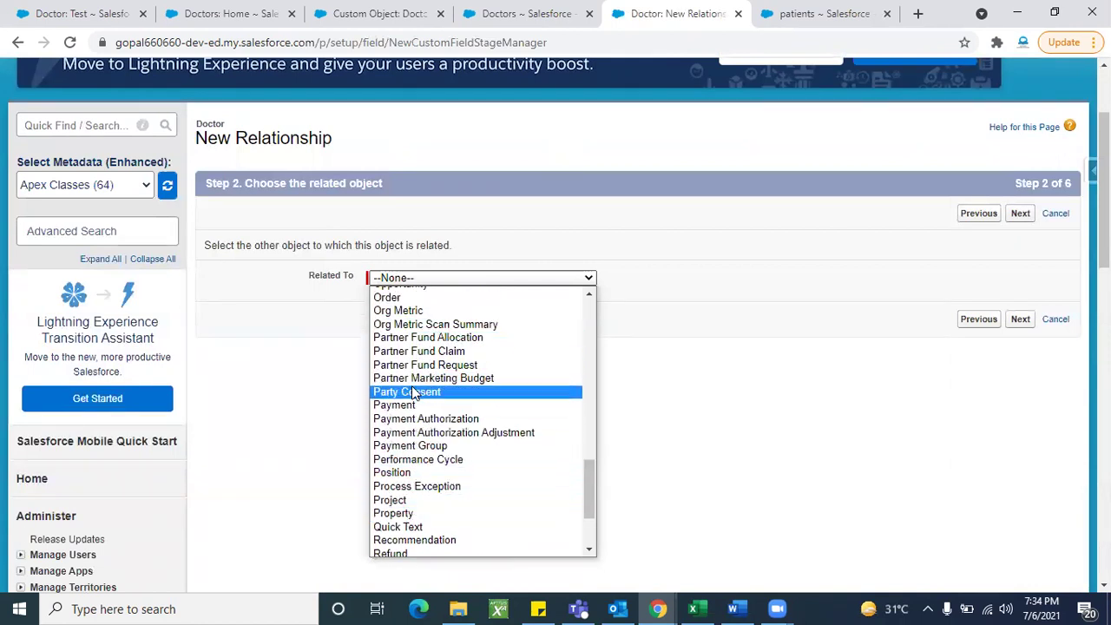
{"action": "scroll", "coordinate": [425, 493], "scroll_direction": "down", "scroll_amount": 1}
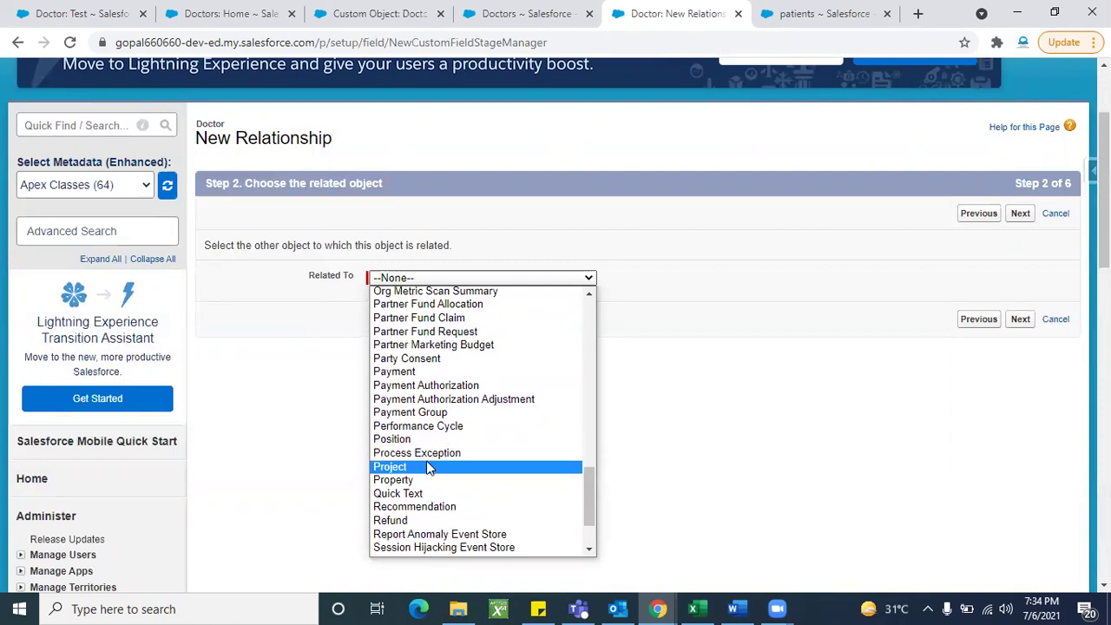
{"action": "scroll", "coordinate": [419, 375], "scroll_direction": "up", "scroll_amount": 1}
{"action": "scroll", "coordinate": [419, 375], "scroll_direction": "up", "scroll_amount": 2}
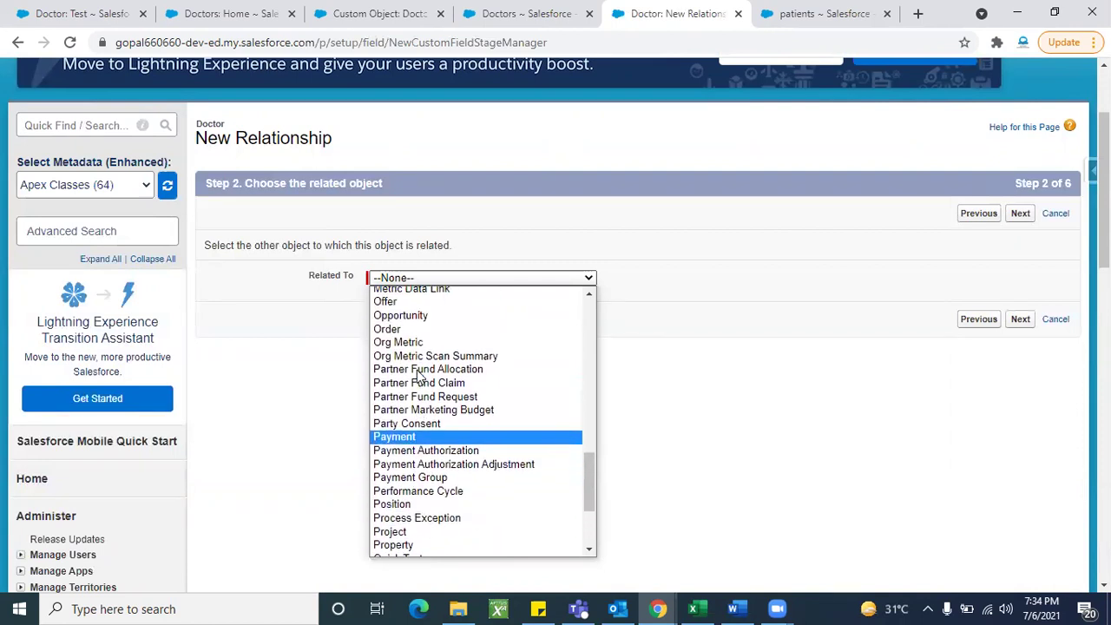
{"action": "scroll", "coordinate": [422, 486], "scroll_direction": "down", "scroll_amount": 2}
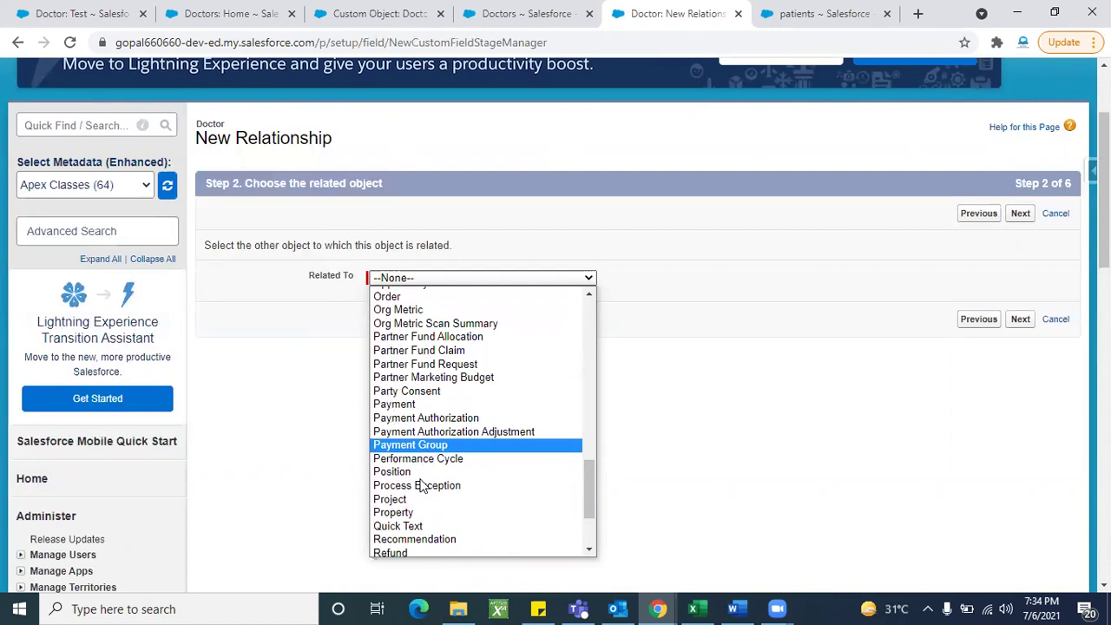
{"action": "scroll", "coordinate": [418, 510], "scroll_direction": "down", "scroll_amount": 1}
{"action": "scroll", "coordinate": [419, 503], "scroll_direction": "down", "scroll_amount": 2}
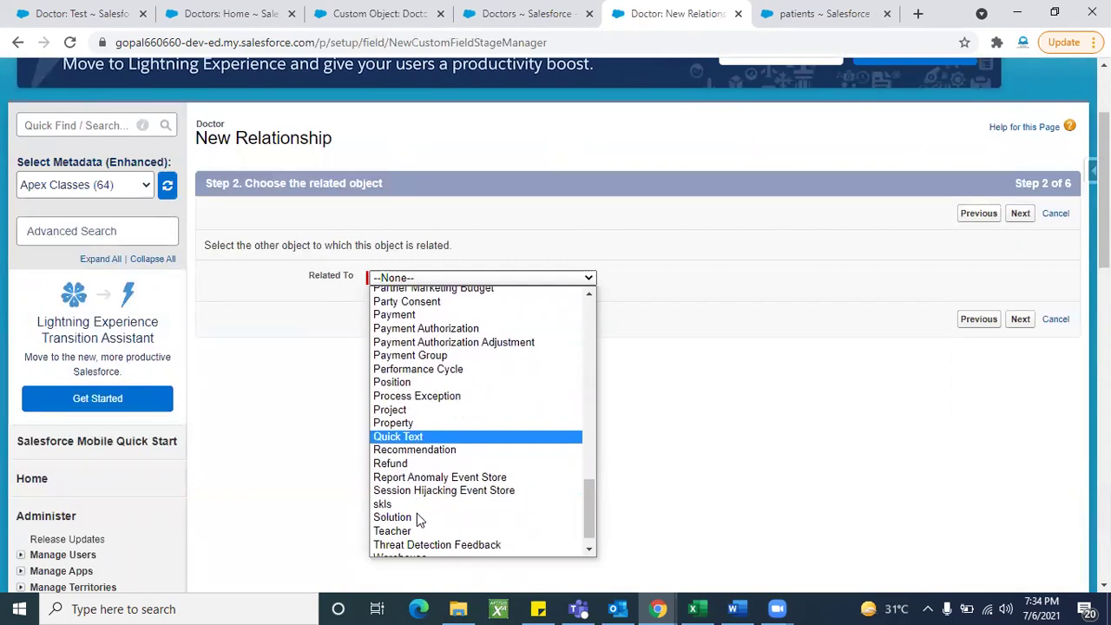
{"action": "scroll", "coordinate": [420, 477], "scroll_direction": "up", "scroll_amount": 5}
{"action": "scroll", "coordinate": [592, 405], "scroll_direction": "up", "scroll_amount": 15}
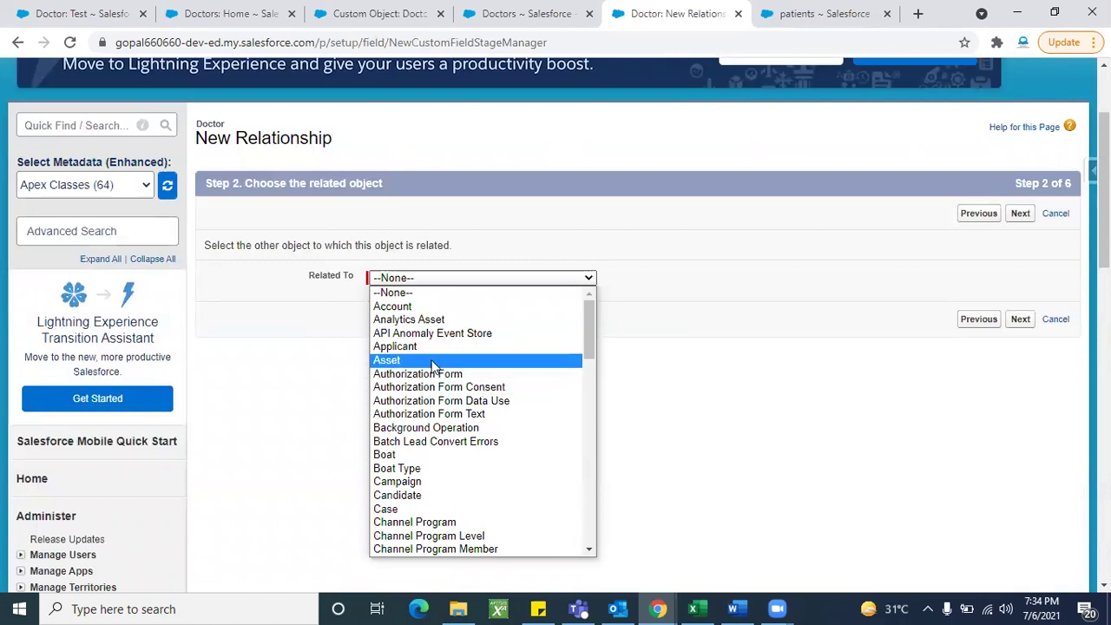
{"action": "scroll", "coordinate": [423, 468], "scroll_direction": "down", "scroll_amount": 2}
{"action": "scroll", "coordinate": [423, 468], "scroll_direction": "down", "scroll_amount": 5}
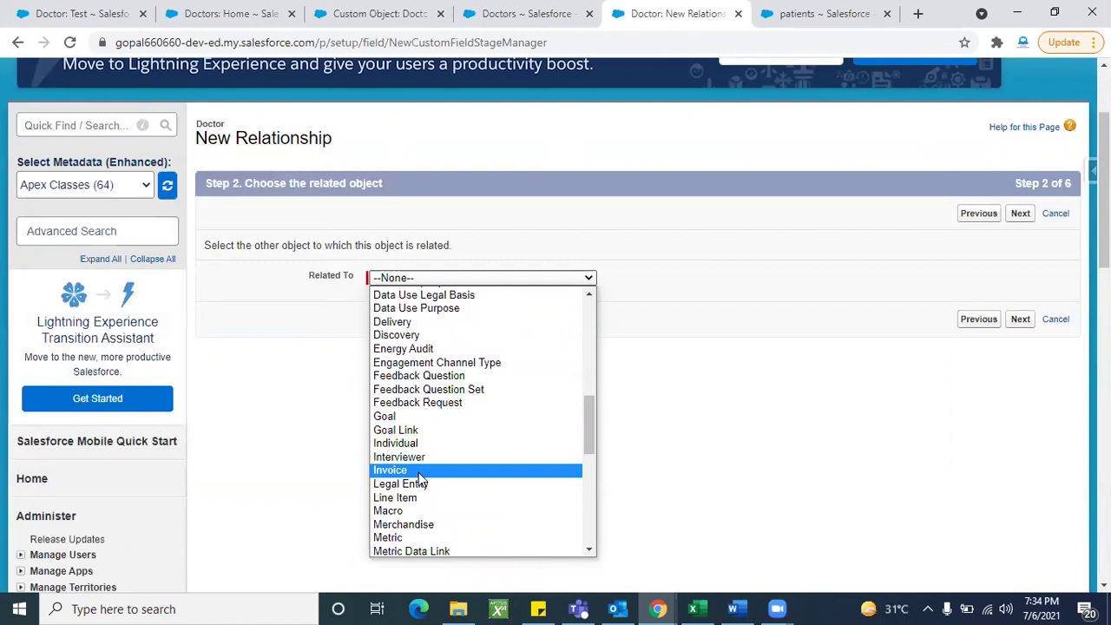
{"action": "scroll", "coordinate": [423, 469], "scroll_direction": "down", "scroll_amount": 1}
{"action": "scroll", "coordinate": [420, 464], "scroll_direction": "down", "scroll_amount": 2}
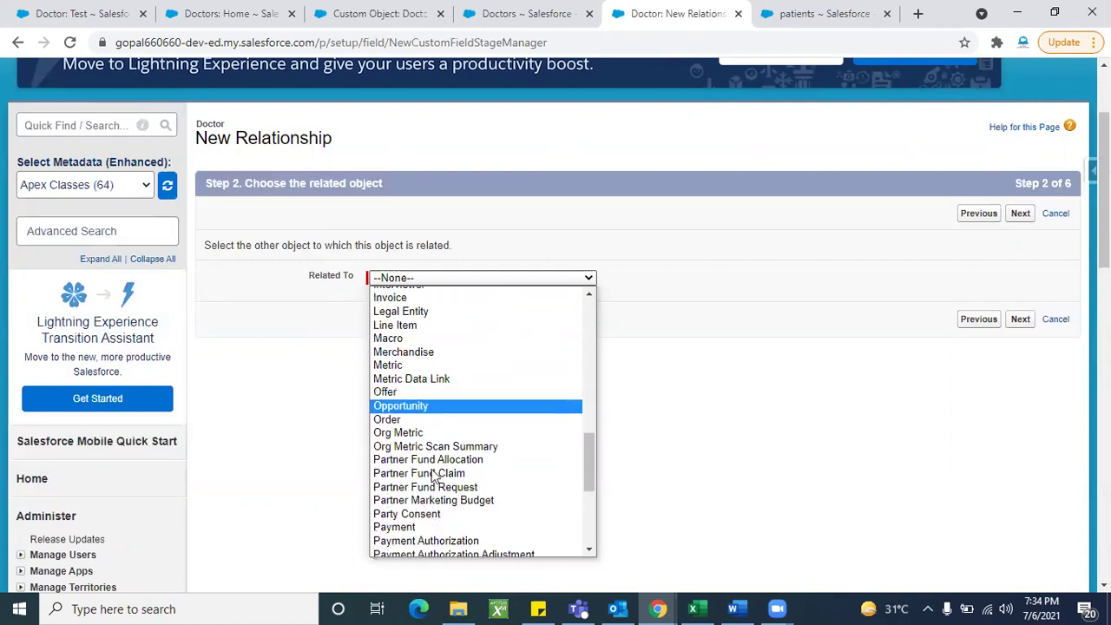
{"action": "left_click", "coordinate": [1051, 222]}
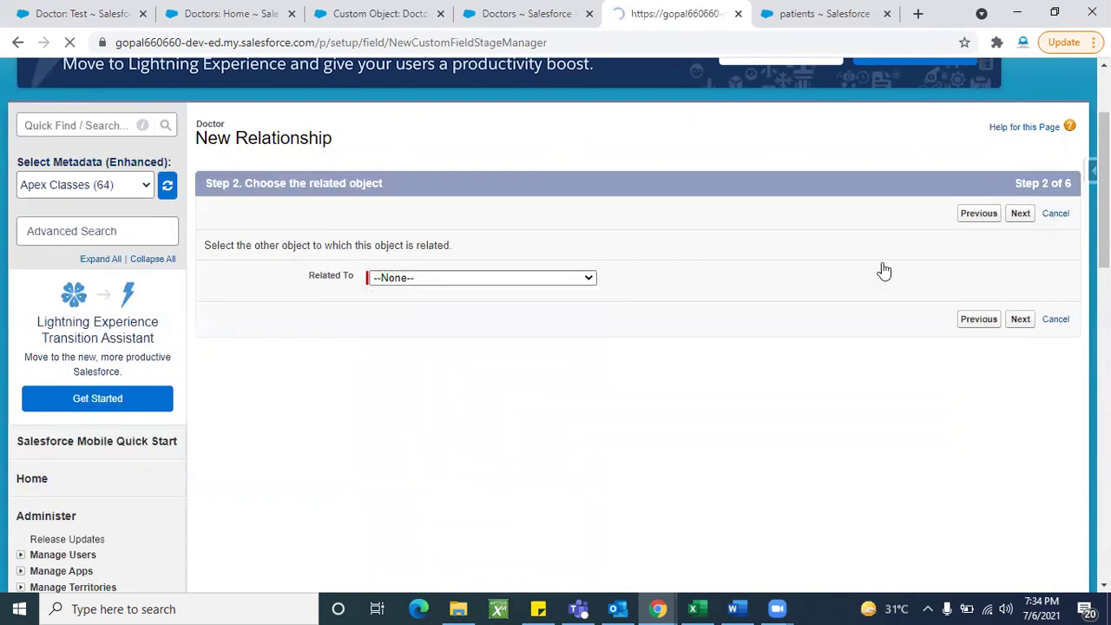
Step: Open the Patient name field, try Change Field Type, then back out without changes
{"action": "scroll", "coordinate": [397, 437], "scroll_direction": "down", "scroll_amount": 5}
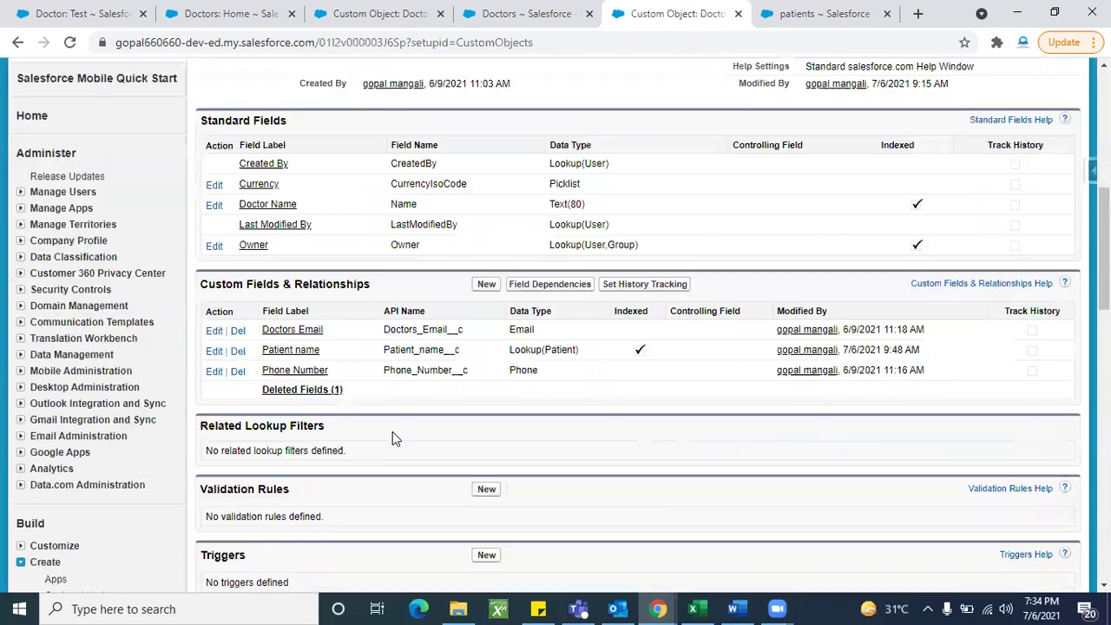
{"action": "left_click", "coordinate": [213, 351]}
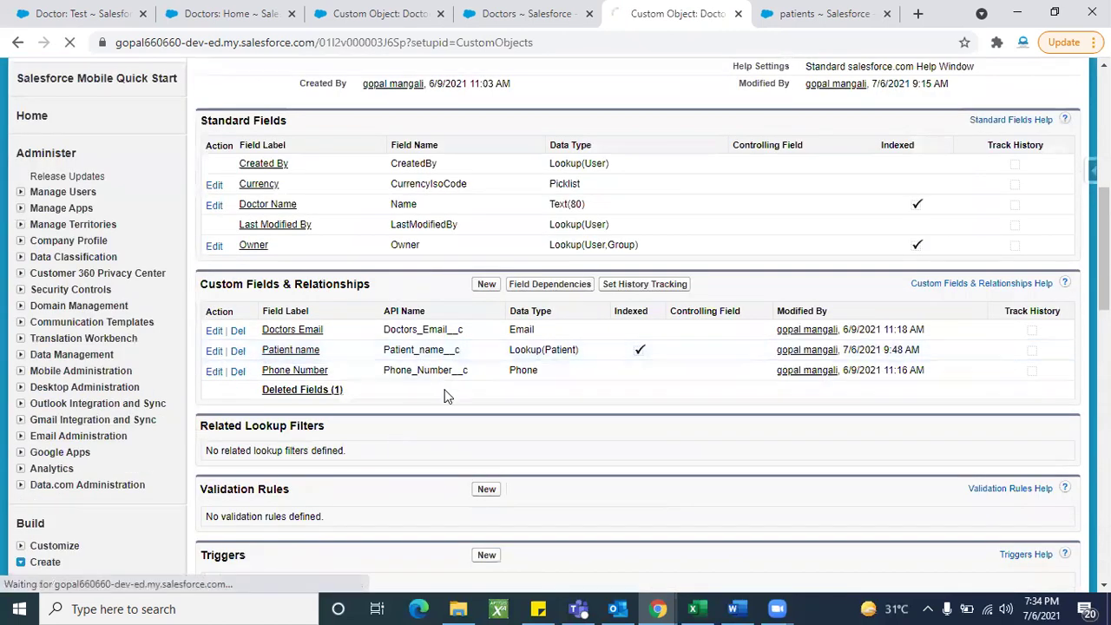
{"action": "scroll", "coordinate": [495, 468], "scroll_direction": "down", "scroll_amount": 2}
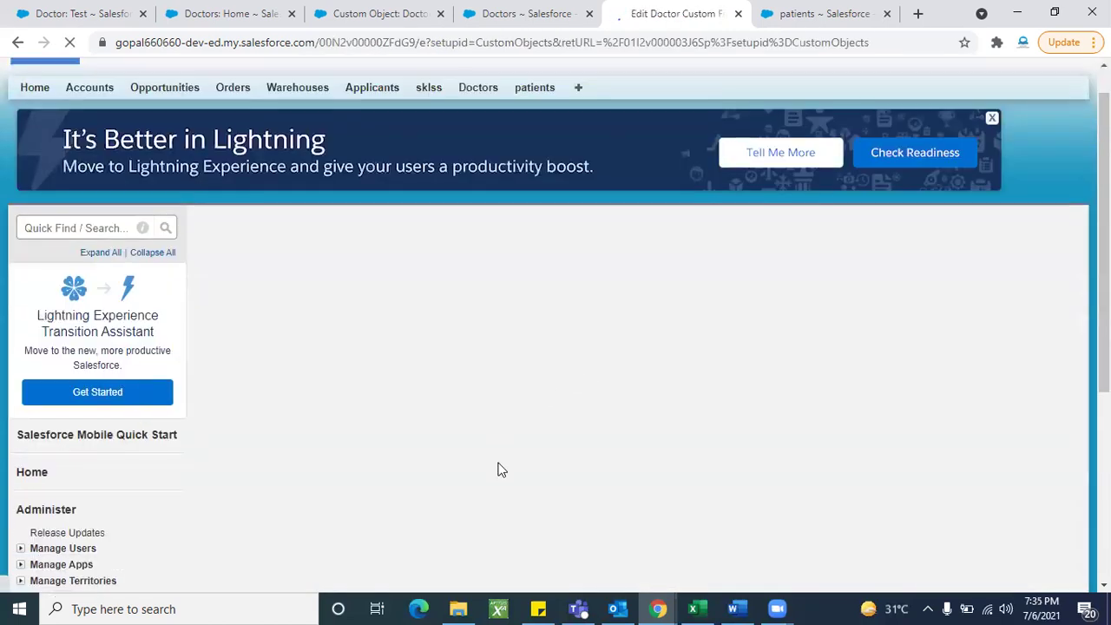
{"action": "scroll", "coordinate": [499, 469], "scroll_direction": "down", "scroll_amount": 2}
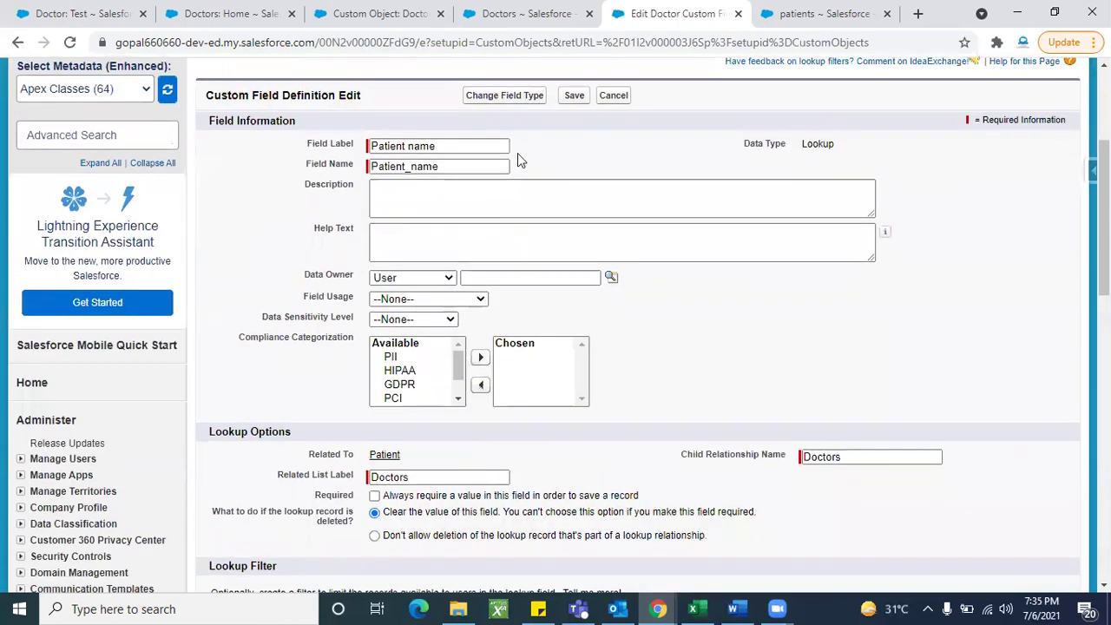
{"action": "left_click", "coordinate": [504, 96]}
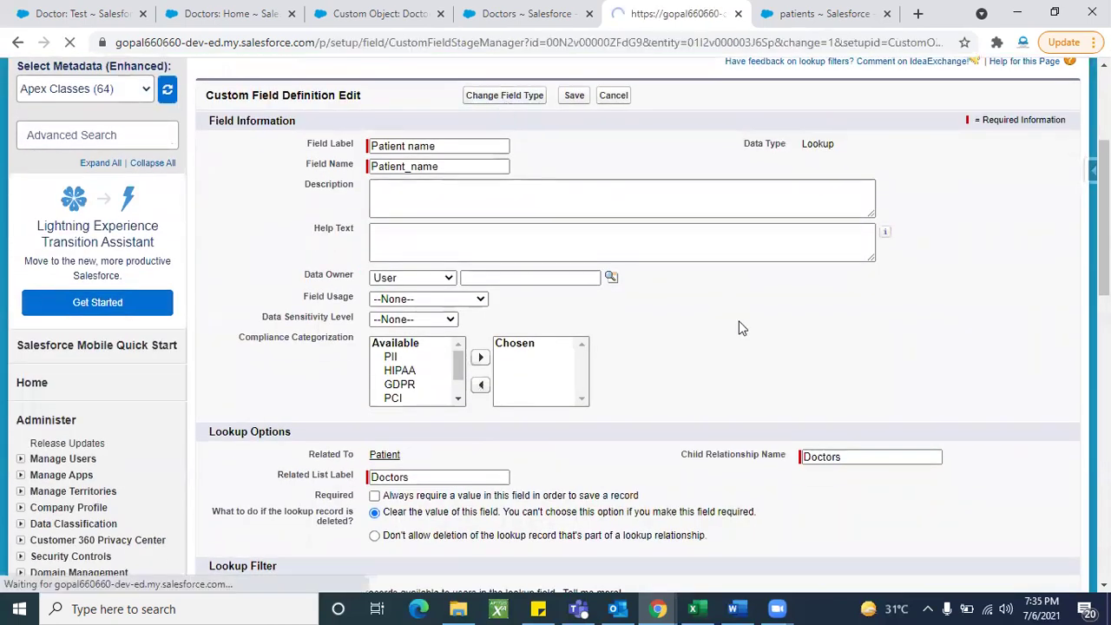
{"action": "scroll", "coordinate": [536, 374], "scroll_direction": "down", "scroll_amount": 2}
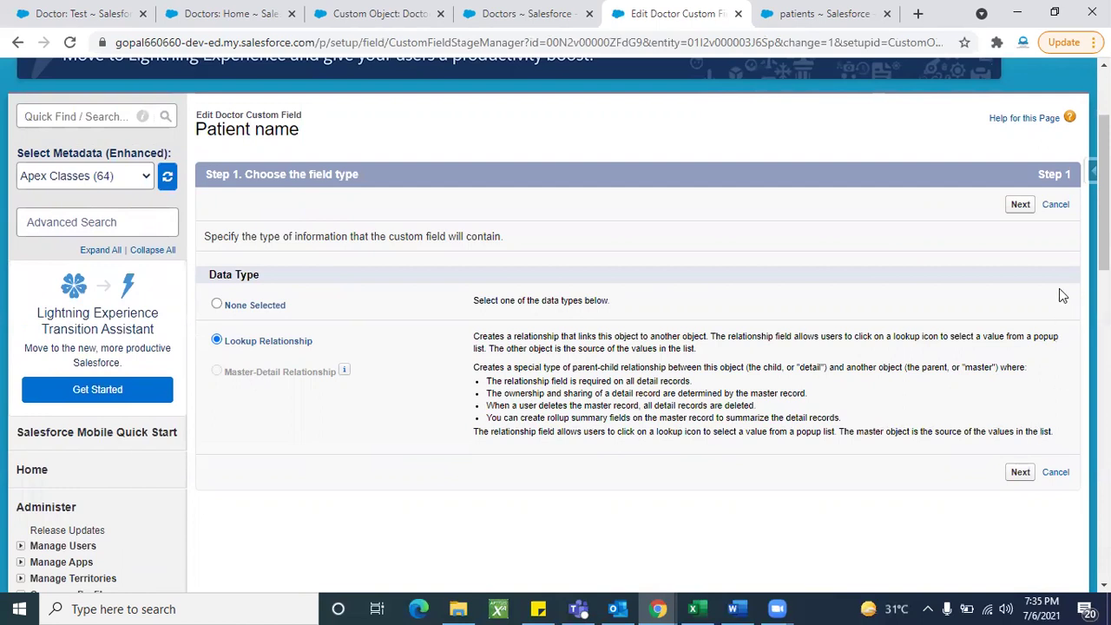
{"action": "left_click", "coordinate": [1055, 204]}
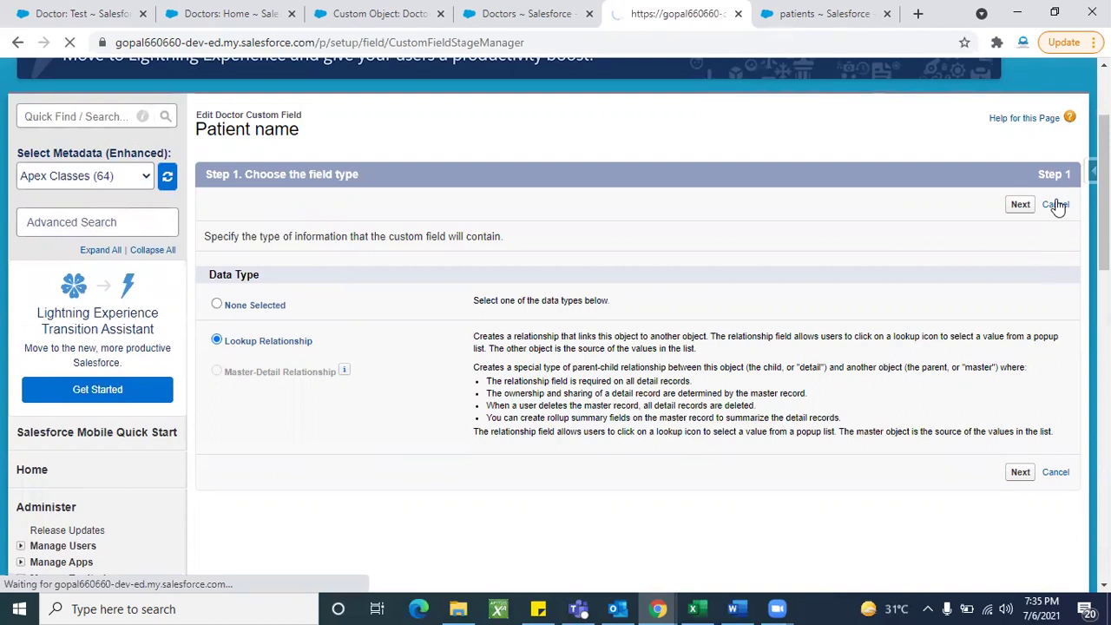
Step: Delete the Patient name lookup field from Doctor, confirming the deletion
{"action": "scroll", "coordinate": [520, 460], "scroll_direction": "down", "scroll_amount": 4}
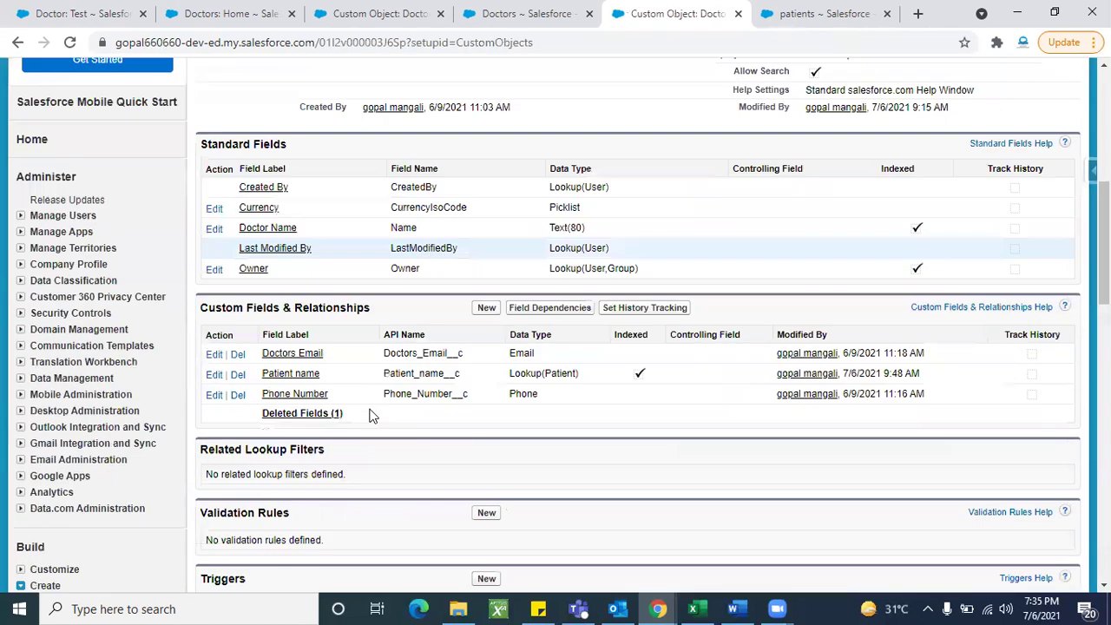
{"action": "left_click", "coordinate": [237, 374]}
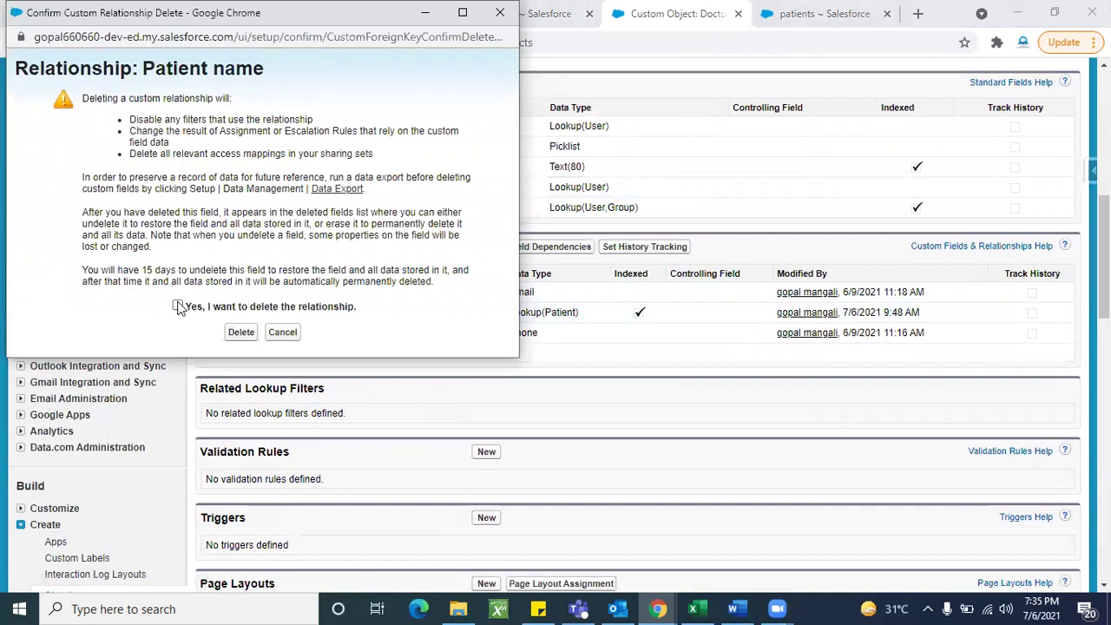
{"action": "left_click", "coordinate": [241, 332]}
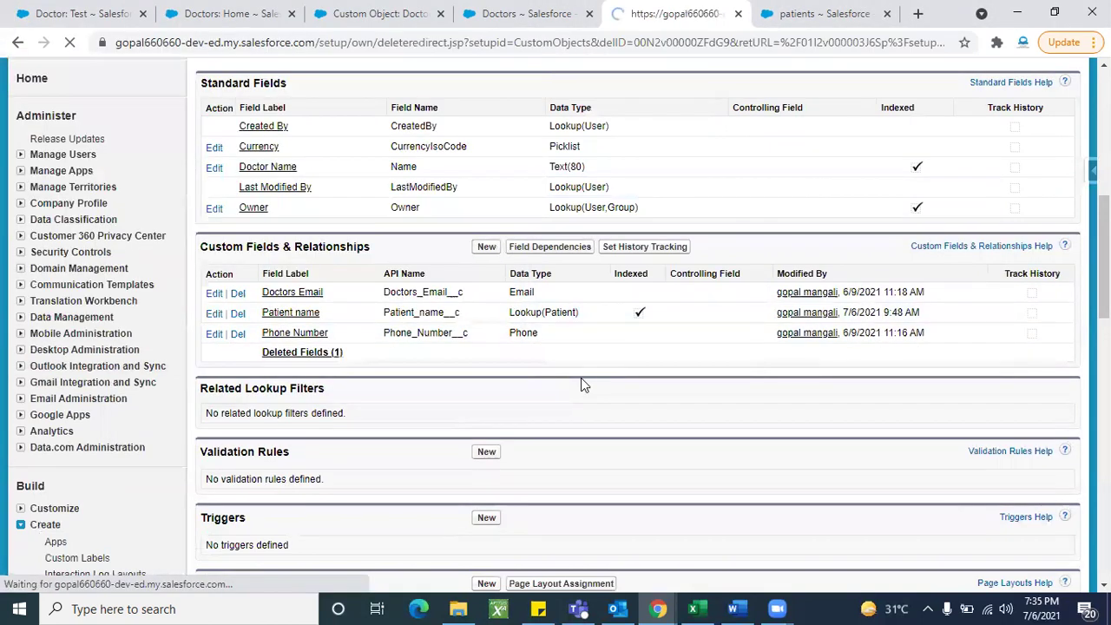
{"action": "scroll", "coordinate": [486, 433], "scroll_direction": "down", "scroll_amount": 5}
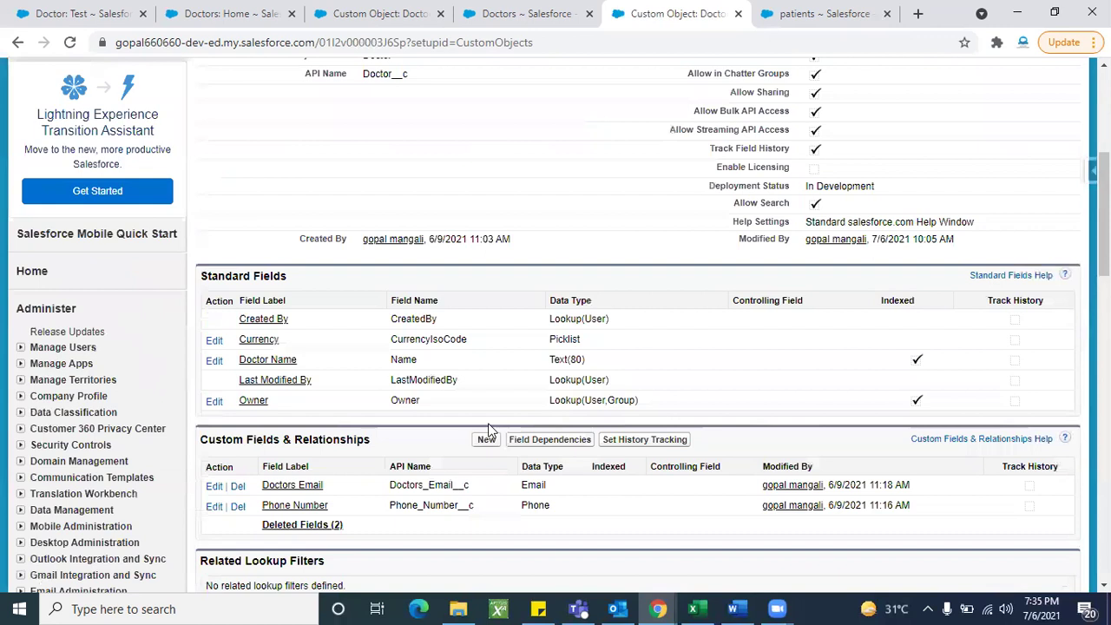
{"action": "left_click", "coordinate": [484, 293]}
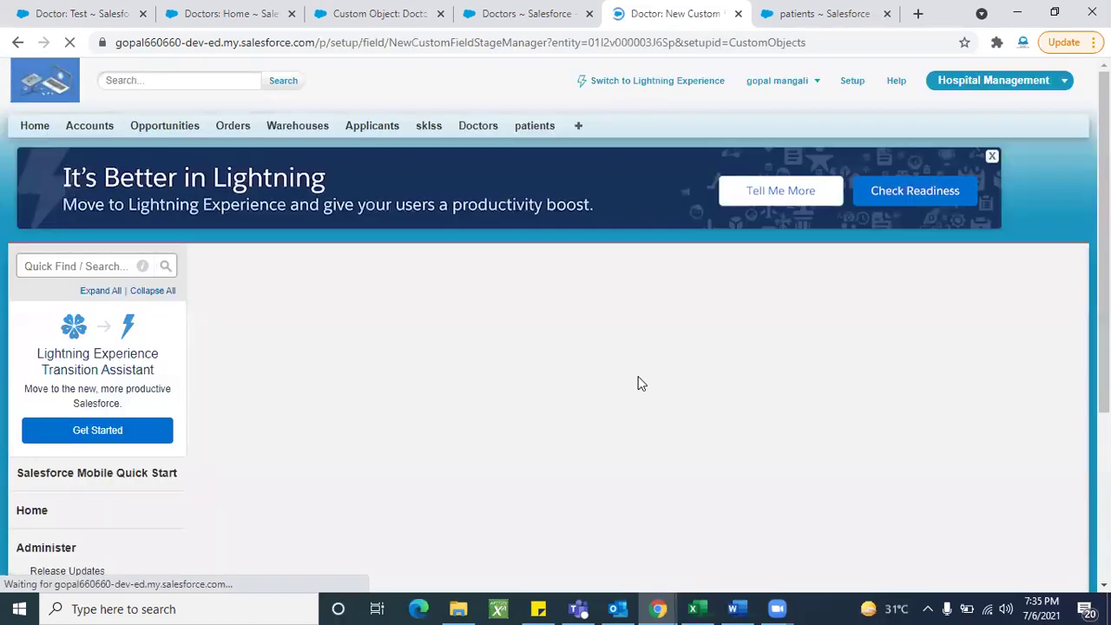
Step: Choose Master-Detail Relationship as the field type and browse the Related To object list
{"action": "scroll", "coordinate": [501, 392], "scroll_direction": "down", "scroll_amount": 3}
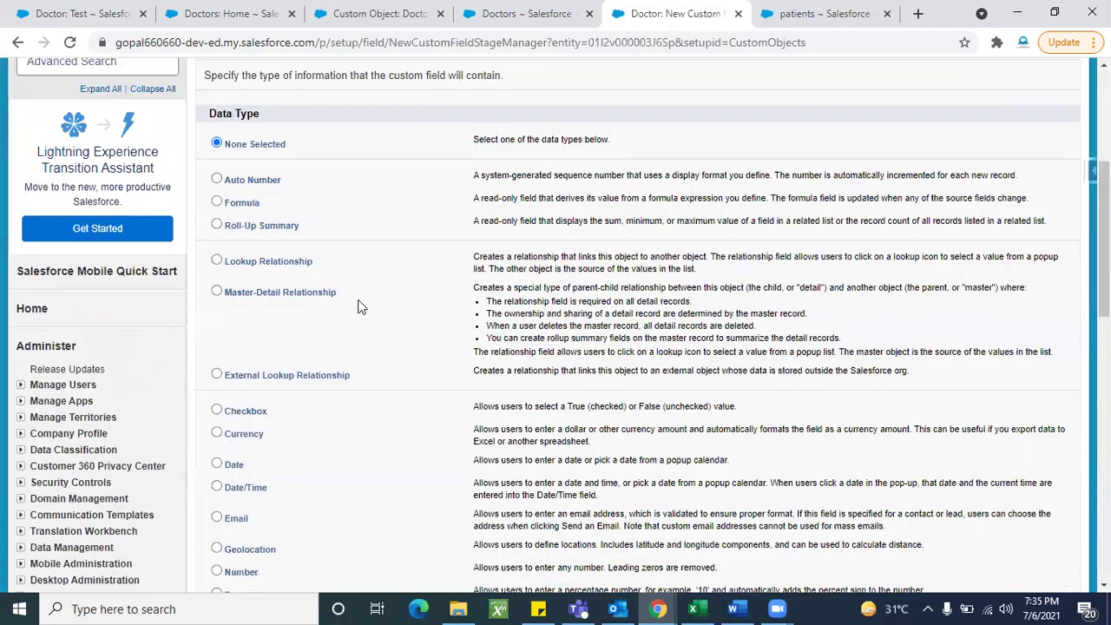
{"action": "left_click", "coordinate": [299, 292]}
{"action": "scroll", "coordinate": [638, 301], "scroll_direction": "up", "scroll_amount": 3}
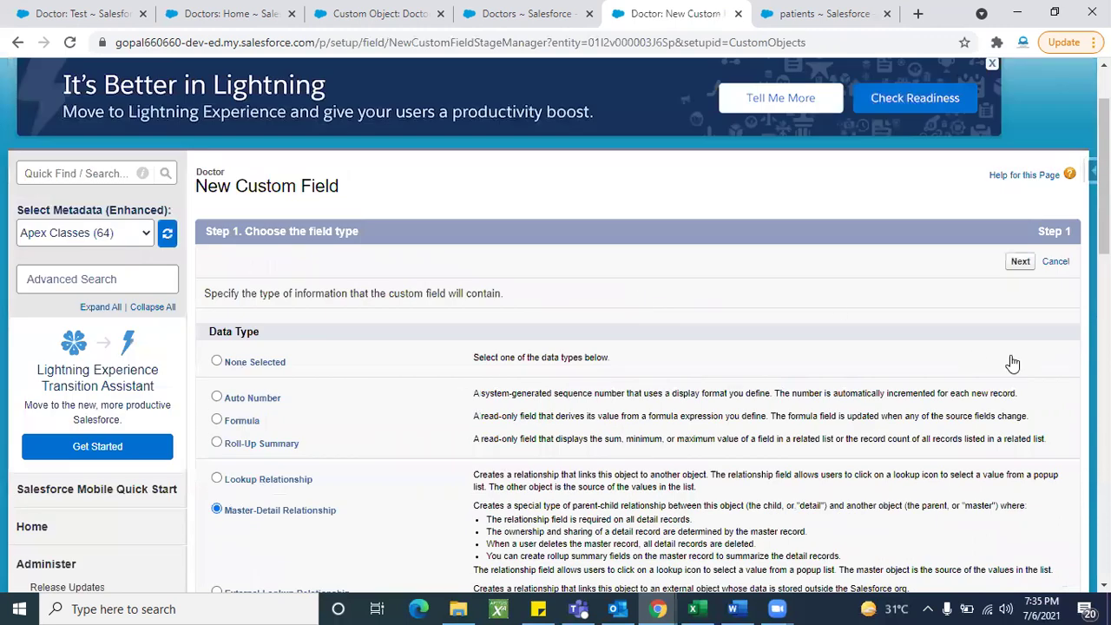
{"action": "scroll", "coordinate": [1012, 363], "scroll_direction": "up", "scroll_amount": 1}
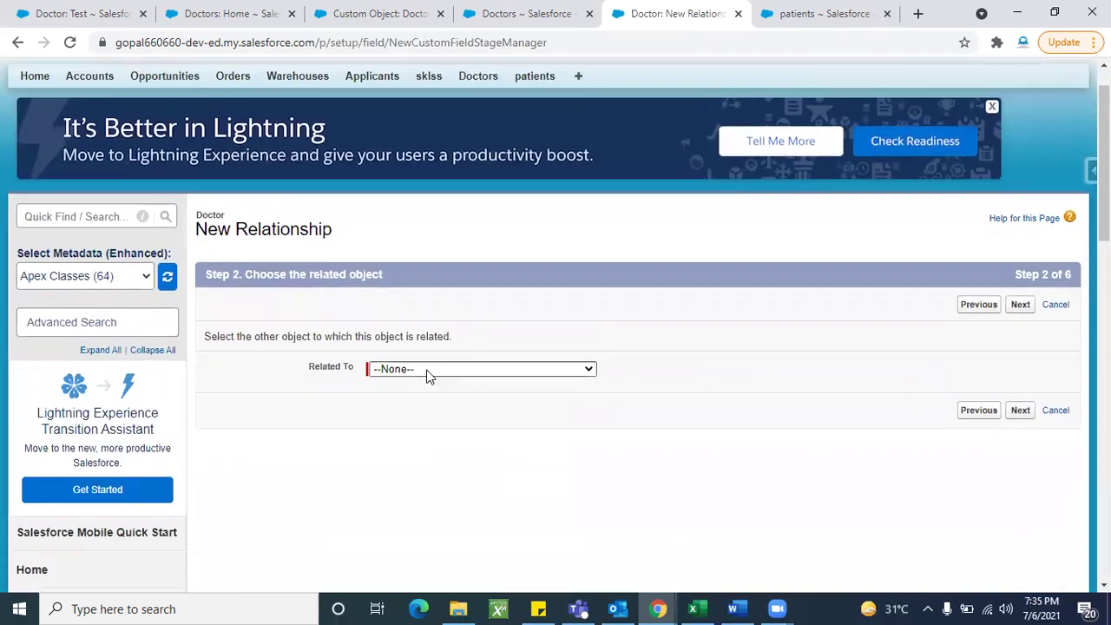
{"action": "left_click", "coordinate": [426, 369]}
{"action": "scroll", "coordinate": [421, 275], "scroll_direction": "down", "scroll_amount": 15}
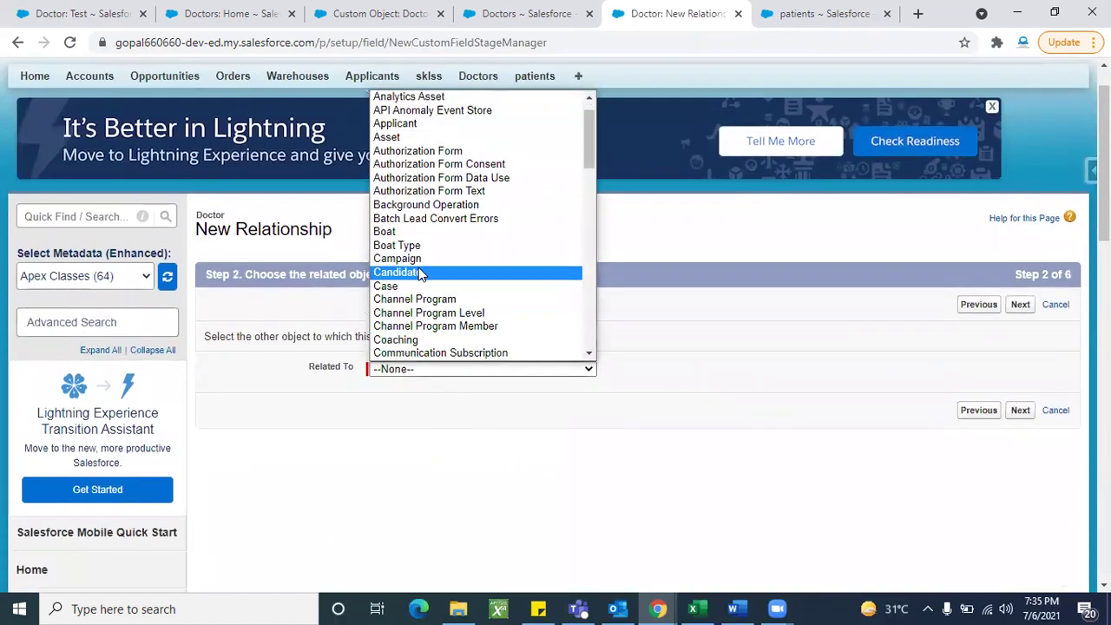
{"action": "scroll", "coordinate": [425, 318], "scroll_direction": "down", "scroll_amount": 4}
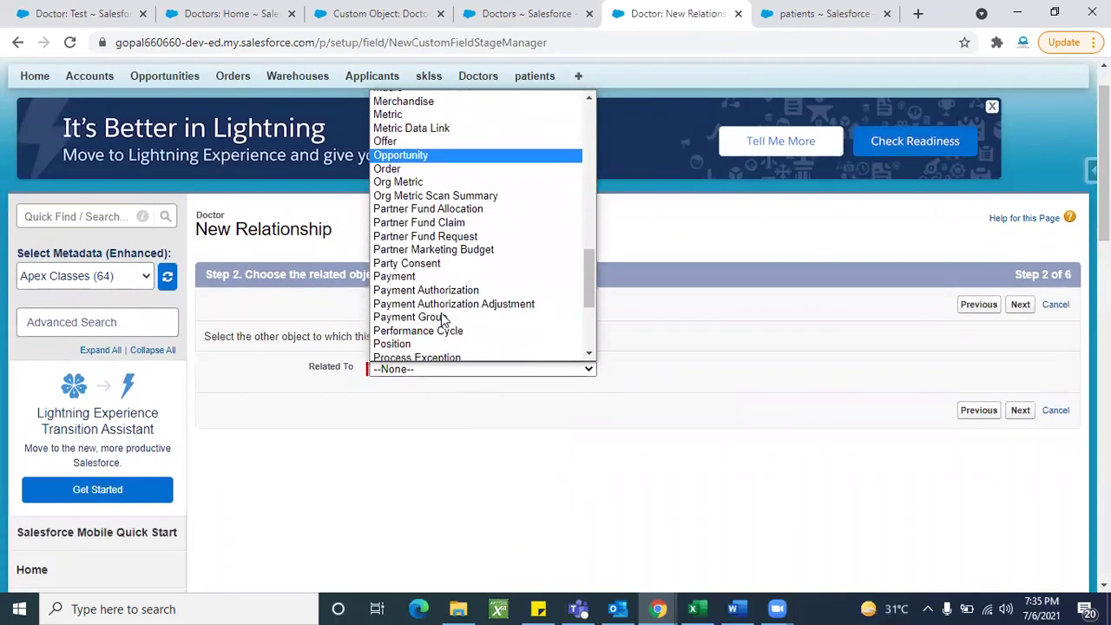
{"action": "scroll", "coordinate": [422, 321], "scroll_direction": "down", "scroll_amount": 2}
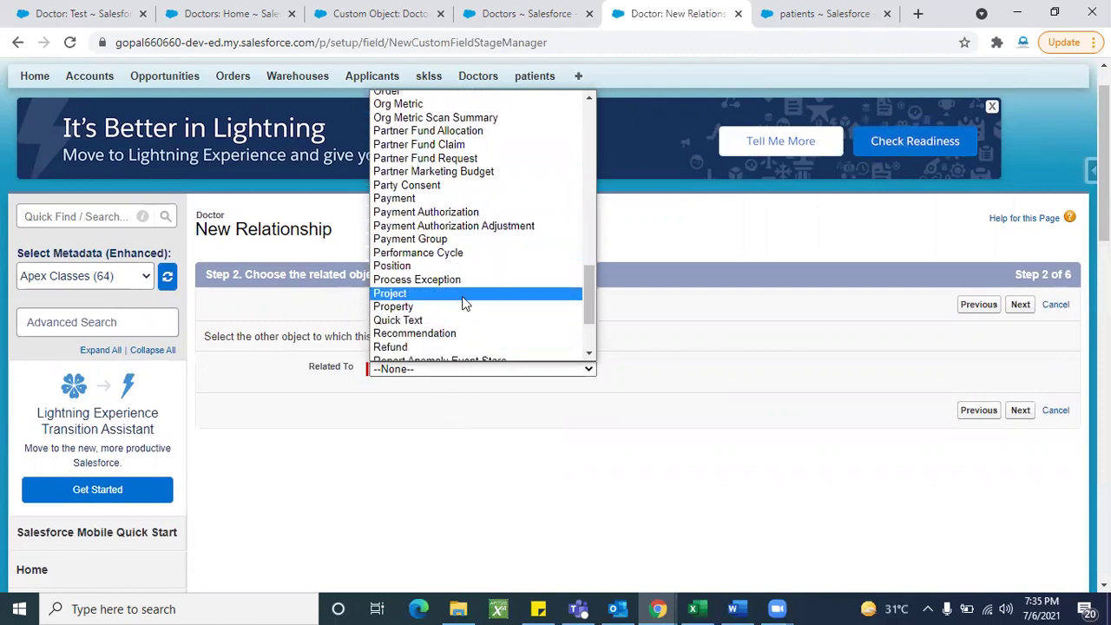
{"action": "scroll", "coordinate": [465, 296], "scroll_direction": "up", "scroll_amount": 1}
{"action": "scroll", "coordinate": [465, 295], "scroll_direction": "up", "scroll_amount": 1}
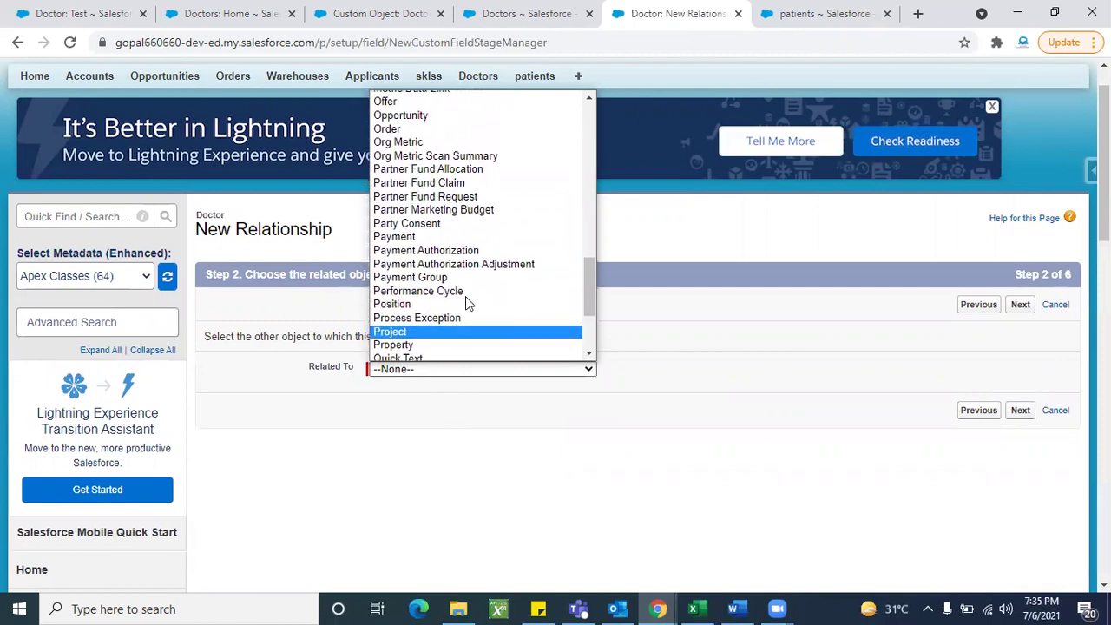
{"action": "scroll", "coordinate": [465, 296], "scroll_direction": "up", "scroll_amount": 1}
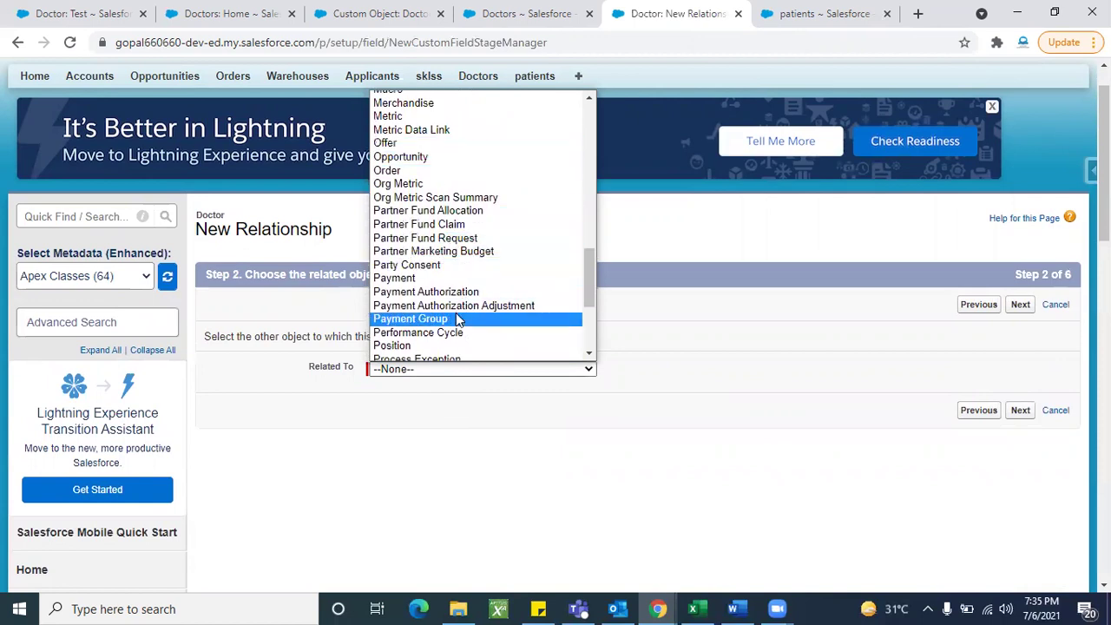
{"action": "scroll", "coordinate": [456, 330], "scroll_direction": "down", "scroll_amount": 3}
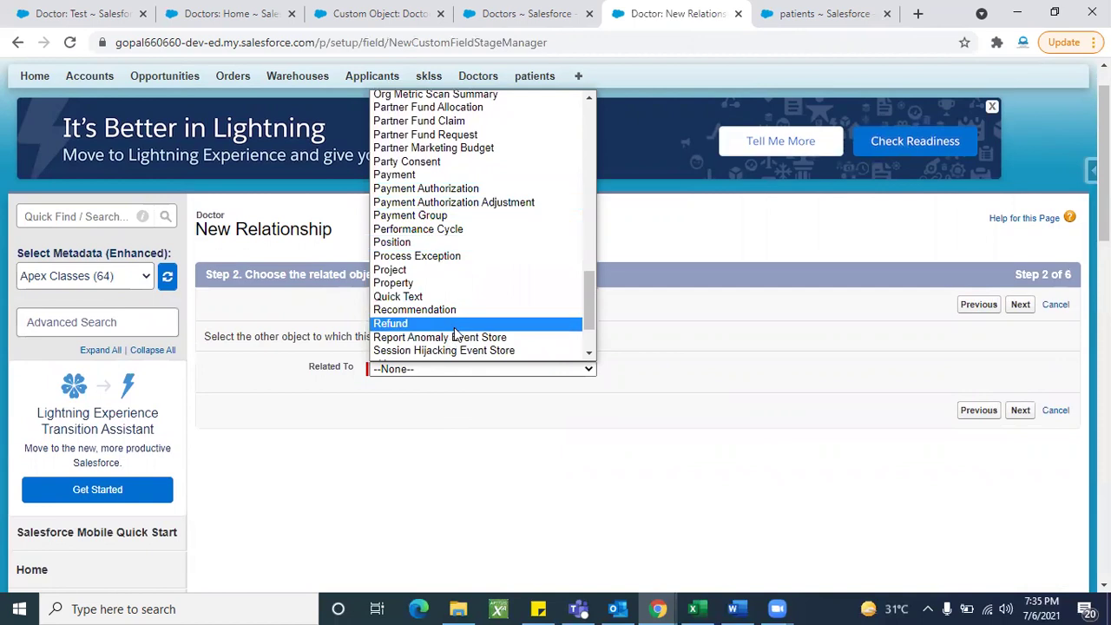
{"action": "scroll", "coordinate": [454, 327], "scroll_direction": "up", "scroll_amount": 3}
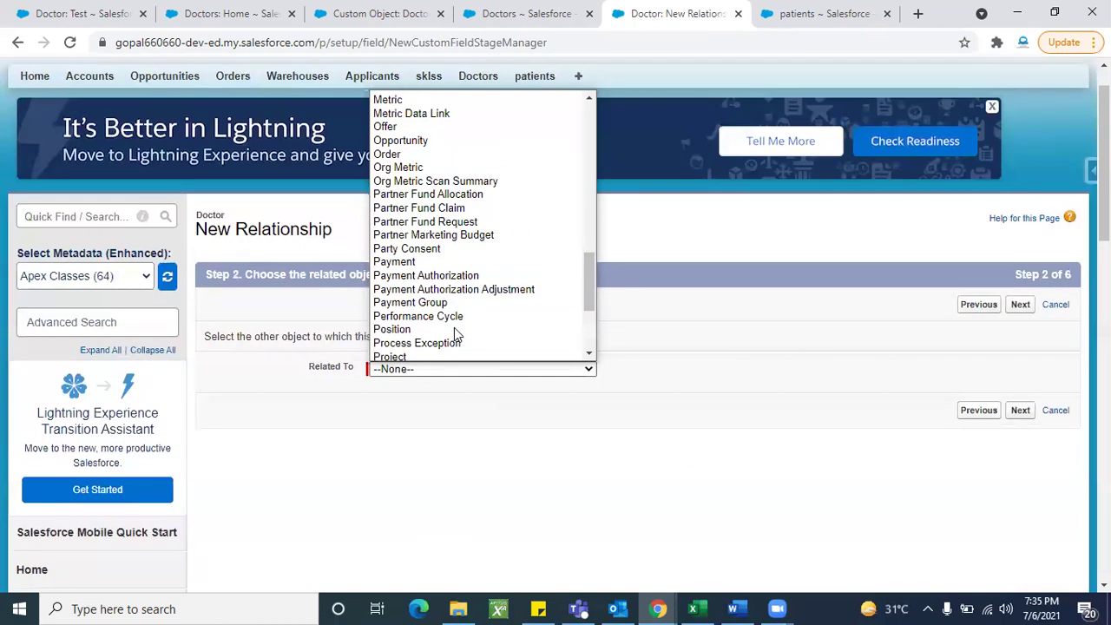
{"action": "scroll", "coordinate": [454, 327], "scroll_direction": "up", "scroll_amount": 3}
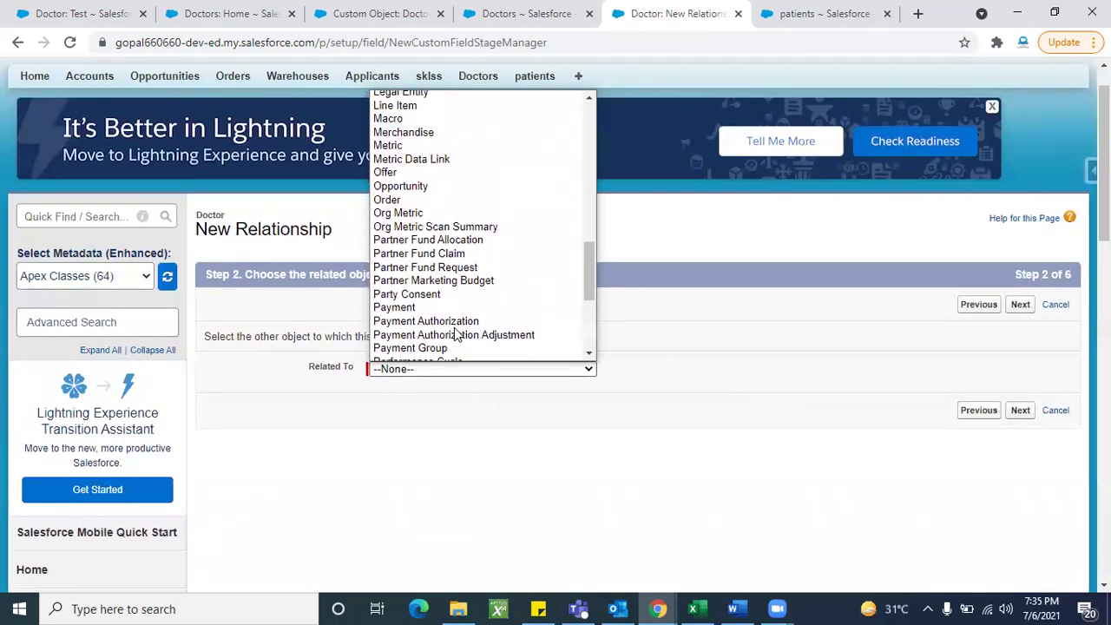
{"action": "scroll", "coordinate": [453, 327], "scroll_direction": "up", "scroll_amount": 3}
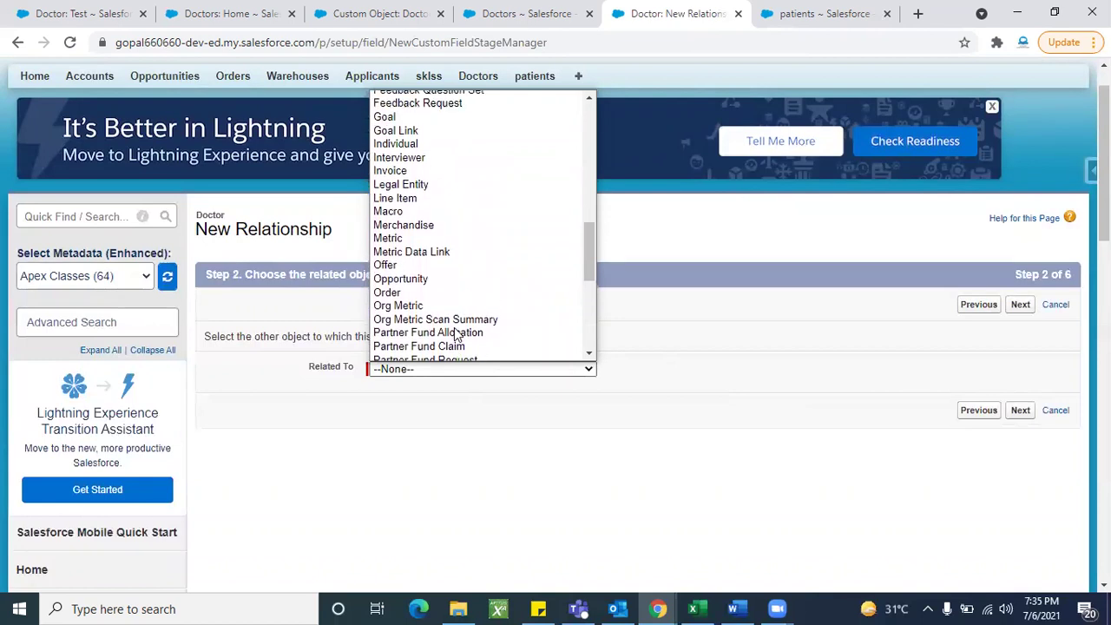
Step: Reload the relationship step and browse the Related To list again, leaving it --None--
{"action": "left_click", "coordinate": [64, 44]}
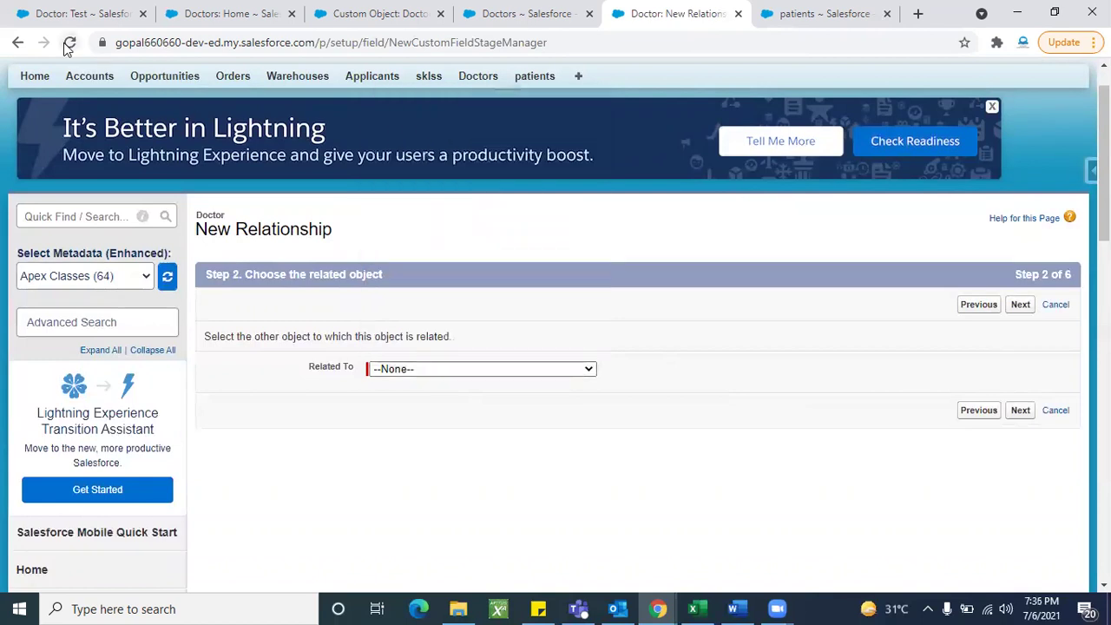
{"action": "left_click", "coordinate": [616, 167]}
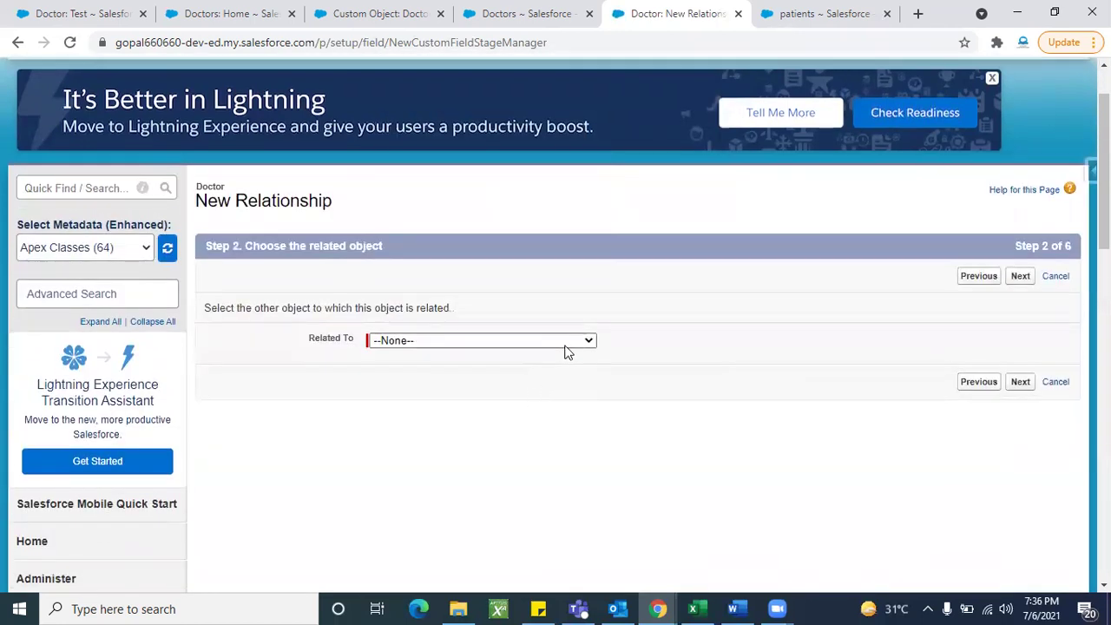
{"action": "left_click", "coordinate": [564, 342]}
{"action": "scroll", "coordinate": [469, 278], "scroll_direction": "down", "scroll_amount": 3}
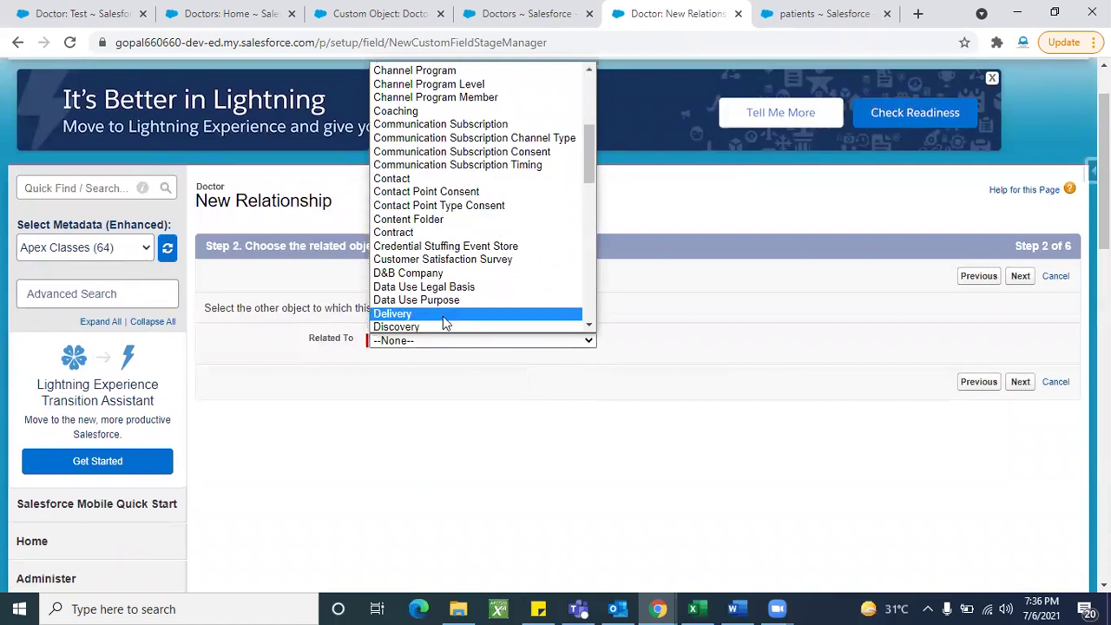
{"action": "scroll", "coordinate": [443, 316], "scroll_direction": "down", "scroll_amount": 2}
{"action": "scroll", "coordinate": [452, 260], "scroll_direction": "down", "scroll_amount": 5}
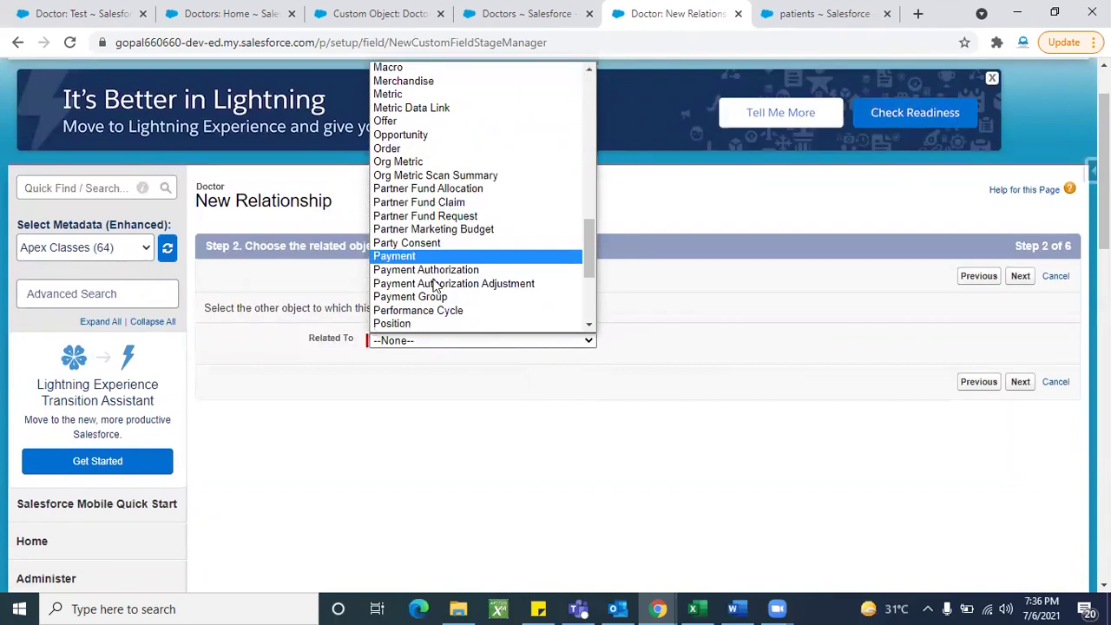
{"action": "scroll", "coordinate": [434, 286], "scroll_direction": "down", "scroll_amount": 2}
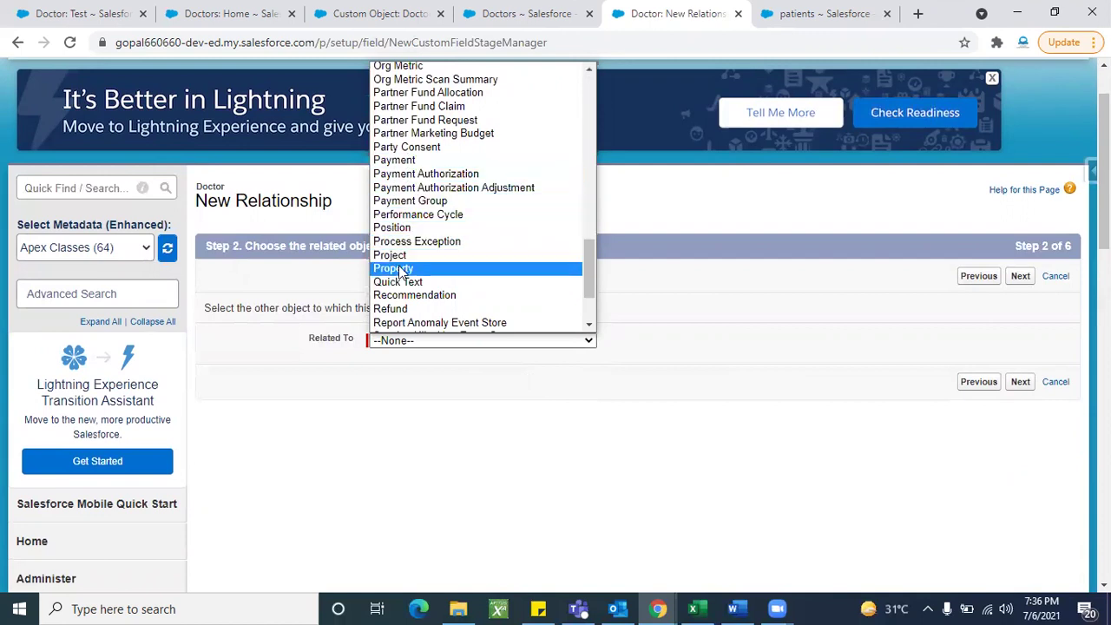
{"action": "scroll", "coordinate": [477, 289], "scroll_direction": "down", "scroll_amount": 2}
{"action": "scroll", "coordinate": [436, 316], "scroll_direction": "down", "scroll_amount": 1}
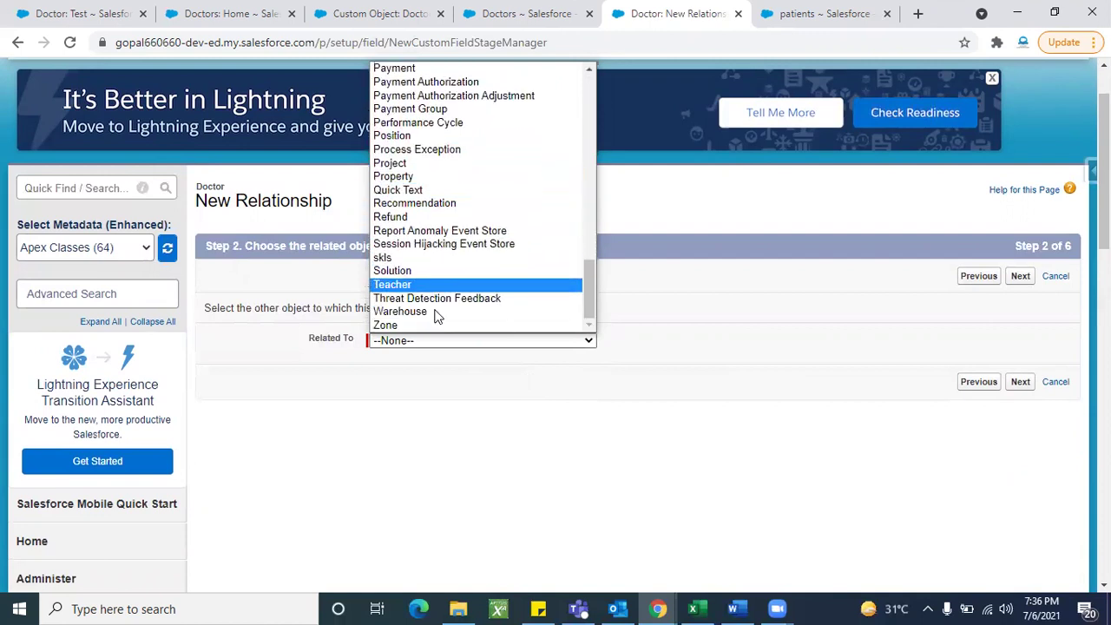
{"action": "scroll", "coordinate": [465, 298], "scroll_direction": "up", "scroll_amount": 15}
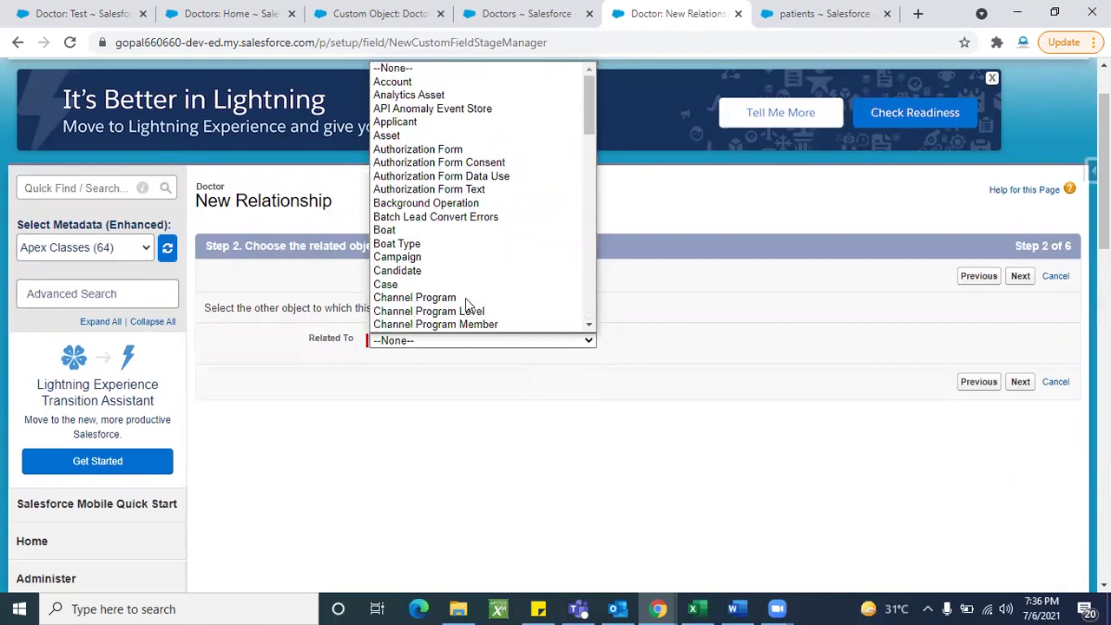
Step: Cancel the unfinished field and open Doctor's Deleted Fields (2) list
{"action": "left_click", "coordinate": [1059, 283]}
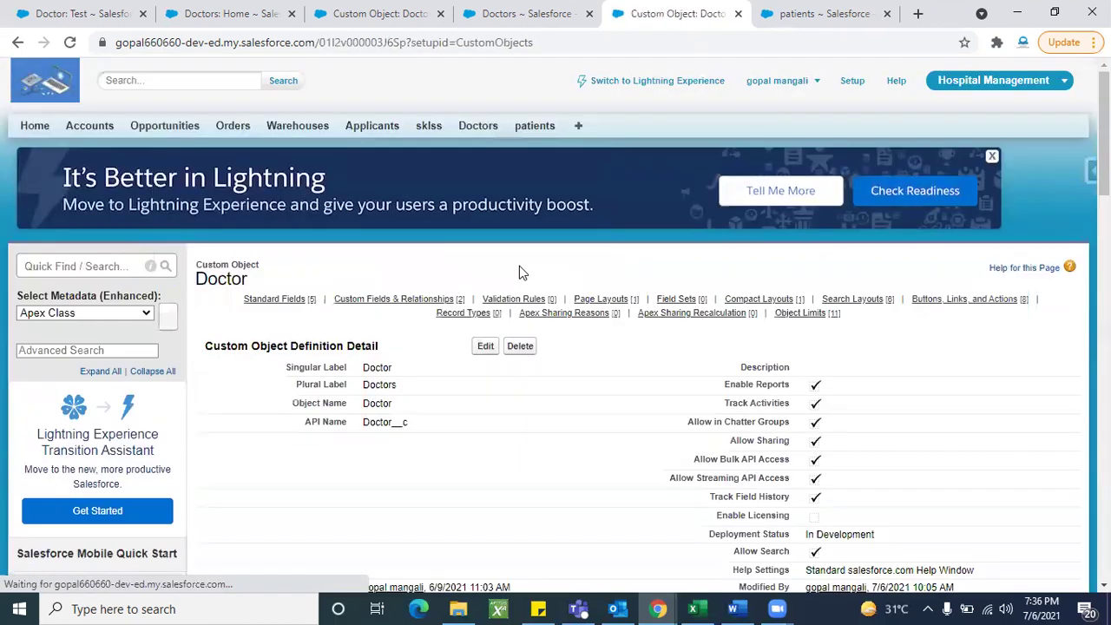
{"action": "scroll", "coordinate": [408, 432], "scroll_direction": "down", "scroll_amount": 5}
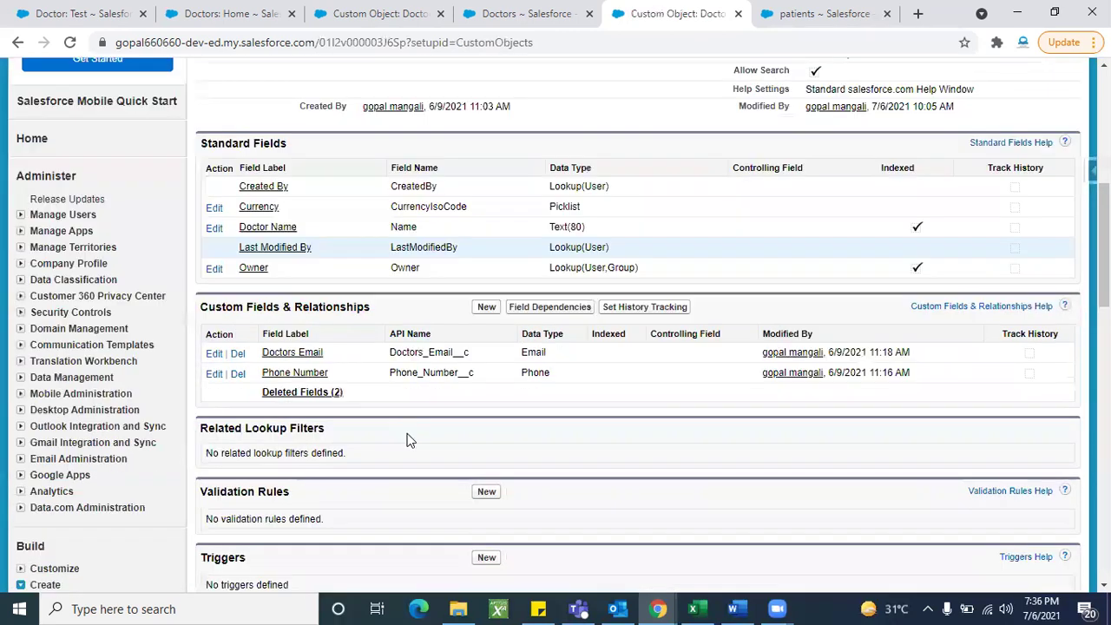
{"action": "left_click", "coordinate": [305, 394]}
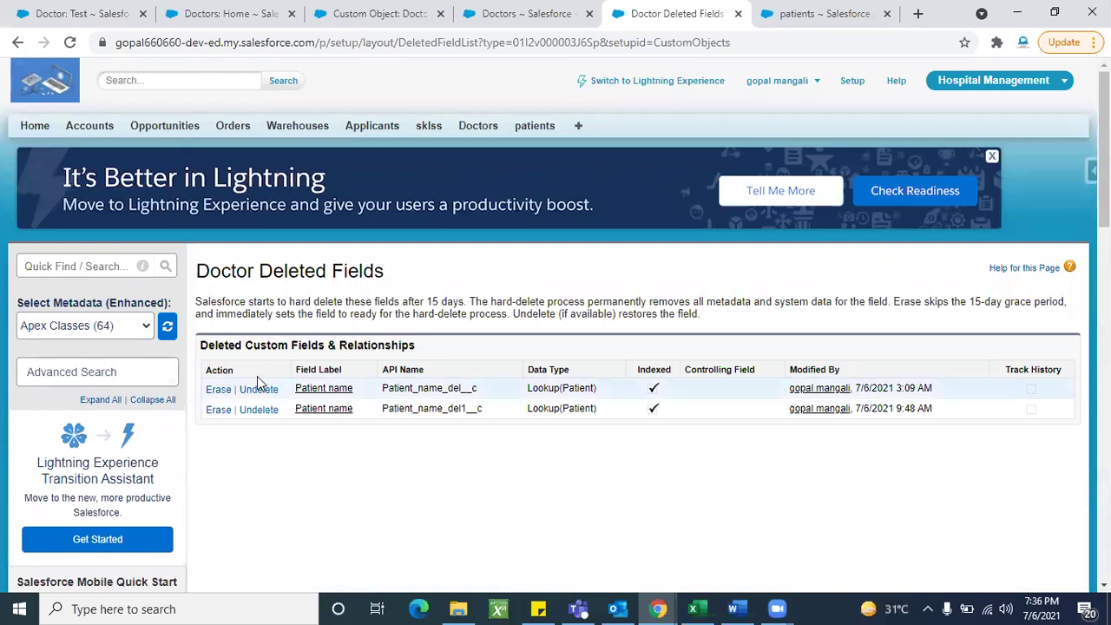
Step: Permanently erase both deleted Patient name fields, confirming each
{"action": "left_click", "coordinate": [216, 391]}
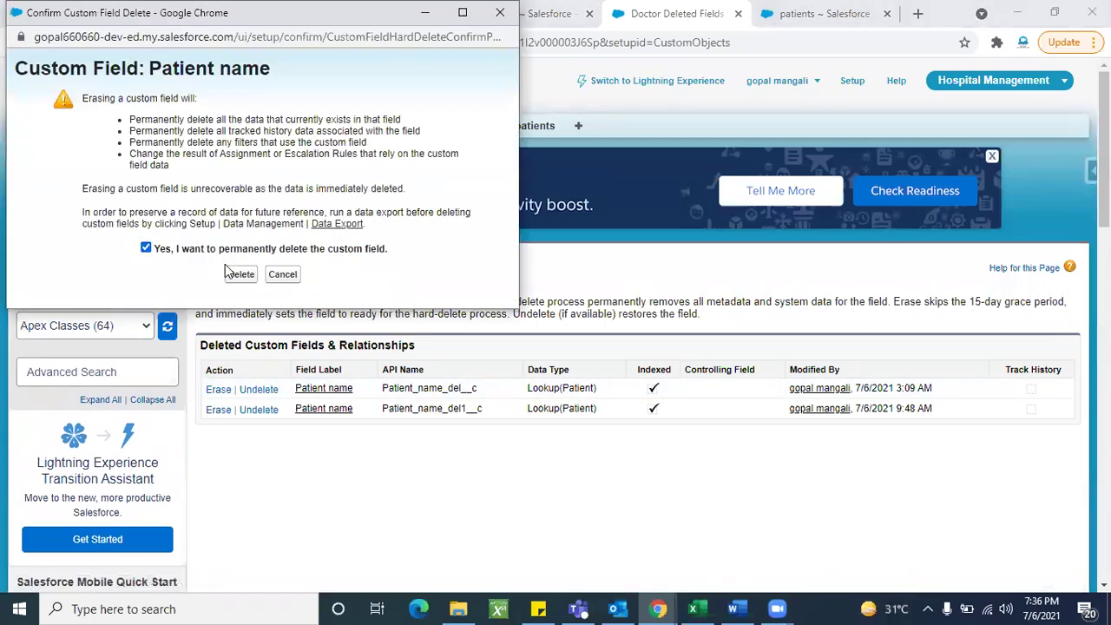
{"action": "left_click", "coordinate": [240, 274]}
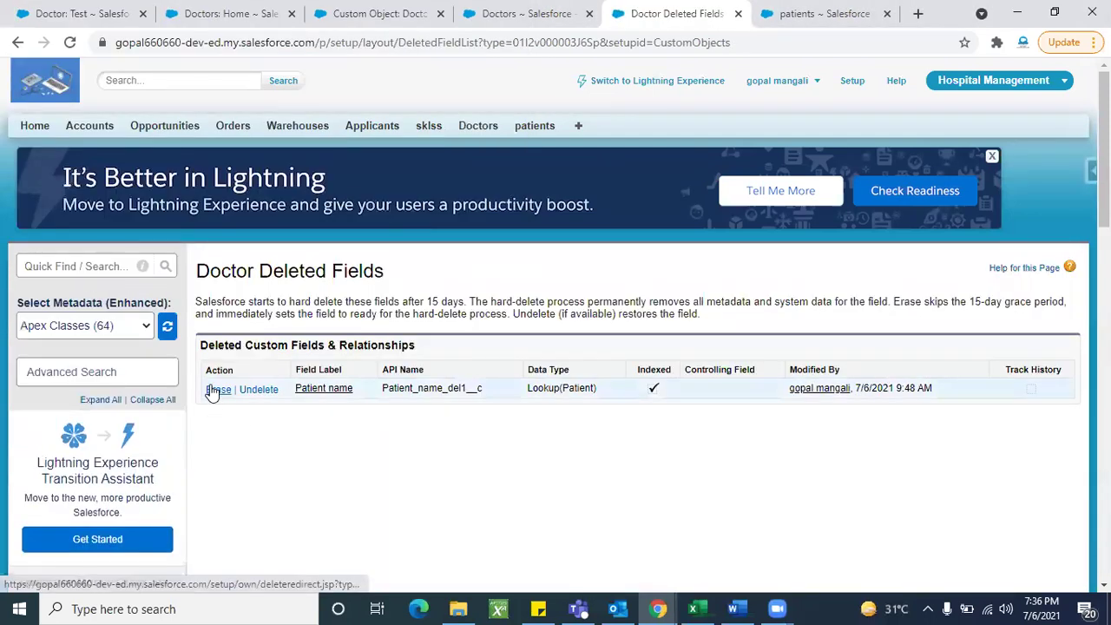
{"action": "left_click", "coordinate": [217, 390]}
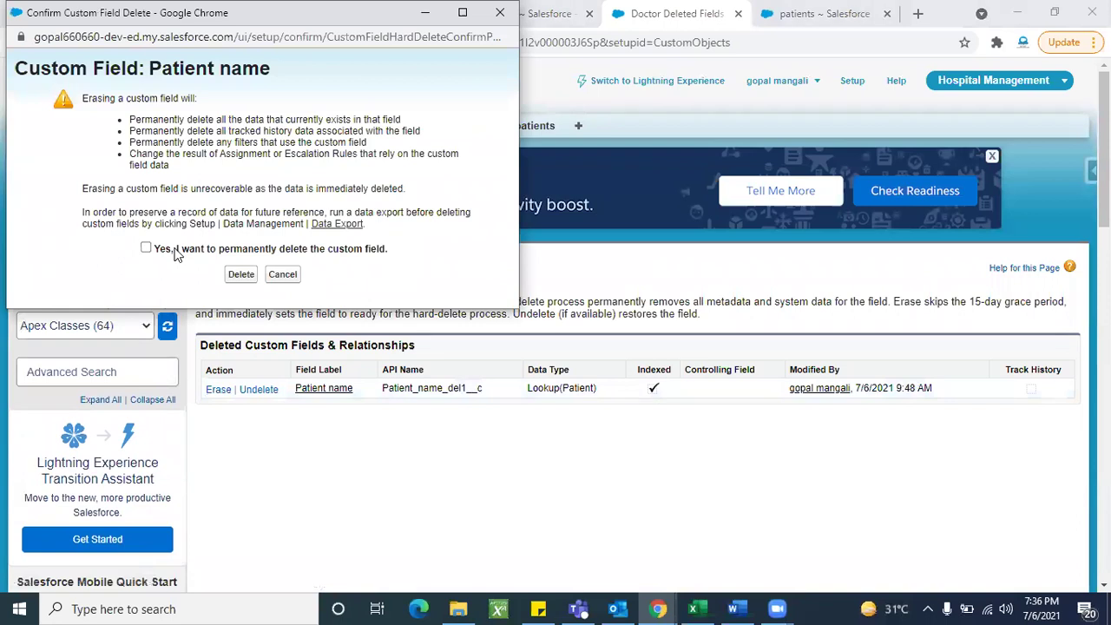
{"action": "left_click", "coordinate": [241, 275]}
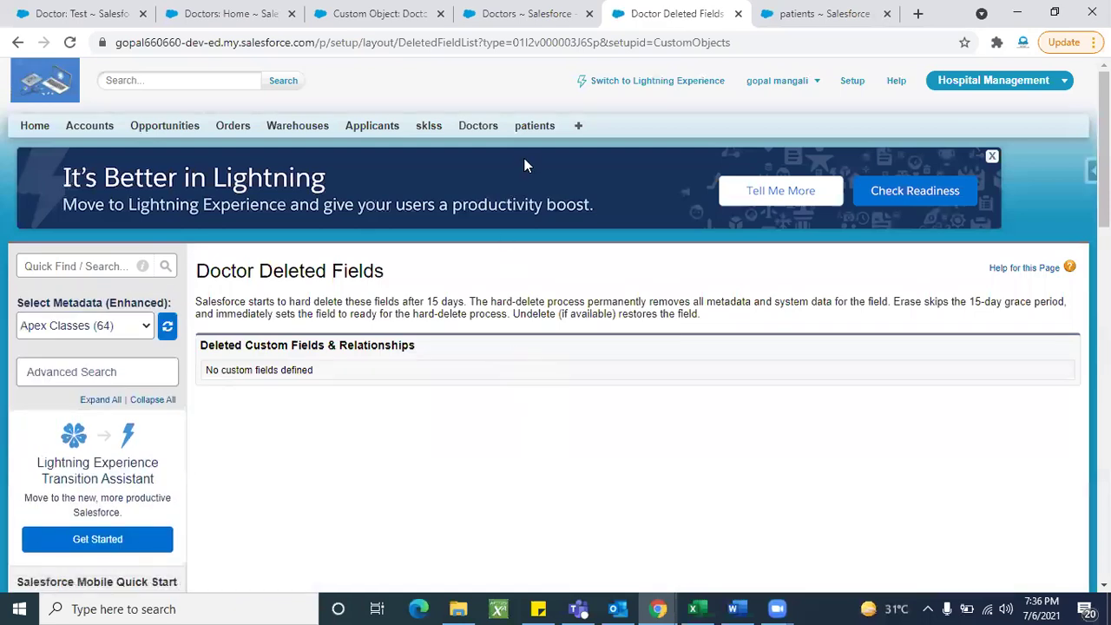
Step: Delete the Doctor Name relationship field from the Patient object
{"action": "left_click", "coordinate": [534, 125]}
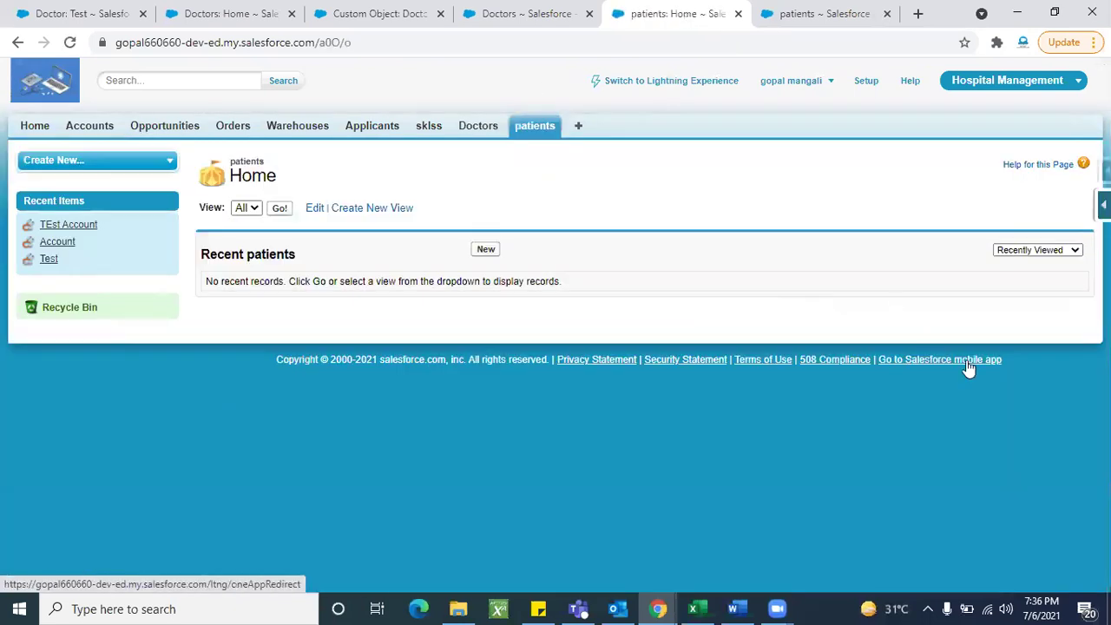
{"action": "mouse_move", "coordinate": [1102, 205]}
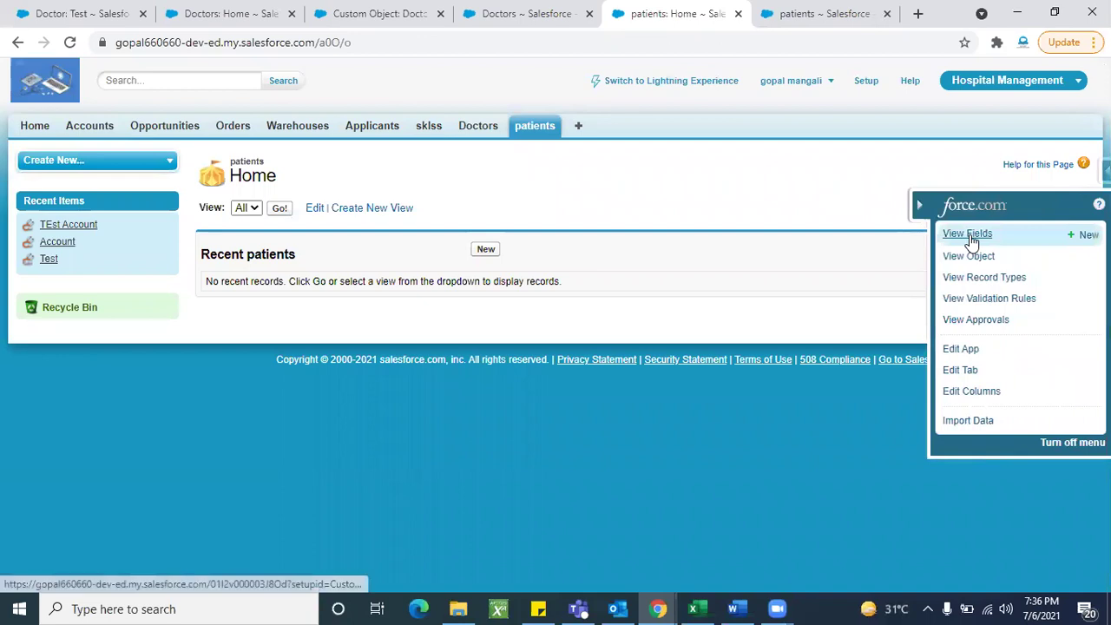
{"action": "left_click", "coordinate": [949, 235]}
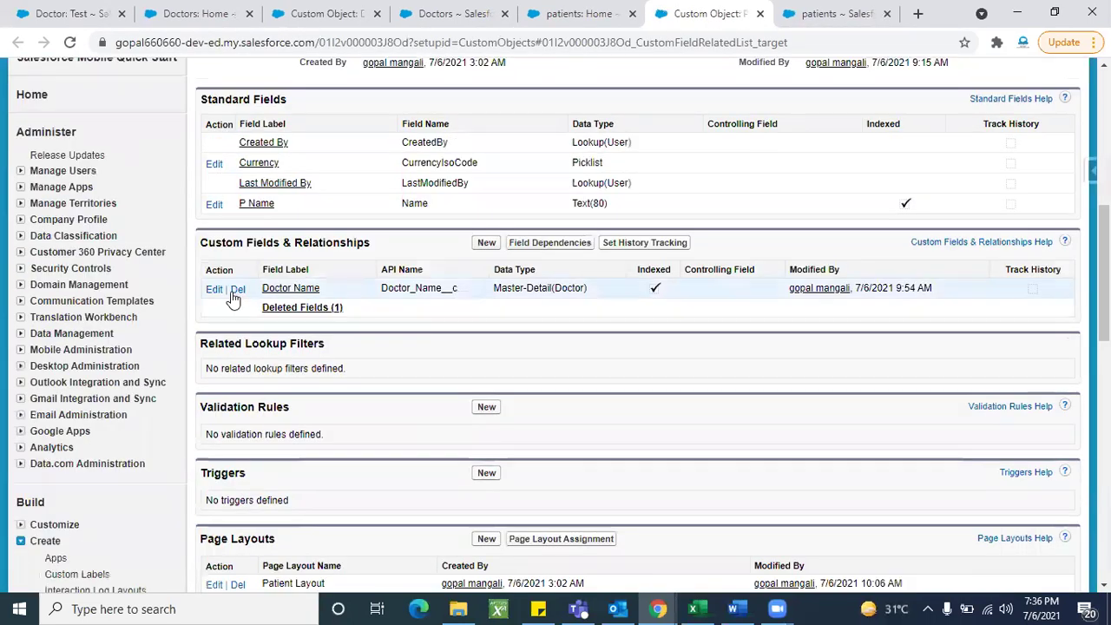
{"action": "left_click", "coordinate": [236, 289]}
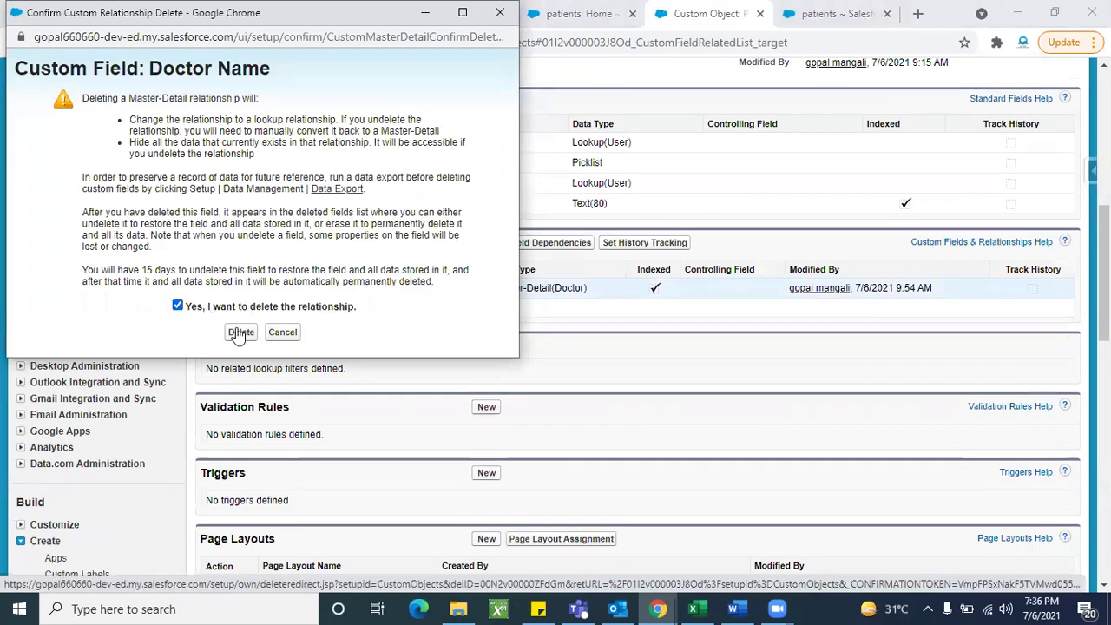
{"action": "left_click", "coordinate": [241, 333]}
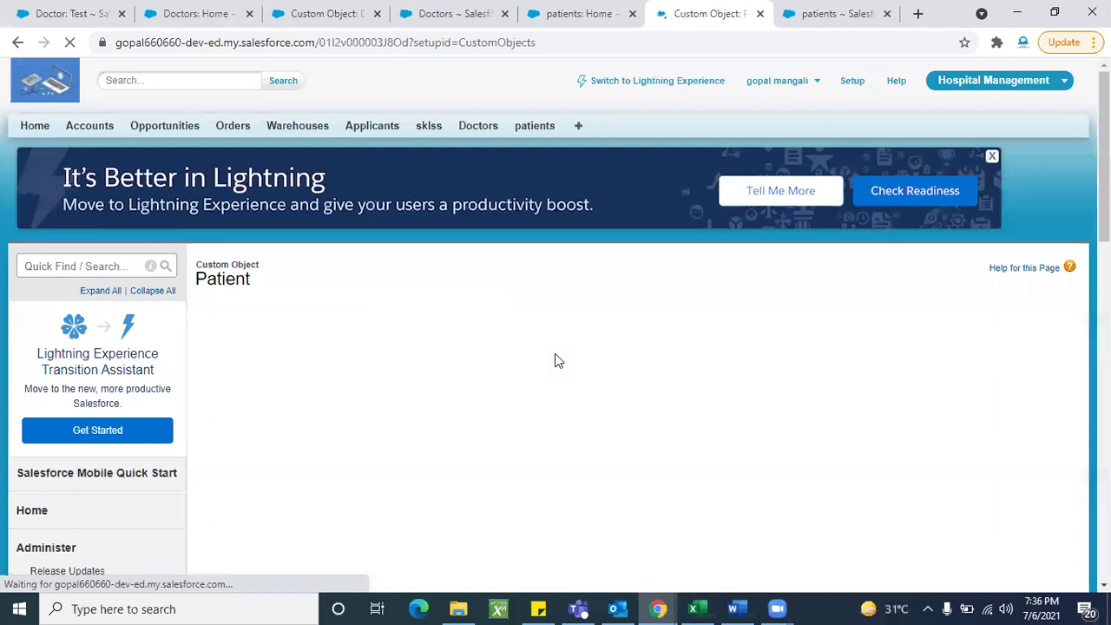
Step: Permanently erase both deleted Doctor Name fields from Patient's Deleted Fields
{"action": "scroll", "coordinate": [565, 458], "scroll_direction": "down", "scroll_amount": 5}
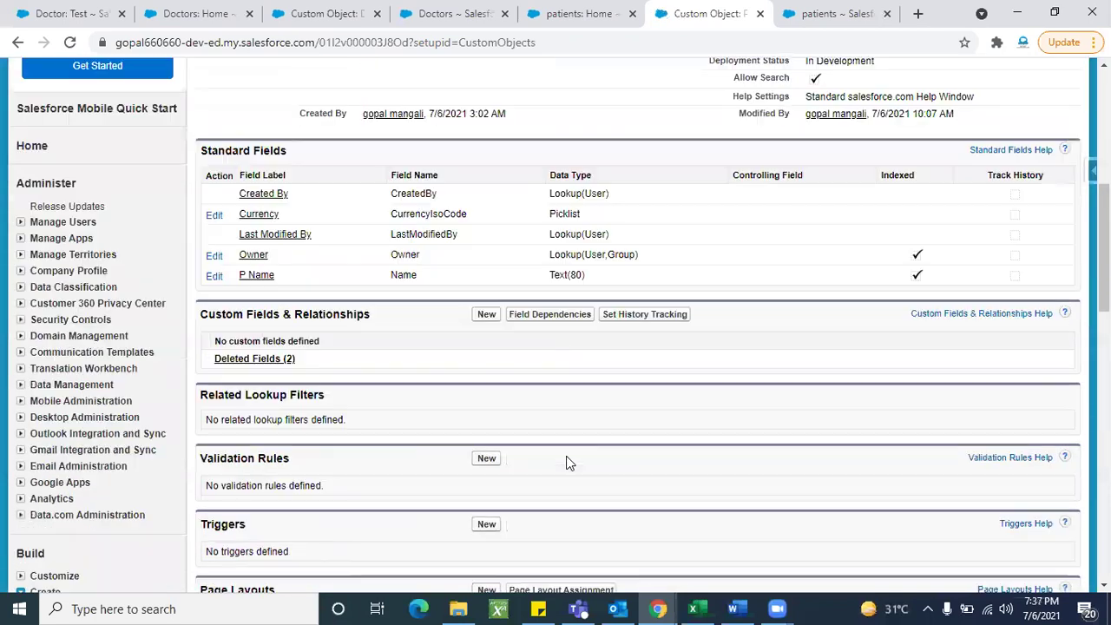
{"action": "scroll", "coordinate": [314, 378], "scroll_direction": "up", "scroll_amount": 1}
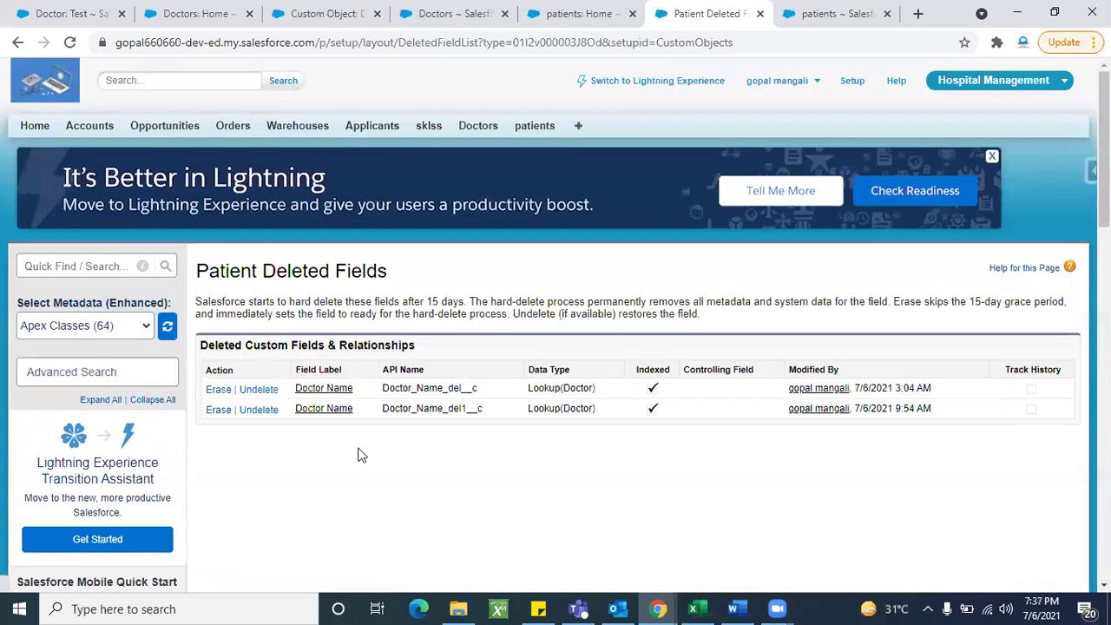
{"action": "scroll", "coordinate": [502, 393], "scroll_direction": "down", "scroll_amount": 1}
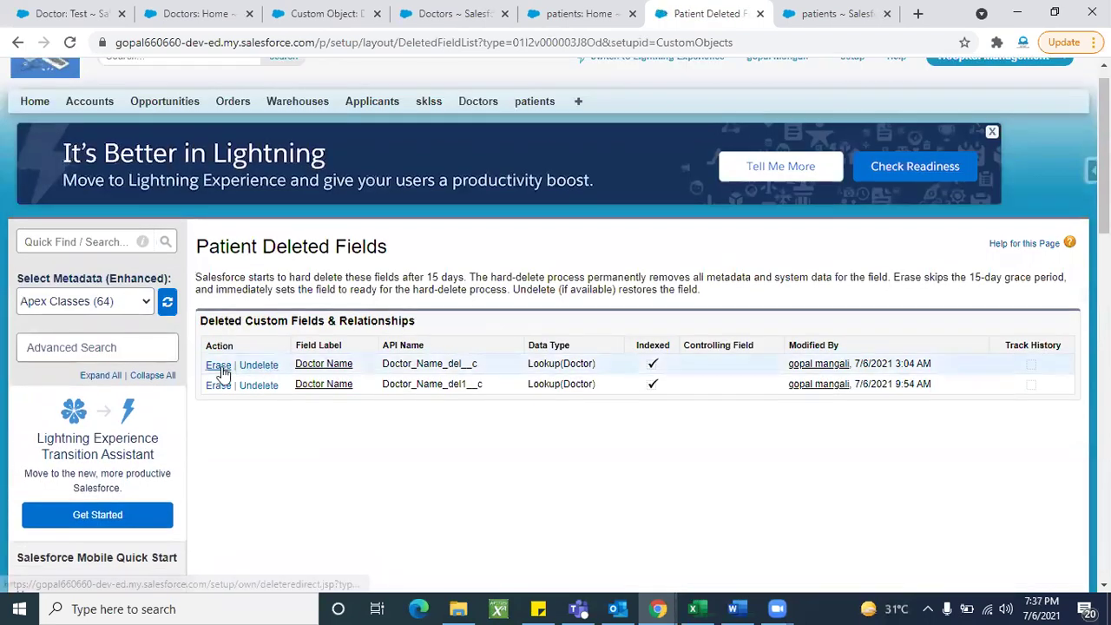
{"action": "left_click", "coordinate": [218, 367]}
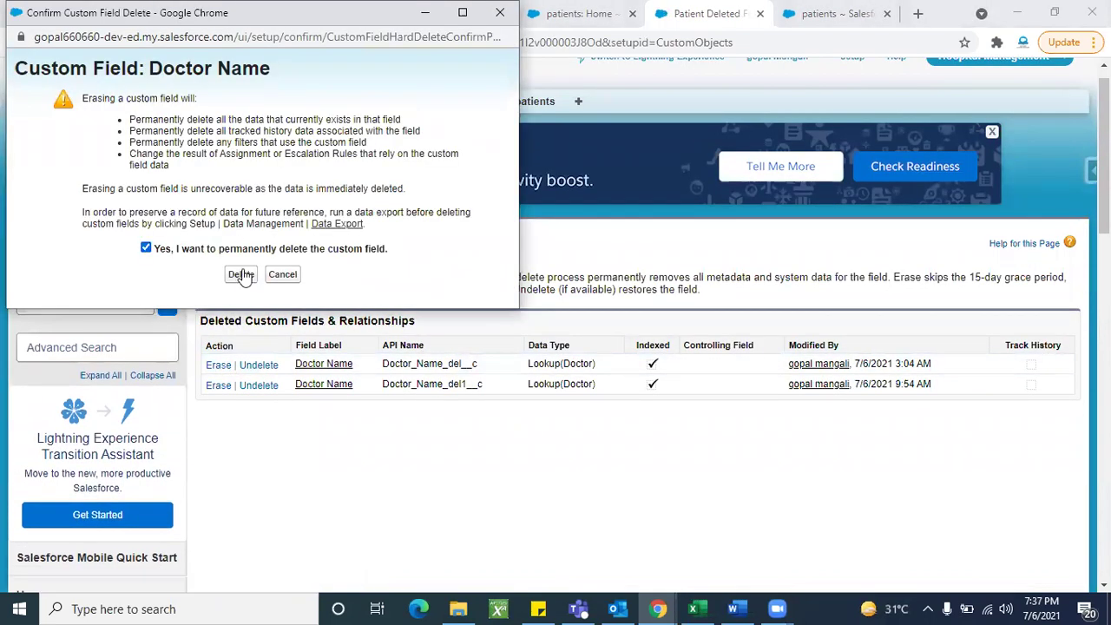
{"action": "left_click", "coordinate": [242, 274]}
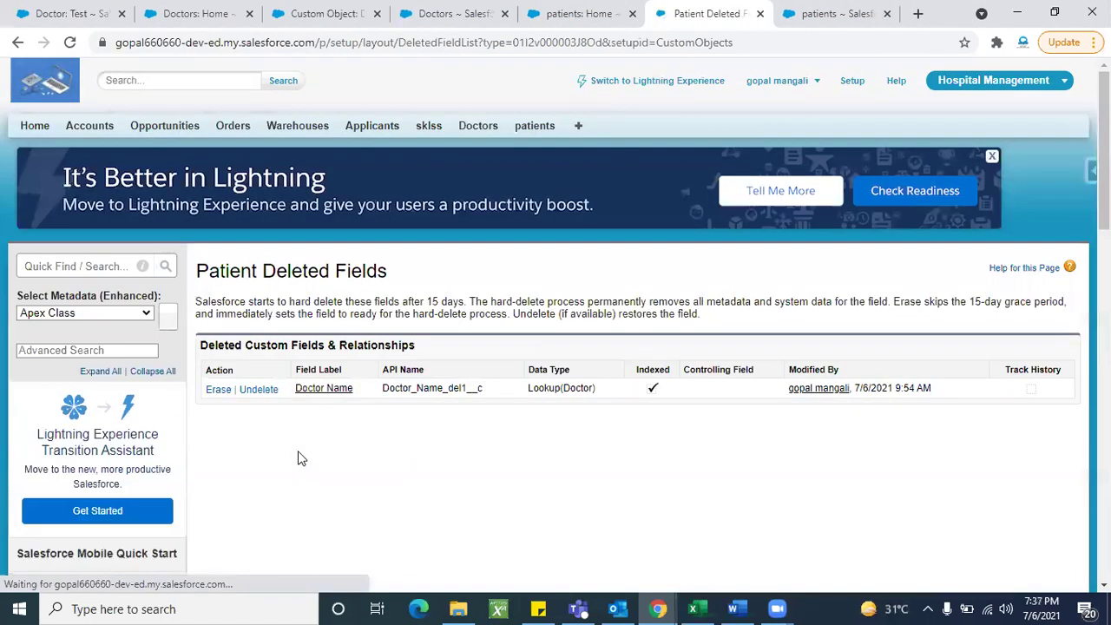
{"action": "left_click", "coordinate": [218, 389]}
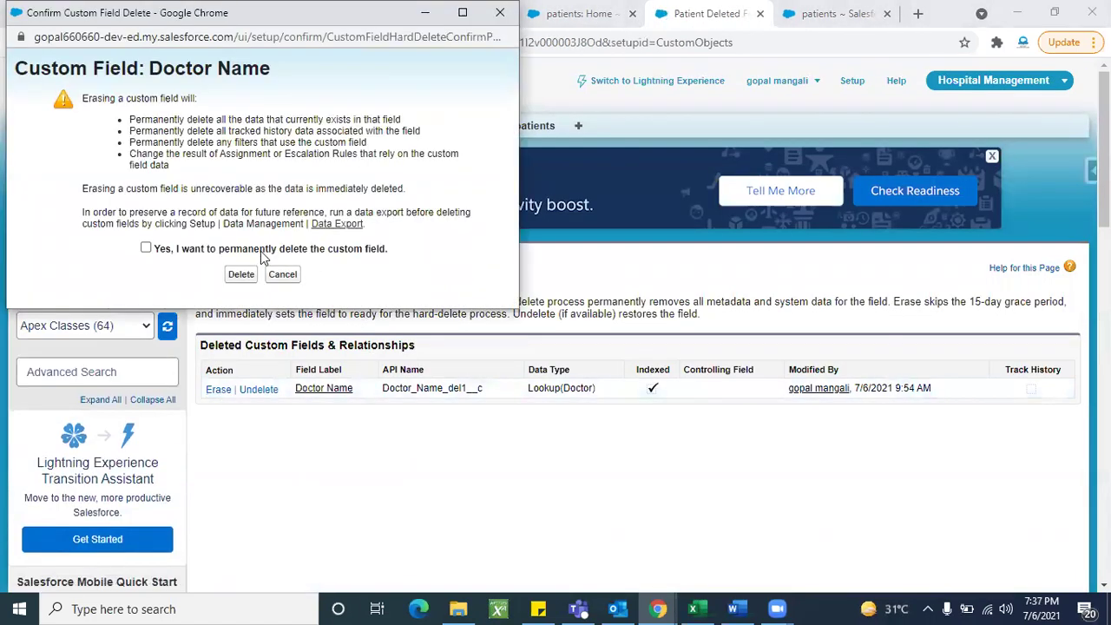
{"action": "left_click", "coordinate": [245, 274]}
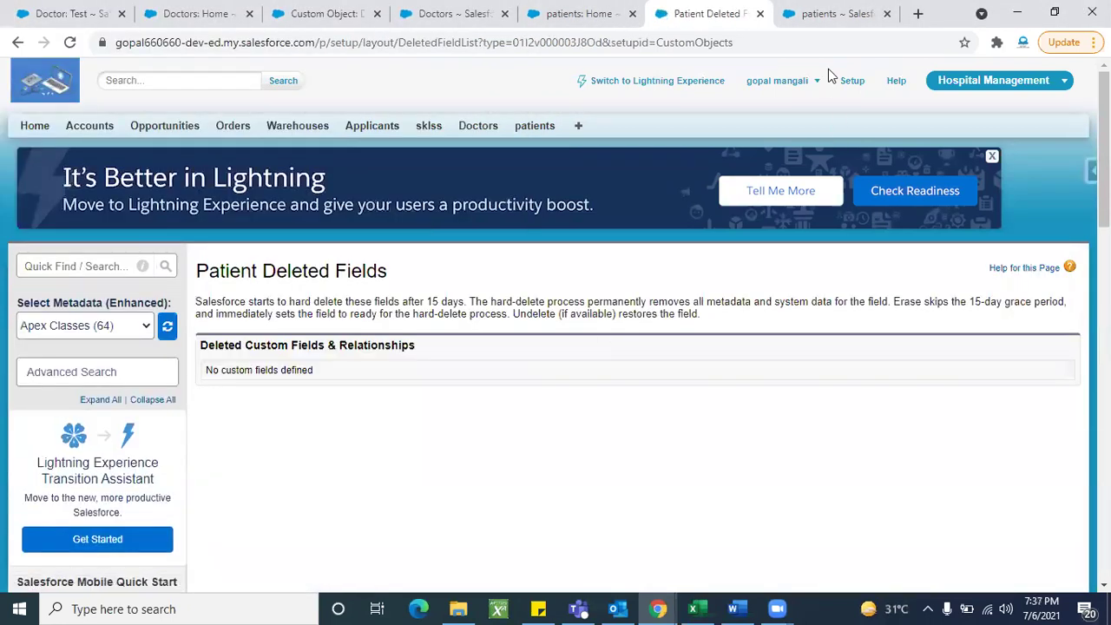
{"action": "left_click", "coordinate": [891, 26]}
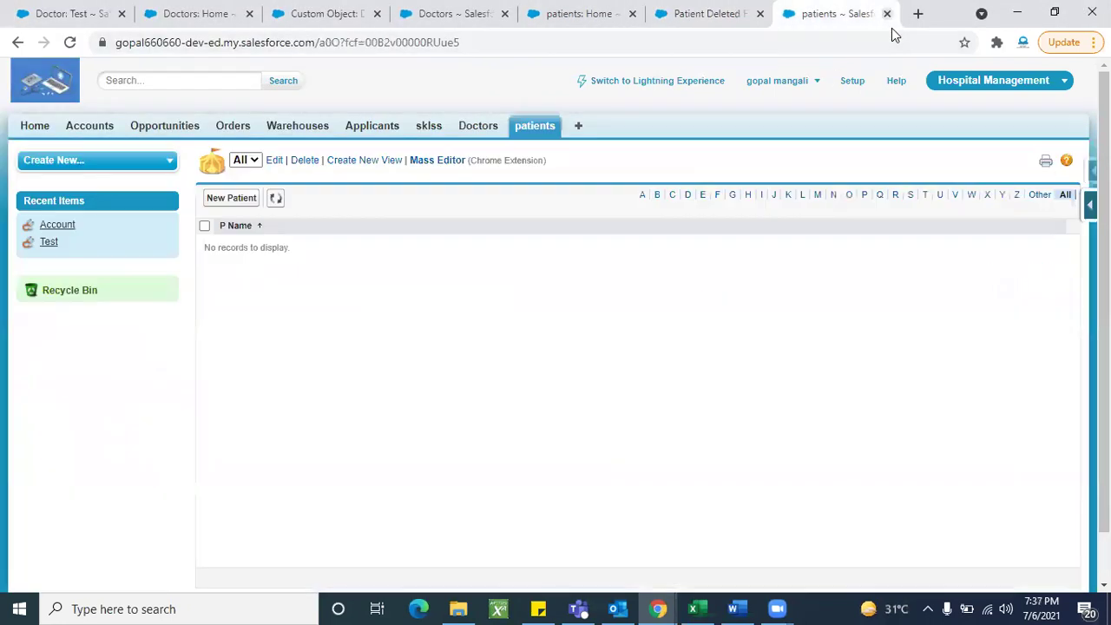
Step: Close the extra browser tab and start a new custom field from Patient's View Fields
{"action": "key", "text": "ctrl+w"}
{"action": "key", "text": "ctrl+w"}
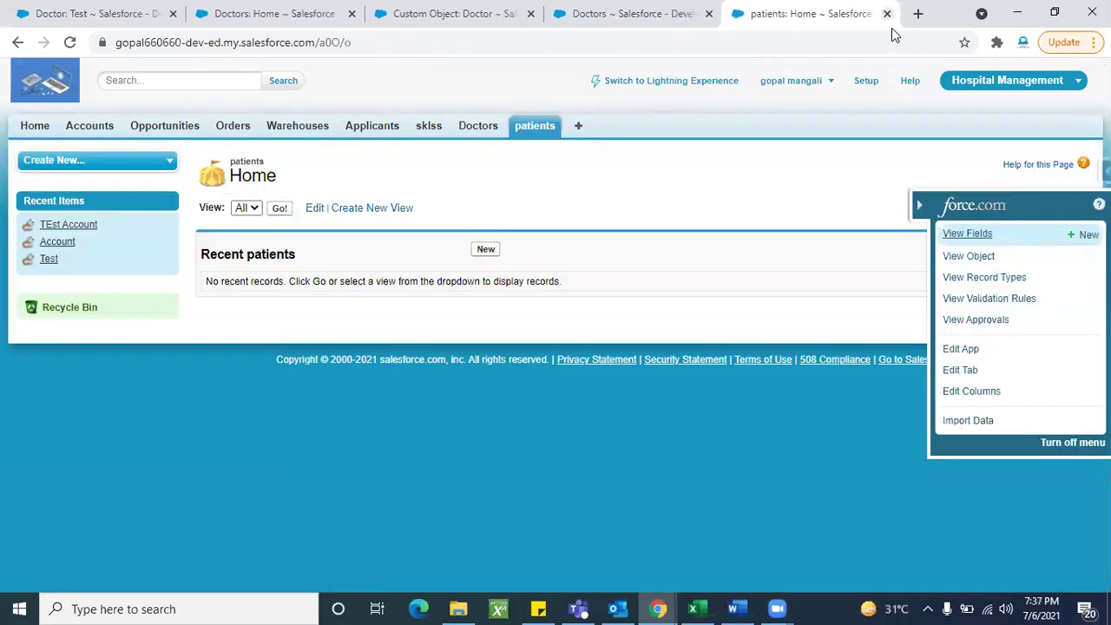
{"action": "left_click", "coordinate": [479, 130]}
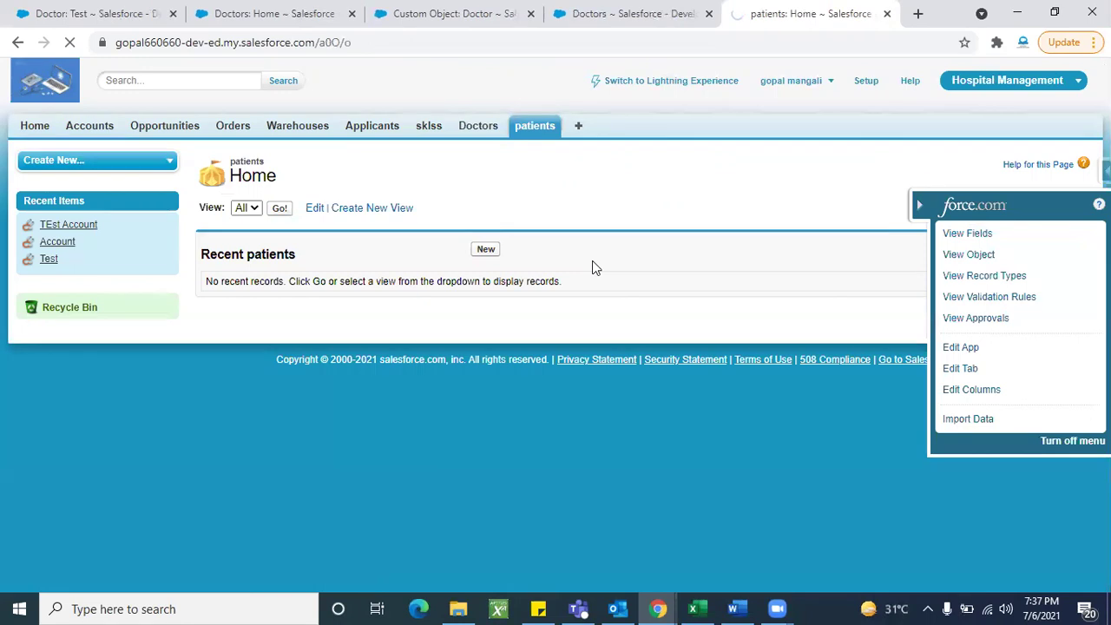
{"action": "left_click", "coordinate": [535, 130]}
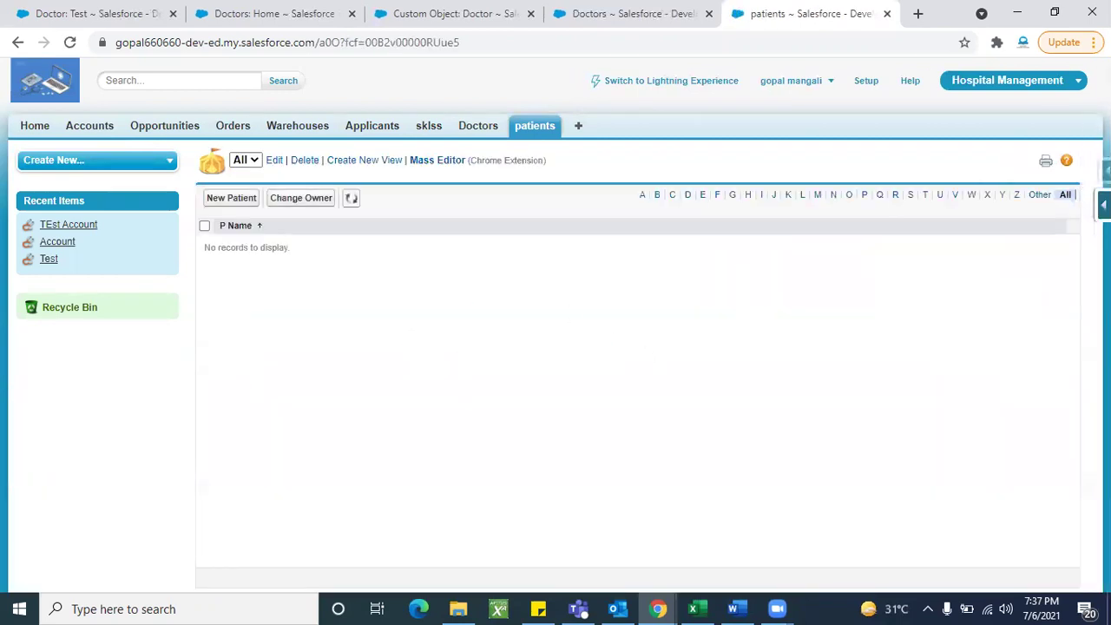
{"action": "mouse_move", "coordinate": [1104, 205]}
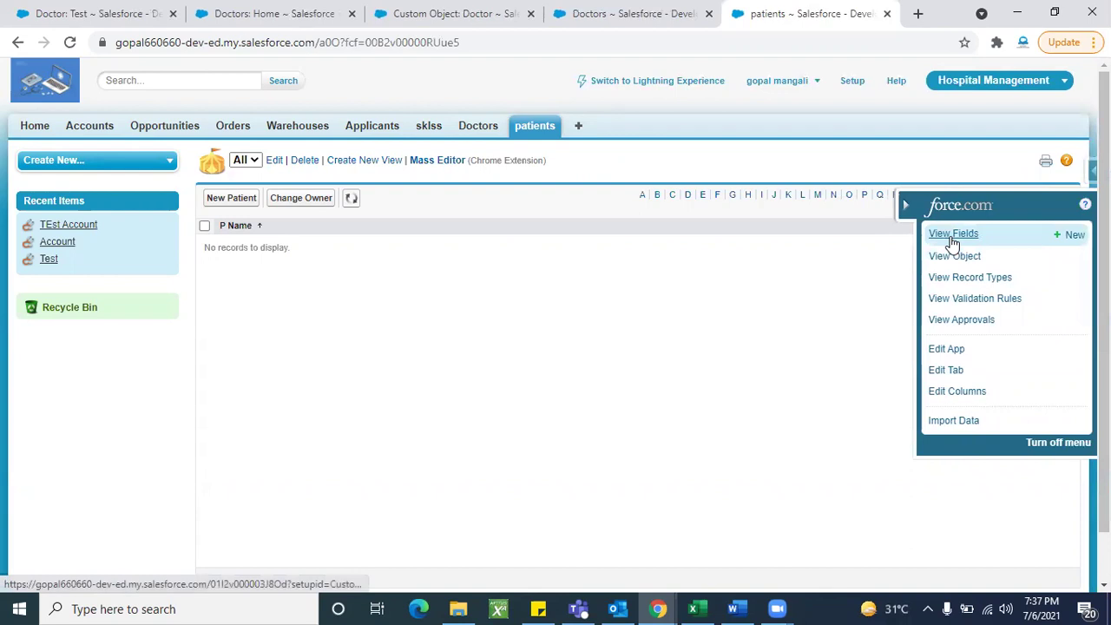
{"action": "left_click", "coordinate": [952, 236]}
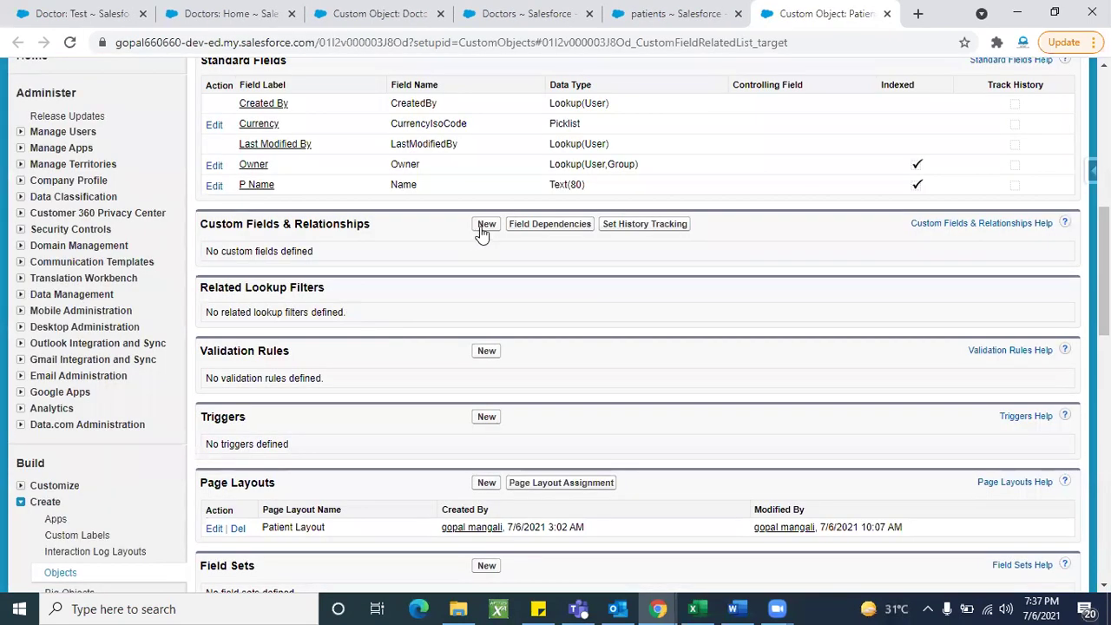
{"action": "left_click", "coordinate": [485, 226]}
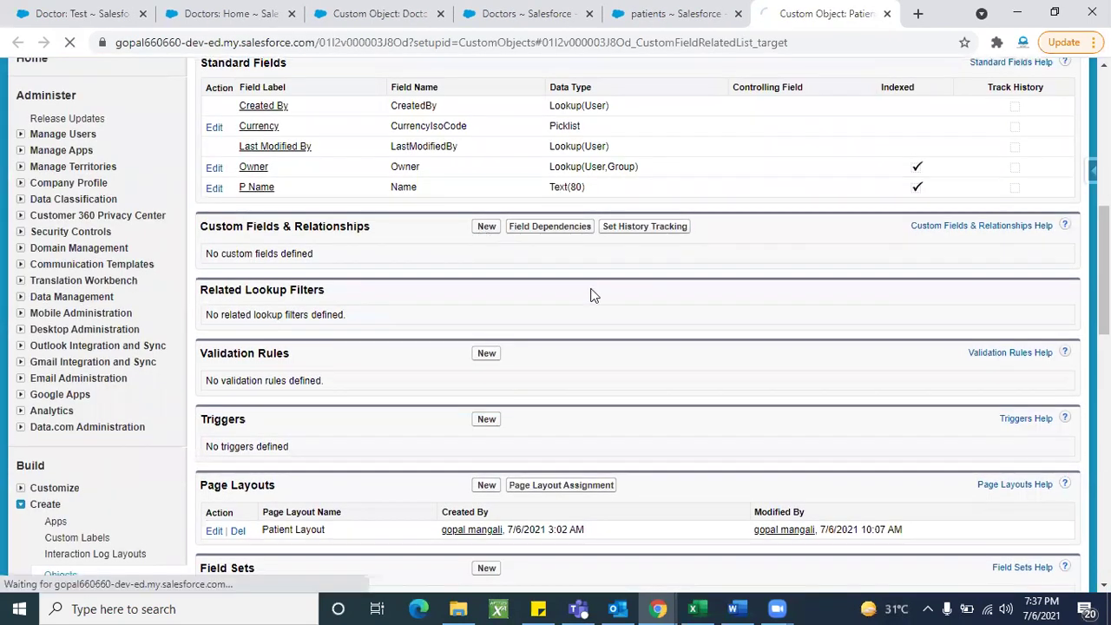
{"action": "scroll", "coordinate": [445, 425], "scroll_direction": "down", "scroll_amount": 1}
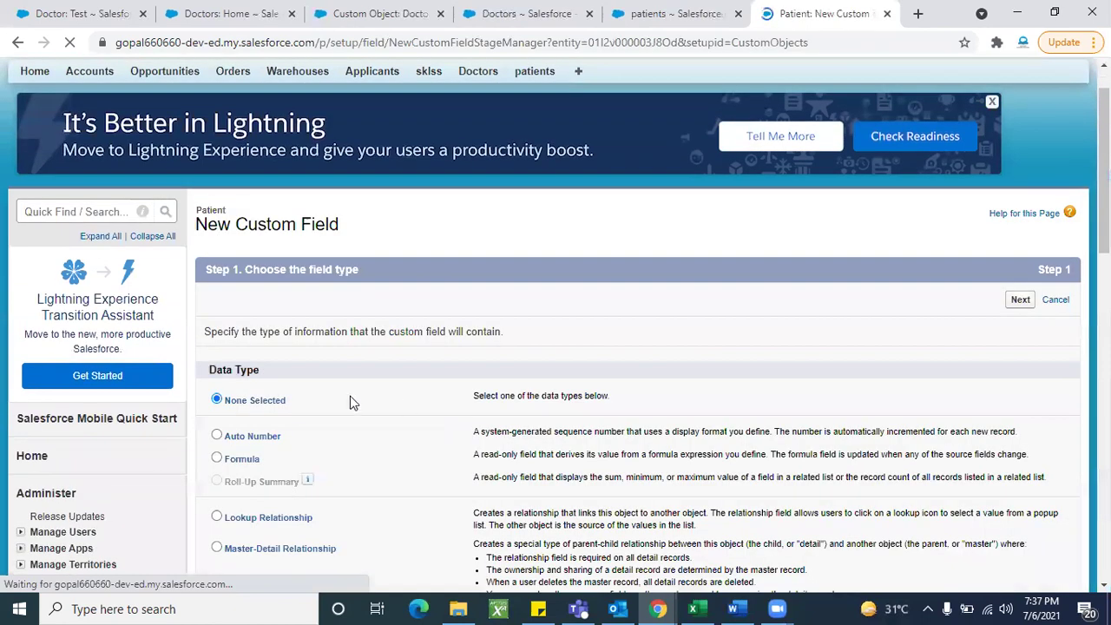
{"action": "scroll", "coordinate": [276, 454], "scroll_direction": "down", "scroll_amount": 1}
Step: Make the new Patient field a Master-Detail Relationship related to Doctor
{"action": "left_click", "coordinate": [275, 457]}
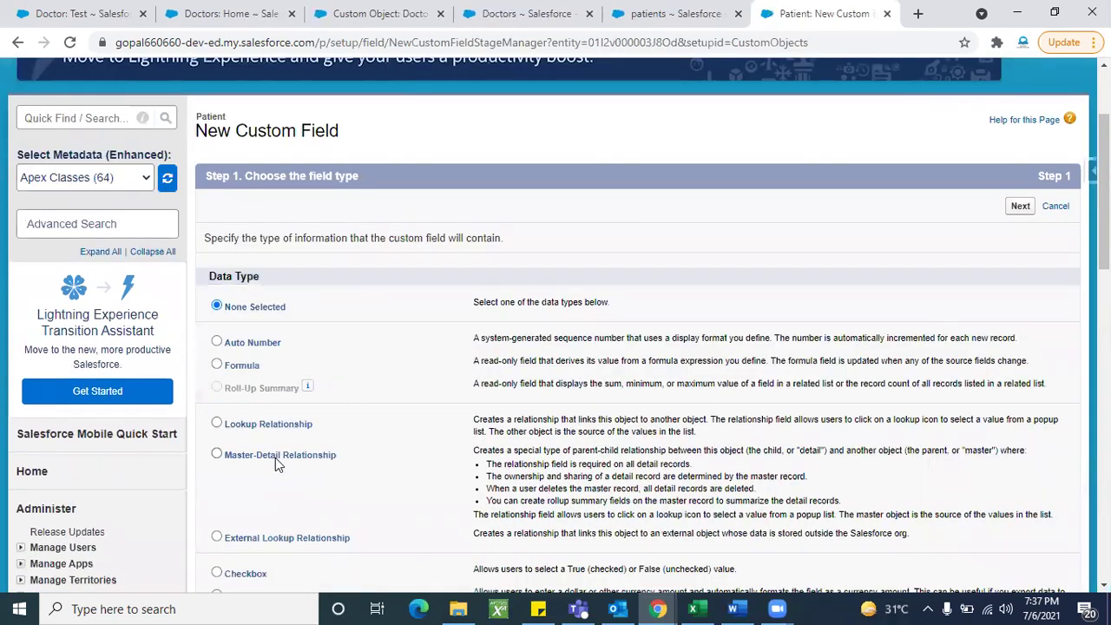
{"action": "left_click", "coordinate": [1024, 212]}
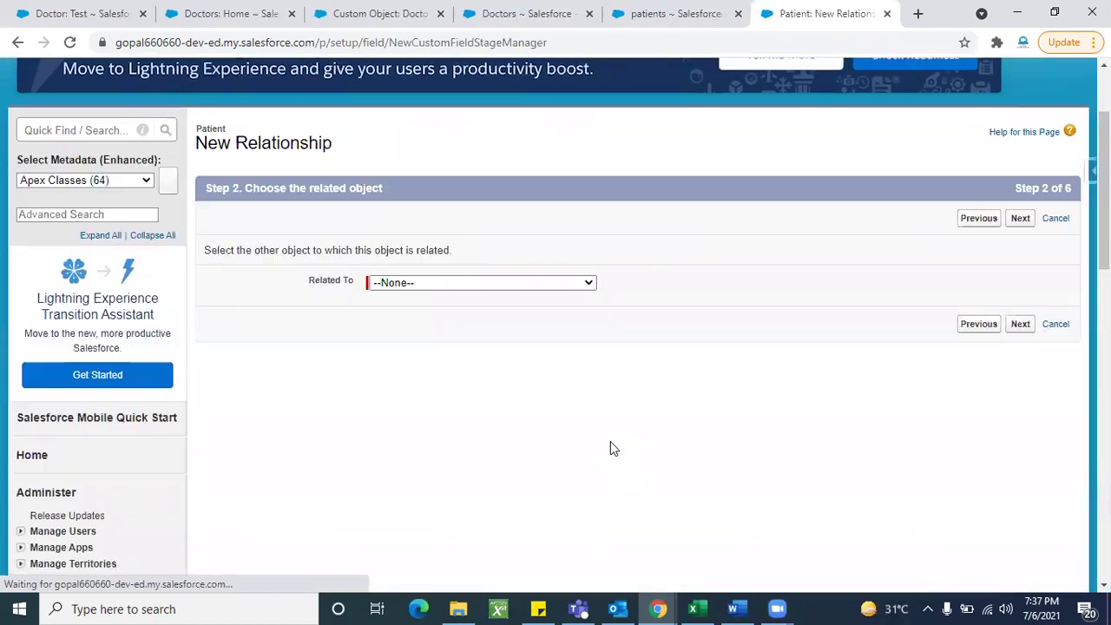
{"action": "left_click", "coordinate": [499, 320]}
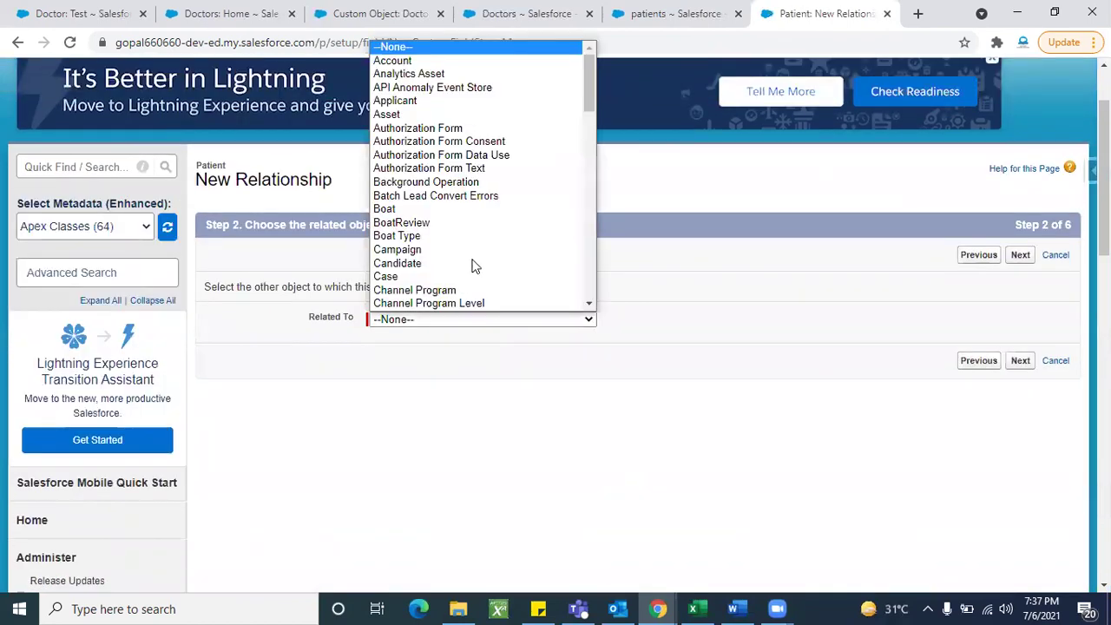
{"action": "scroll", "coordinate": [475, 263], "scroll_direction": "down", "scroll_amount": 6}
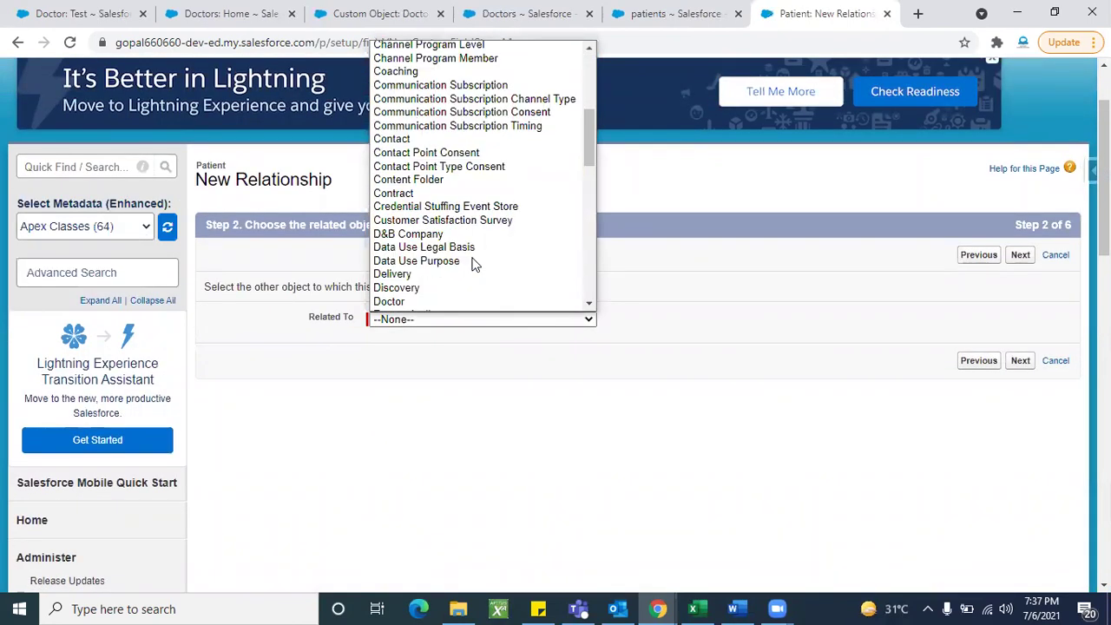
{"action": "scroll", "coordinate": [422, 230], "scroll_direction": "down", "scroll_amount": 2}
{"action": "left_click", "coordinate": [1015, 255]}
{"action": "left_click", "coordinate": [1017, 255]}
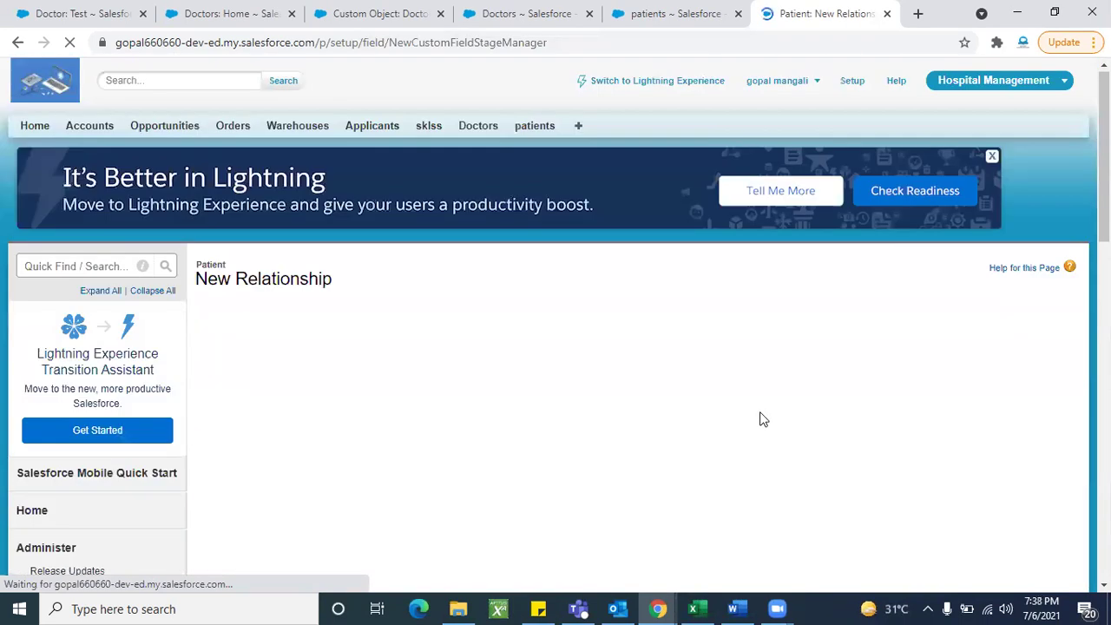
Step: Label it Doctor Name (Doctor_Name), keep default security and layouts, and save
{"action": "scroll", "coordinate": [389, 189], "scroll_direction": "down", "scroll_amount": 2}
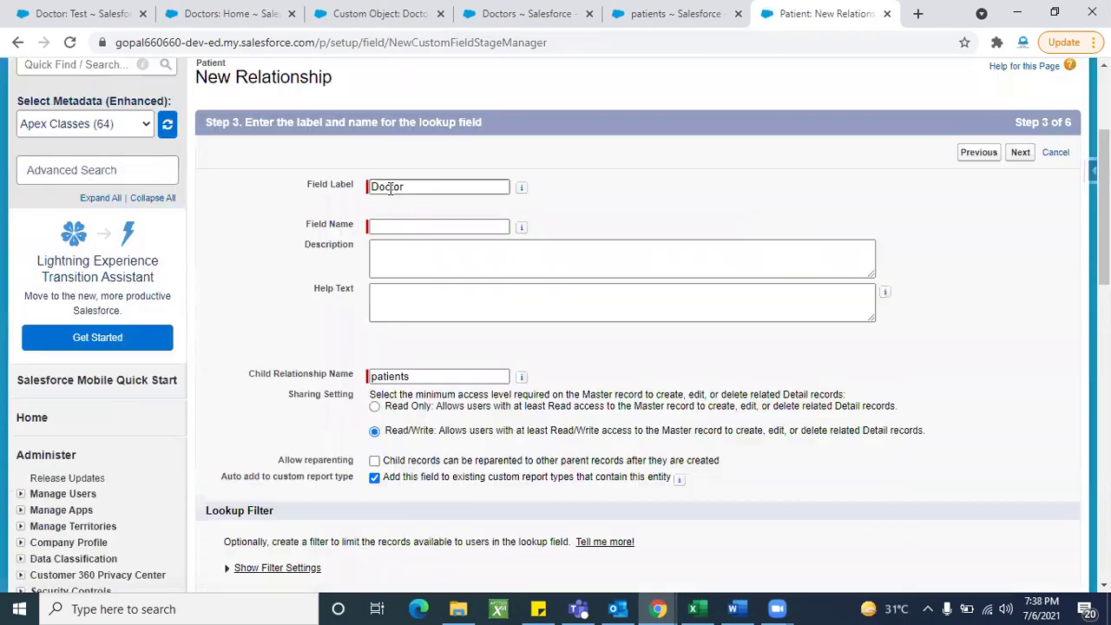
{"action": "key", "text": "Down"}
{"action": "left_click", "coordinate": [424, 218]}
{"action": "left_click", "coordinate": [656, 201]}
{"action": "left_click", "coordinate": [1021, 154]}
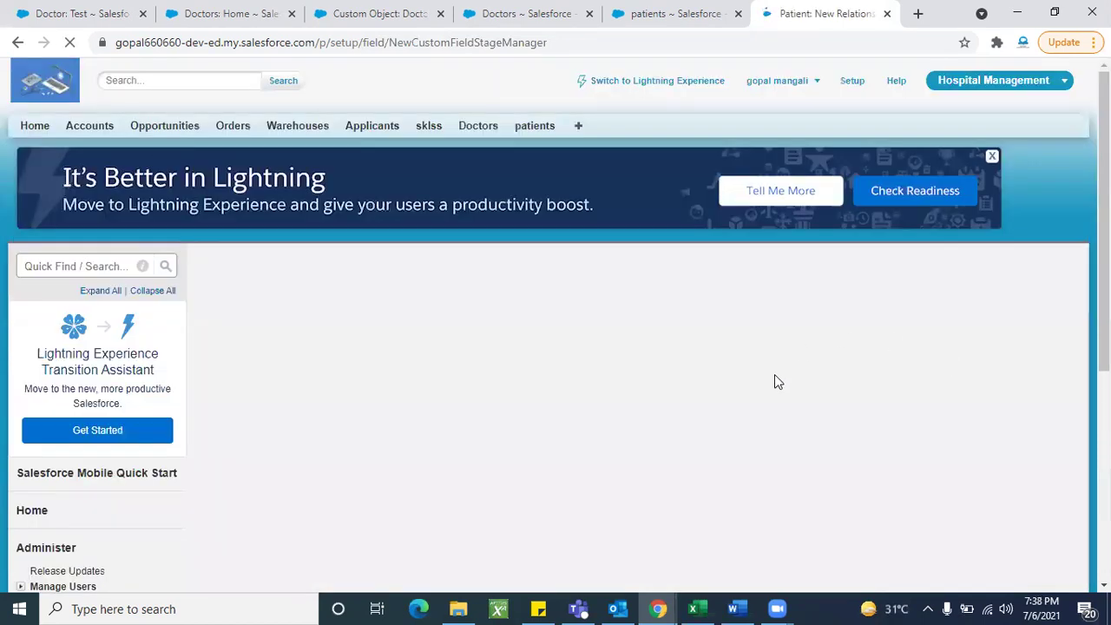
{"action": "scroll", "coordinate": [776, 381], "scroll_direction": "down", "scroll_amount": 1}
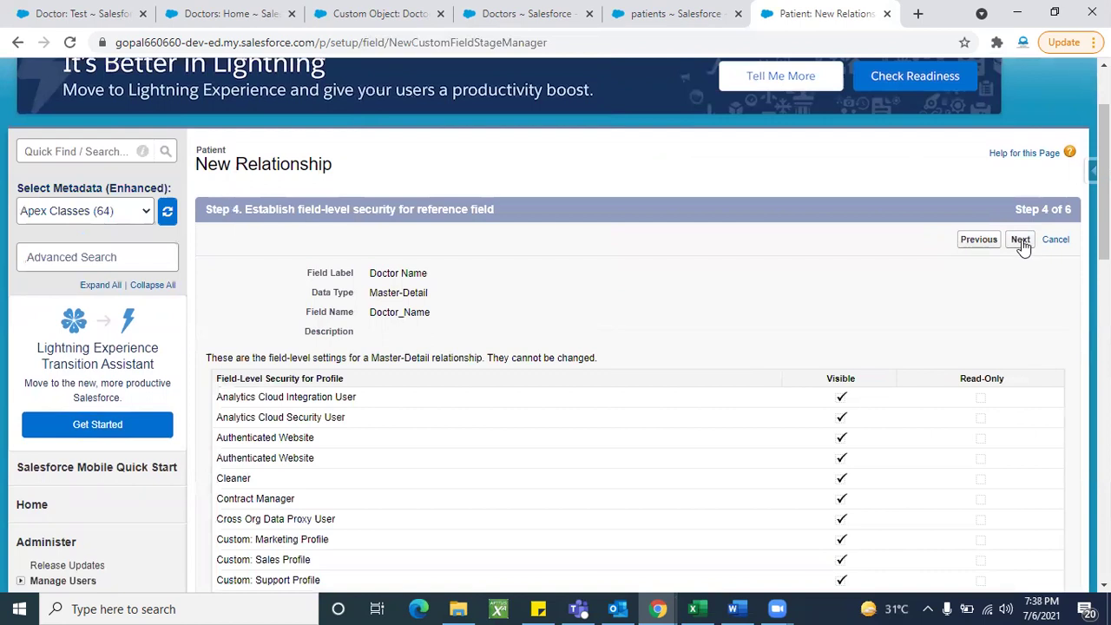
{"action": "left_click", "coordinate": [1021, 241]}
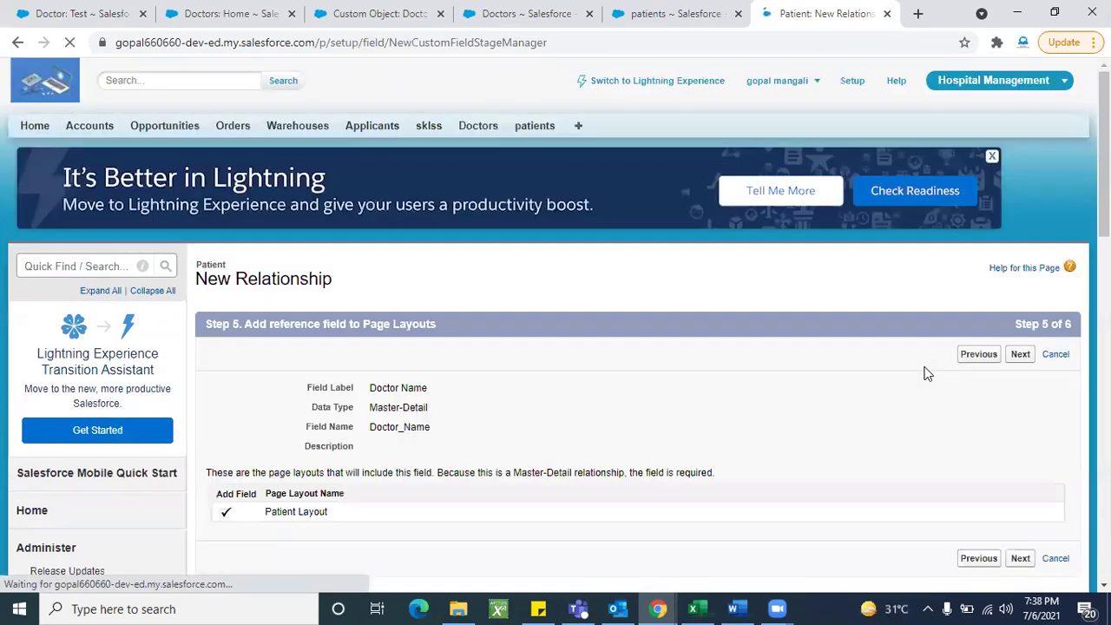
{"action": "left_click", "coordinate": [1024, 354]}
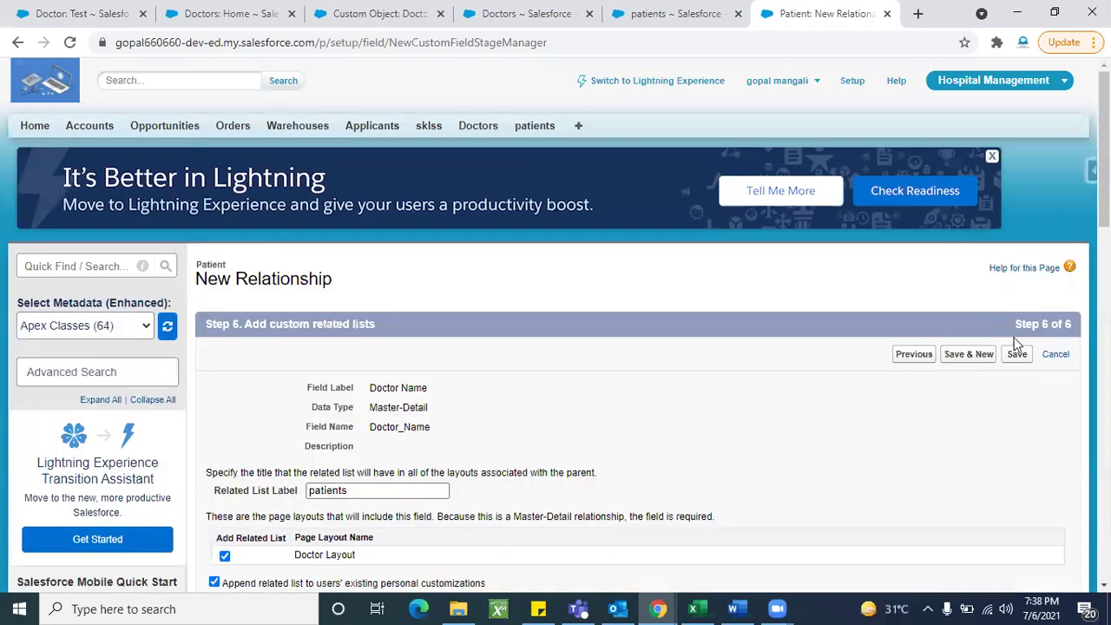
{"action": "left_click", "coordinate": [1016, 354]}
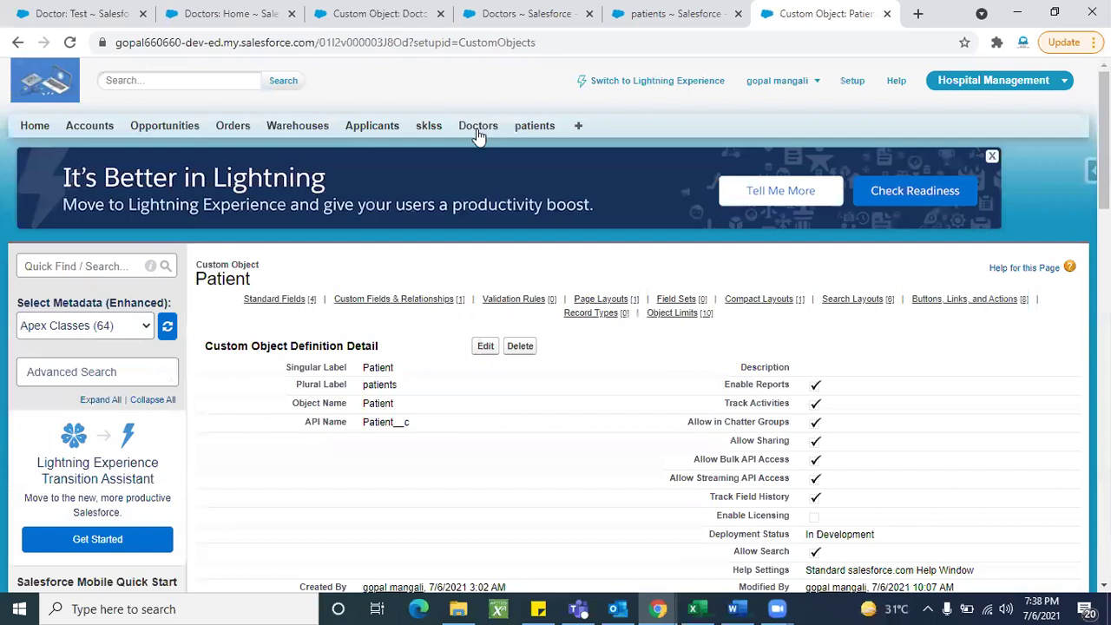
Step: Start a Lookup Relationship field on Doctor and browse its Related To object list
{"action": "left_click", "coordinate": [478, 126]}
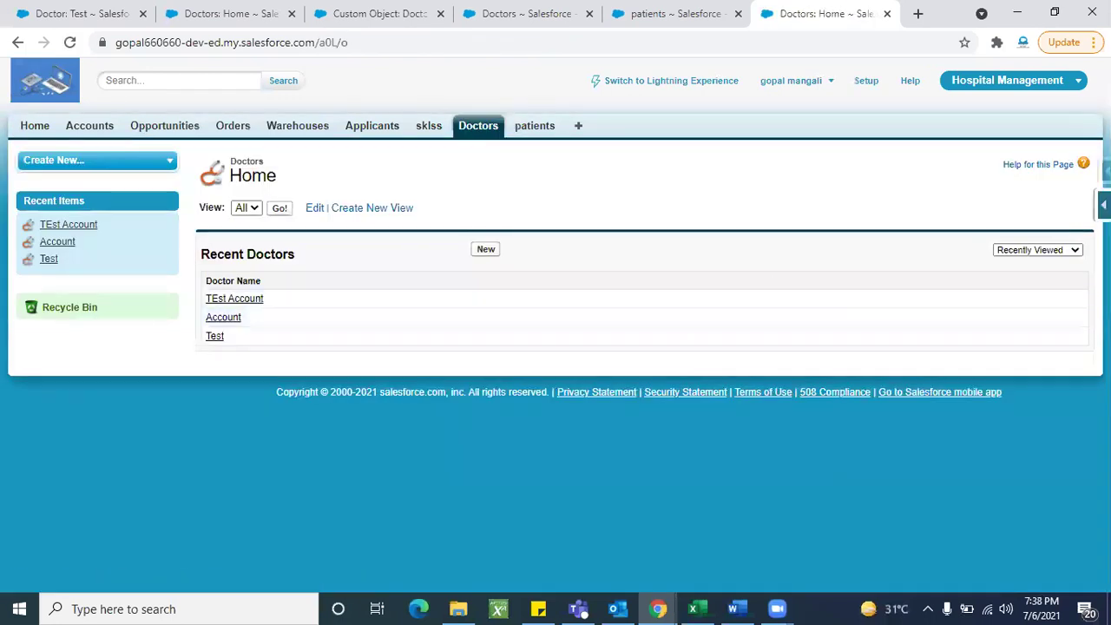
{"action": "left_click", "coordinate": [1101, 205]}
{"action": "left_click", "coordinate": [985, 236]}
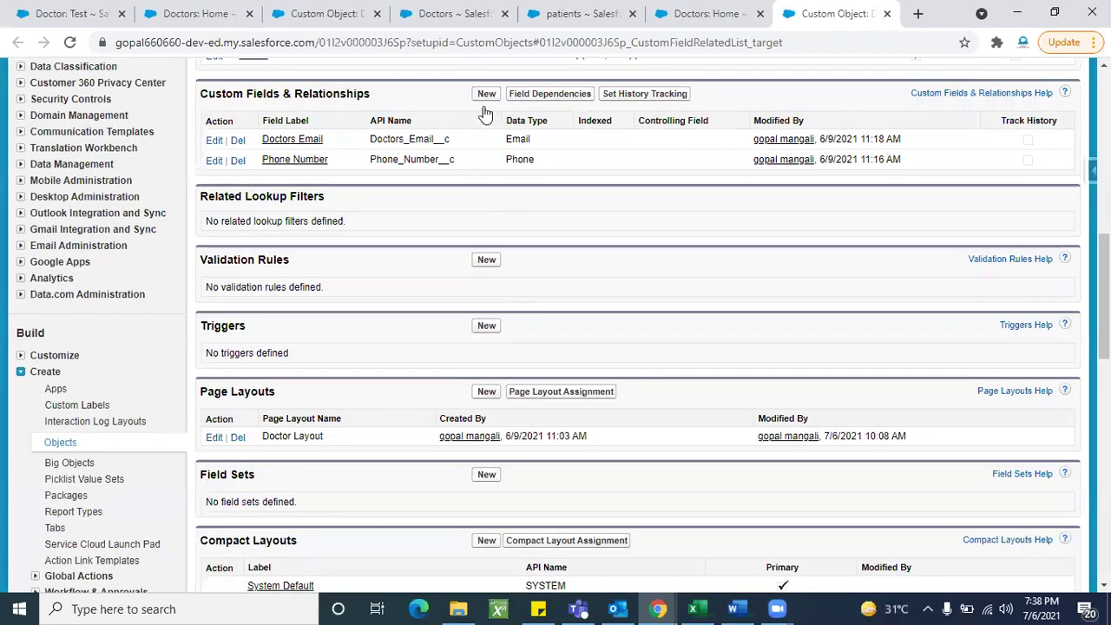
{"action": "left_click", "coordinate": [484, 101]}
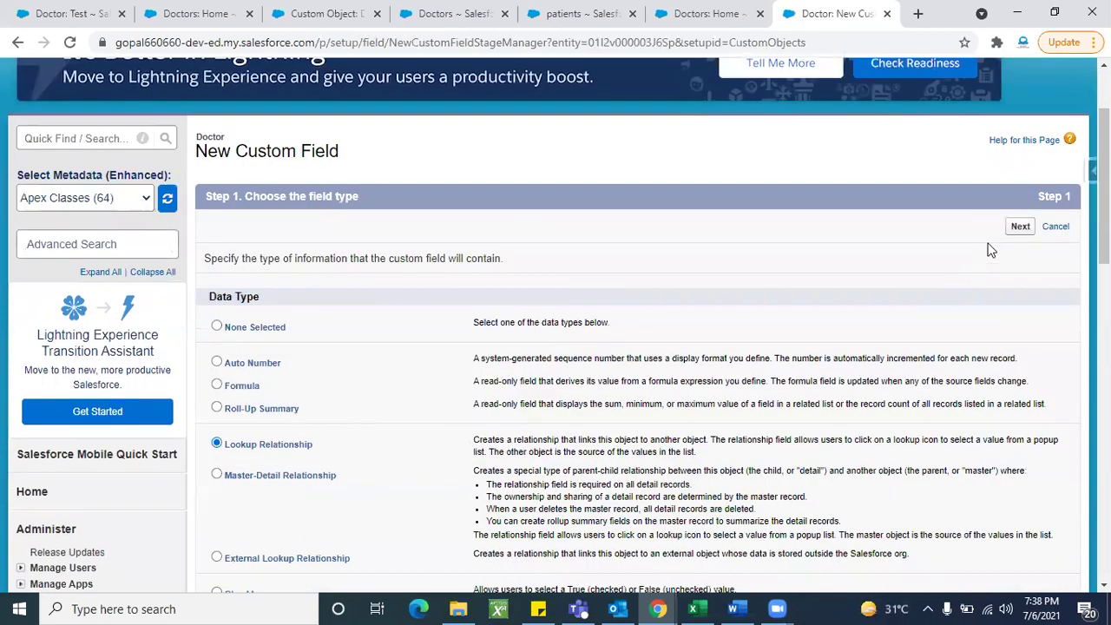
{"action": "left_click", "coordinate": [1019, 226]}
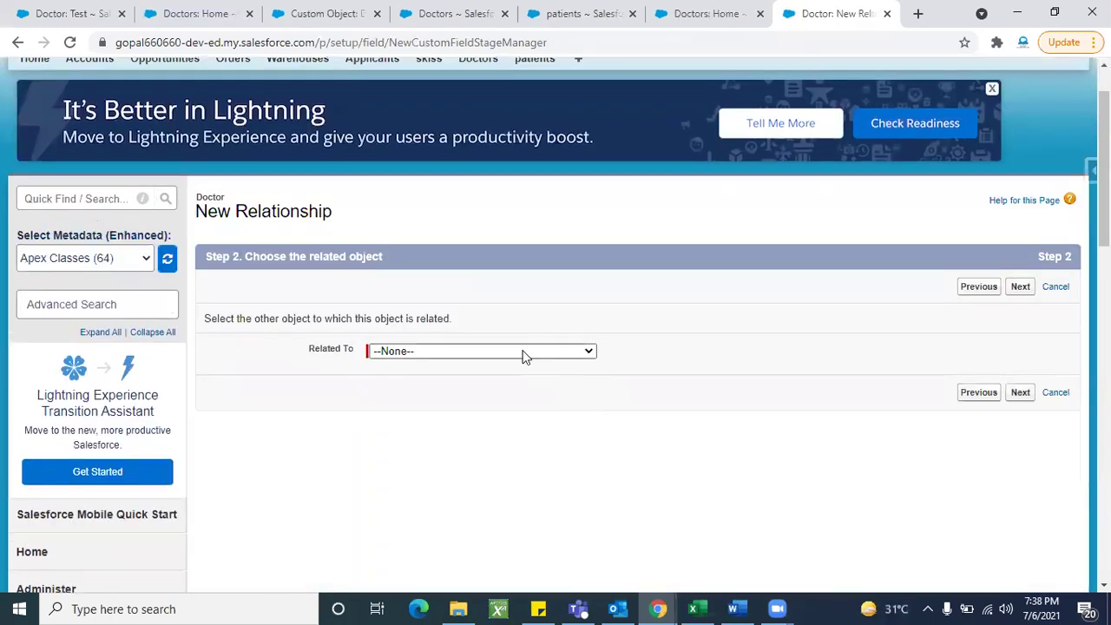
{"action": "left_click", "coordinate": [524, 352]}
{"action": "scroll", "coordinate": [462, 266], "scroll_direction": "down", "scroll_amount": 10}
{"action": "scroll", "coordinate": [463, 267], "scroll_direction": "down", "scroll_amount": 5}
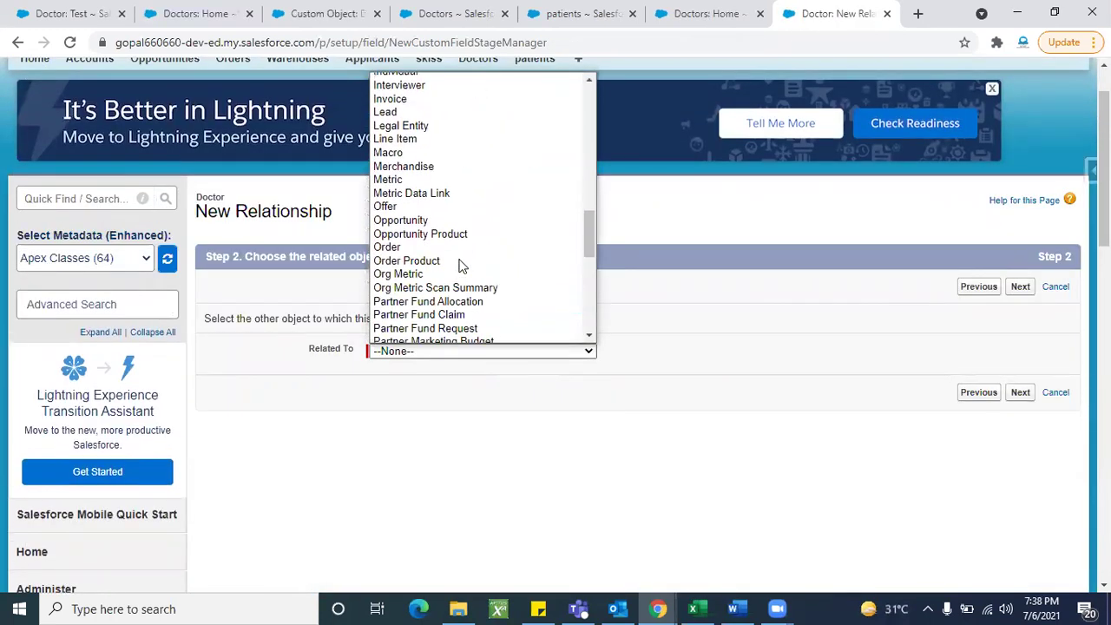